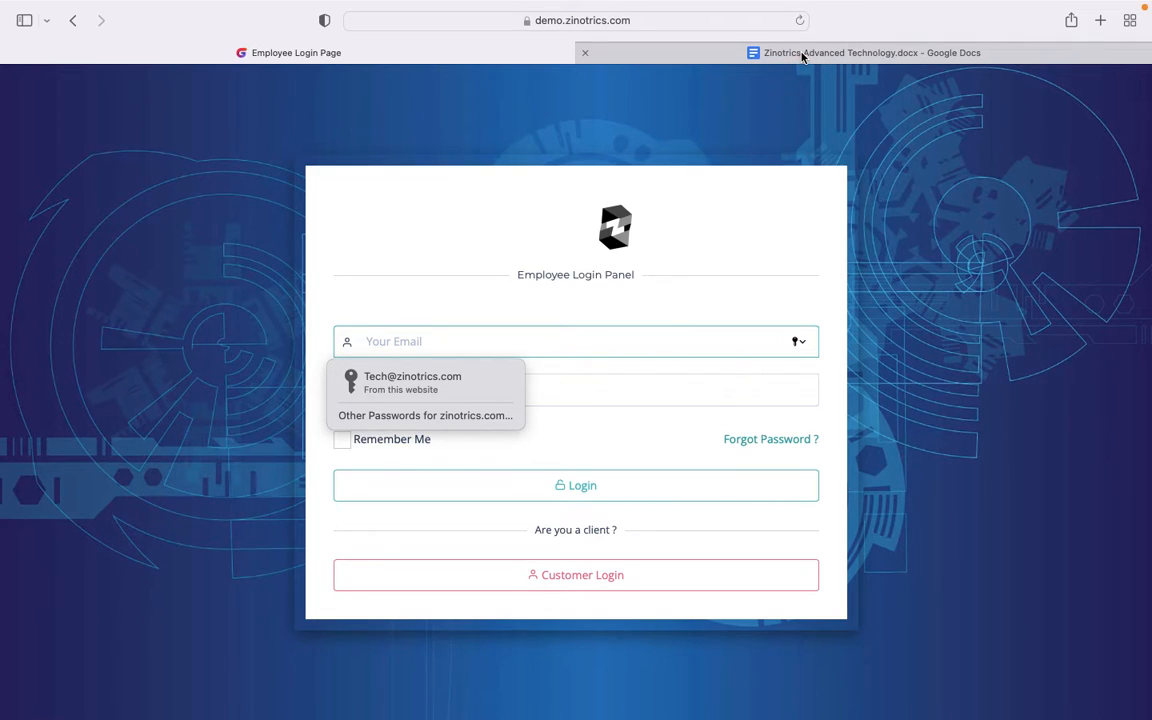
Switch to the Zinotrics Advanced Technology document in Google Docs and review its feature list from the beginning
mouse_move(804, 55)
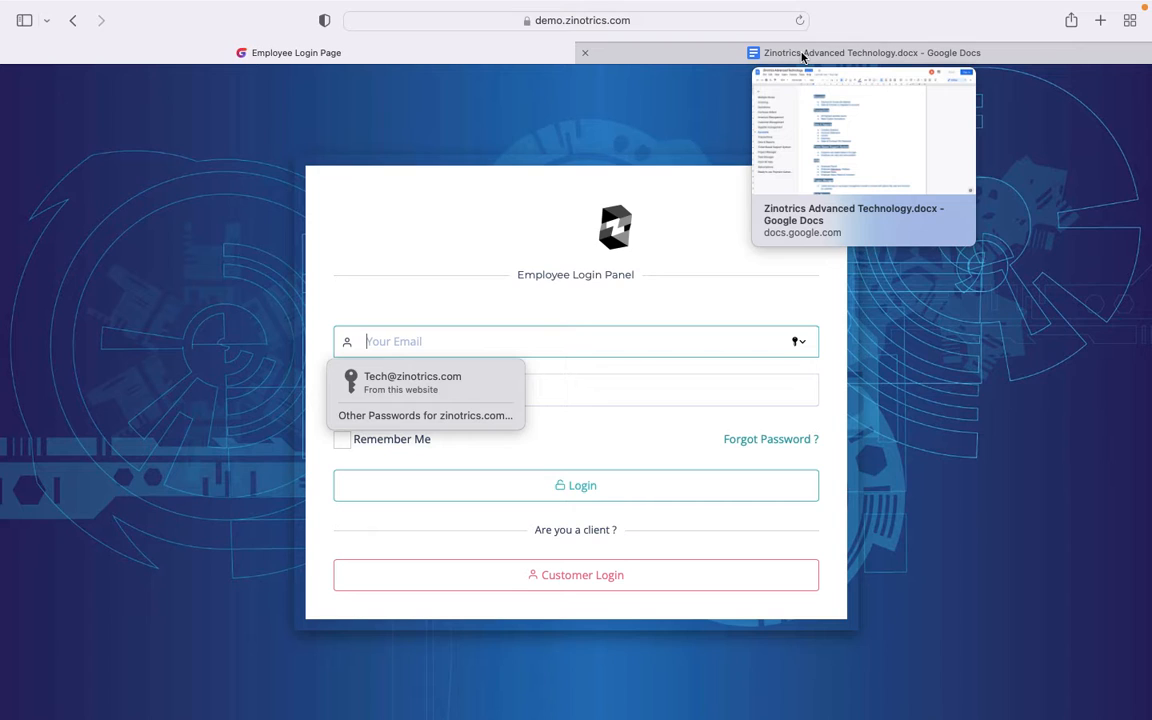
left_click(804, 55)
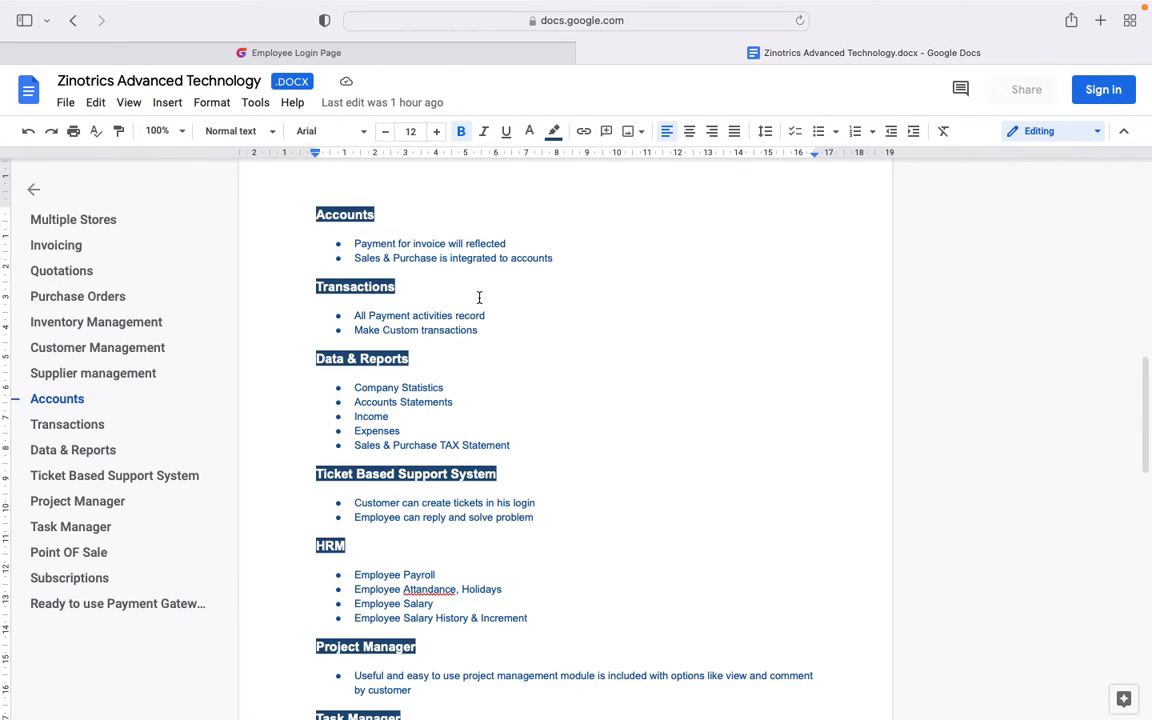
scroll(478, 296, "up", 5)
scroll(478, 296, "up", 5)
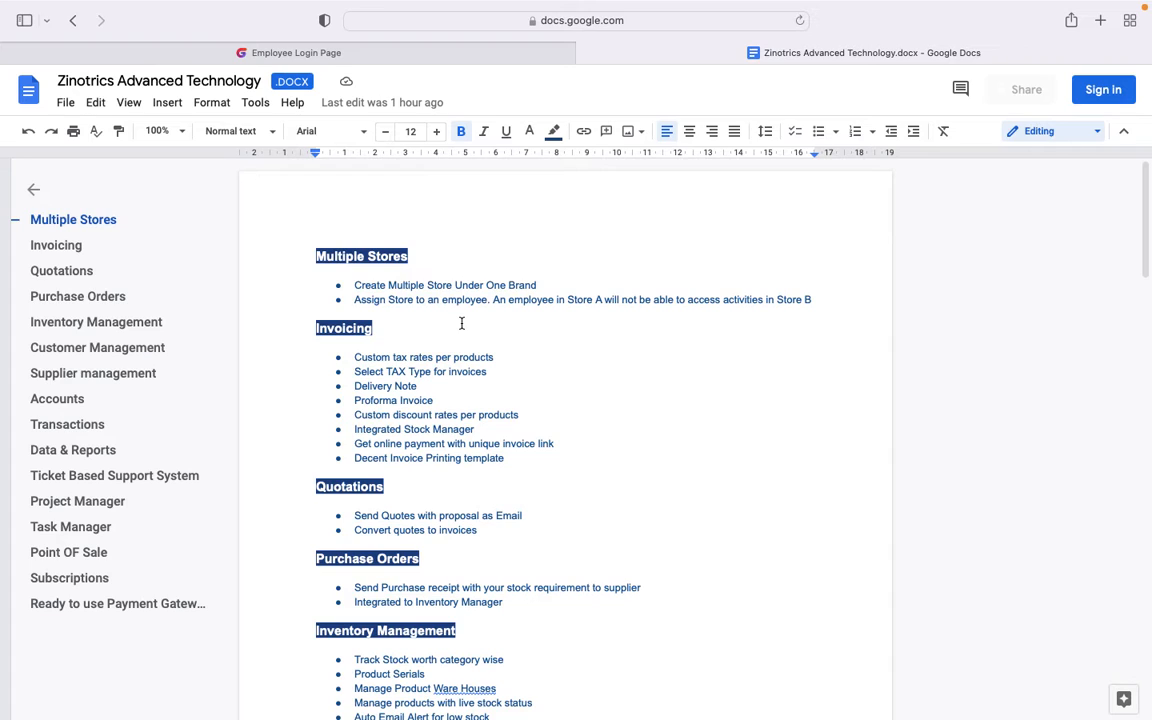
Return to the Employee Login Page and log in with the saved account e-mail and password
left_click(497, 51)
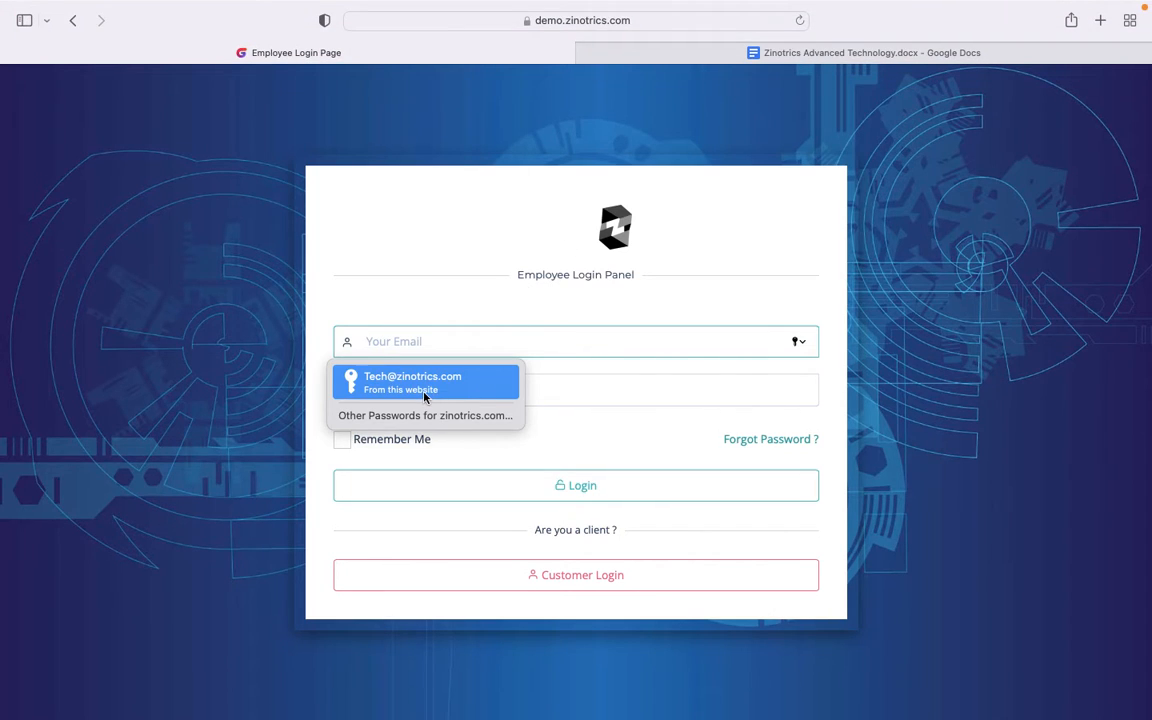
left_click(424, 390)
left_click(590, 499)
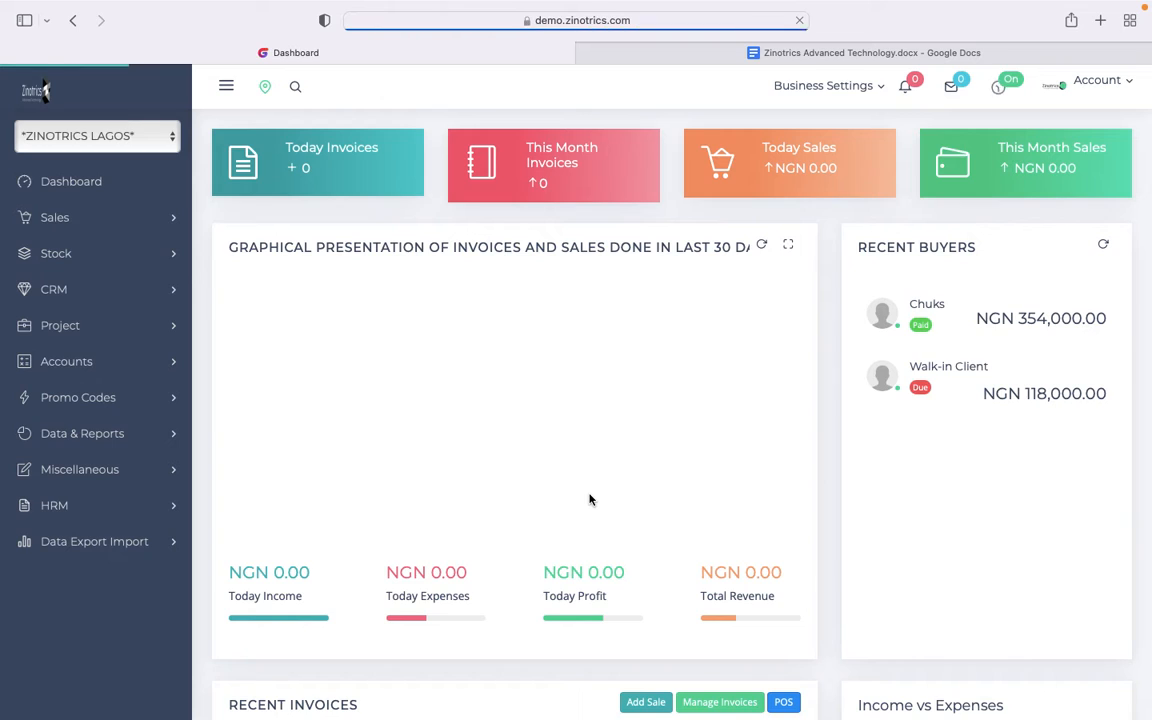
Check which stores are available for selection and which business location is currently active
left_click(126, 145)
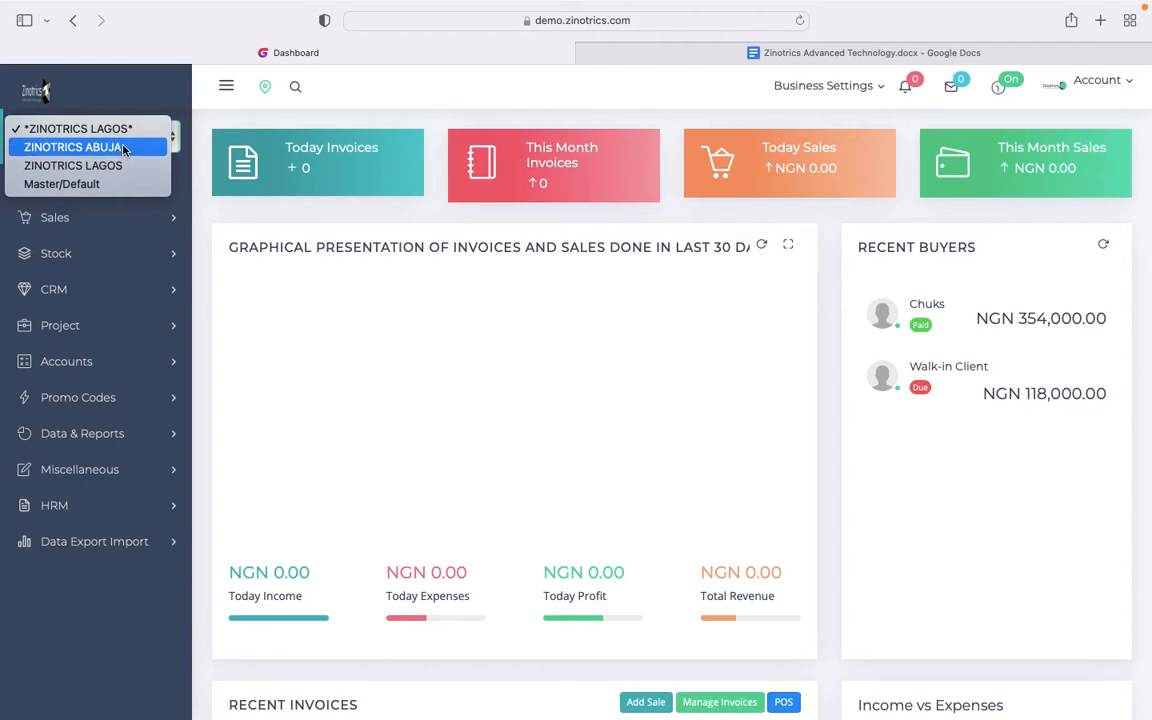
left_click(265, 92)
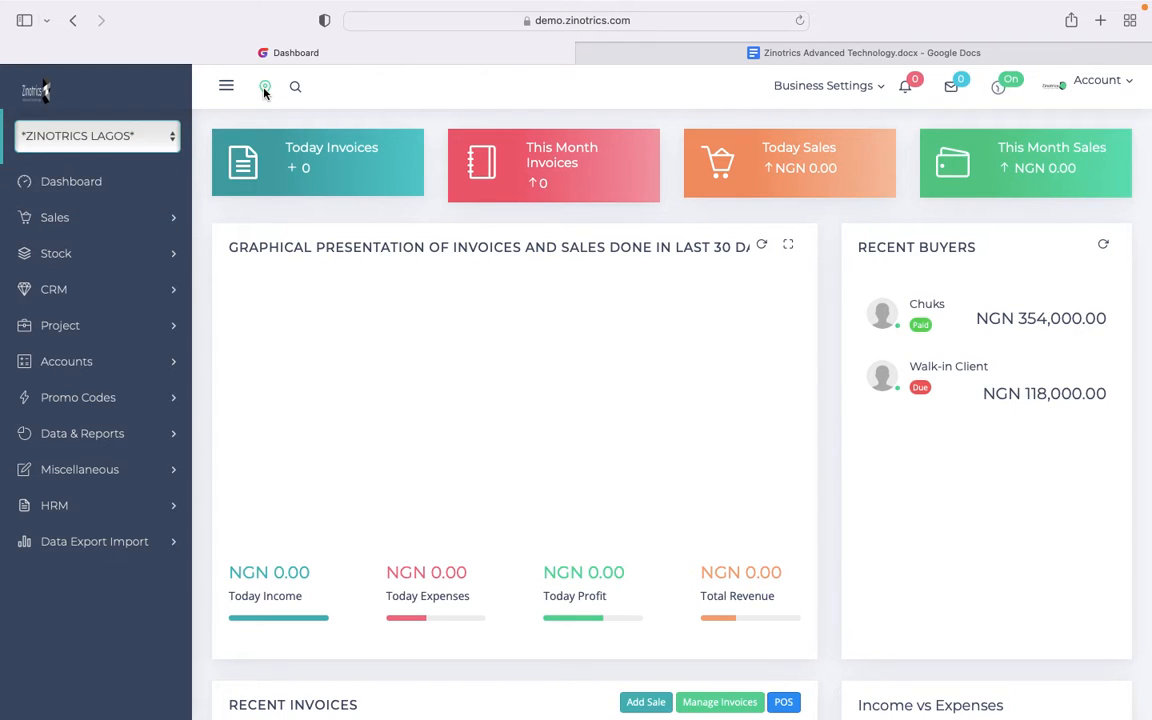
left_click(265, 92)
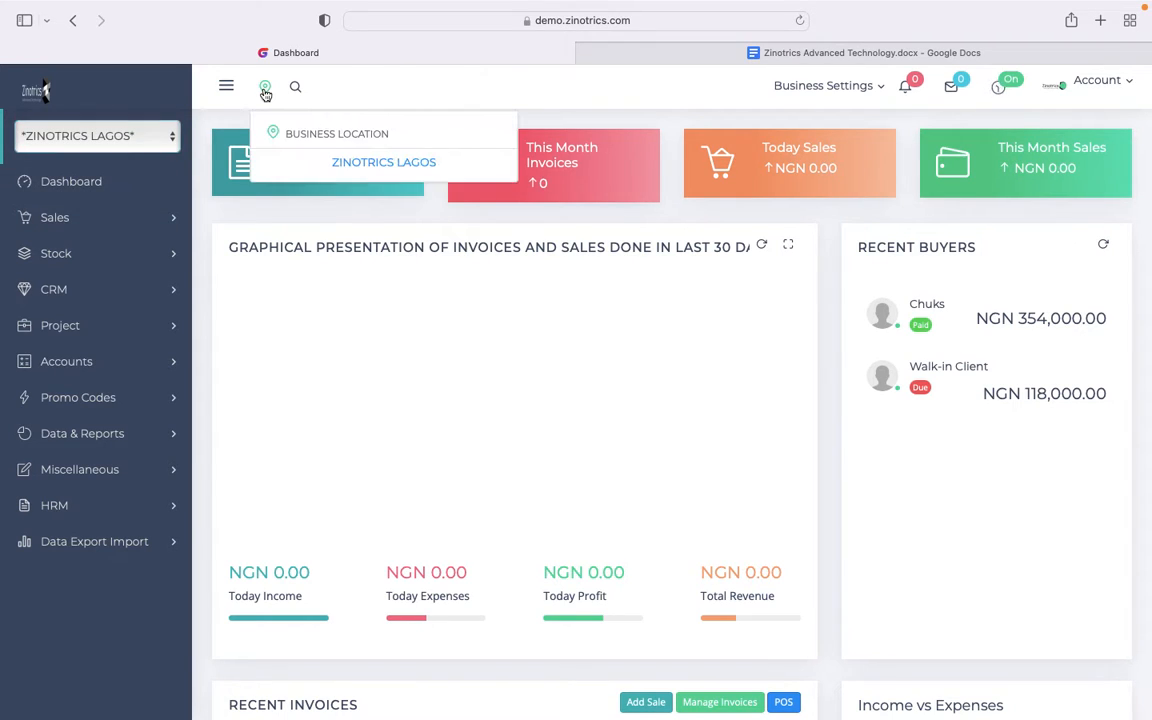
left_click(110, 136)
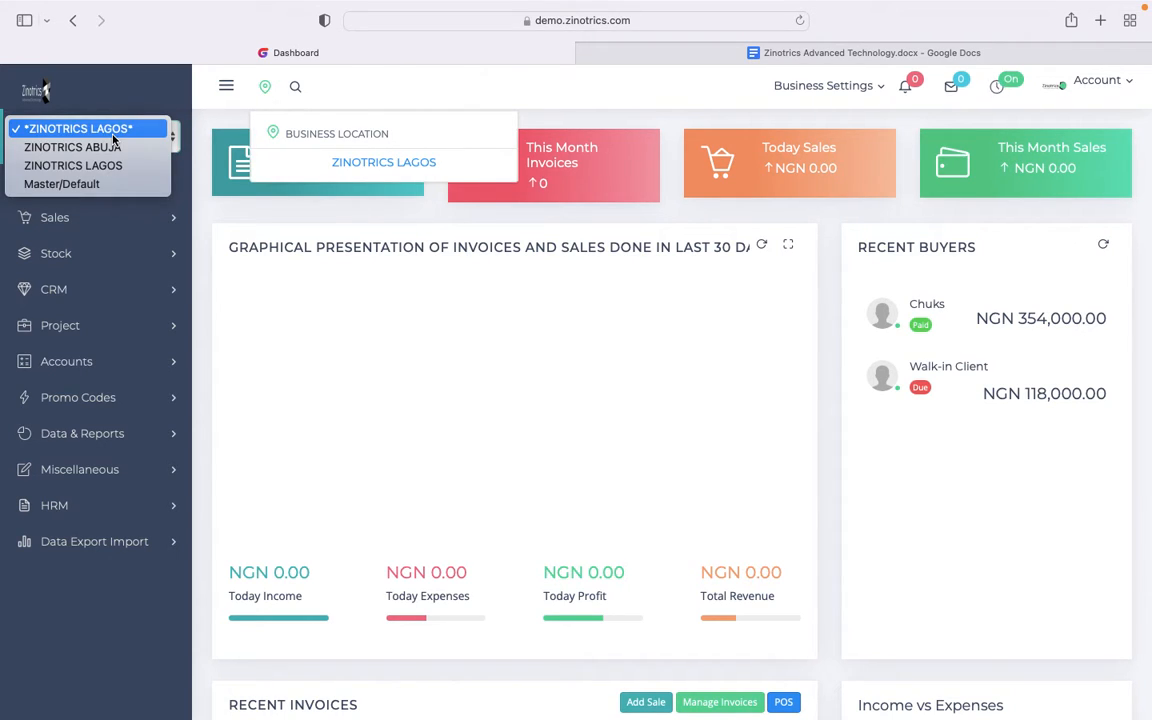
left_click(266, 89)
left_click(266, 89)
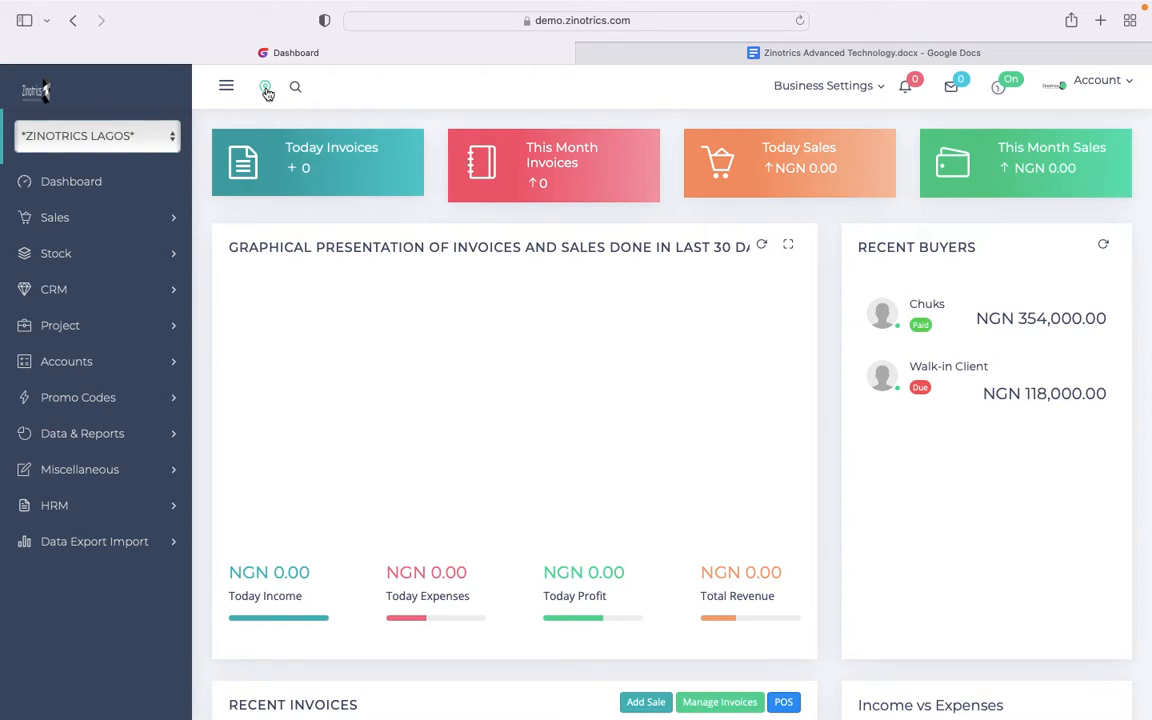
left_click(266, 89)
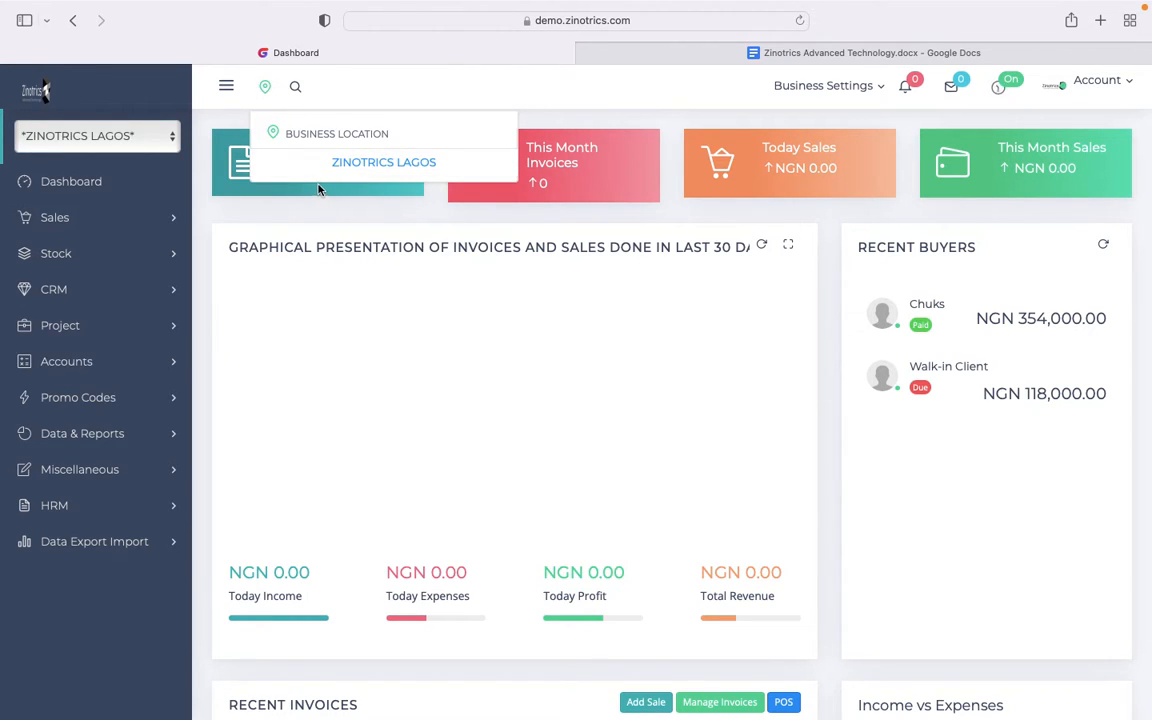
Switch the active store to ZINOTRICS ABUJA and check the business location
left_click(124, 134)
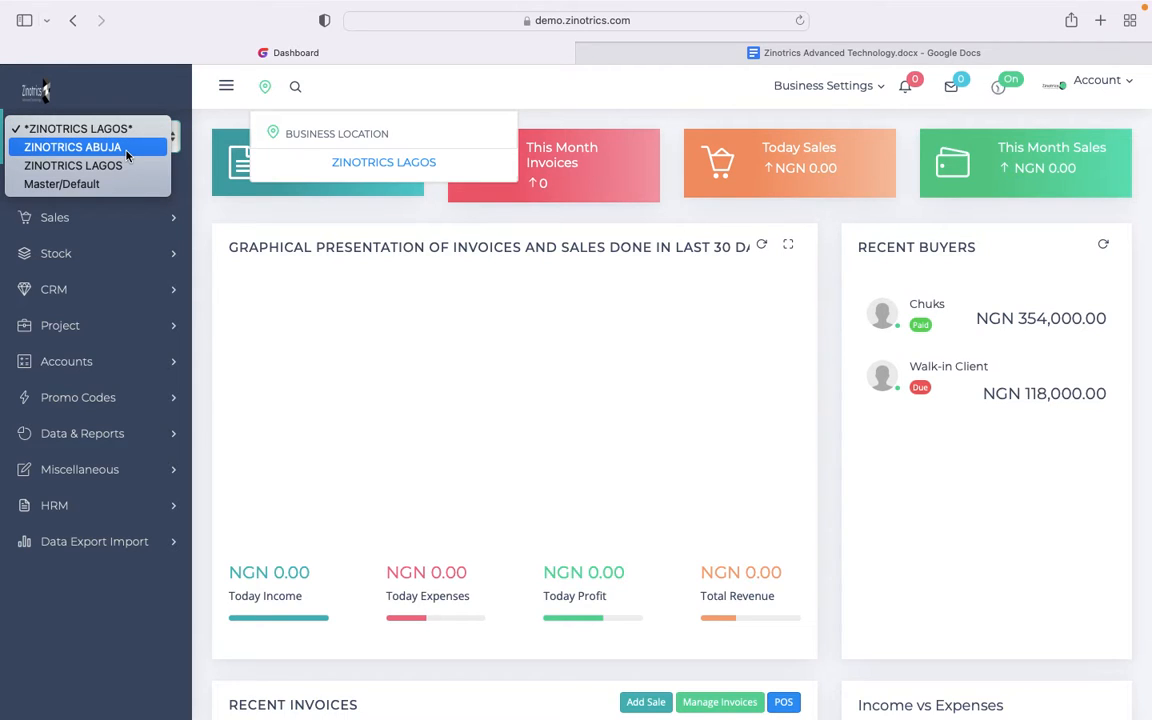
left_click(113, 135)
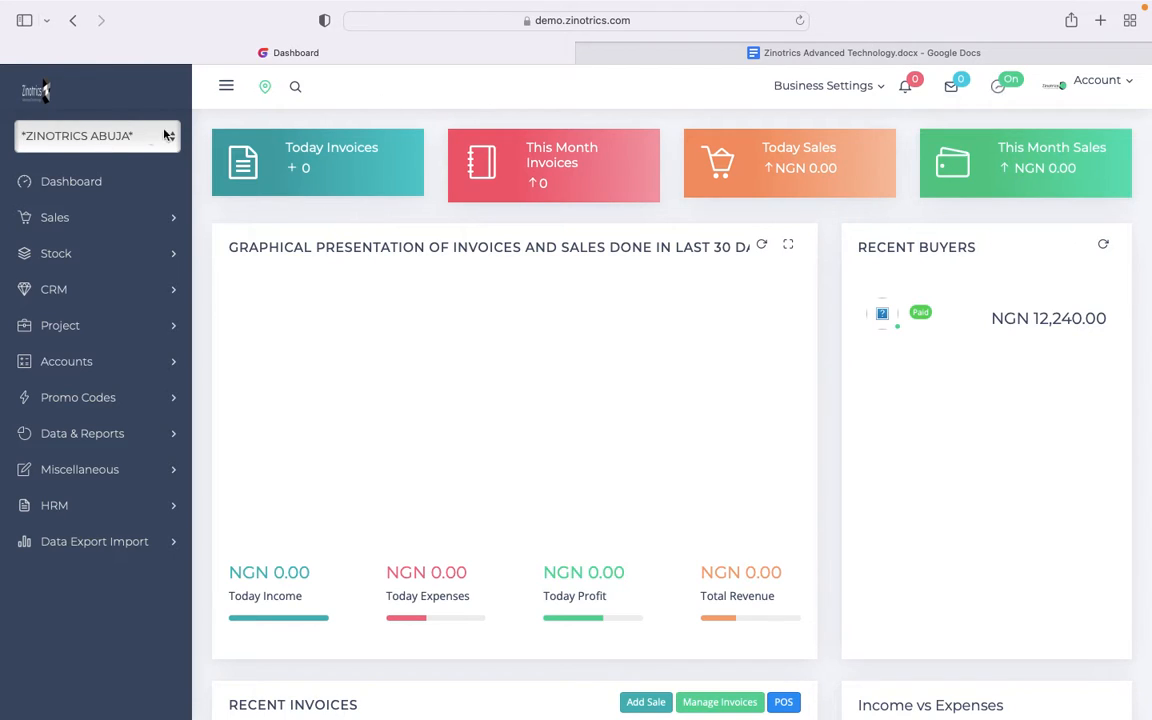
left_click(266, 89)
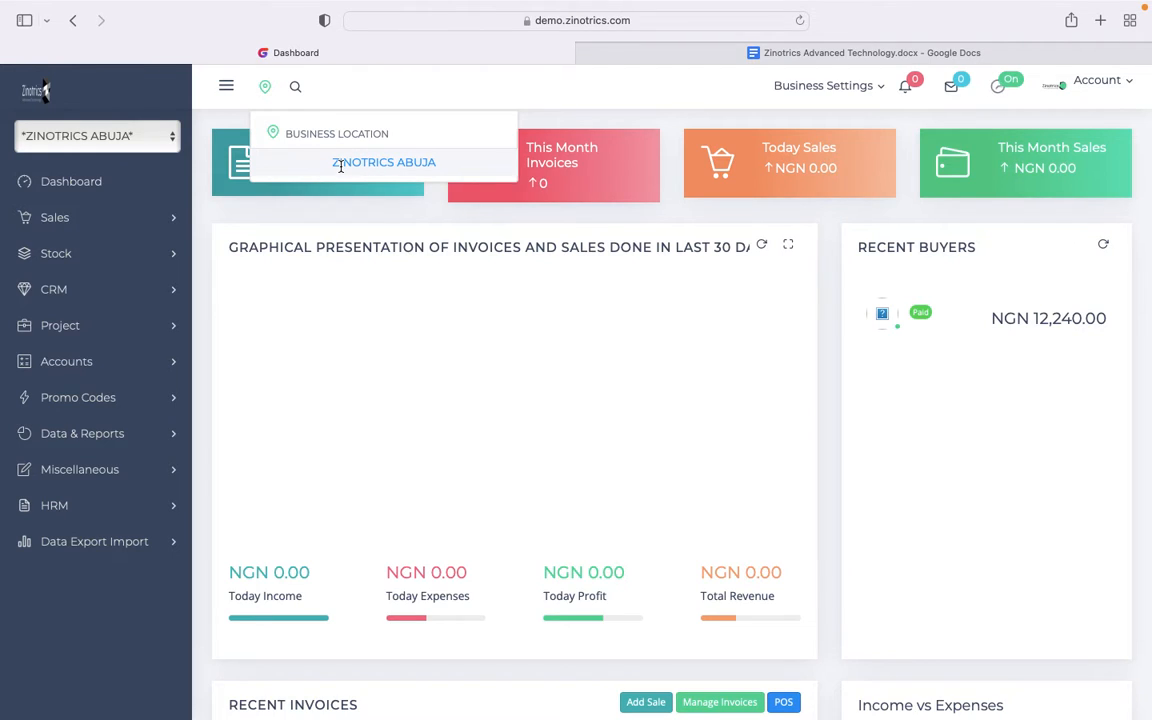
Look over the Business Settings categories and the Multiple Stores section of the Google Docs feature list, then return to the dashboard
left_click(880, 88)
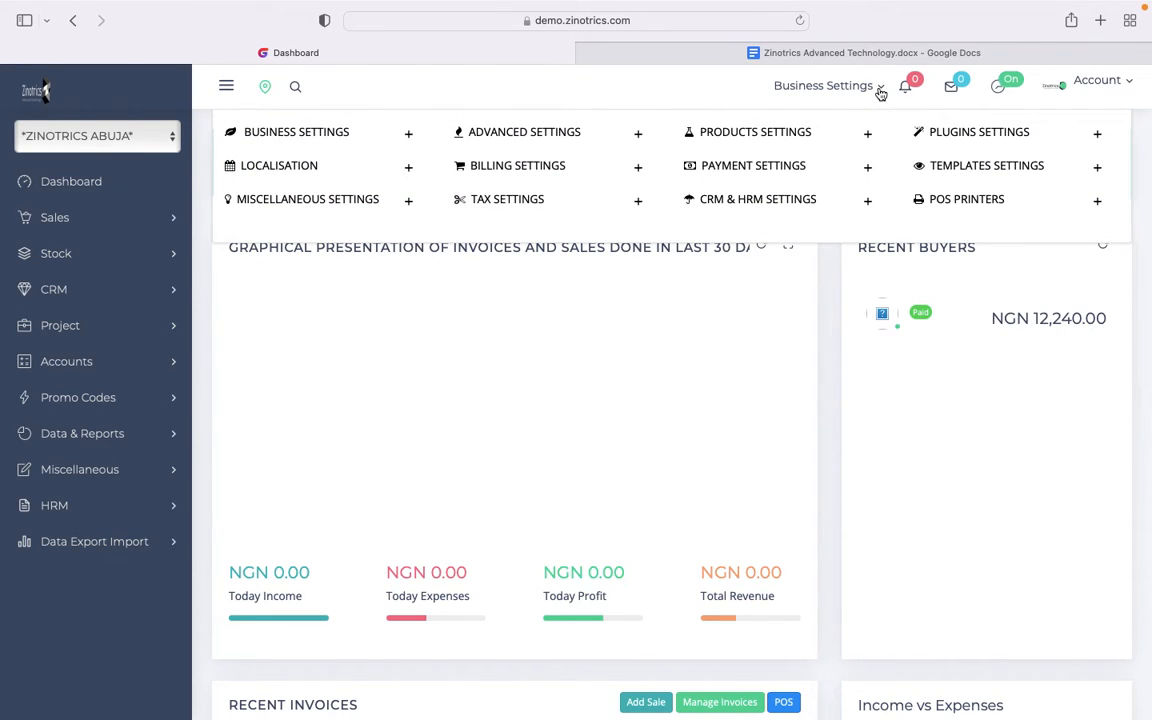
left_click(878, 89)
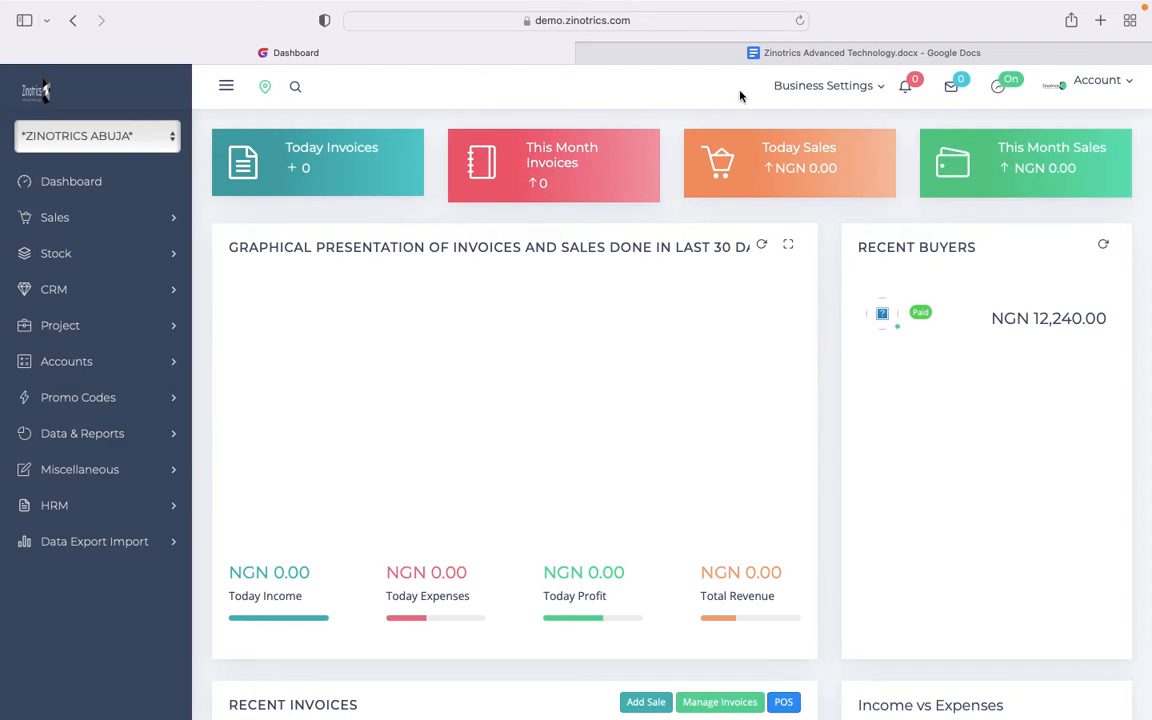
left_click(793, 57)
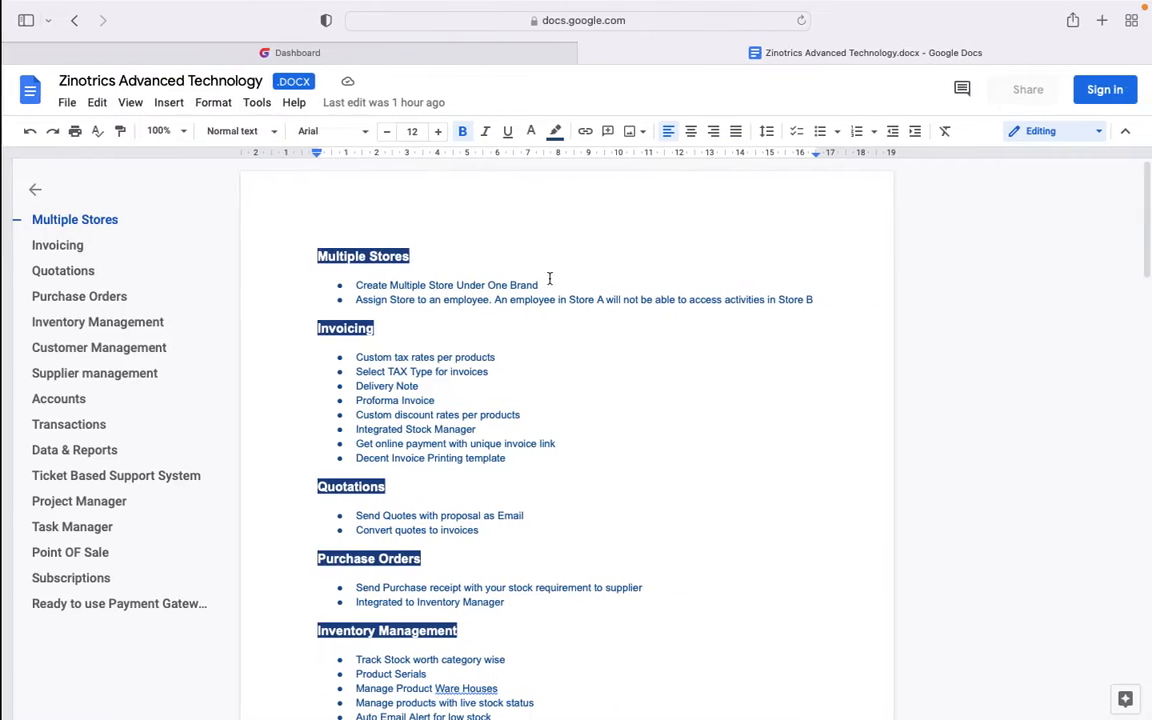
left_click(429, 56)
Switch the active store to ZINOTRICS LAGOS
left_click(127, 140)
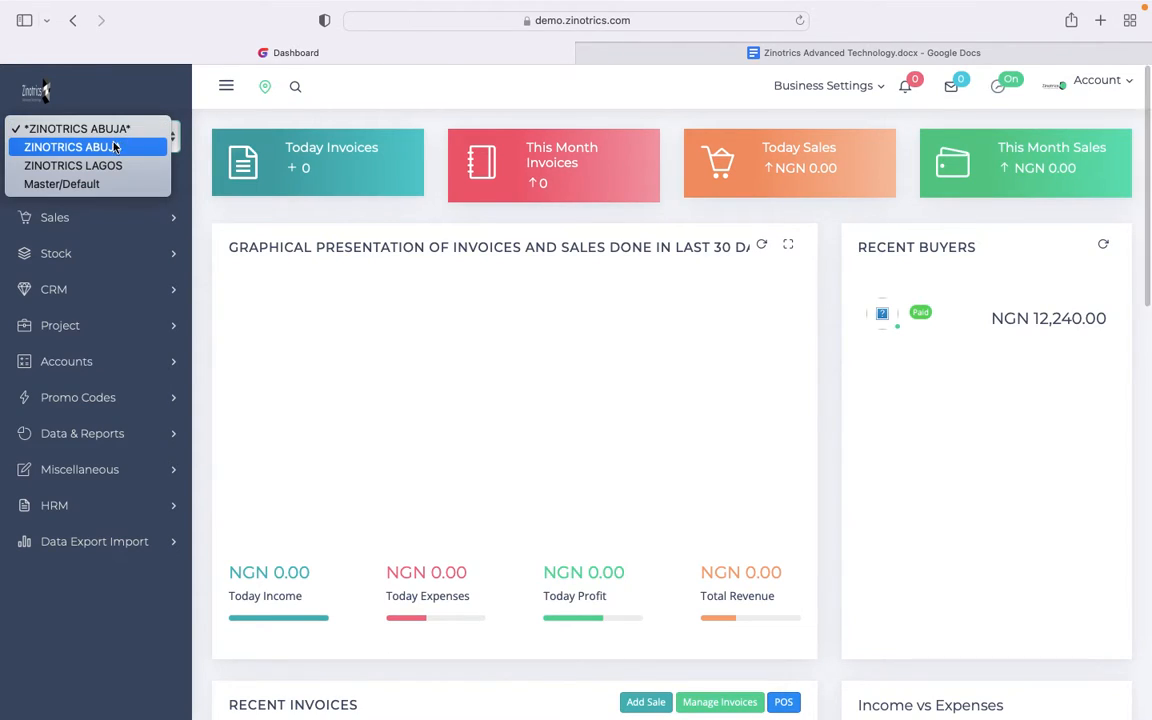
left_click(111, 168)
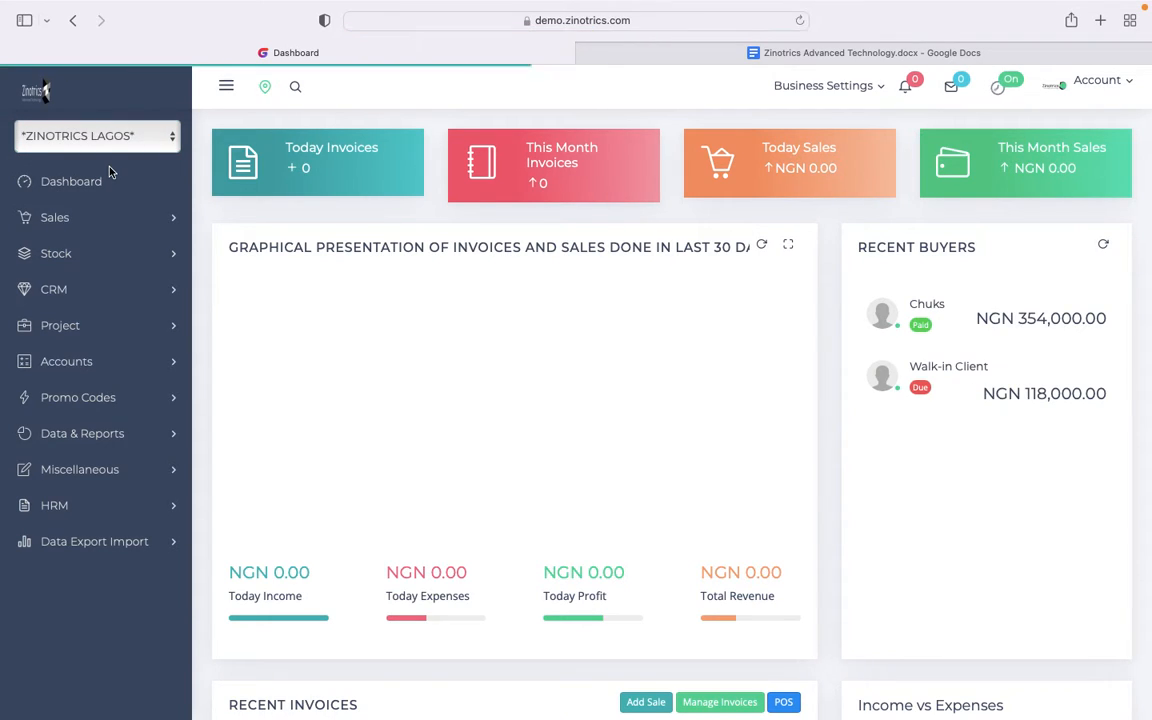
Open the HRM employee list for the active store
left_click(165, 292)
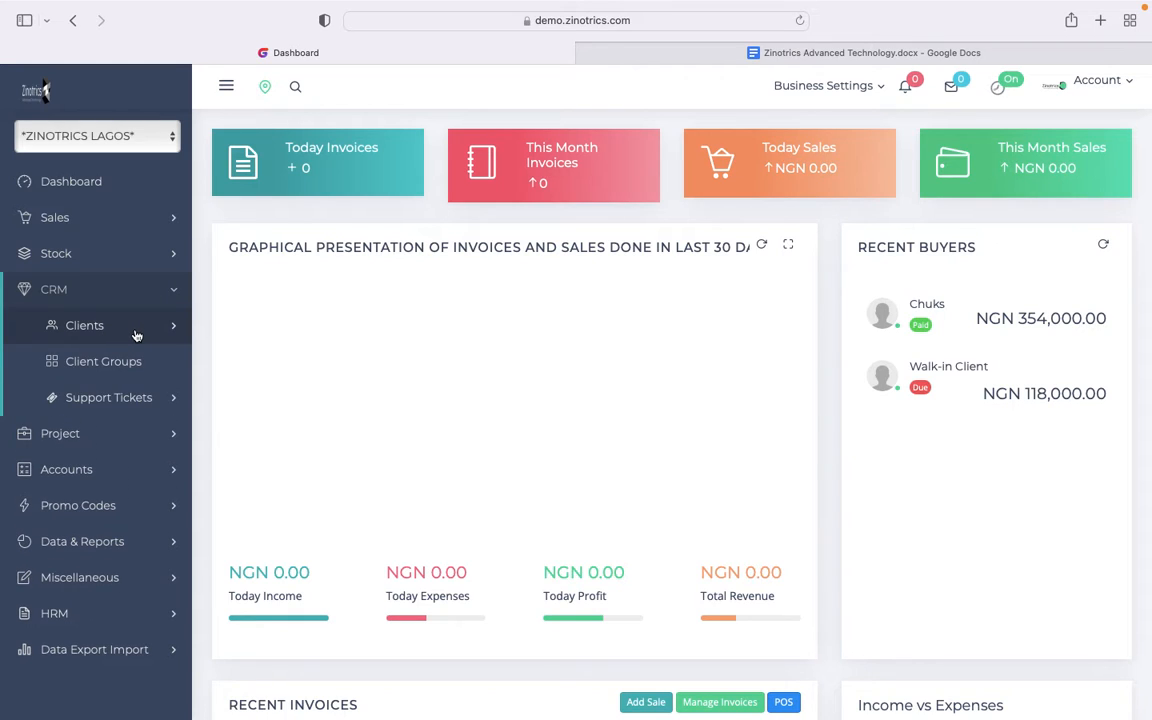
left_click(158, 289)
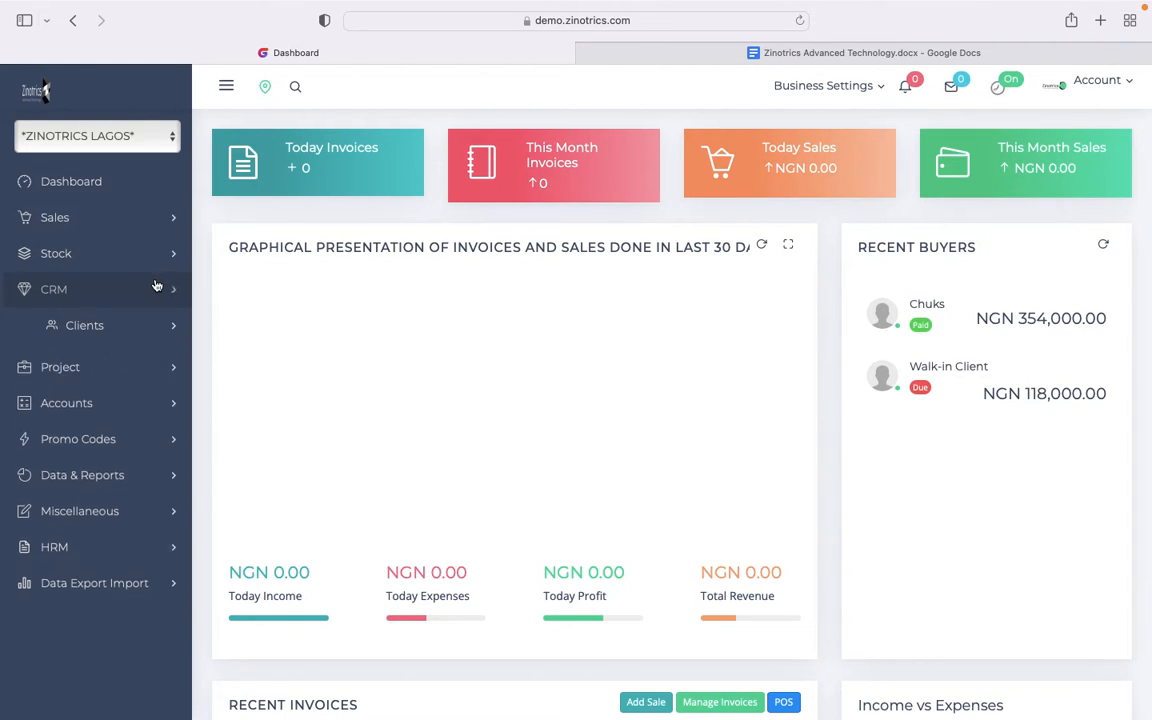
left_click(159, 505)
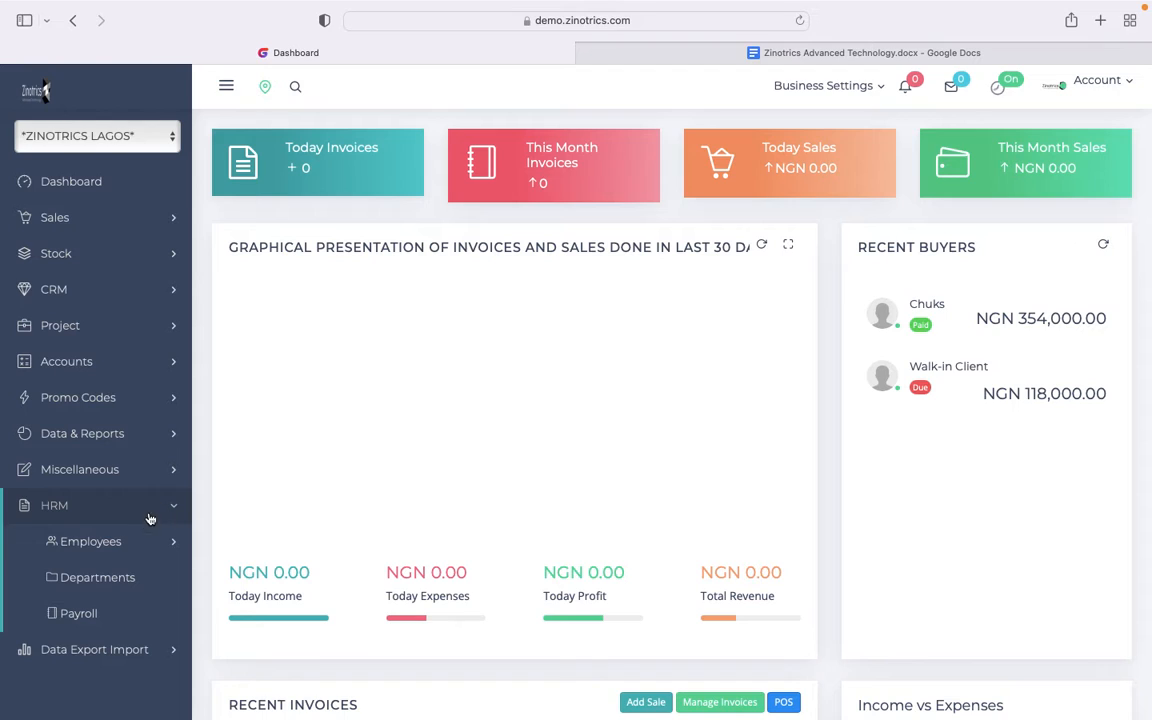
left_click(128, 545)
left_click(99, 580)
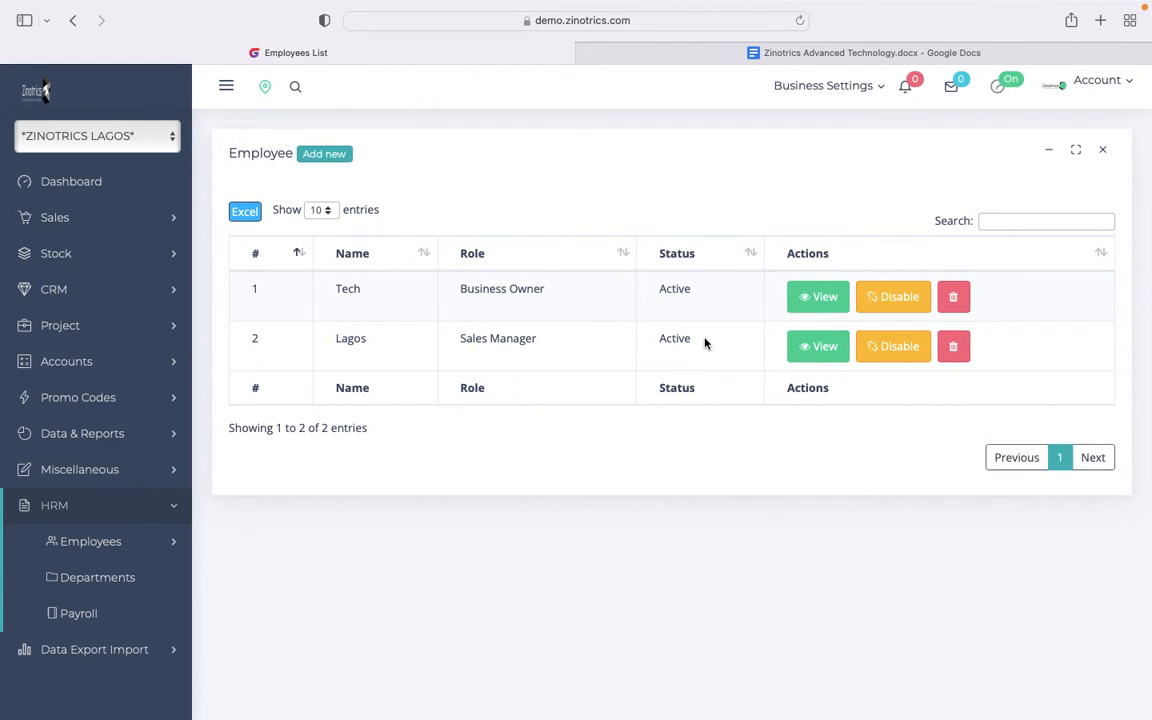
Open the Sales Manager employee's account for editing and choose ZINOTRICS LAGOS as the business location
left_click(820, 348)
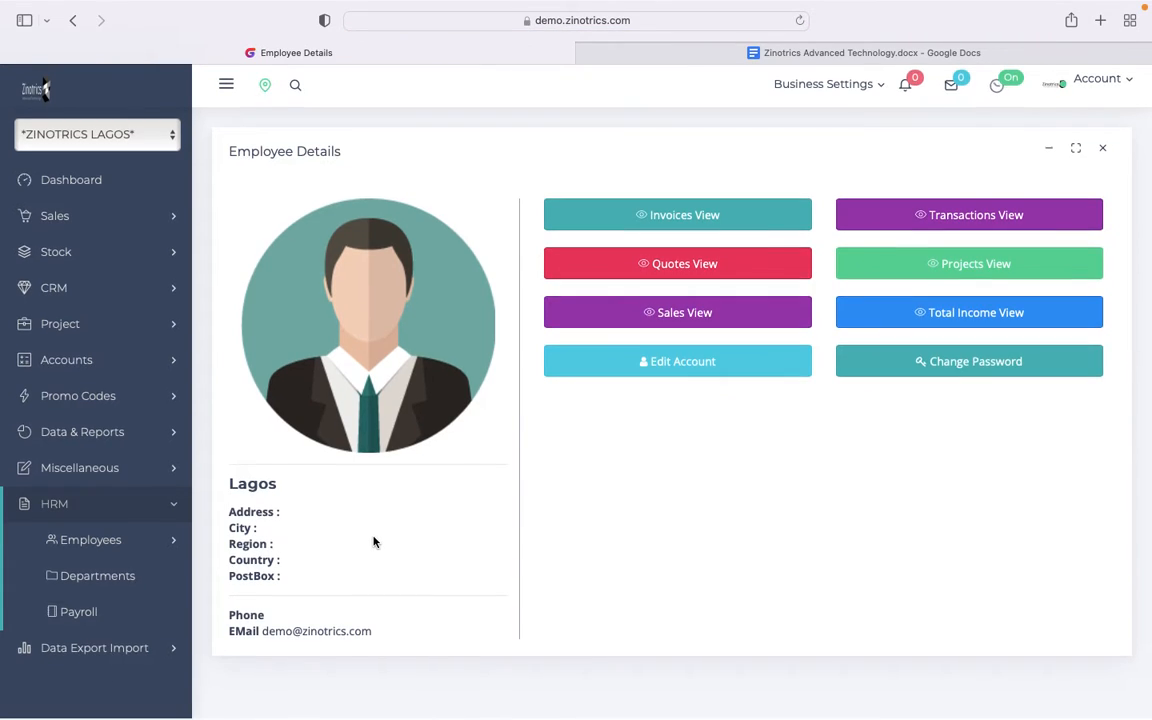
left_click(688, 366)
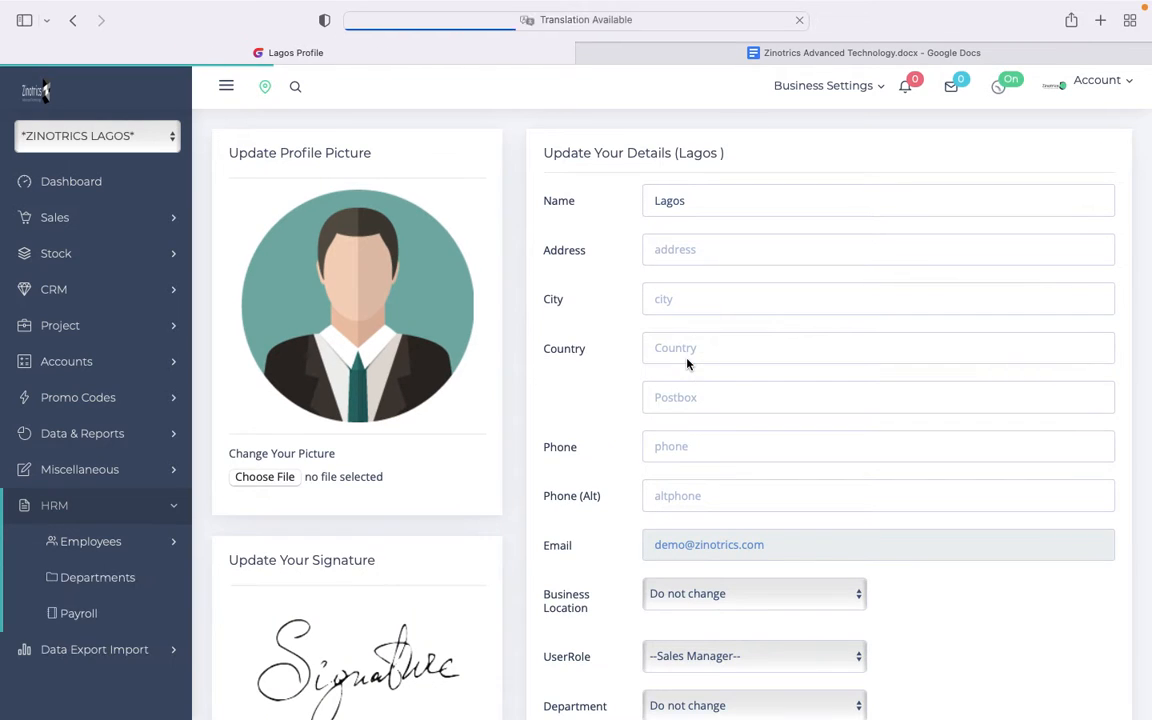
scroll(757, 329, "down", 5)
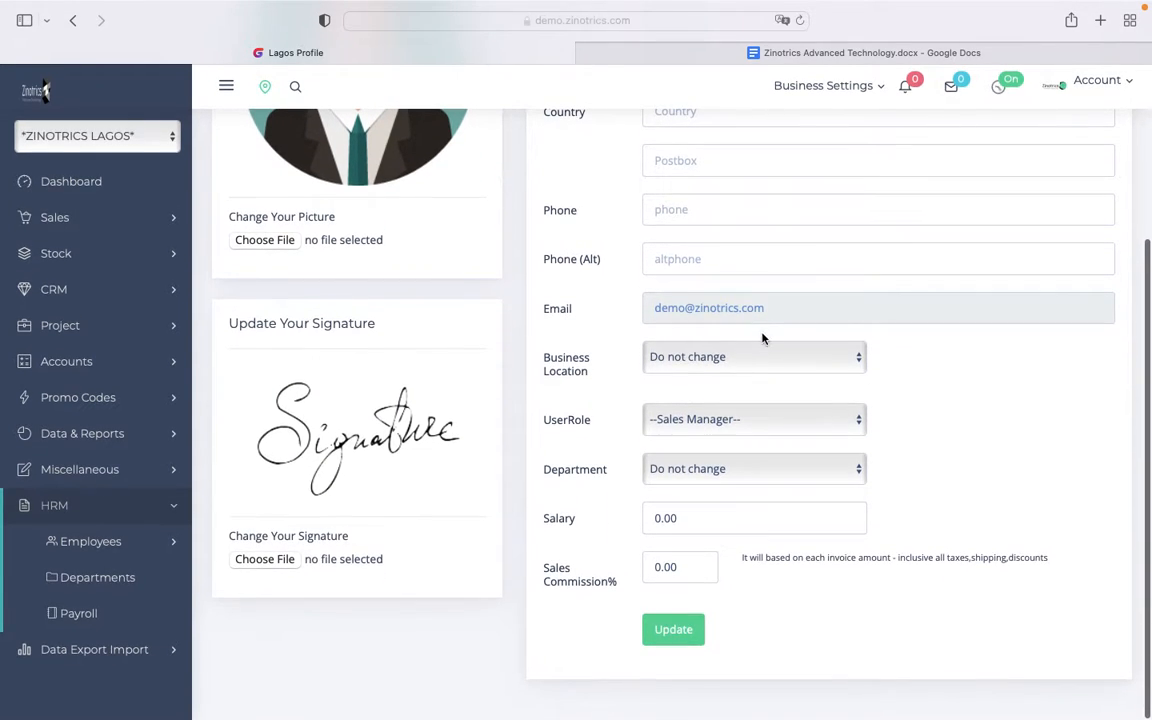
left_click(759, 368)
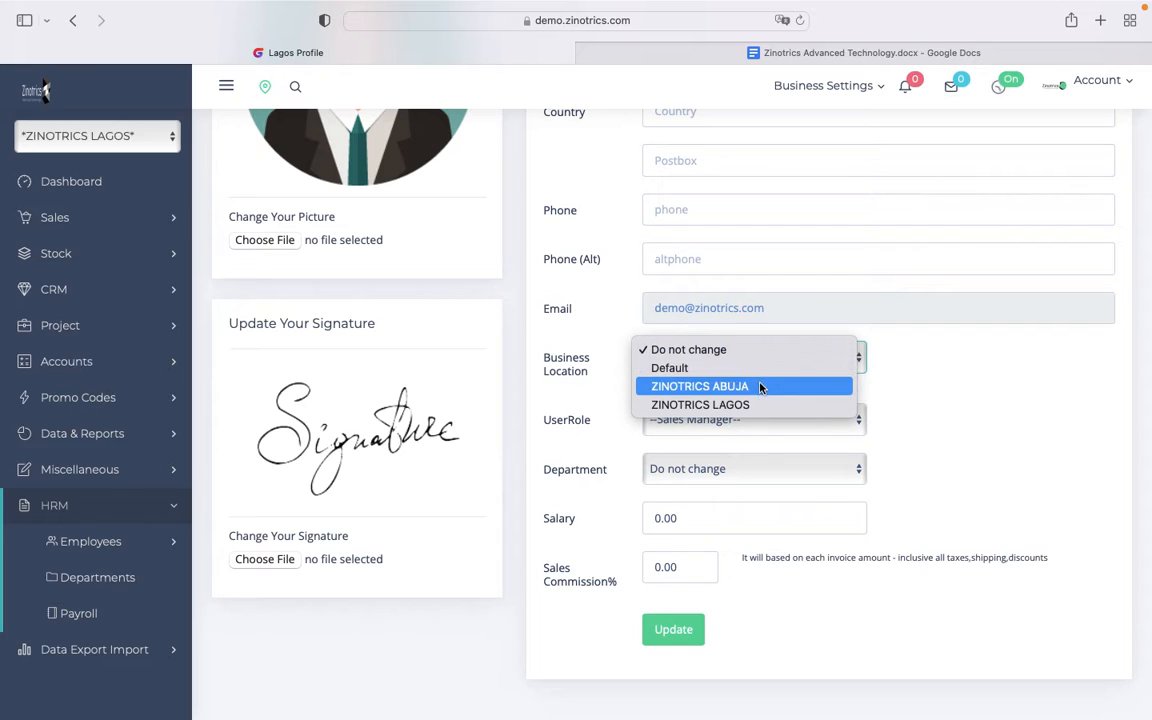
left_click(755, 405)
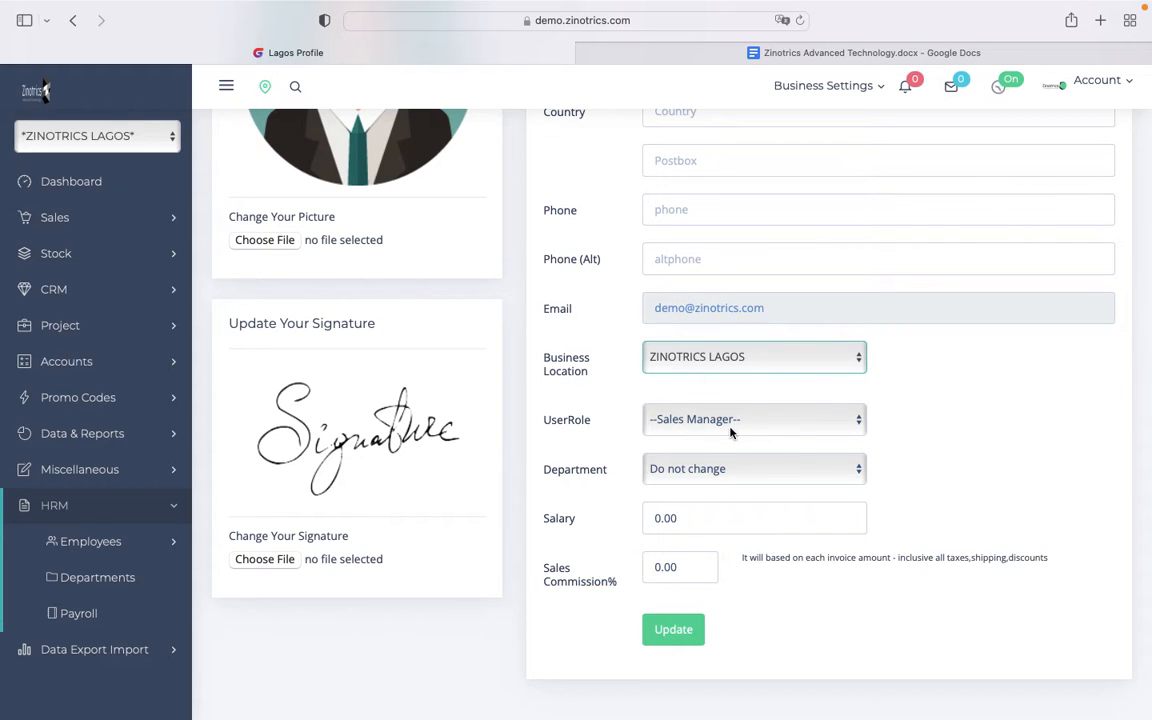
Review the employee's profile form, including the assigned business location, and check the list of selectable stores
scroll(774, 366, "up", 1)
scroll(774, 368, "up", 4)
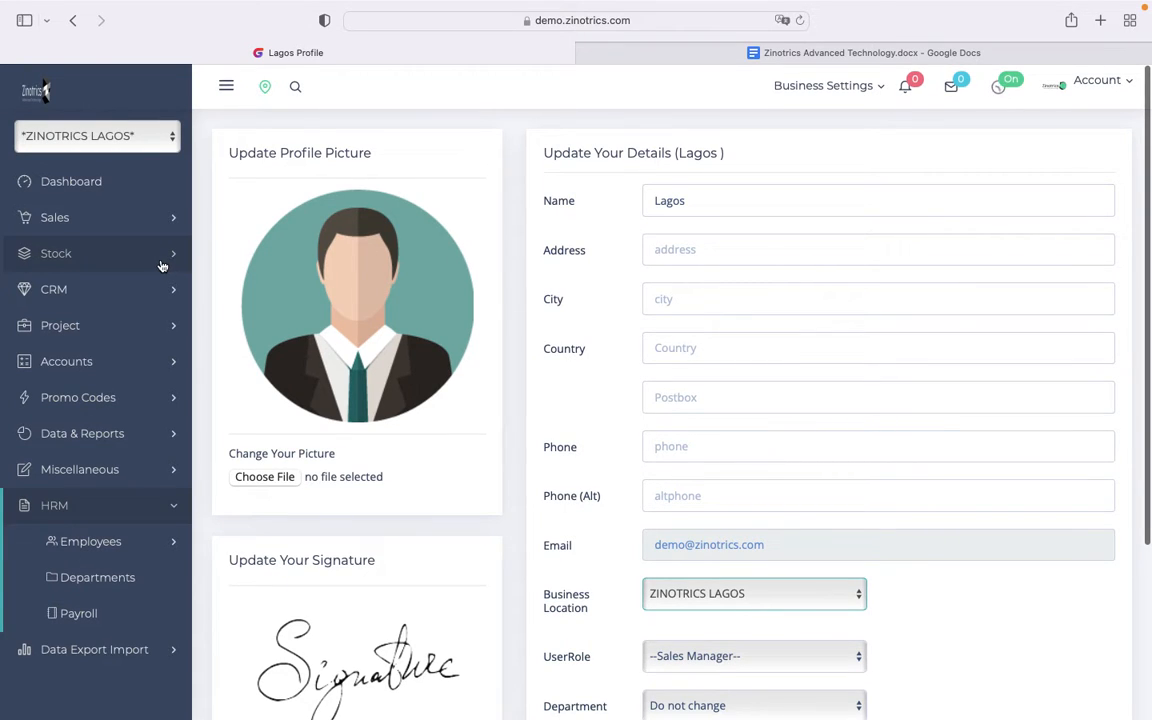
scroll(684, 384, "down", 5)
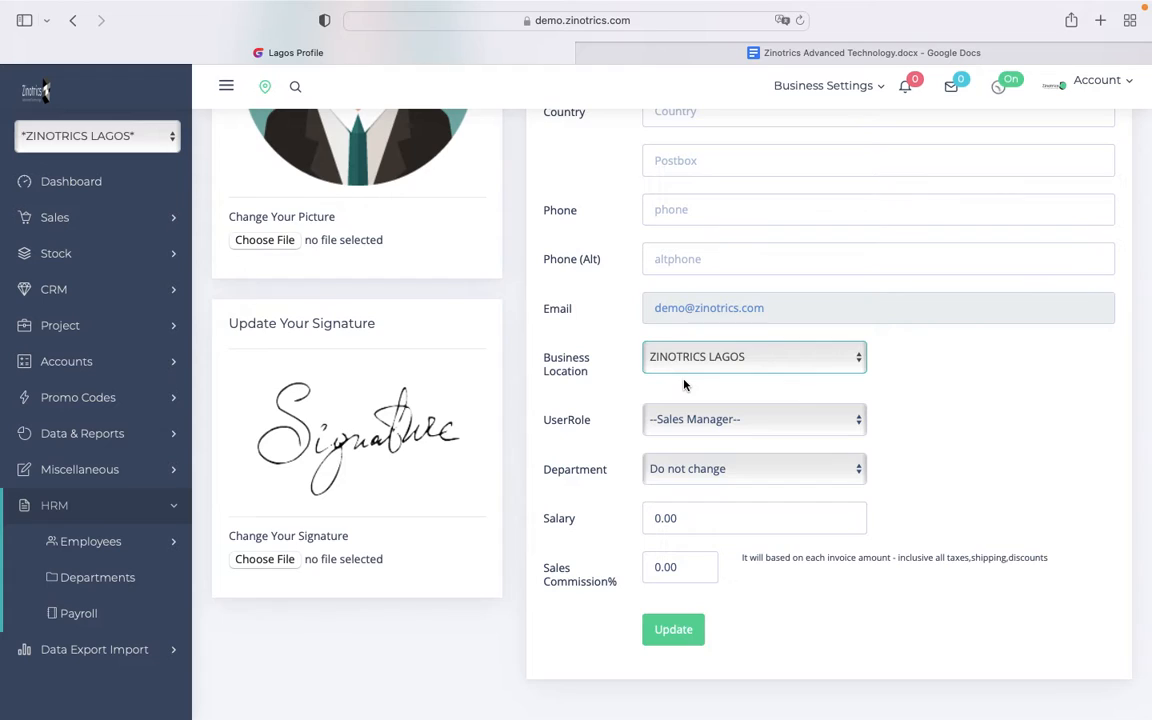
scroll(684, 384, "up", 5)
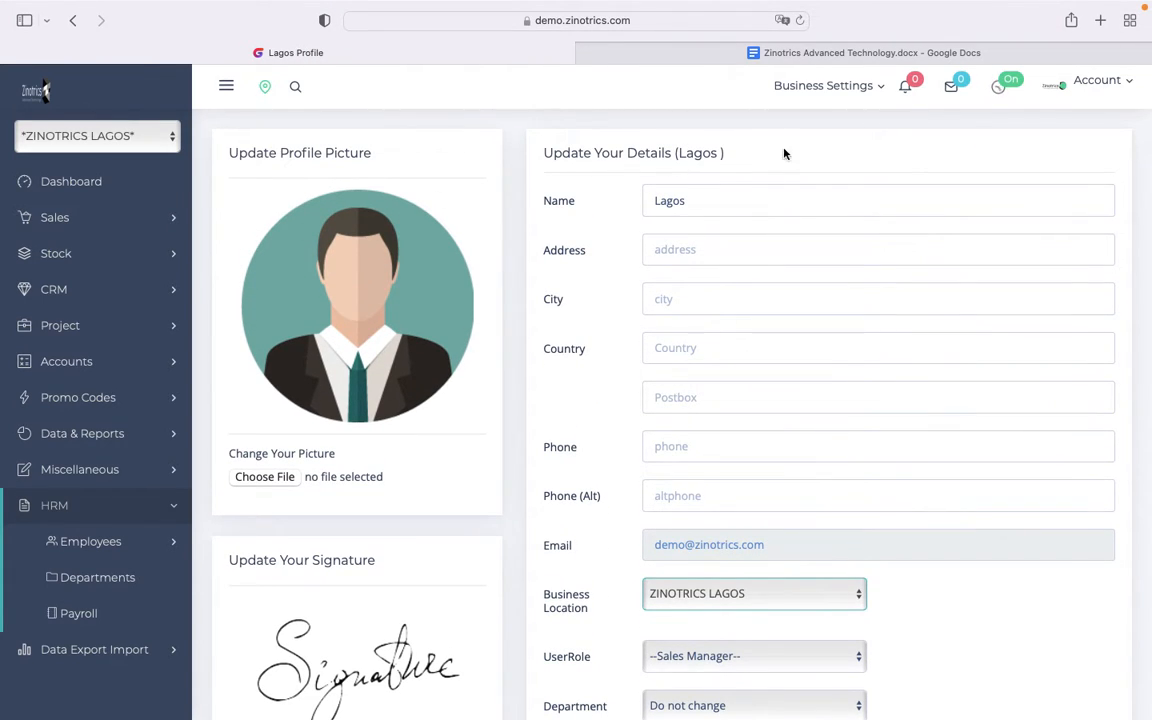
left_click(111, 137)
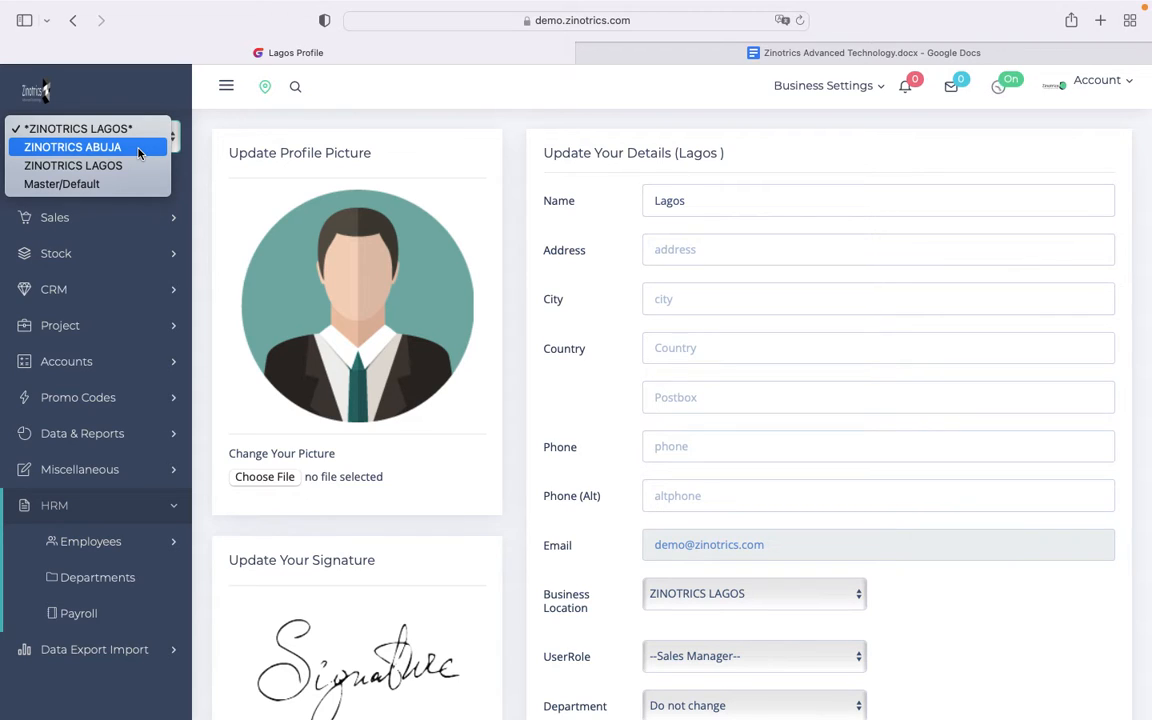
View the Multiple Stores and Invoicing sections of the Google Docs feature list, then return to the employee profile page
left_click(895, 53)
left_click(895, 53)
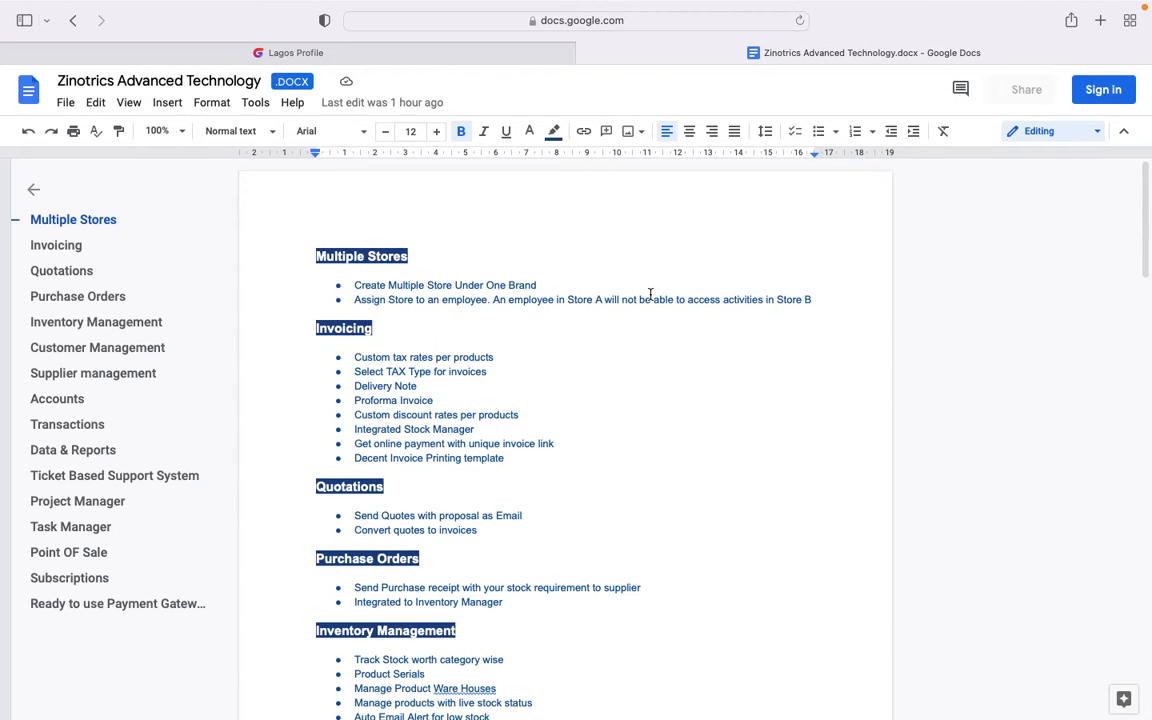
left_click(70, 249)
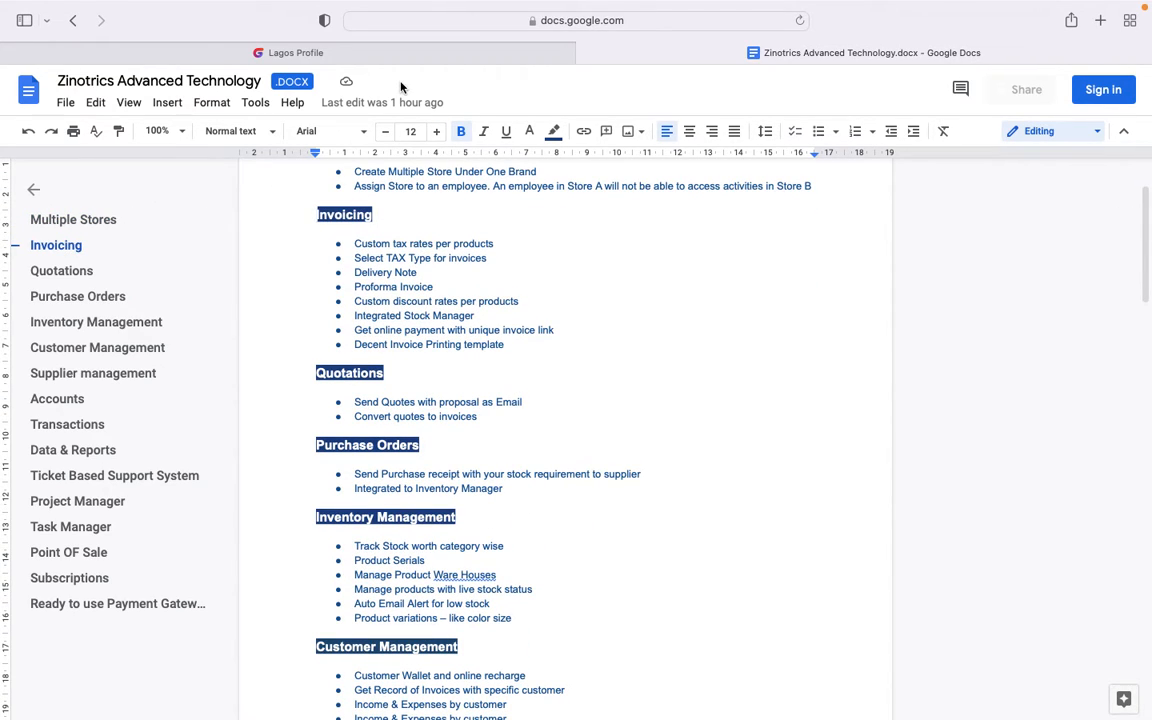
left_click(322, 51)
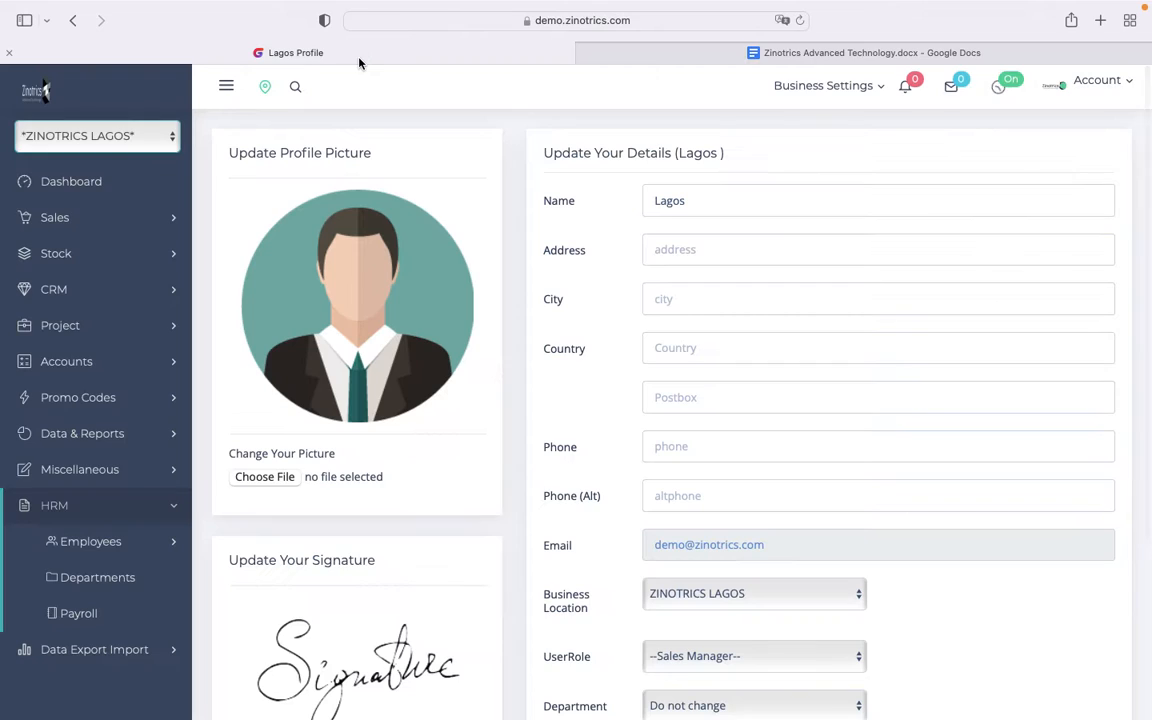
Open the list of managed sales invoices for ZINOTRICS LAGOS and examine the payment status of each invoice
left_click(154, 219)
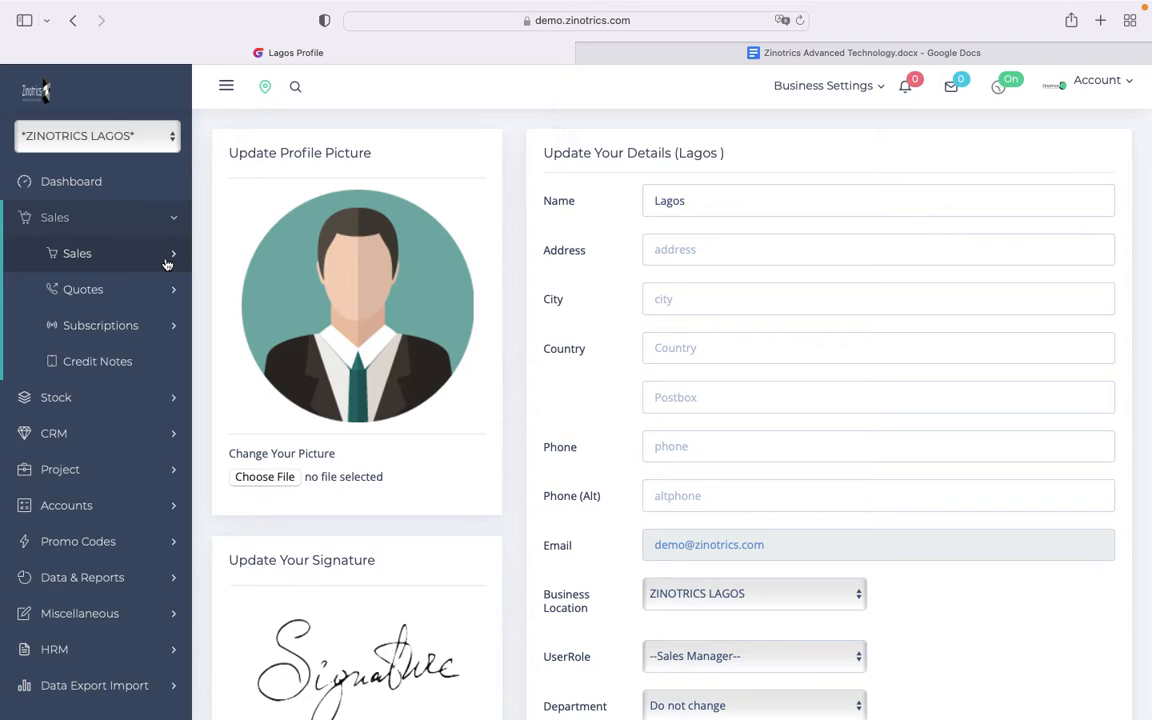
left_click(167, 260)
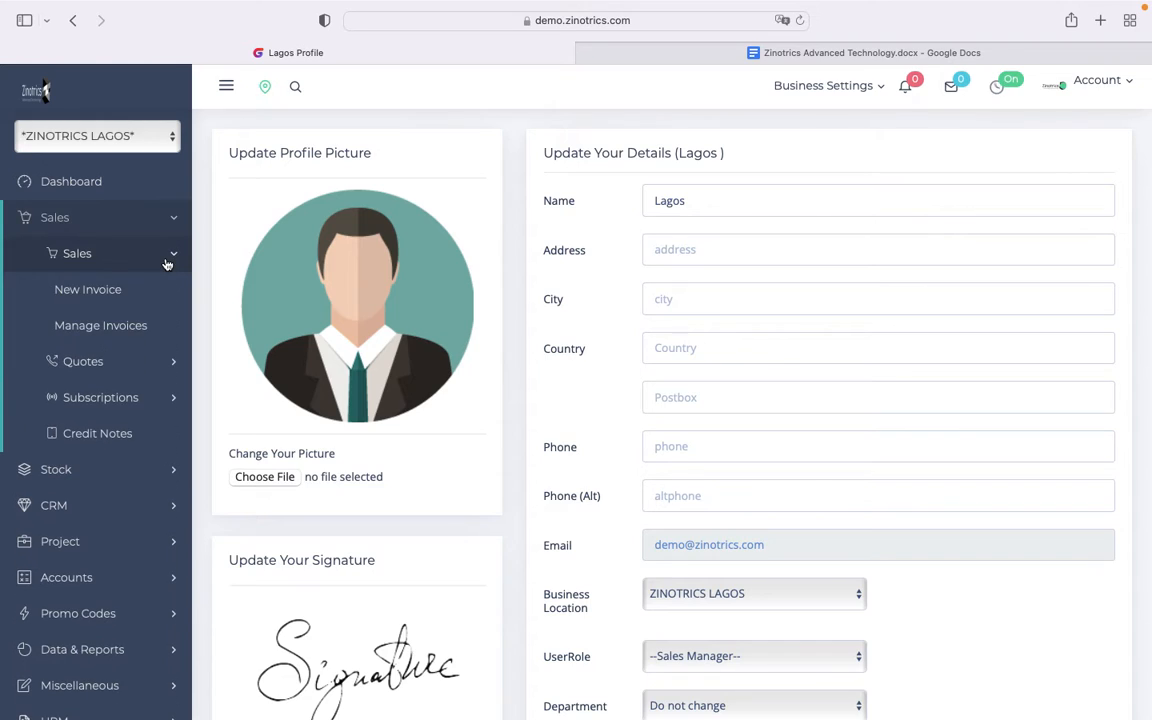
left_click(117, 327)
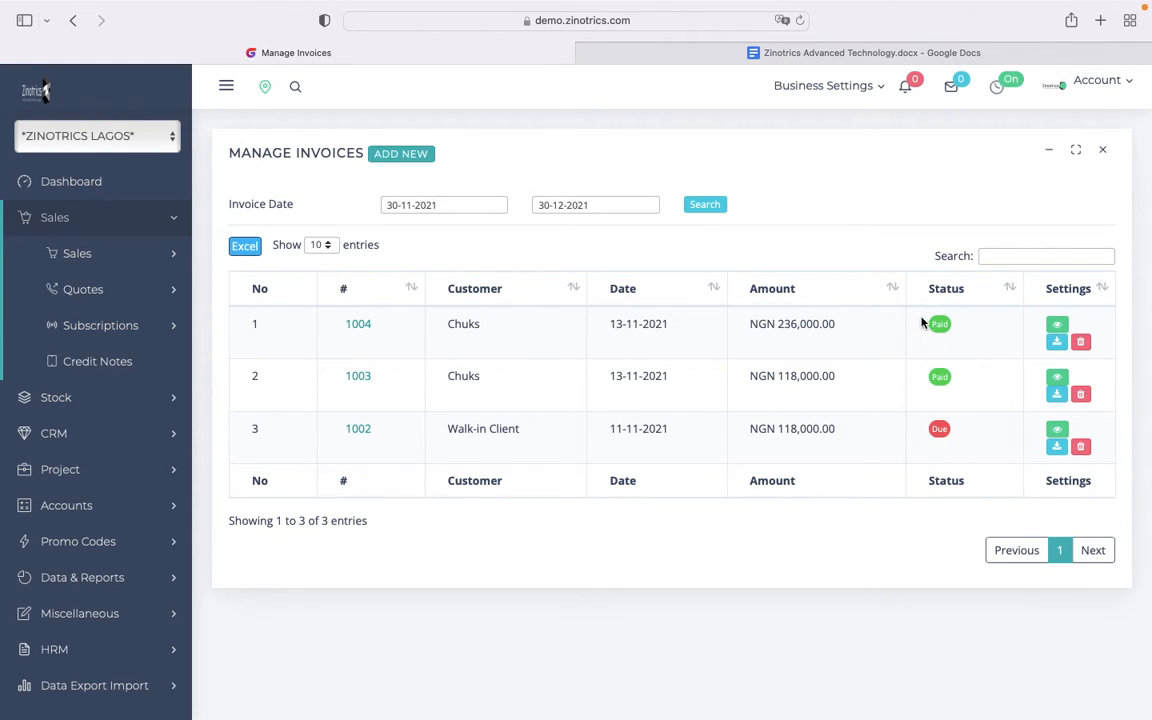
left_click_drag(943, 323, 965, 381)
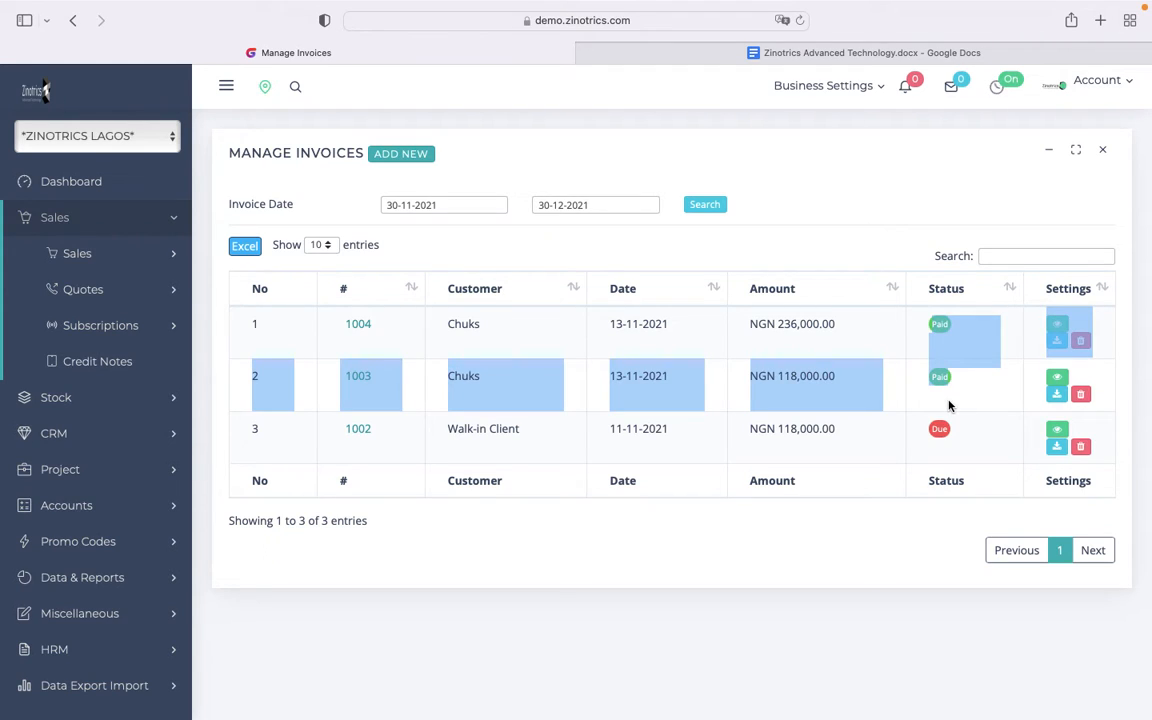
left_click(947, 392)
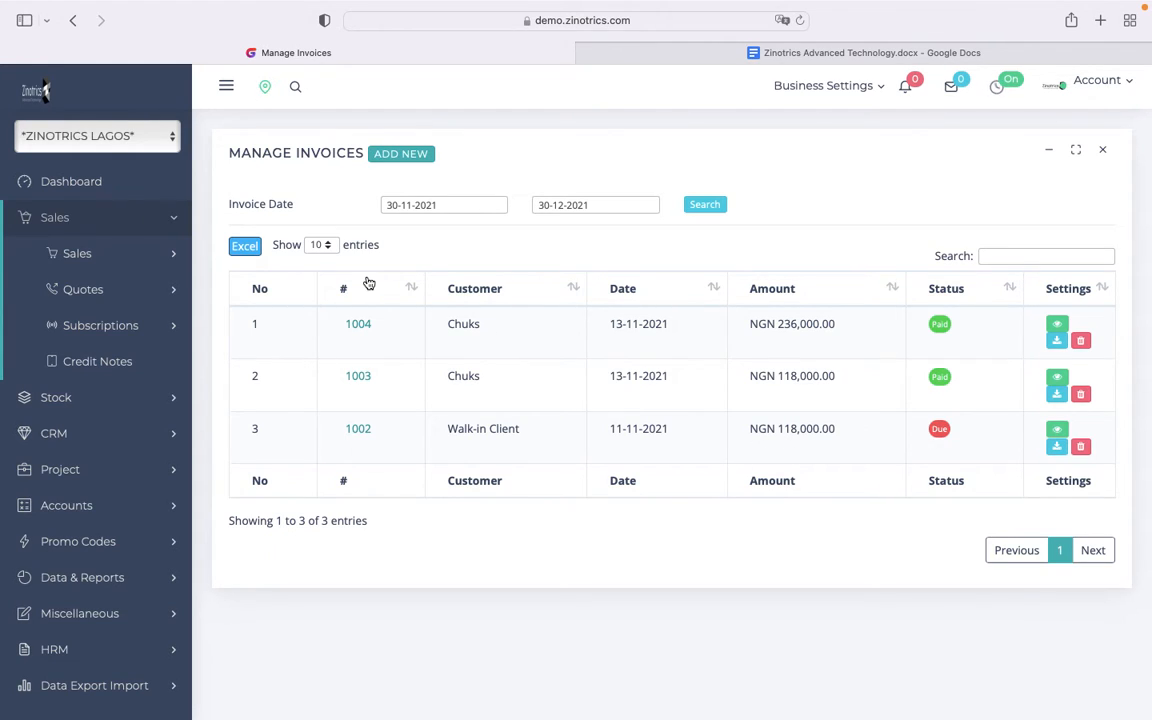
Open the NGN 236,000.00 invoice from the list and review its items, payment summary, signature and attachment sections
left_click(357, 335)
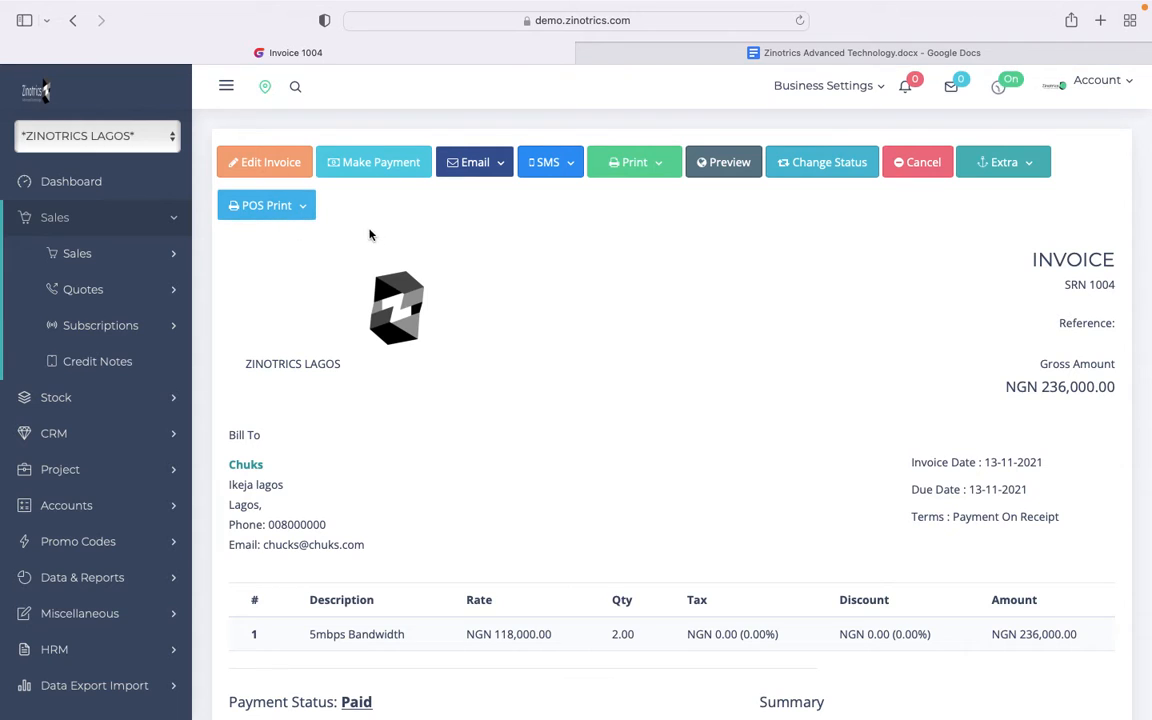
scroll(627, 350, "down", 3)
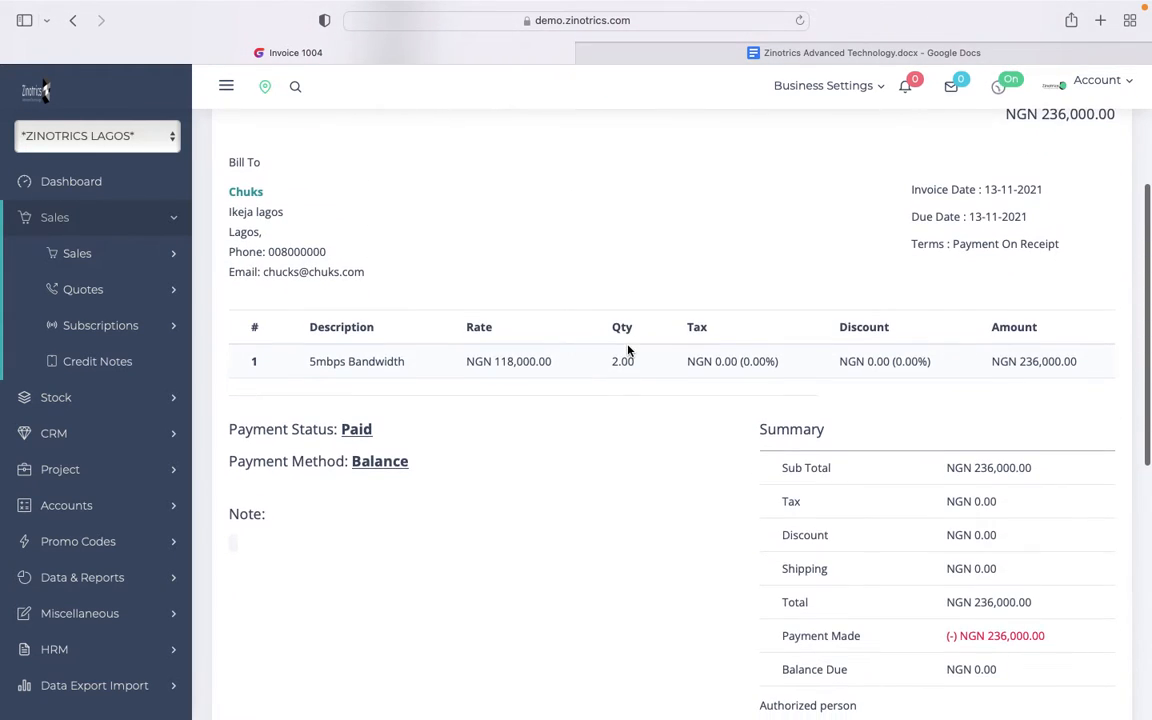
scroll(628, 349, "down", 6)
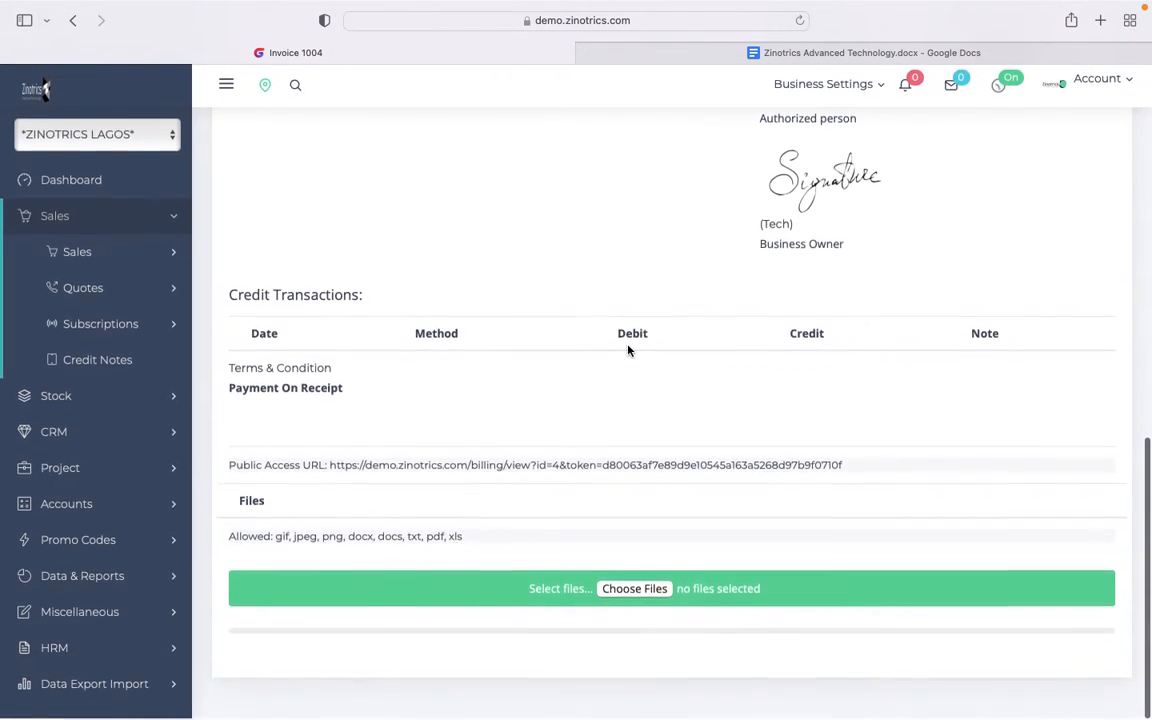
scroll(628, 349, "up", 7)
scroll(628, 345, "up", 2)
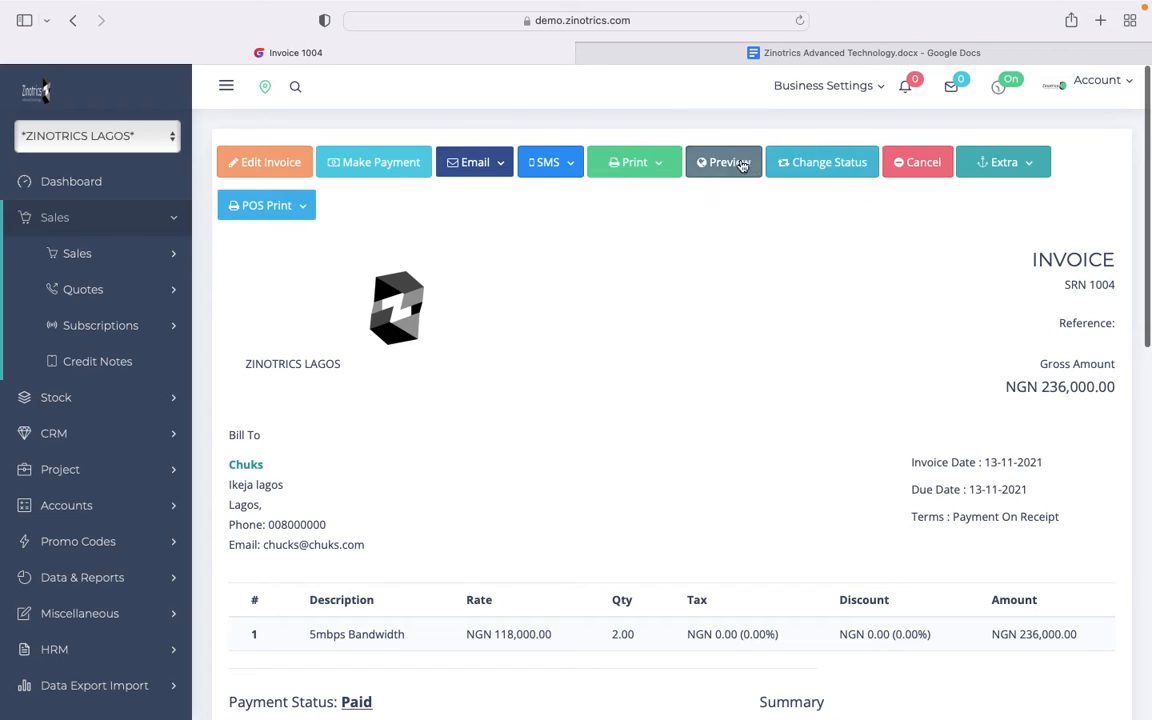
Open the print version of the invoice and review its company and customer details, line items, summary and terms
left_click(664, 165)
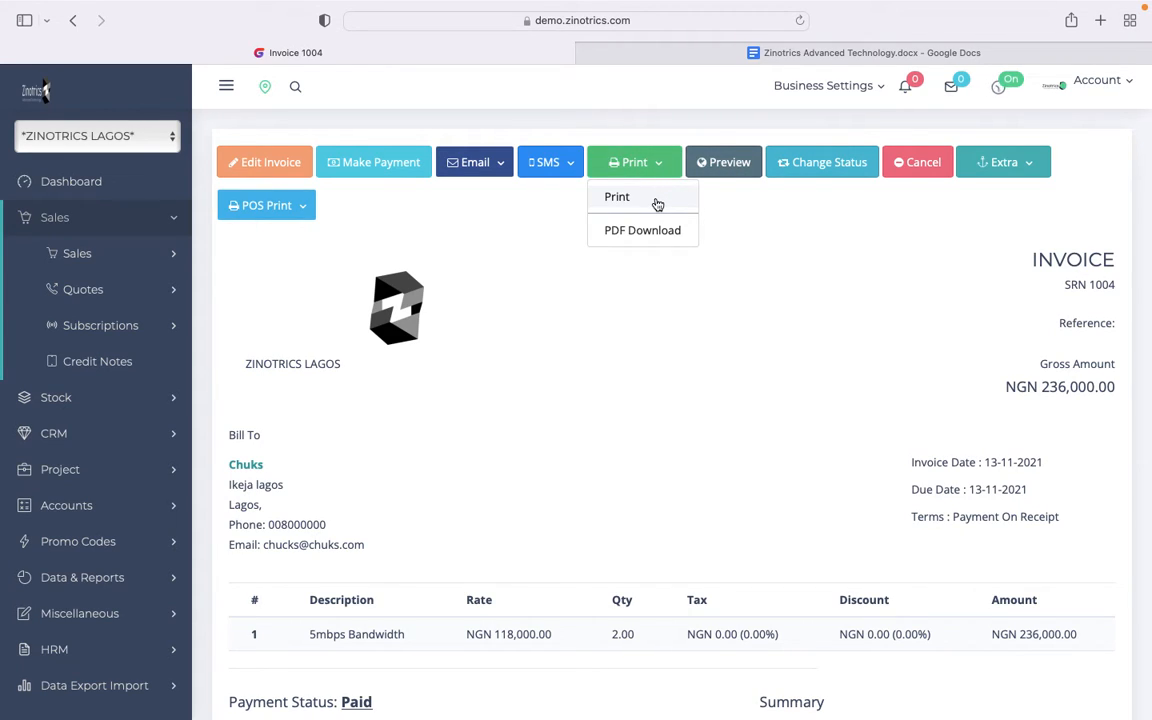
left_click(657, 201)
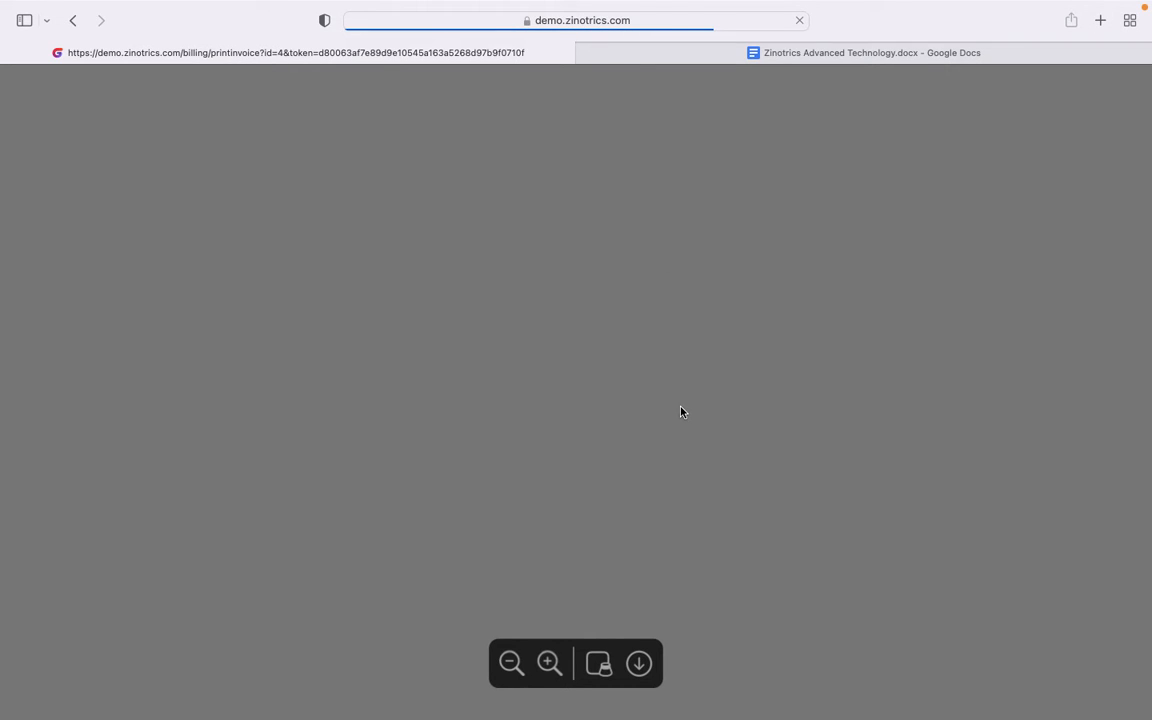
scroll(681, 412, "down", 1)
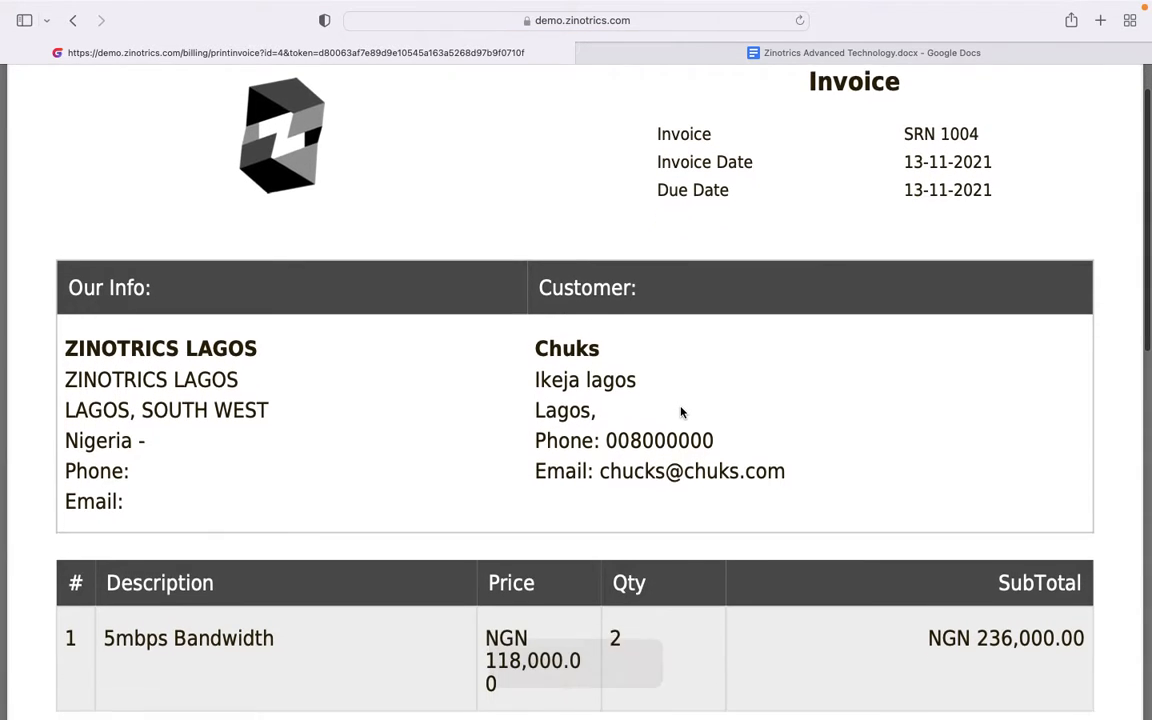
scroll(681, 412, "down", 15)
scroll(681, 412, "up", 15)
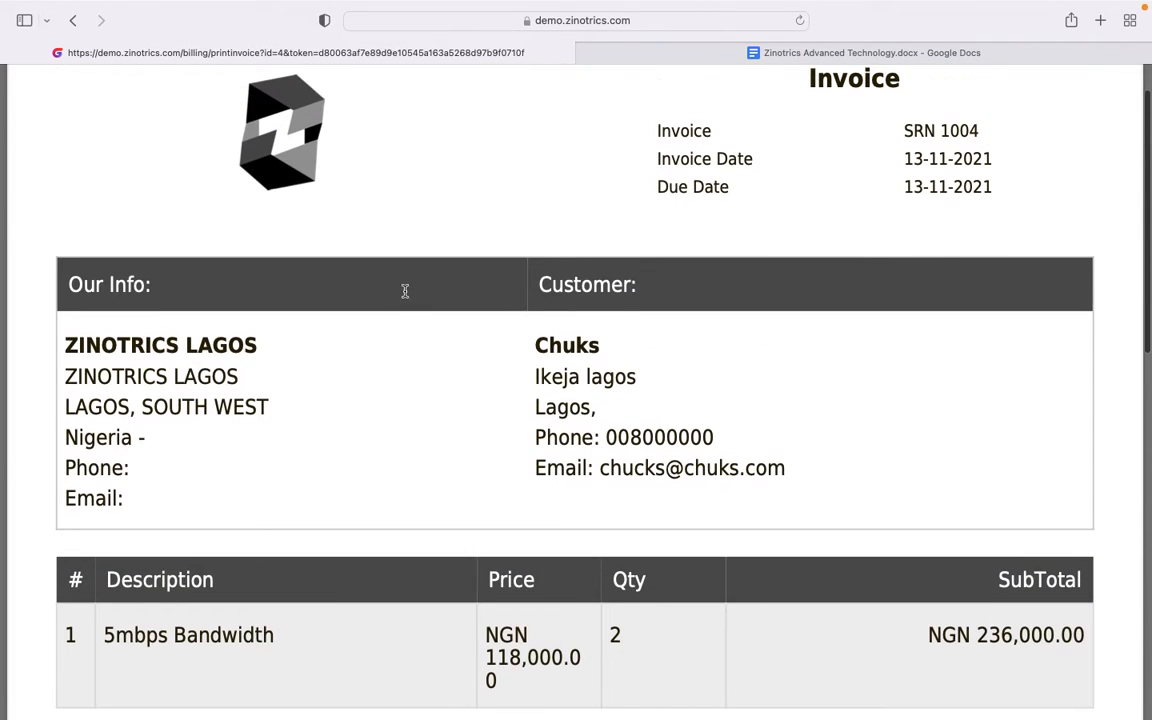
scroll(398, 287, "up", 2)
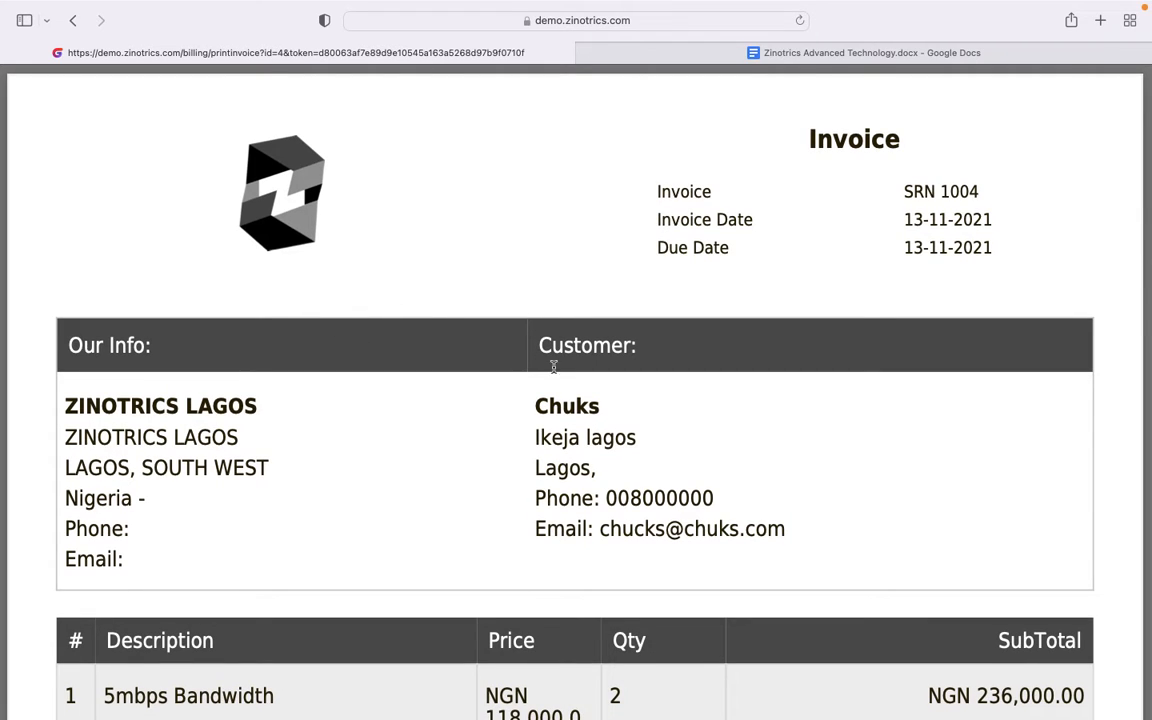
scroll(571, 458, "down", 5)
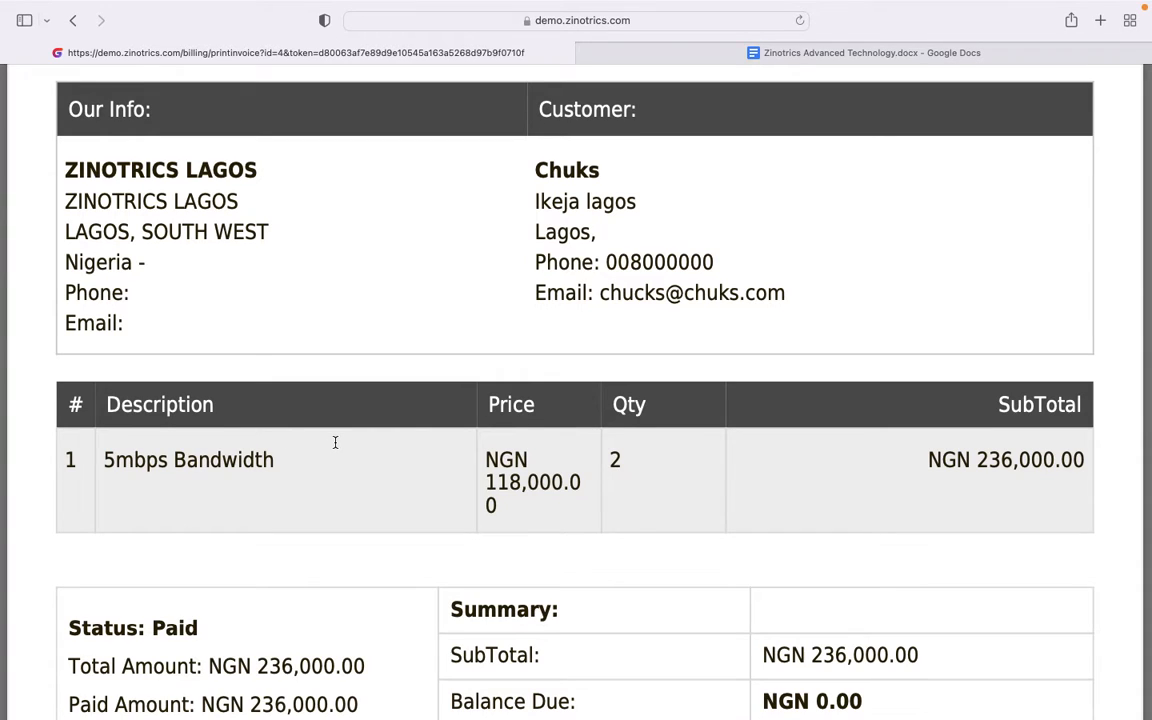
scroll(335, 442, "down", 1)
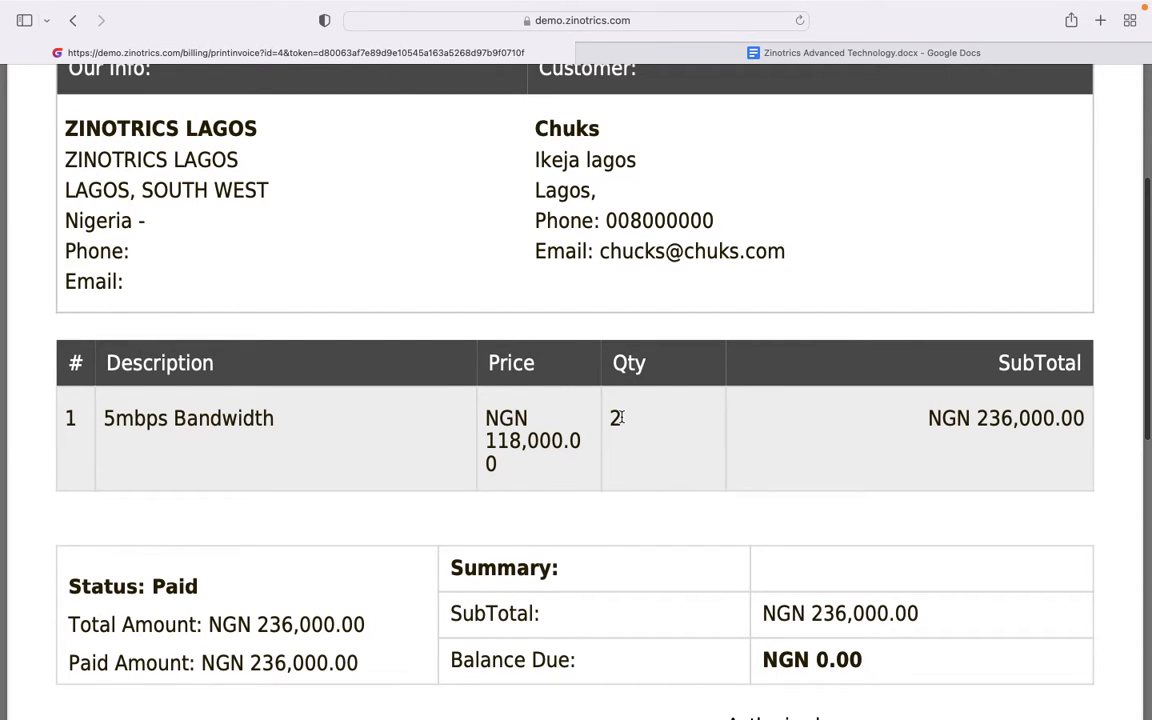
scroll(637, 432, "down", 1)
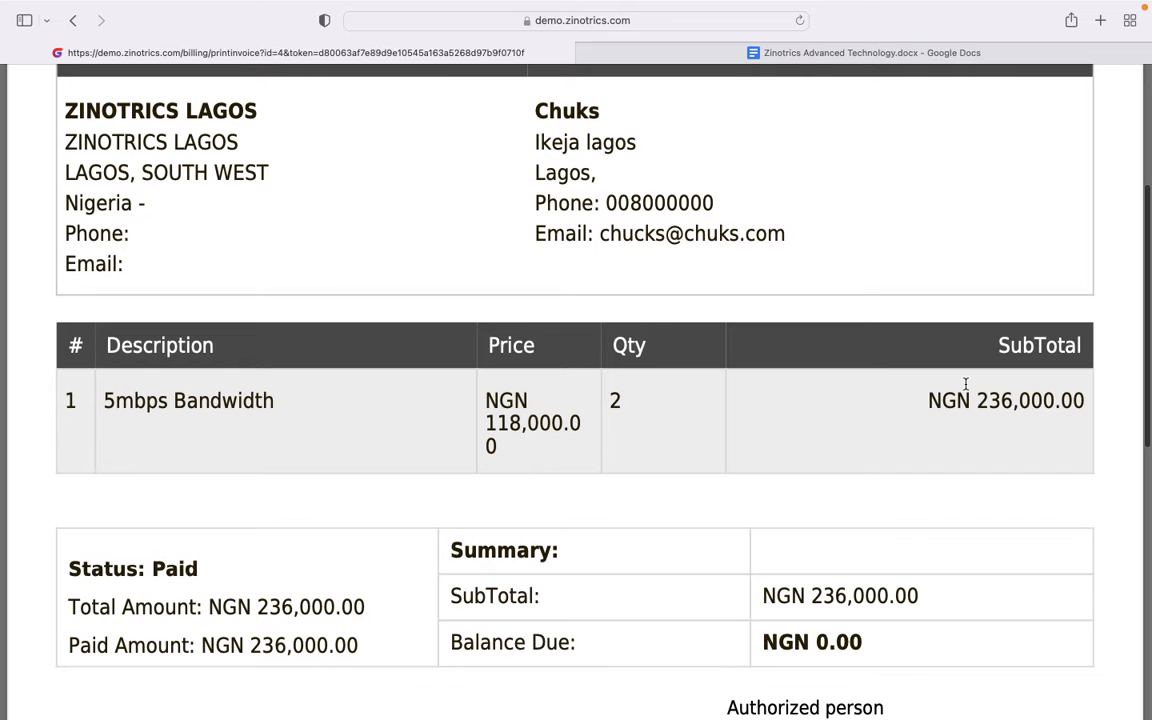
scroll(754, 497, "down", 4)
scroll(754, 497, "down", 1)
scroll(549, 460, "down", 10)
scroll(549, 460, "up", 20)
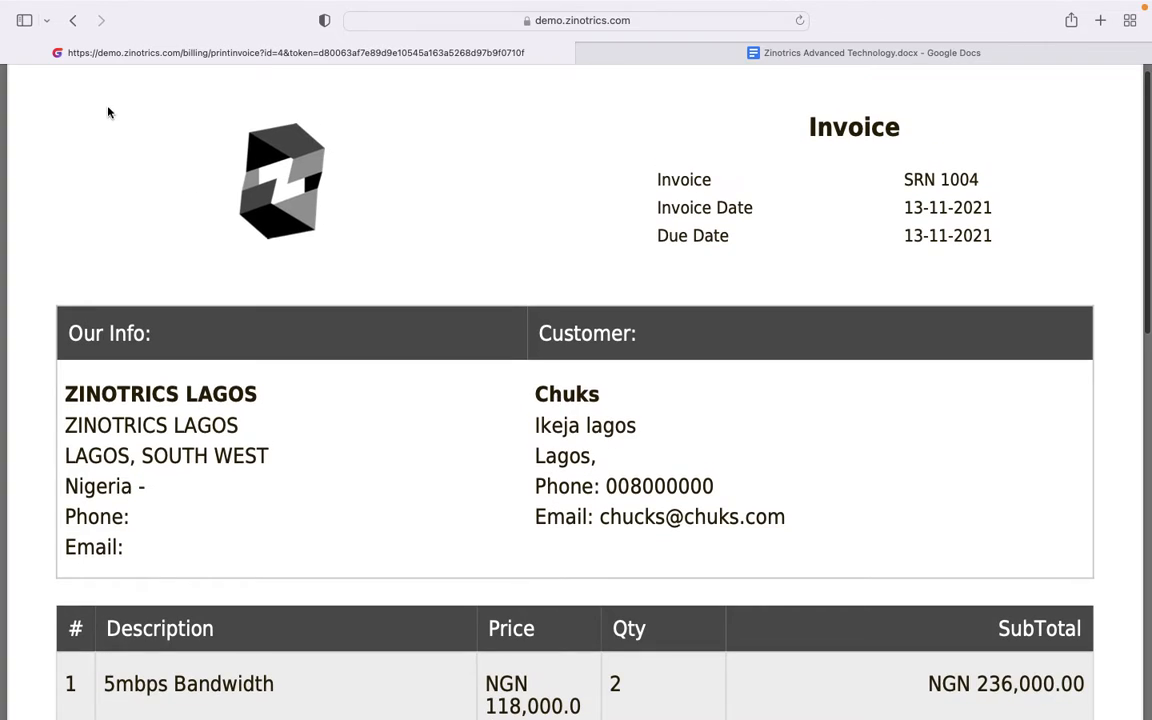
scroll(330, 200, "up", 2)
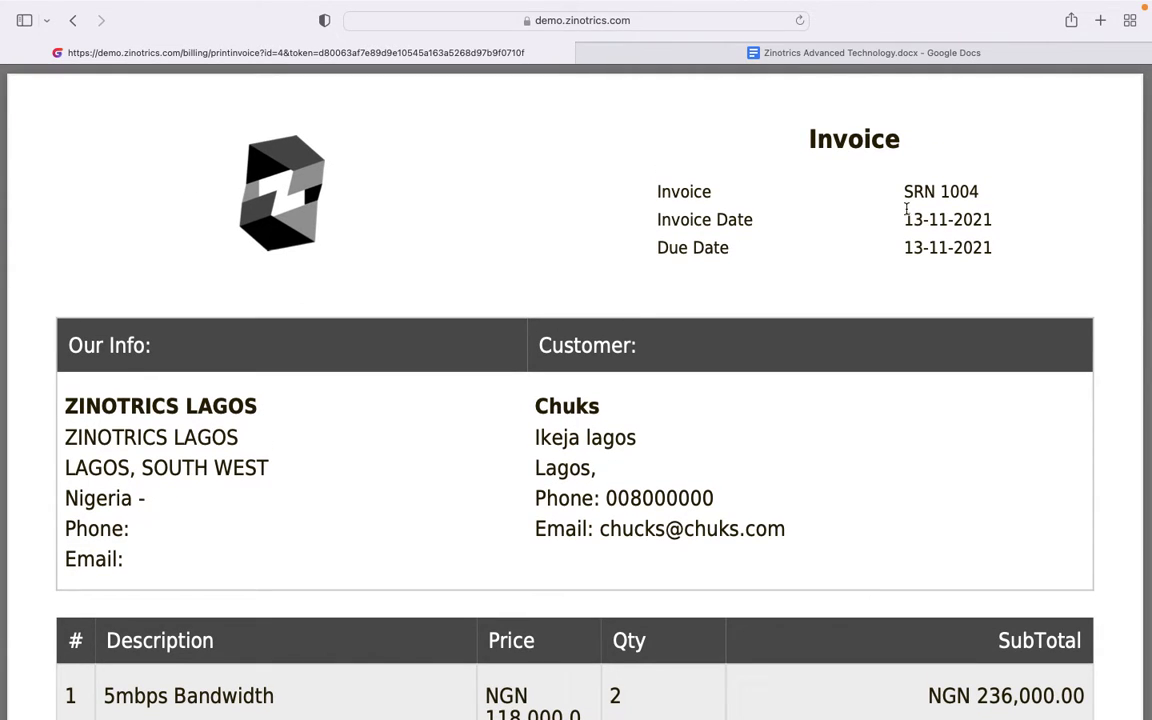
Examine the invoice number on the printable invoice, then recheck the line item, payment status and authorized signature
left_click_drag(904, 191, 979, 194)
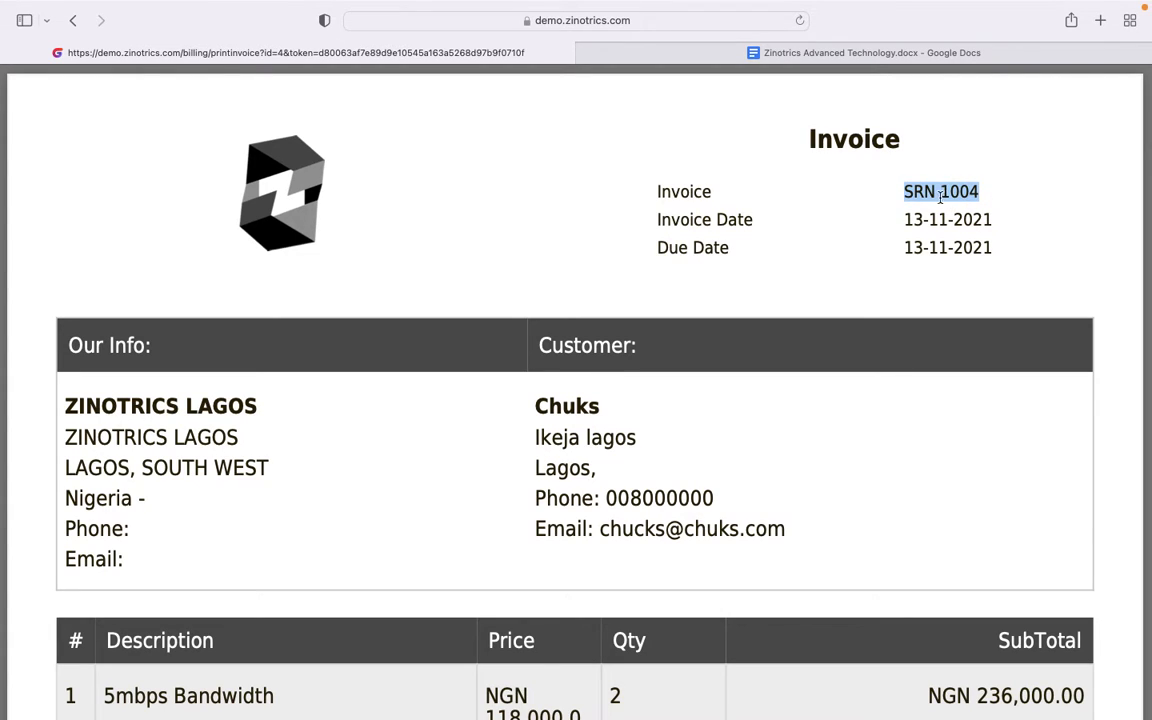
left_click(909, 191)
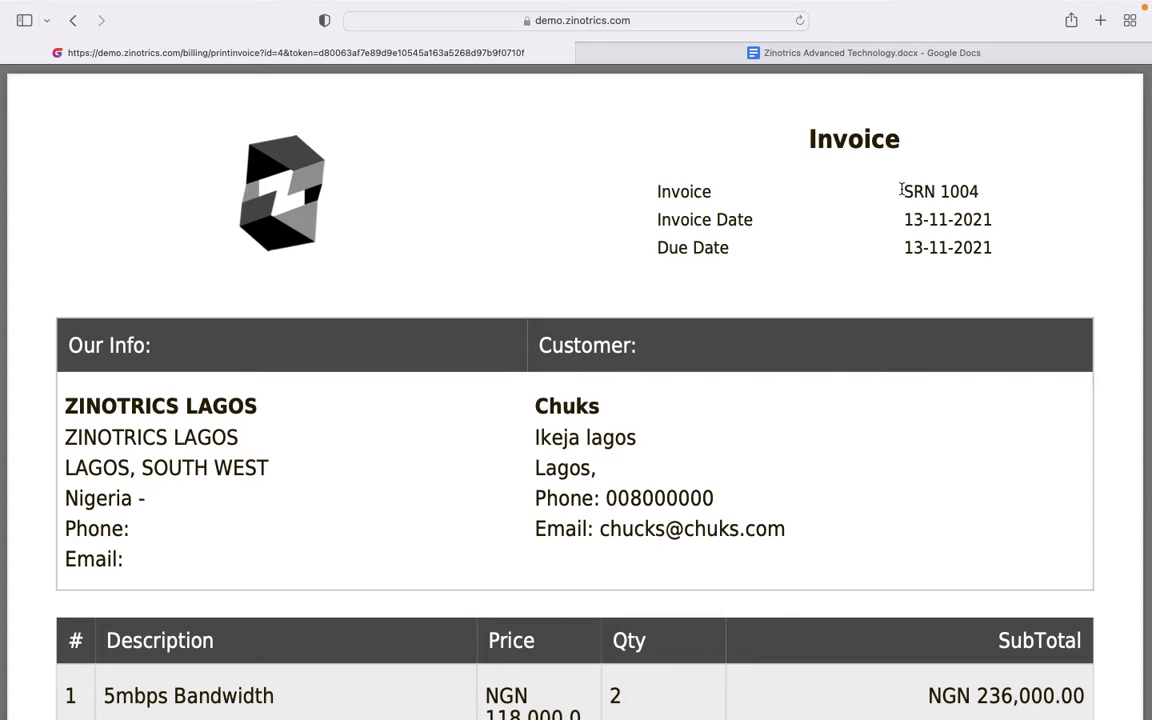
left_click_drag(901, 190, 991, 201)
left_click(993, 201)
scroll(775, 339, "down", 2)
scroll(775, 339, "down", 5)
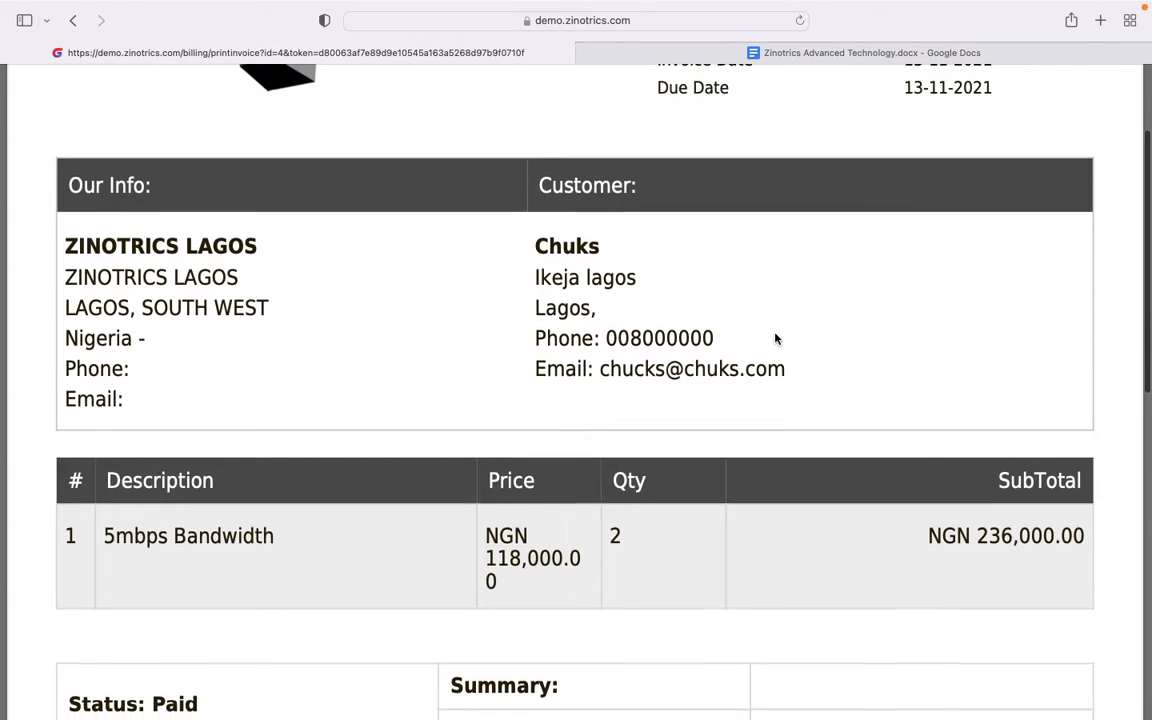
scroll(776, 338, "down", 3)
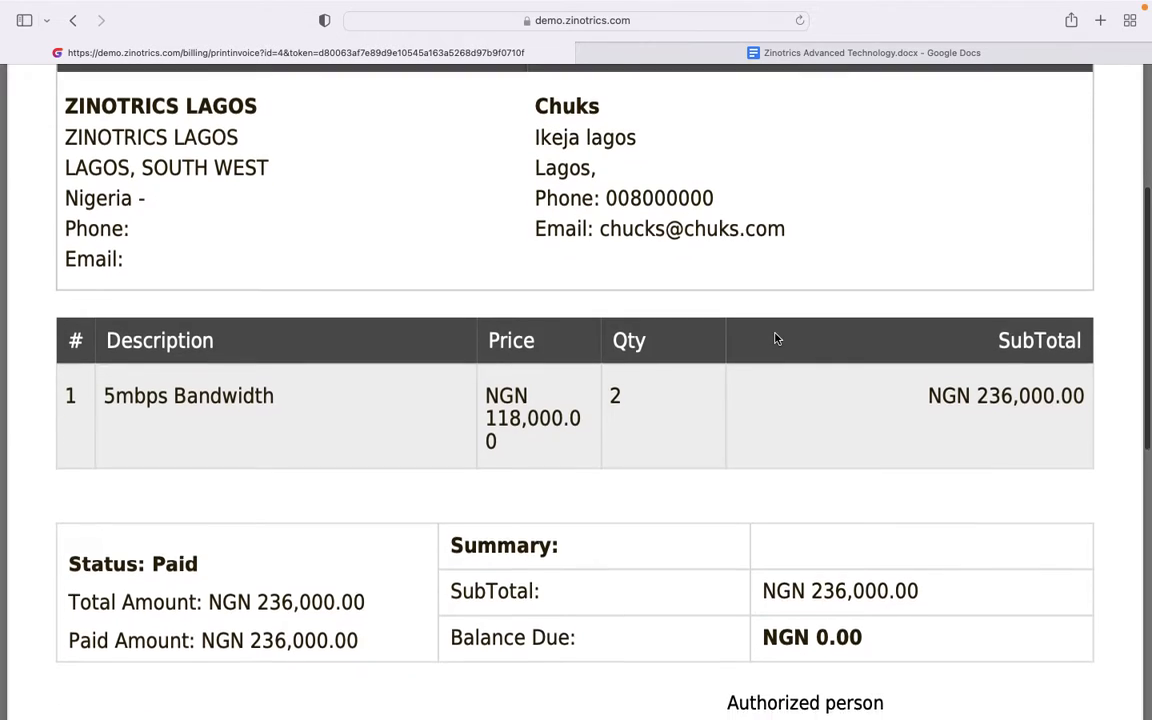
scroll(370, 225, "up", 9)
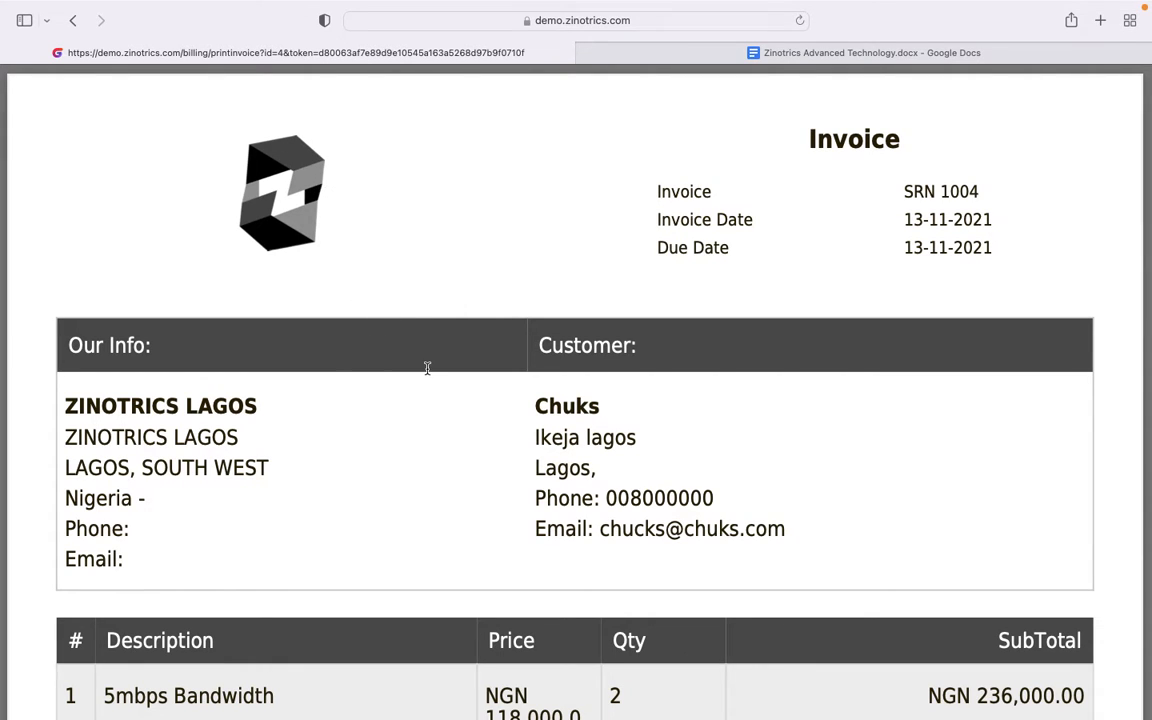
scroll(427, 369, "down", 3)
scroll(427, 369, "down", 10)
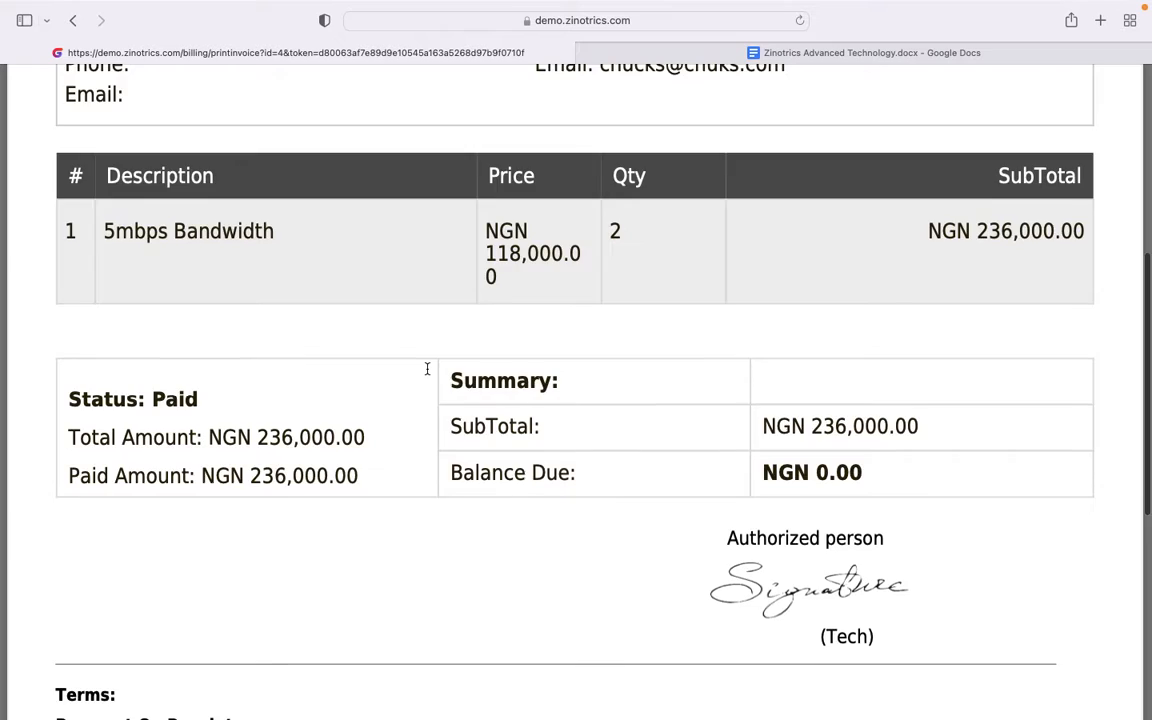
scroll(167, 110, "up", 15)
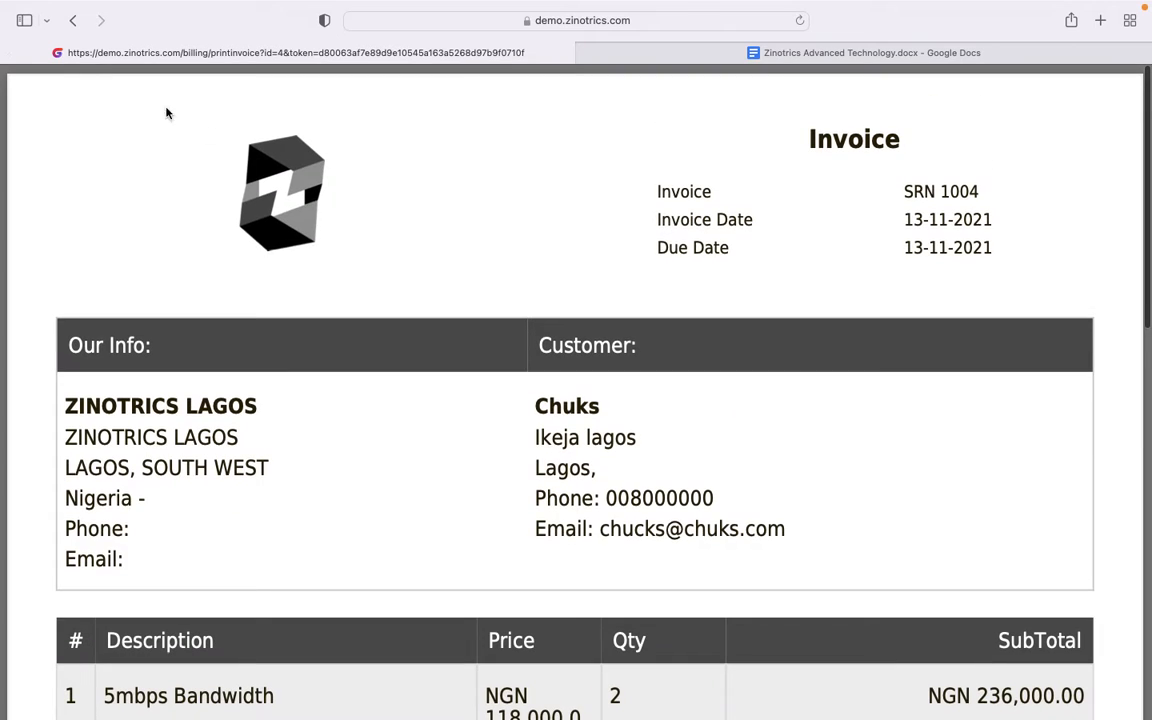
Return to the invoice page and check its email notification options and payment form without sending or recording anything
left_click(75, 21)
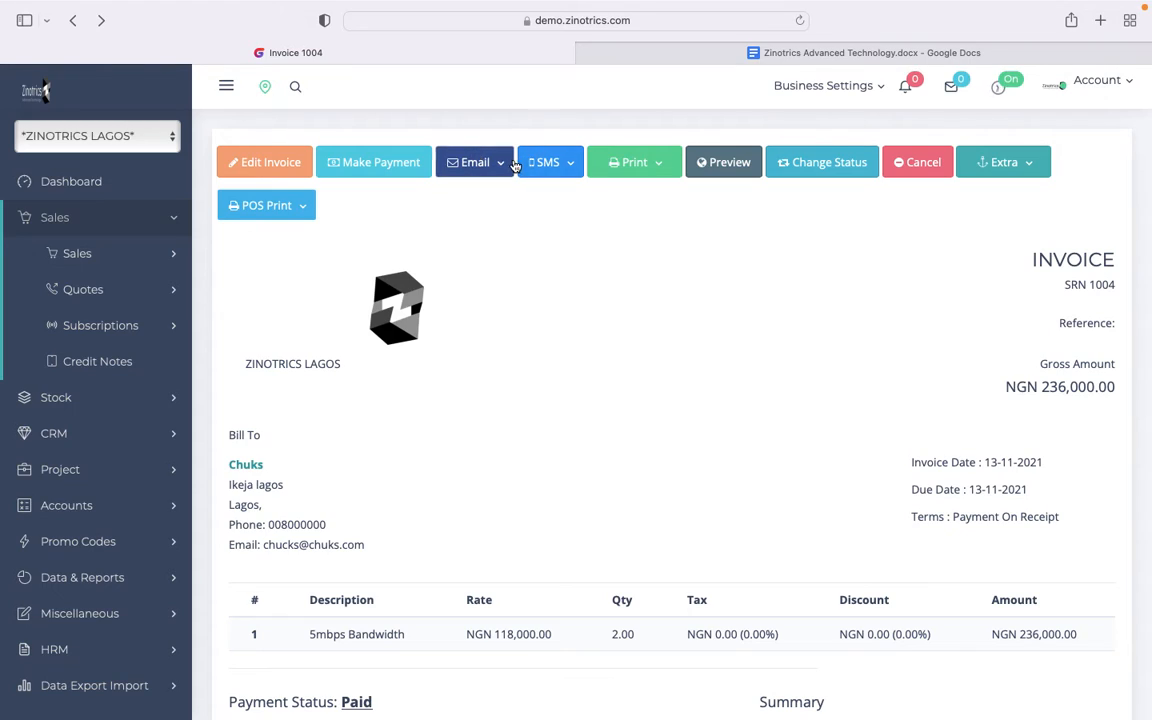
left_click(505, 168)
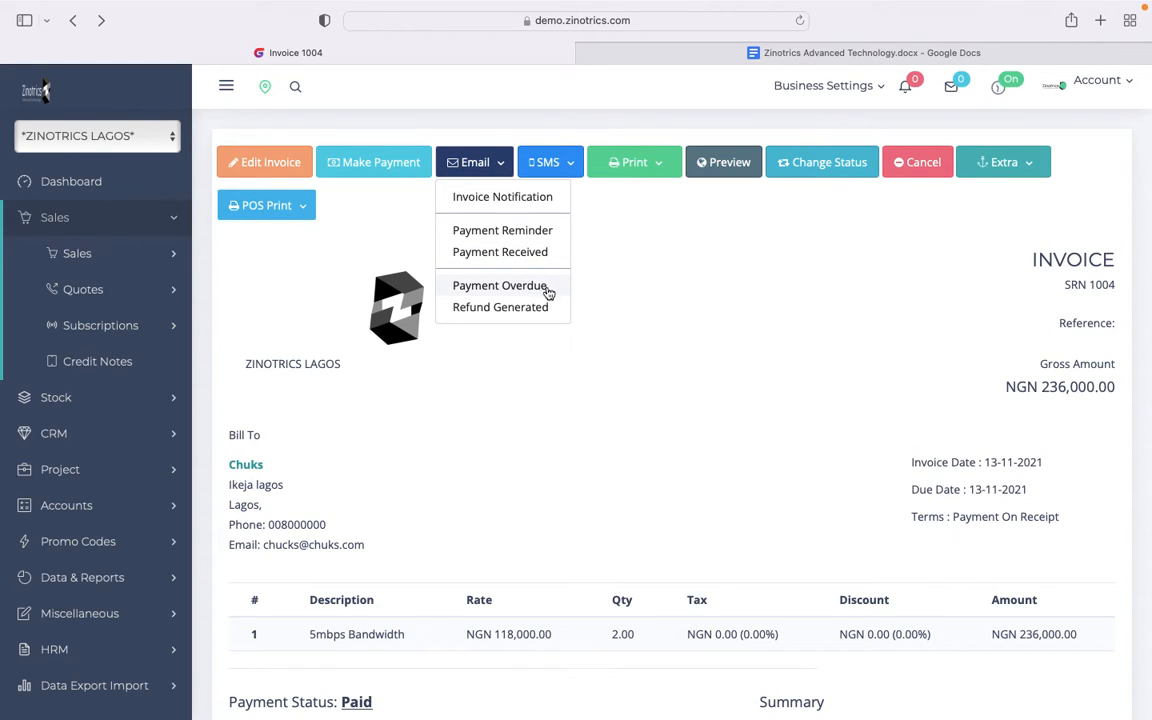
left_click(633, 282)
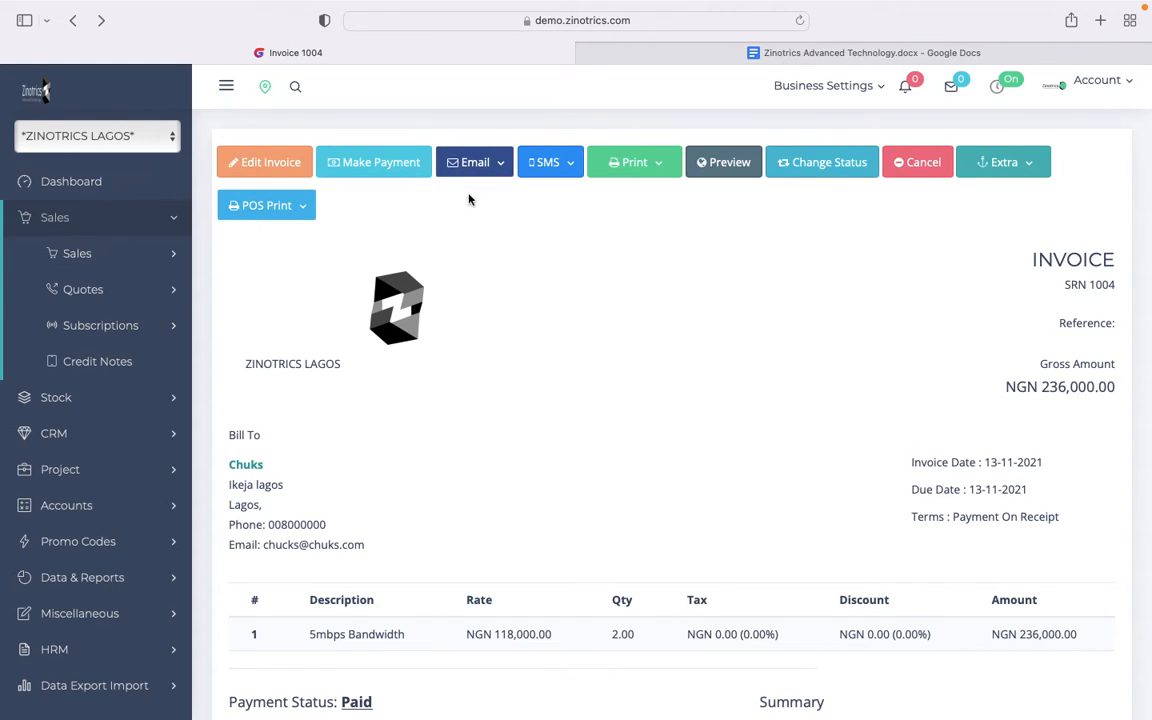
left_click(372, 165)
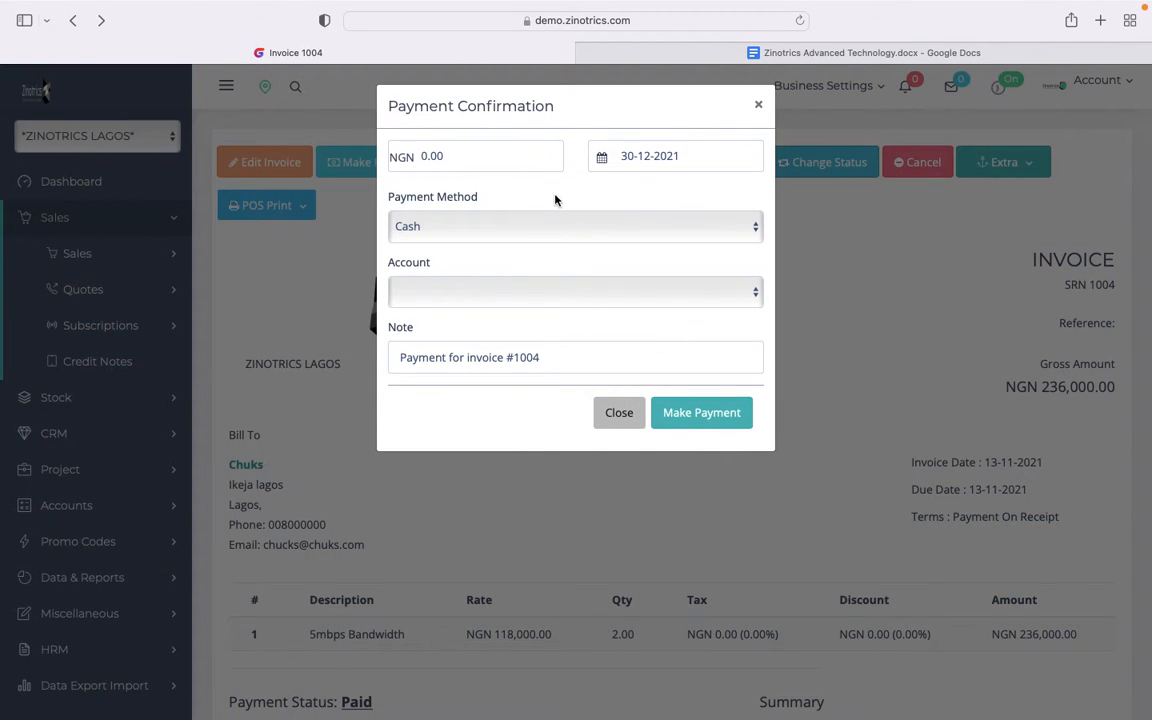
left_click(758, 106)
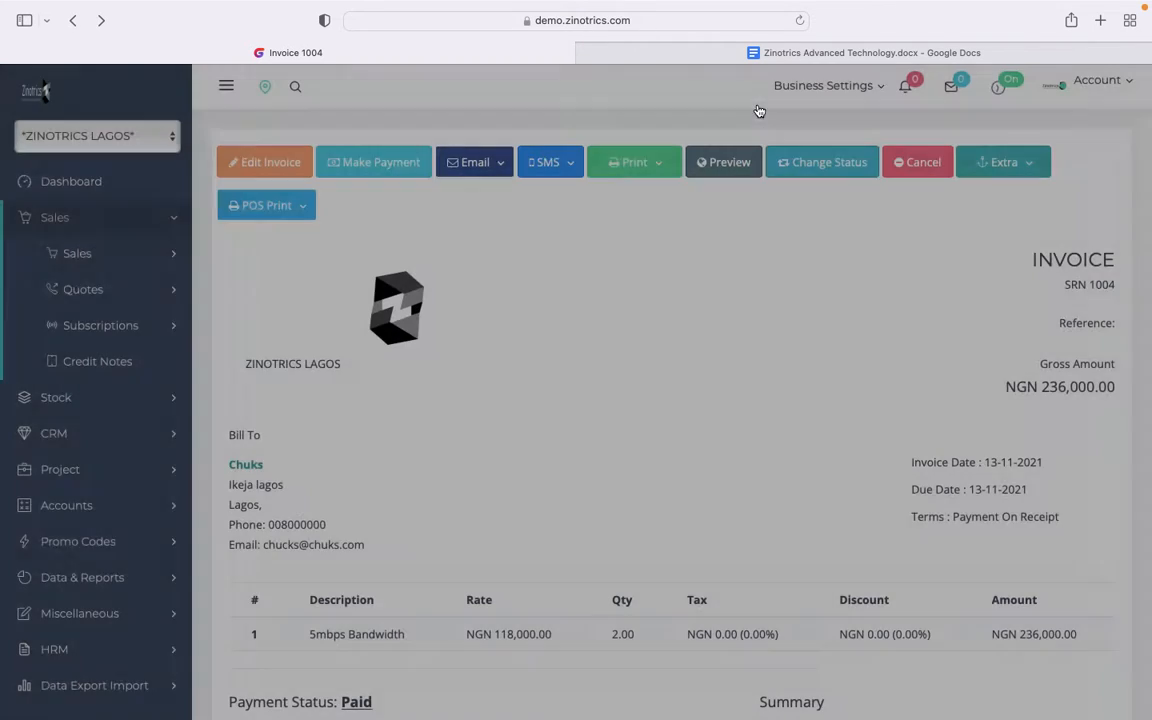
Open the unpaid Walk-in Client invoice for NGN 118,000.00 from the list of managed invoices
left_click(169, 257)
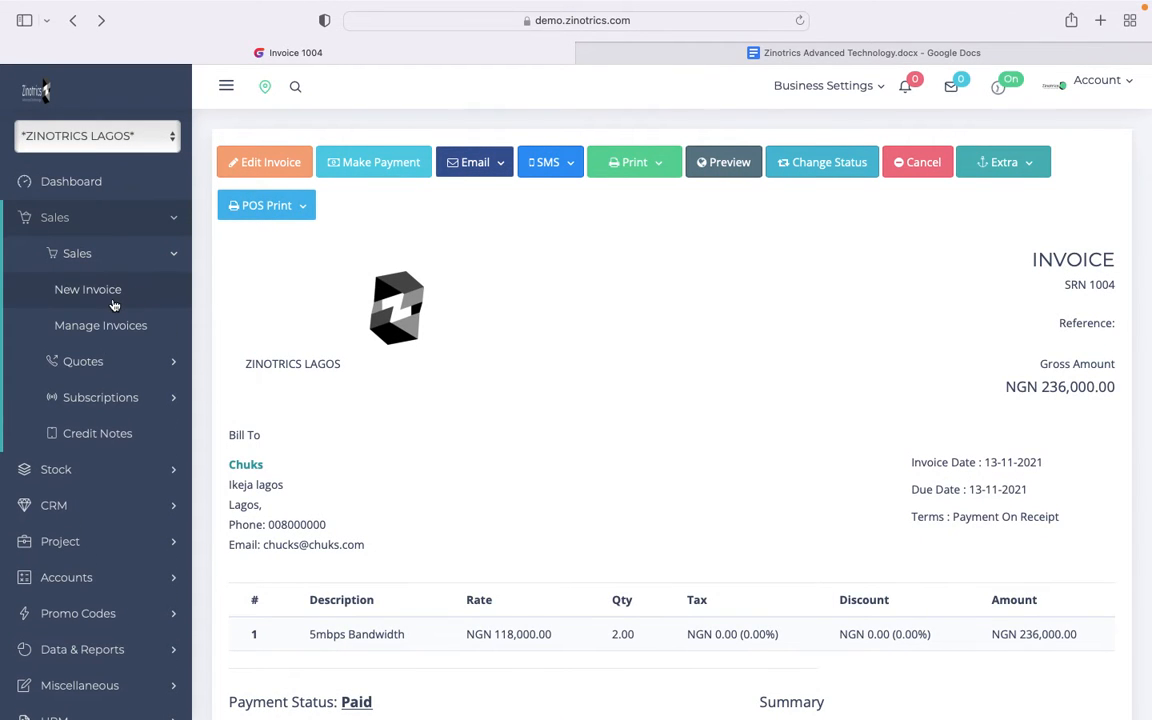
left_click(116, 330)
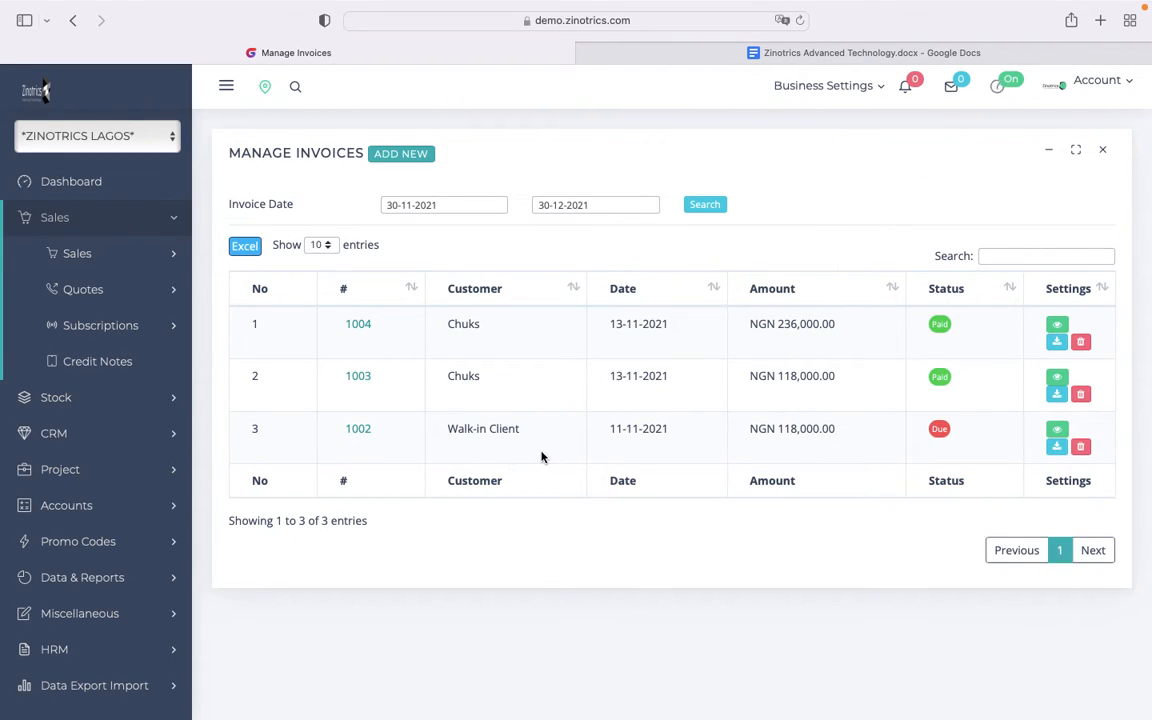
left_click(357, 432)
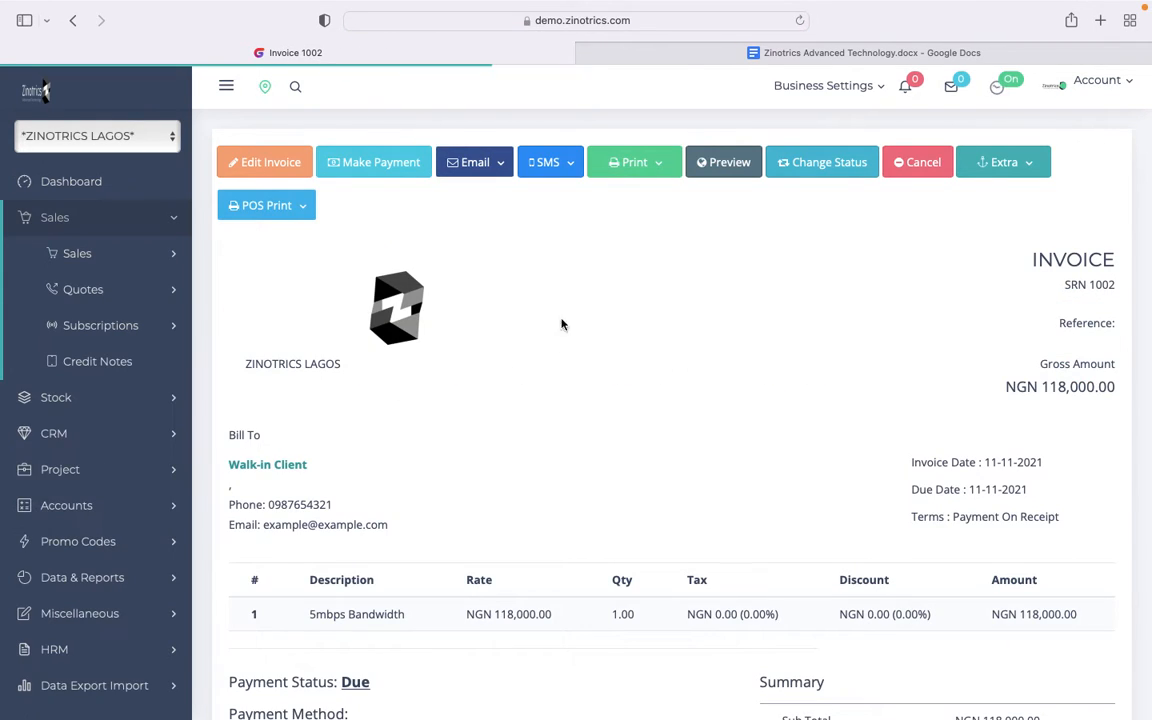
Record a payment of NGN 118000.00 on the Walk-in Client invoice with Bank as the payment method
left_click(388, 168)
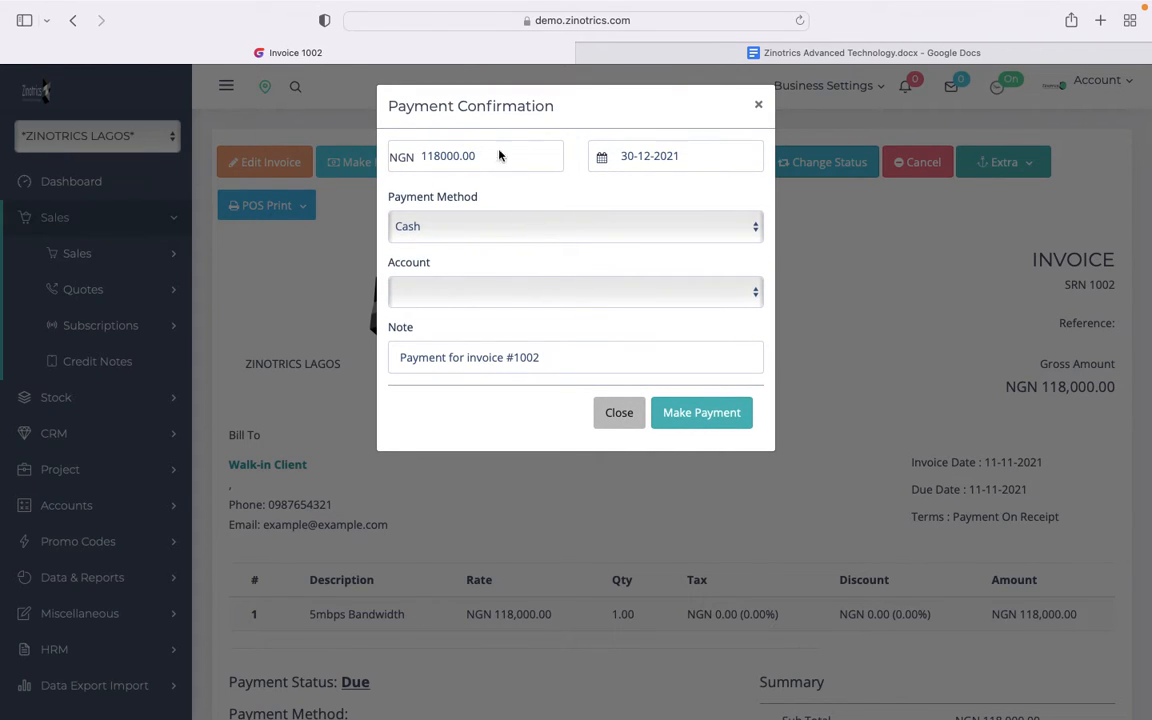
left_click(515, 230)
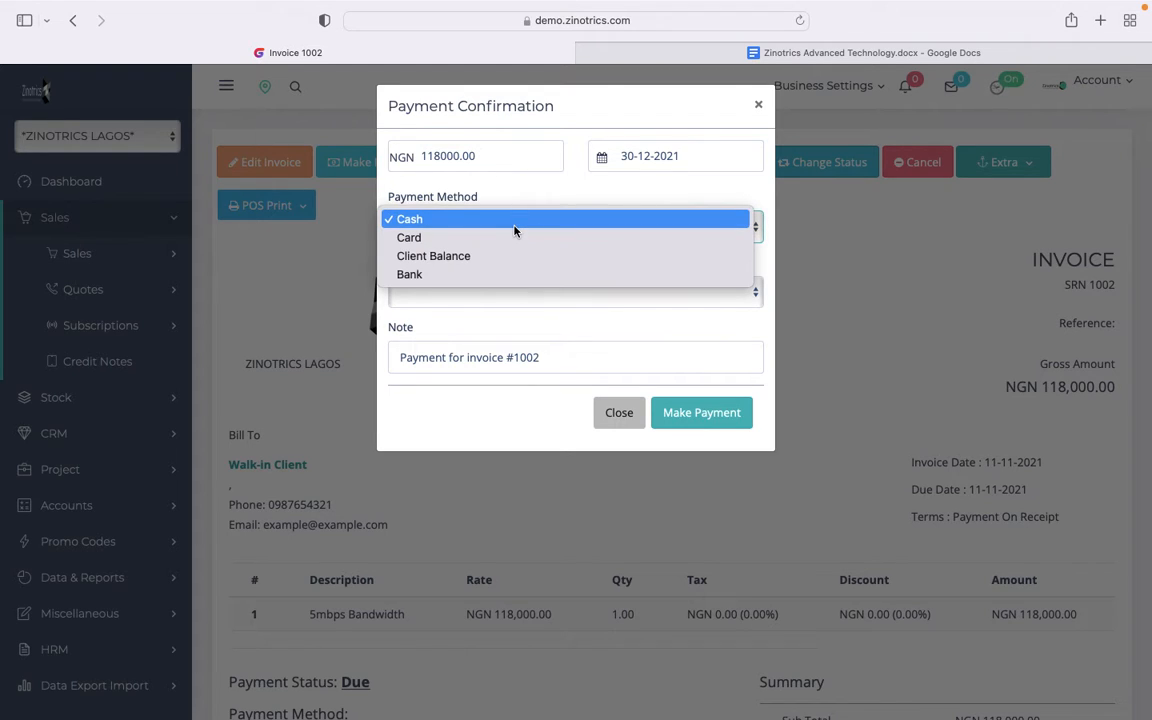
left_click(497, 276)
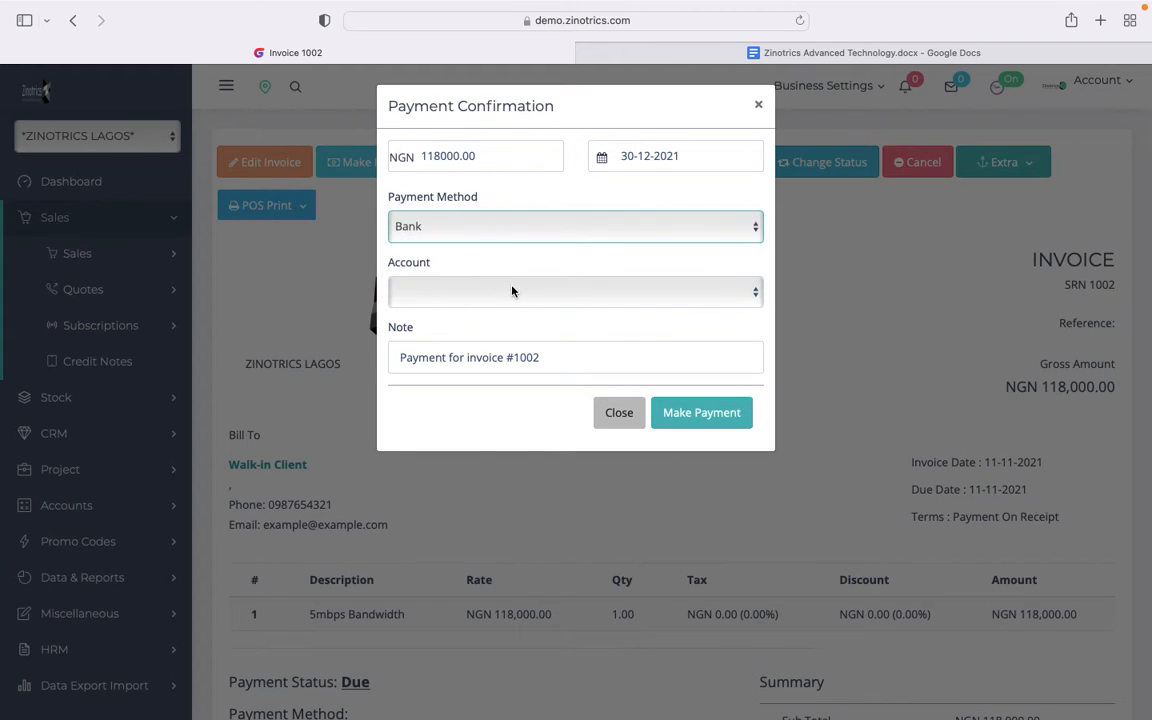
left_click(522, 293)
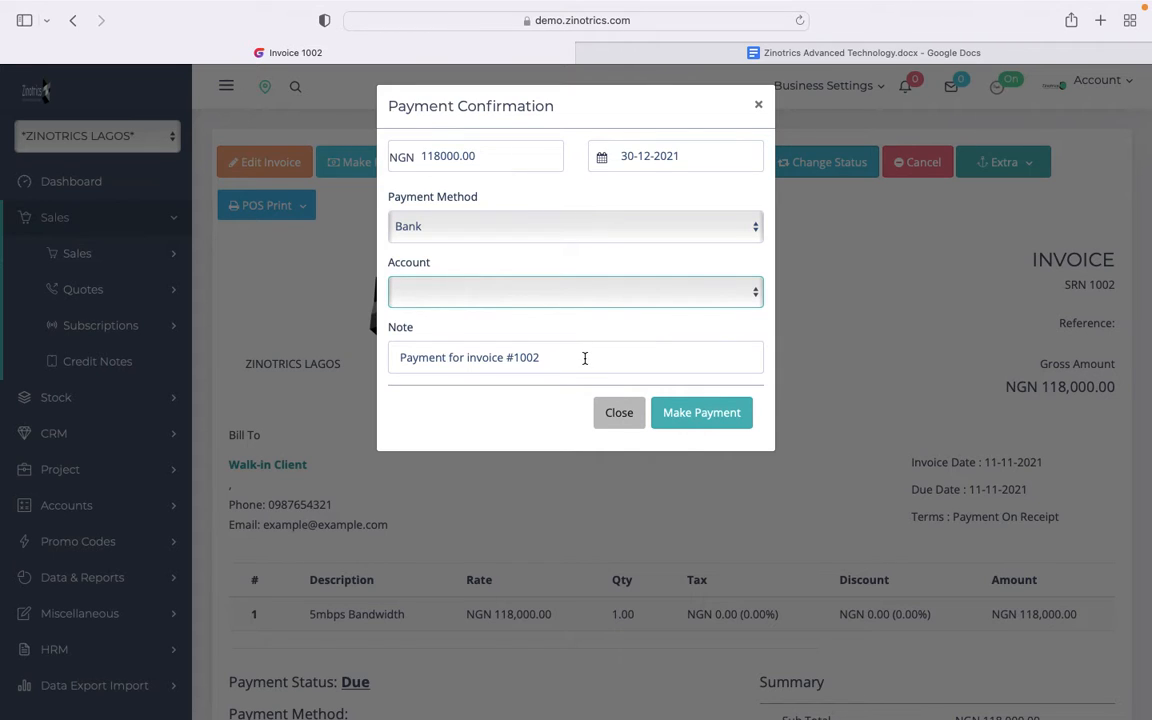
left_click(692, 415)
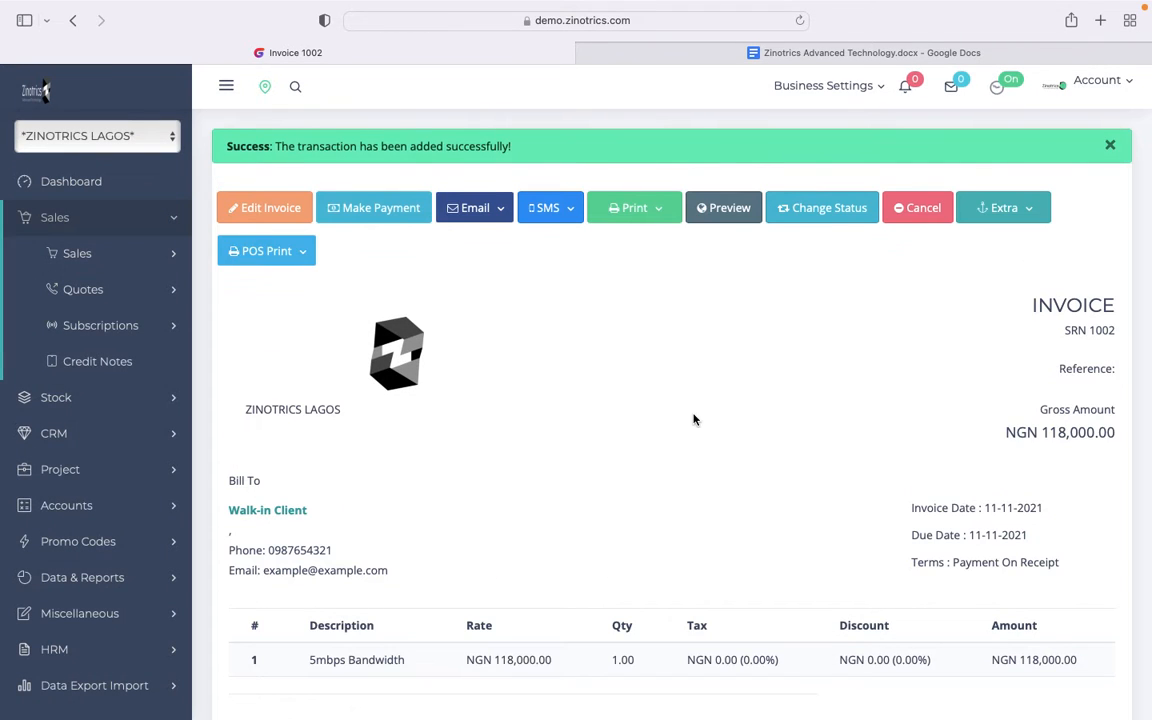
Check the Walk-in Client invoice's status in the invoice list and compare the Invoicing section of the Google Docs feature list
left_click(120, 253)
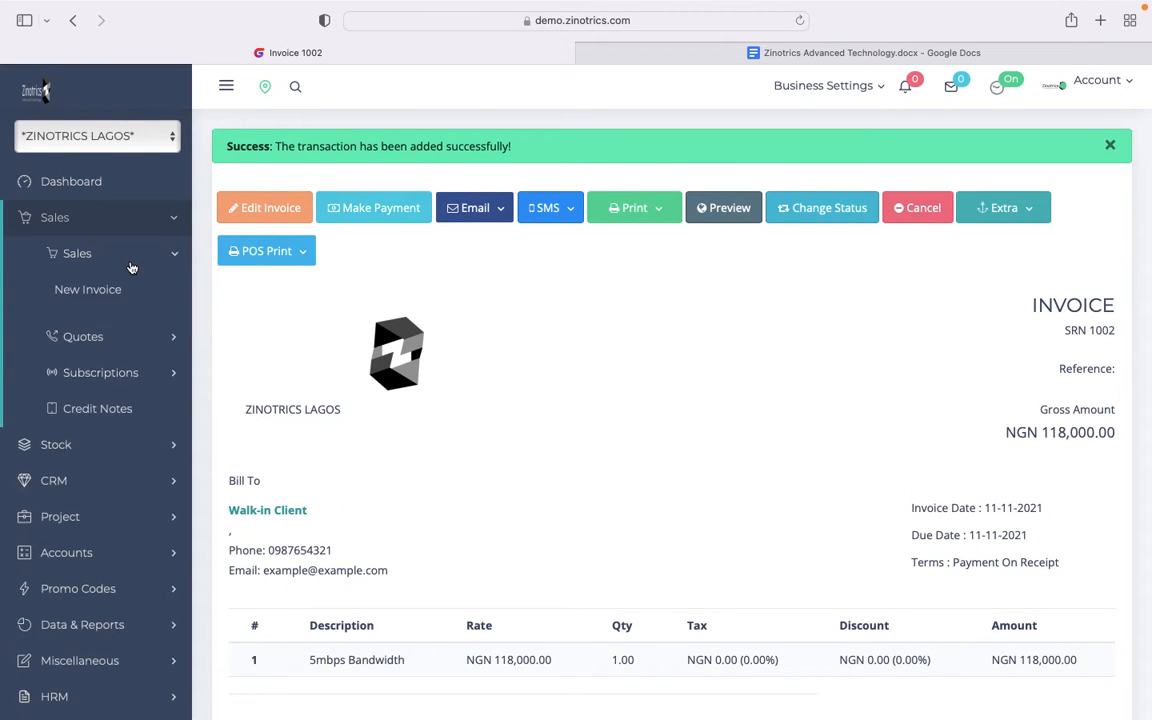
left_click(116, 328)
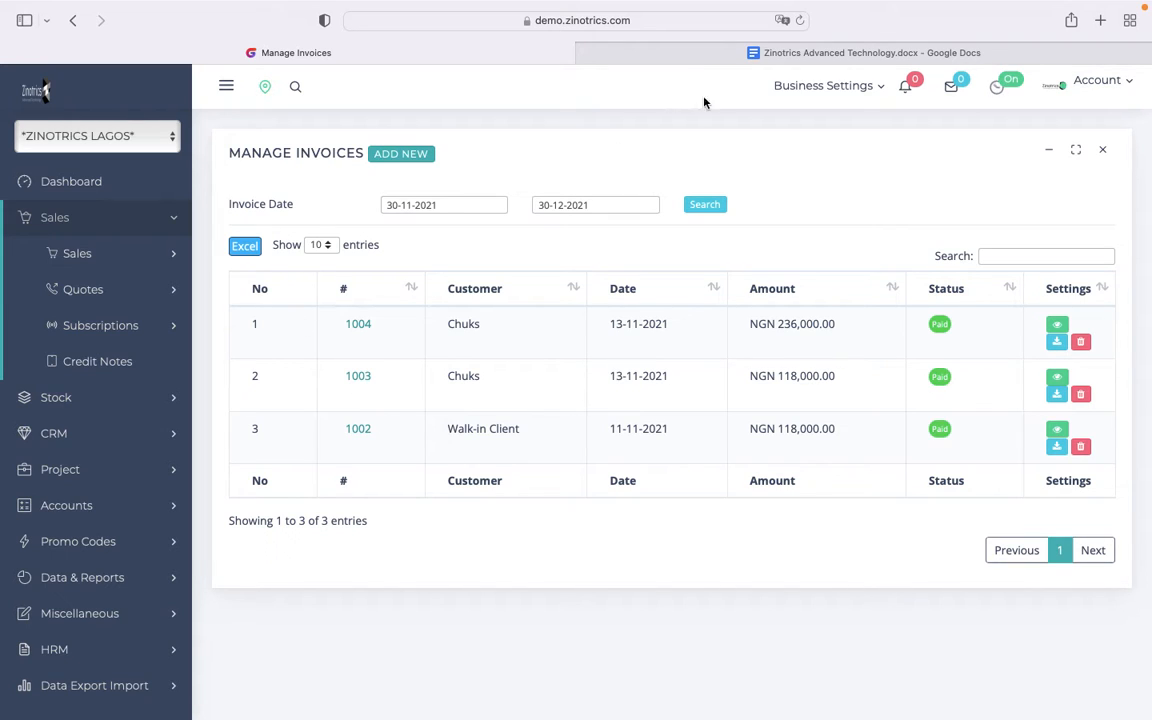
left_click(776, 54)
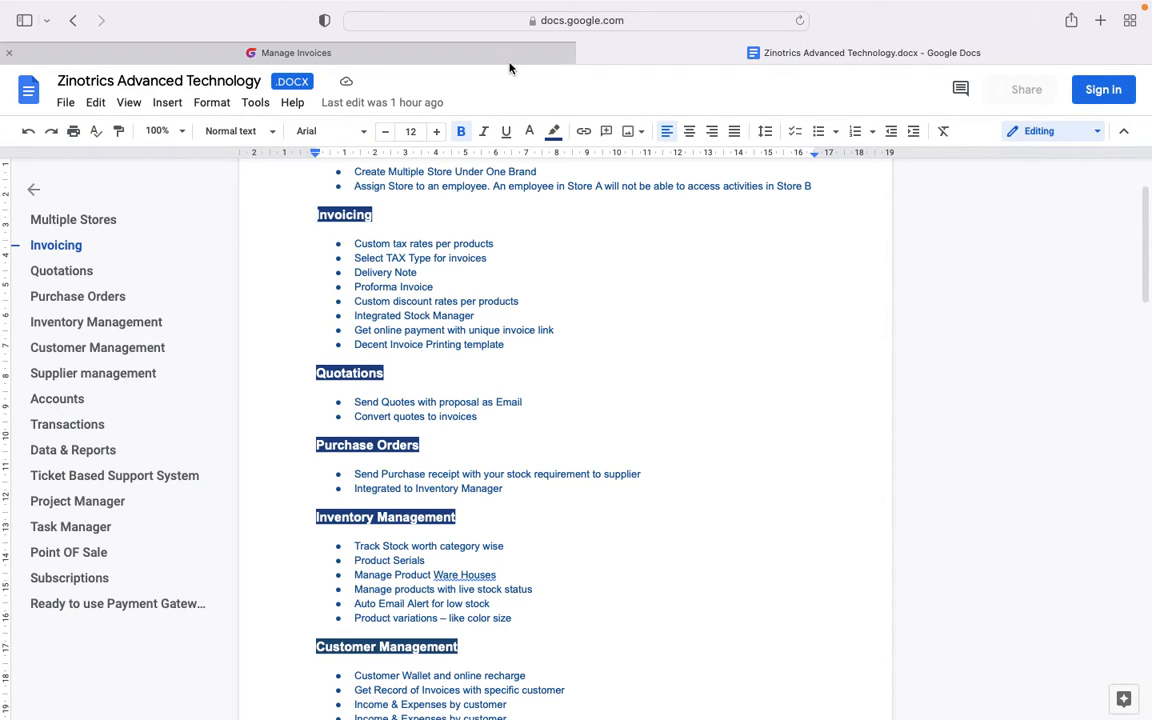
mouse_move(509, 67)
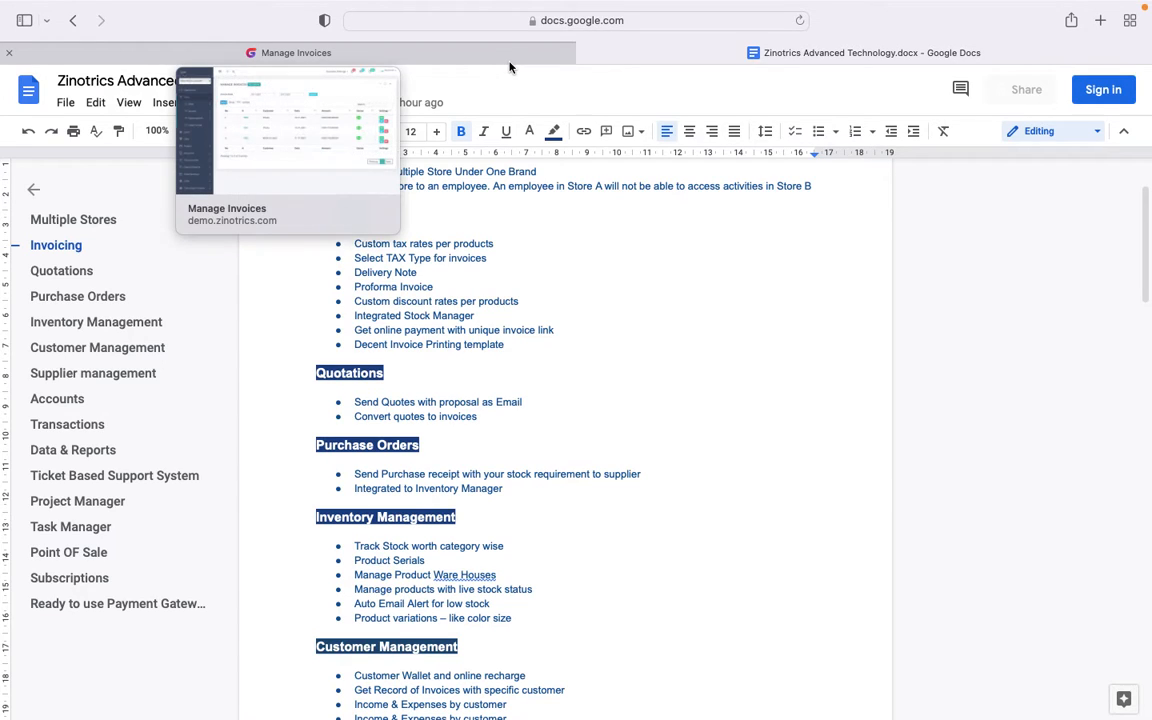
left_click(509, 64)
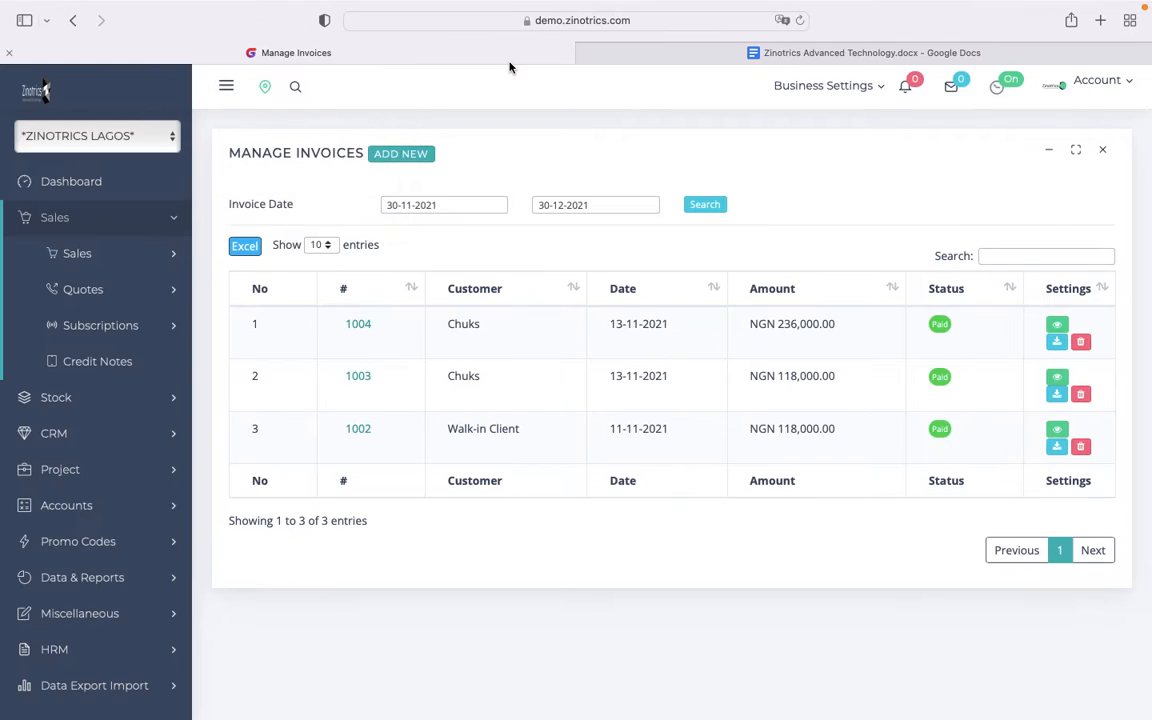
Open the Walk-in Client invoice's delivery note and review its customer details, line item, signature areas and terms
left_click(359, 430)
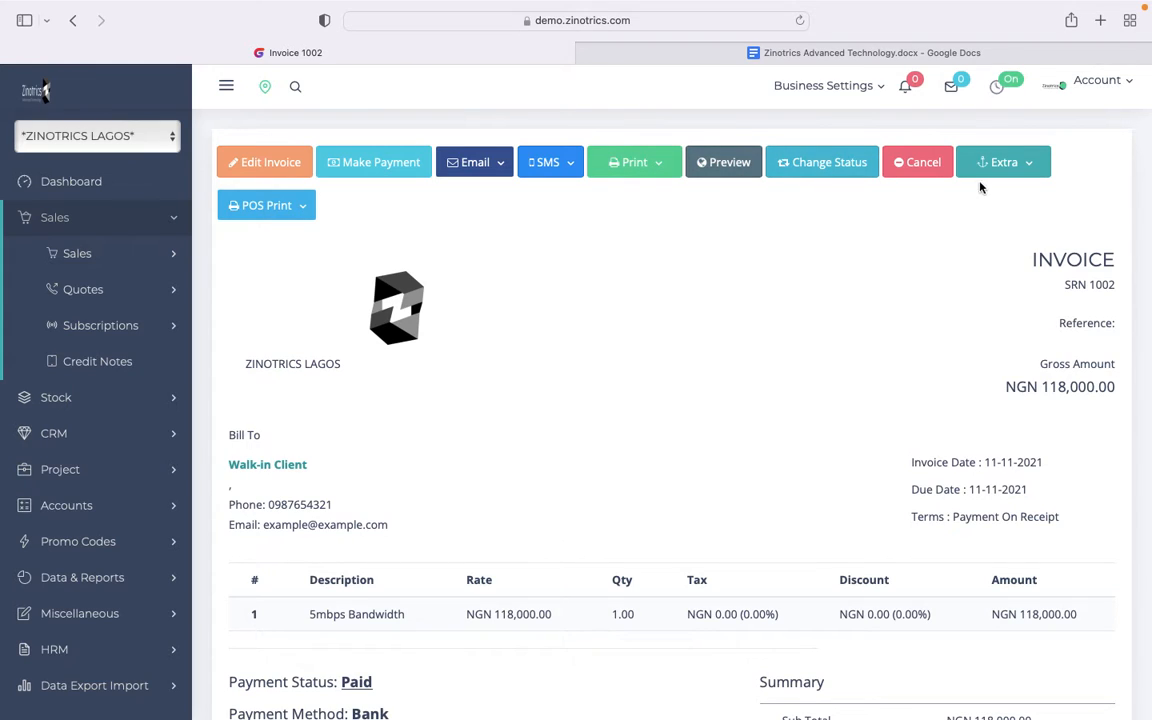
left_click(1032, 166)
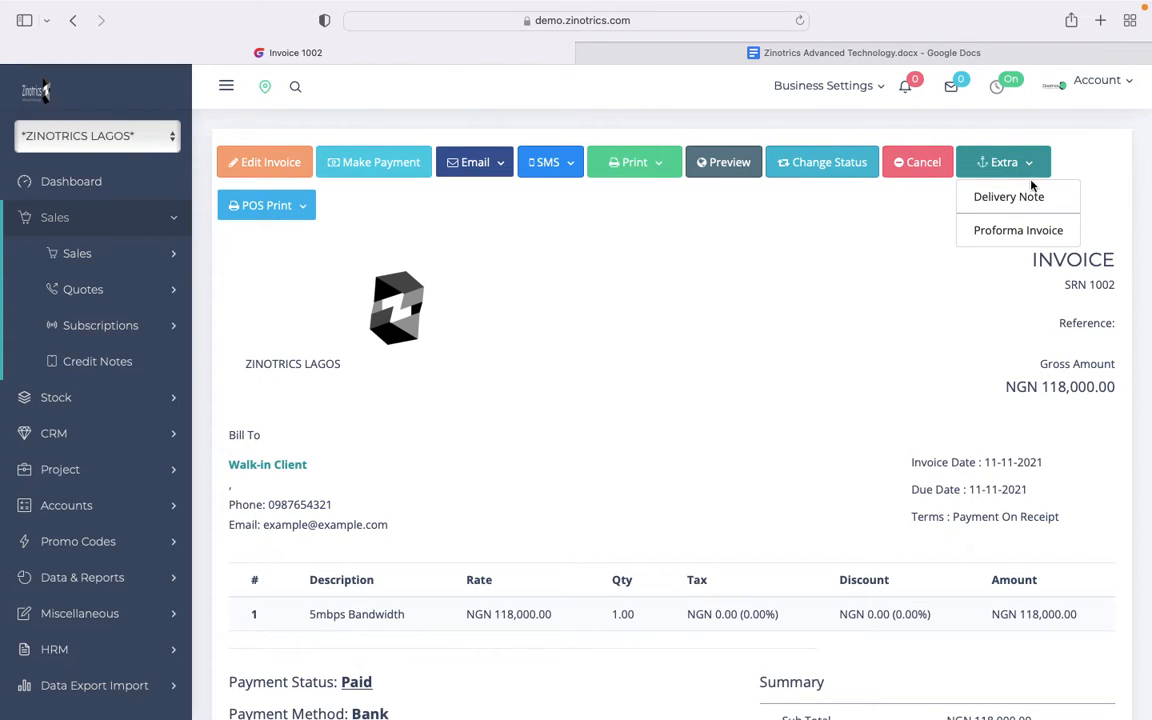
left_click(1017, 203)
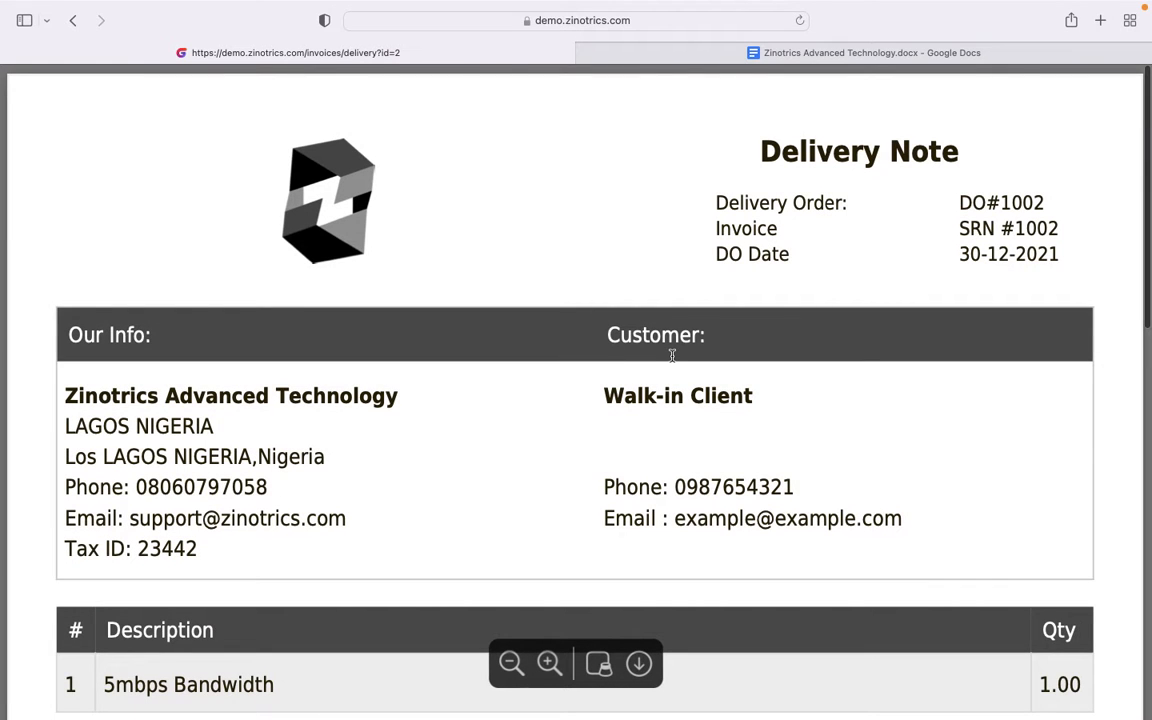
scroll(672, 355, "down", 15)
scroll(672, 355, "up", 3)
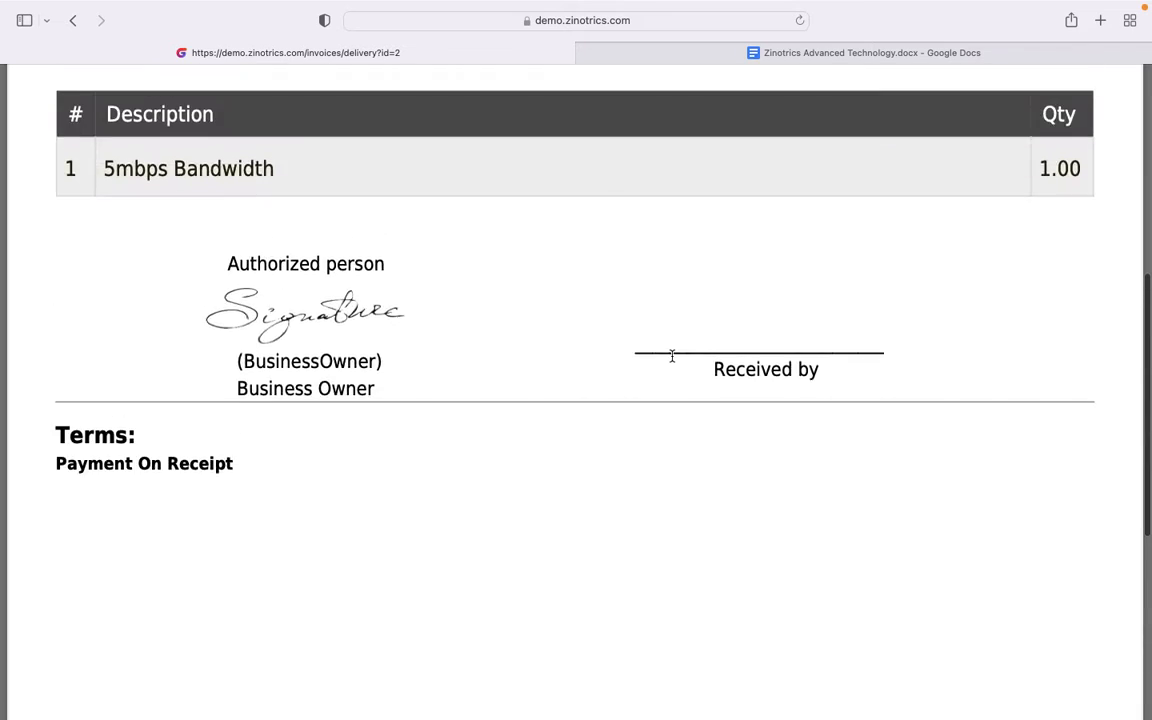
scroll(672, 355, "up", 10)
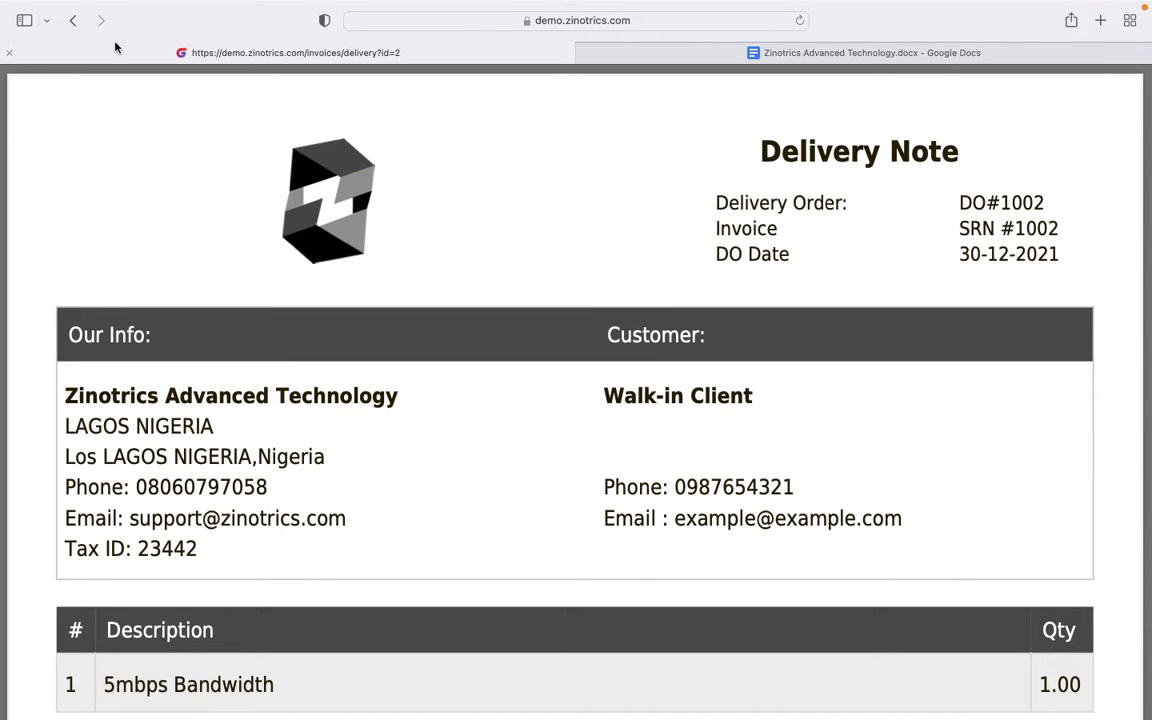
Open the same invoice's proforma version, review its amounts, signature and terms, and return to the invoice page
left_click(72, 20)
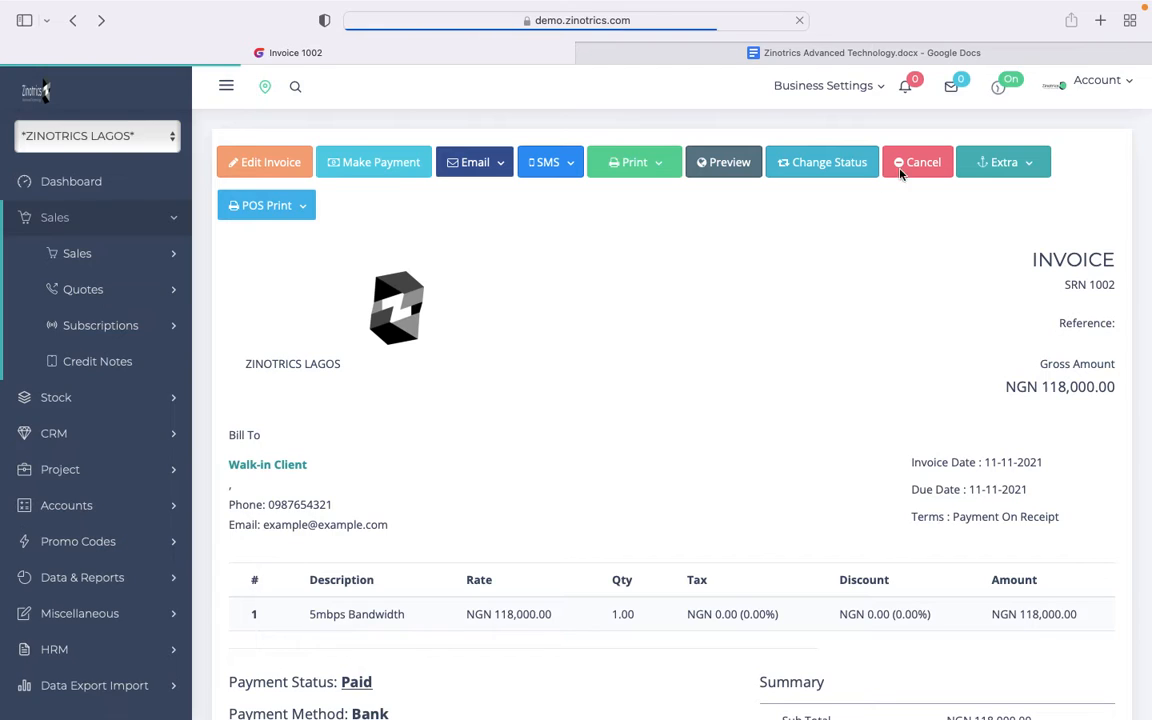
left_click(1036, 160)
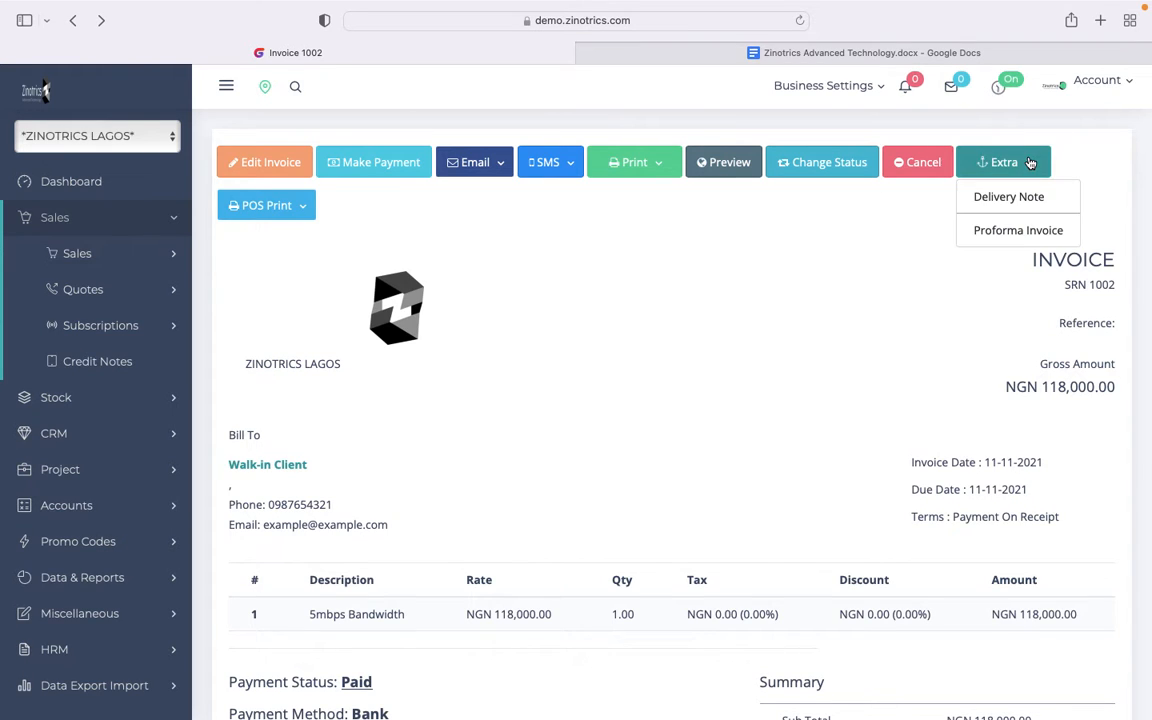
left_click(1018, 231)
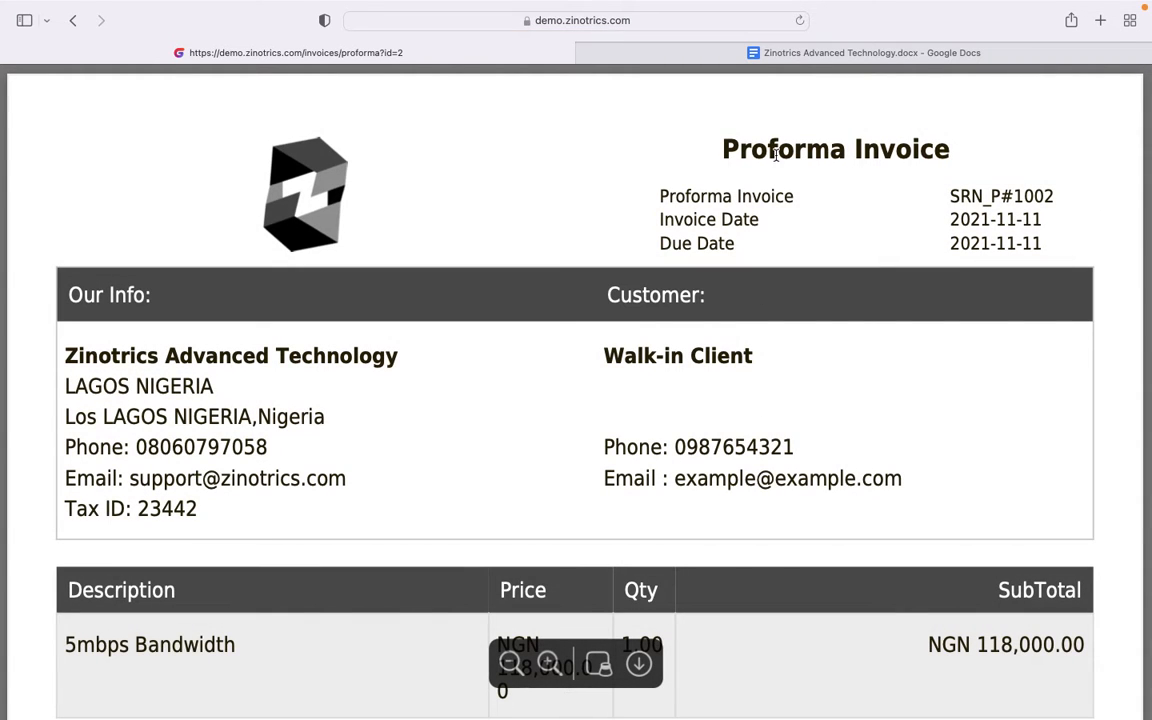
scroll(764, 272, "down", 1)
scroll(764, 272, "down", 10)
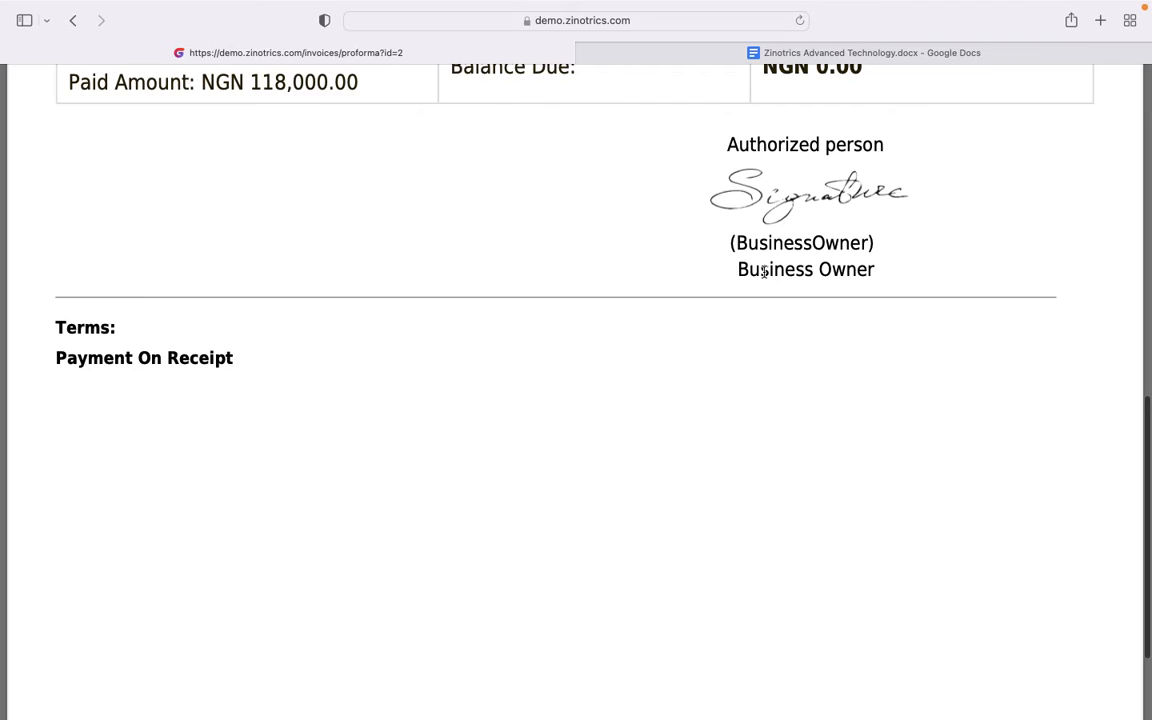
scroll(764, 272, "up", 10)
left_click(131, 43)
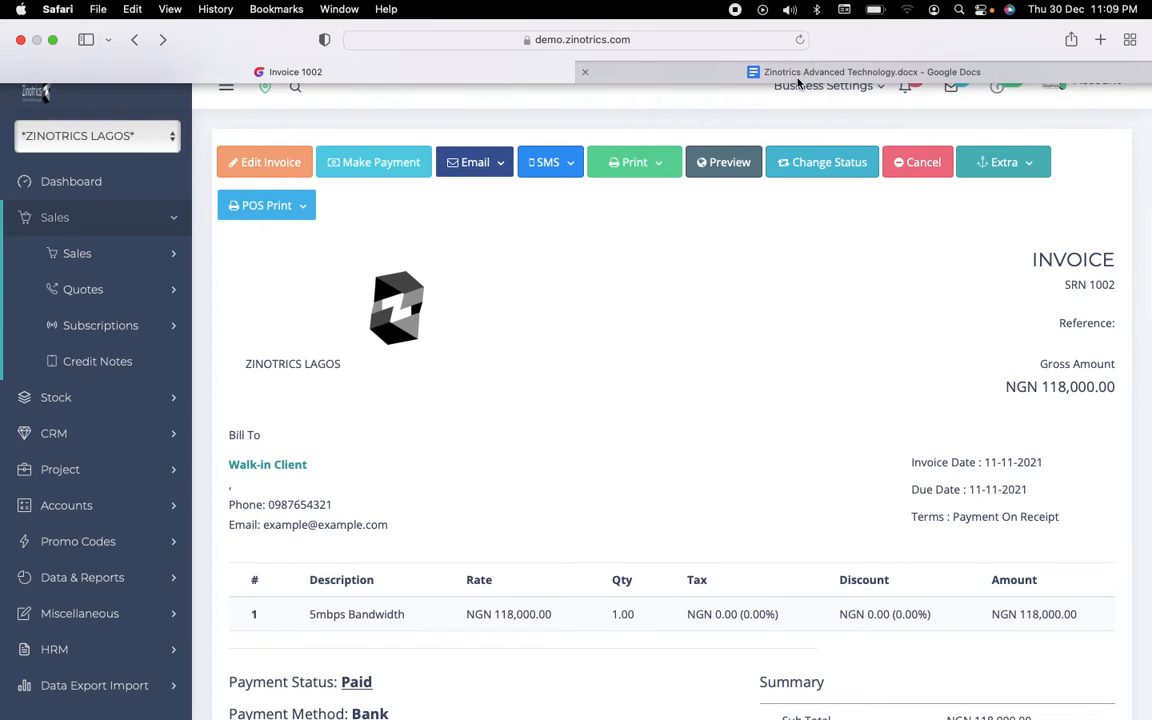
Read the Quotations section of the feature list in Google Docs and return to the Zinotrics demo
left_click(792, 78)
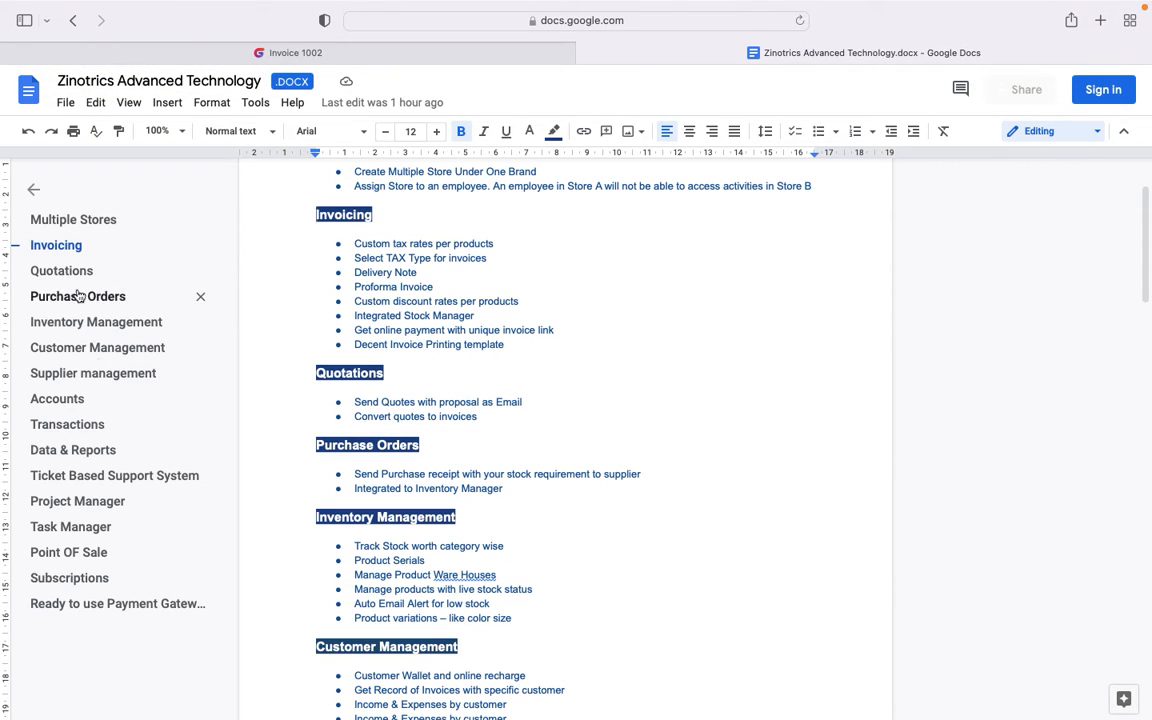
left_click(40, 274)
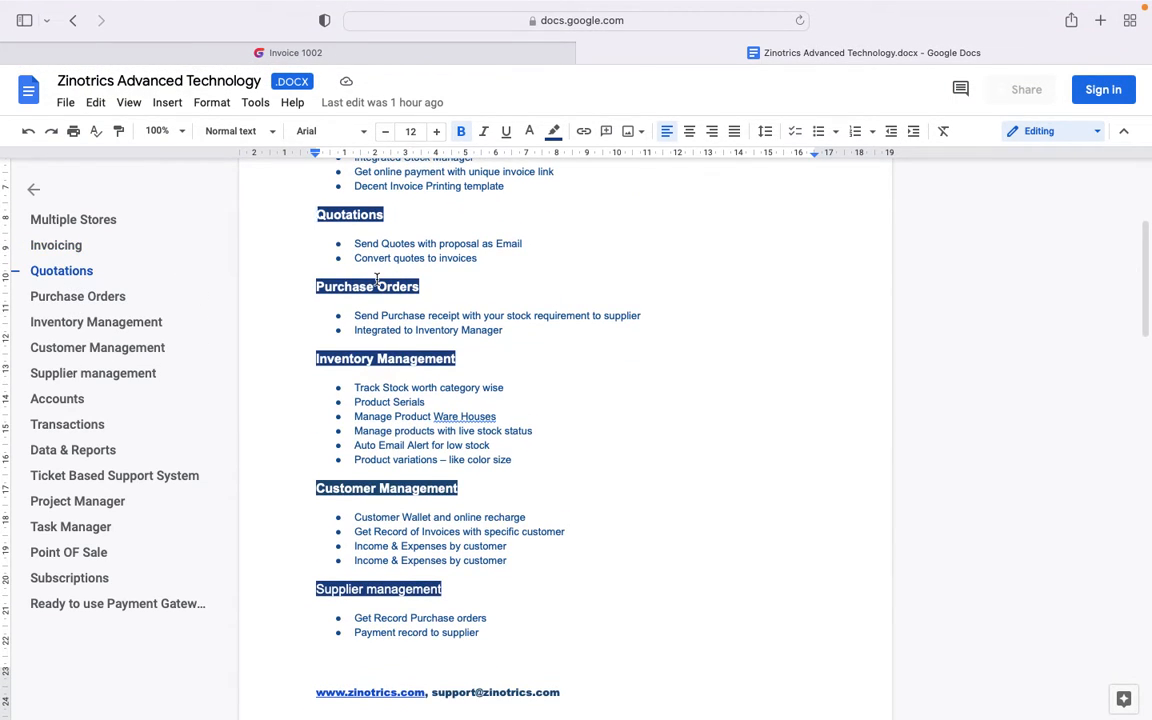
left_click(400, 42)
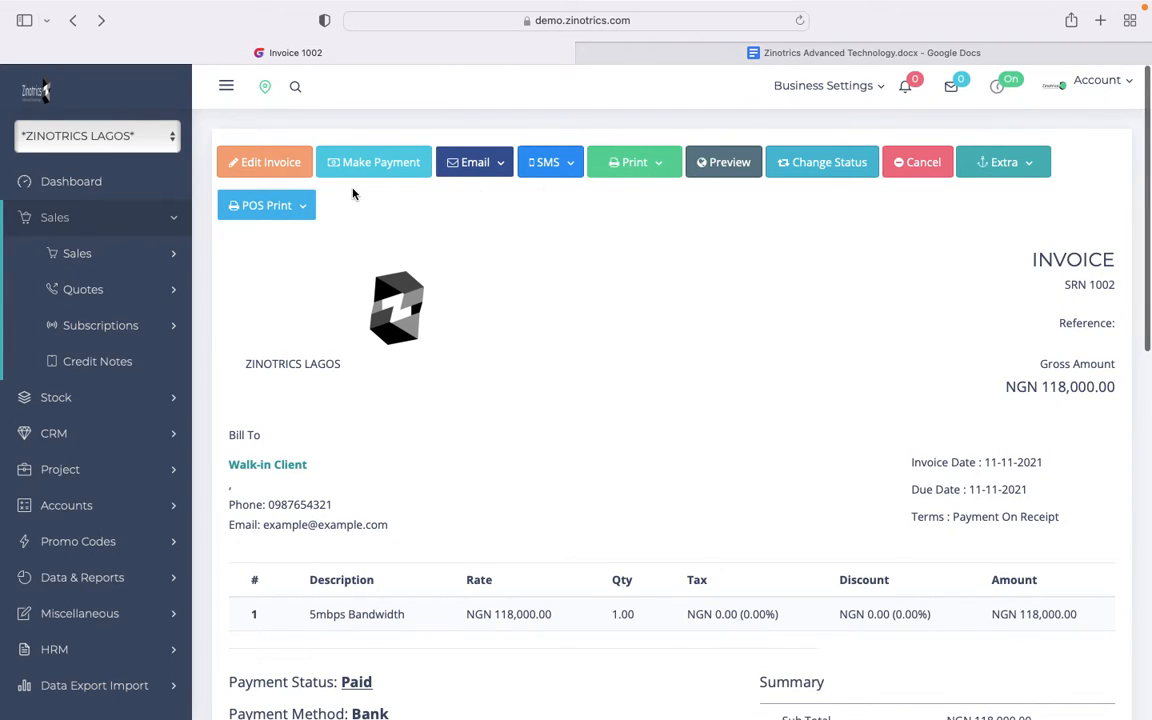
Start a new quote from the quotes list and select the existing customer billed on the NGN 236,000.00 invoice
left_click(155, 294)
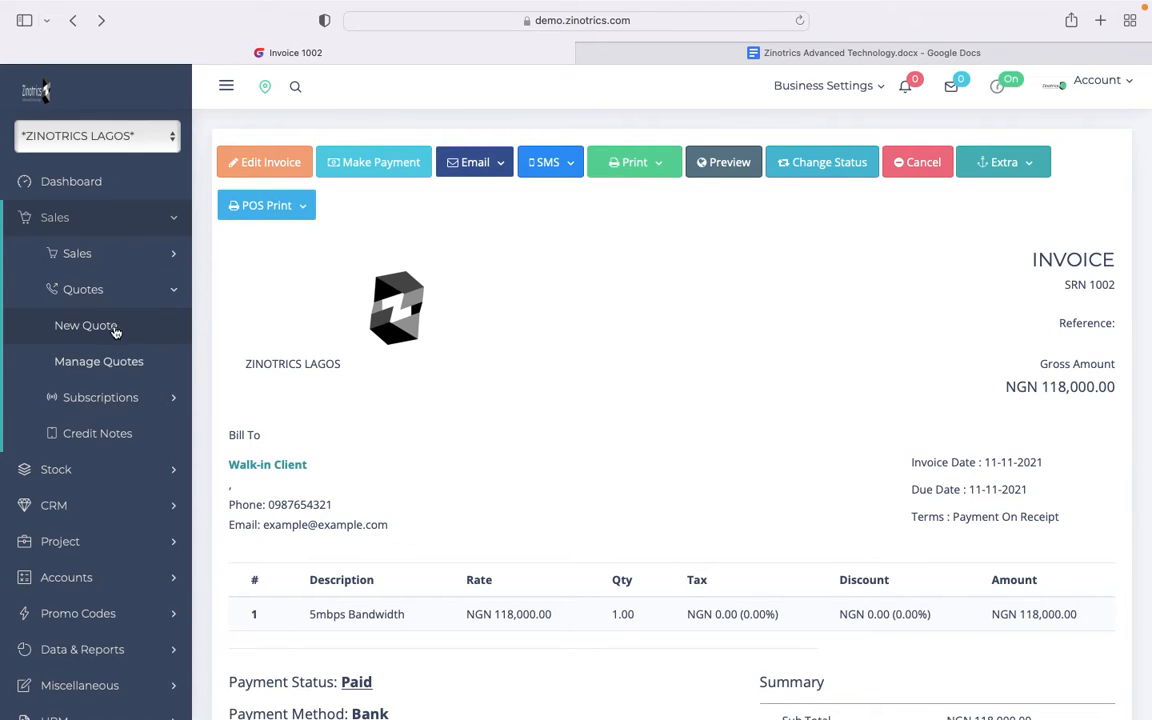
left_click(105, 366)
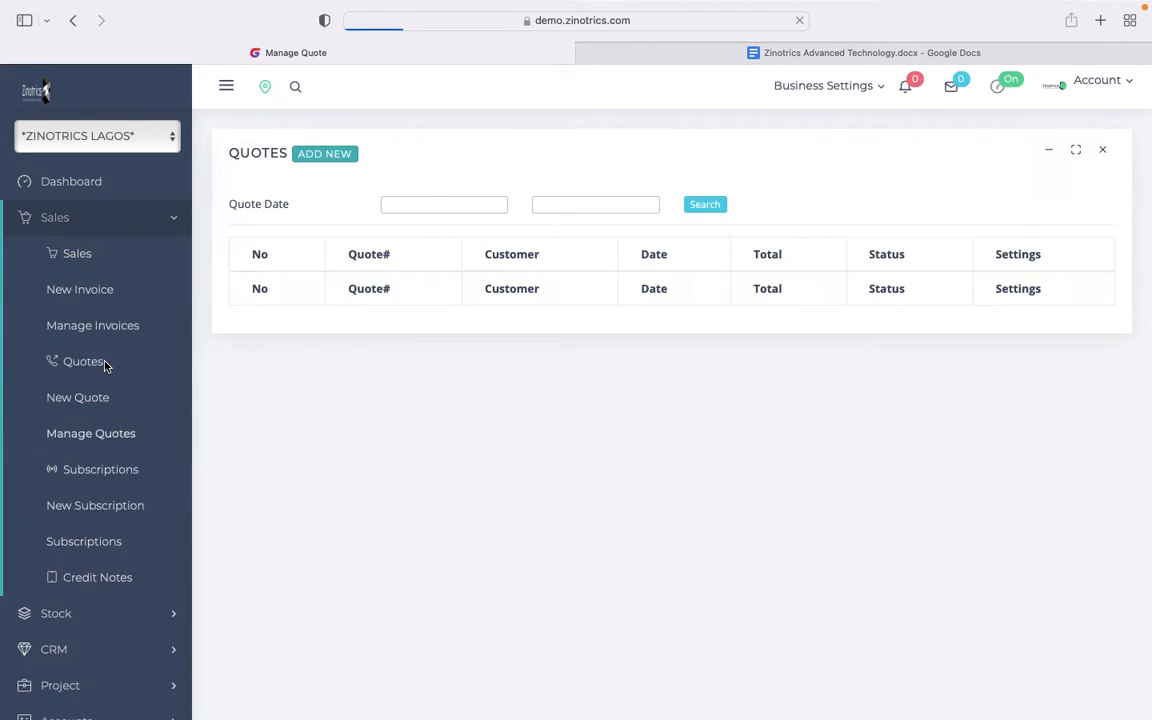
left_click(334, 154)
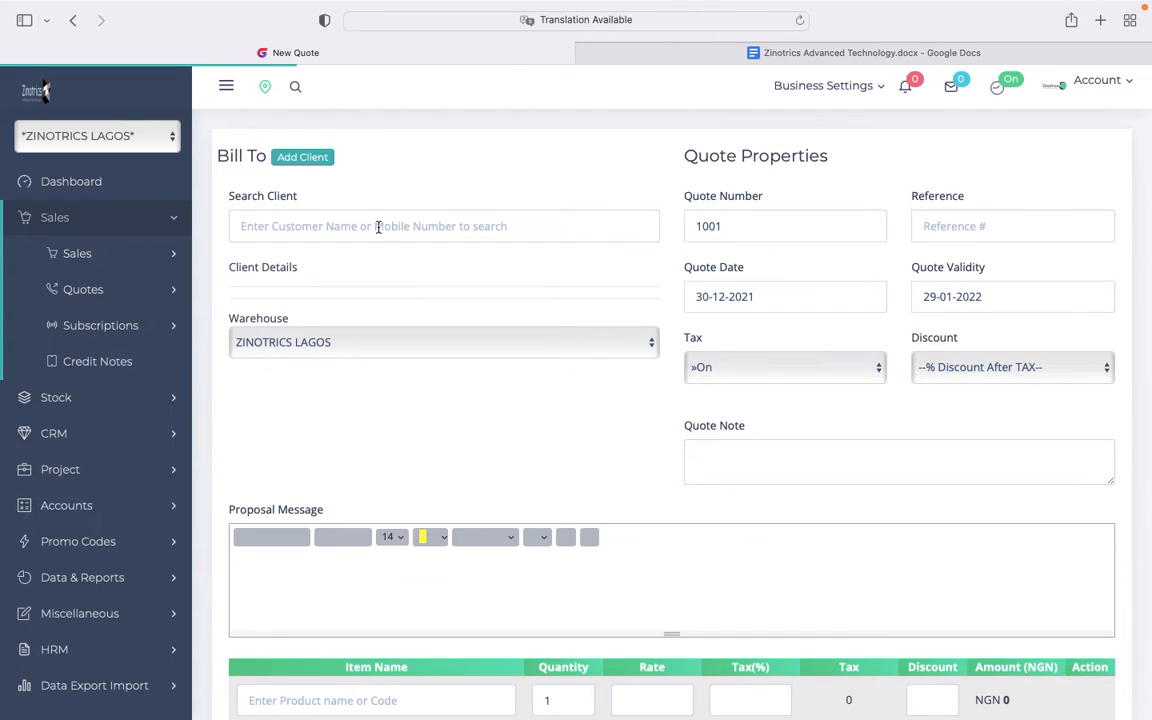
left_click(380, 239)
type("CHUK")
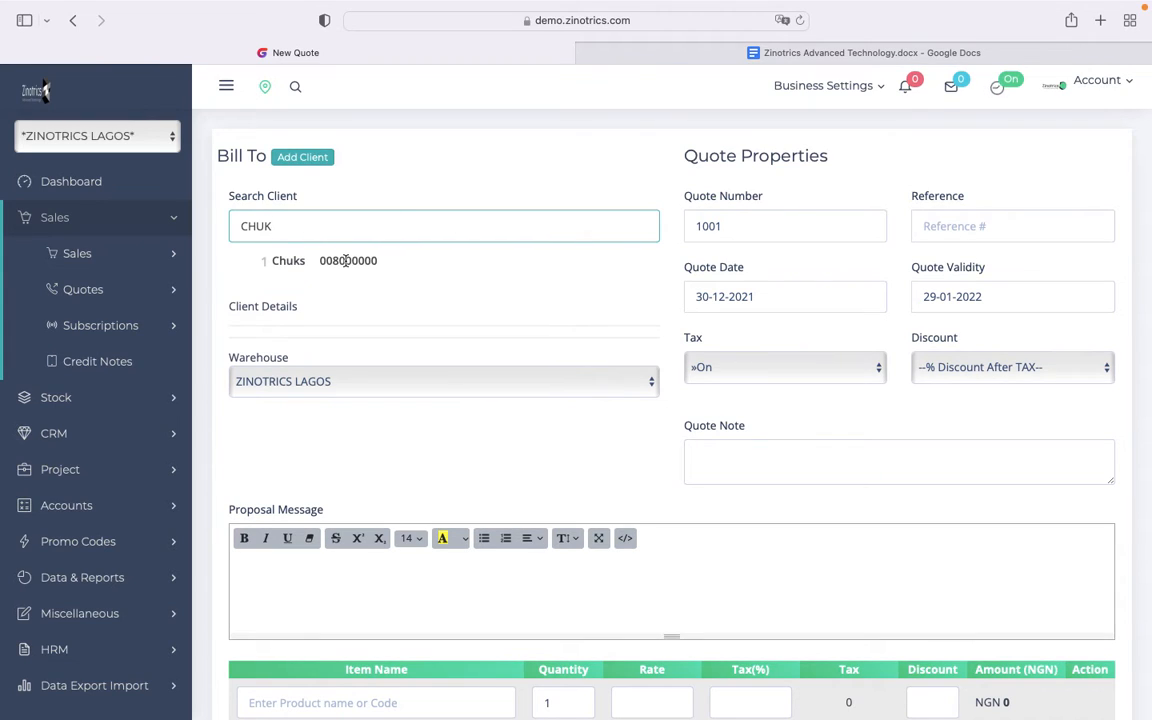
left_click(345, 260)
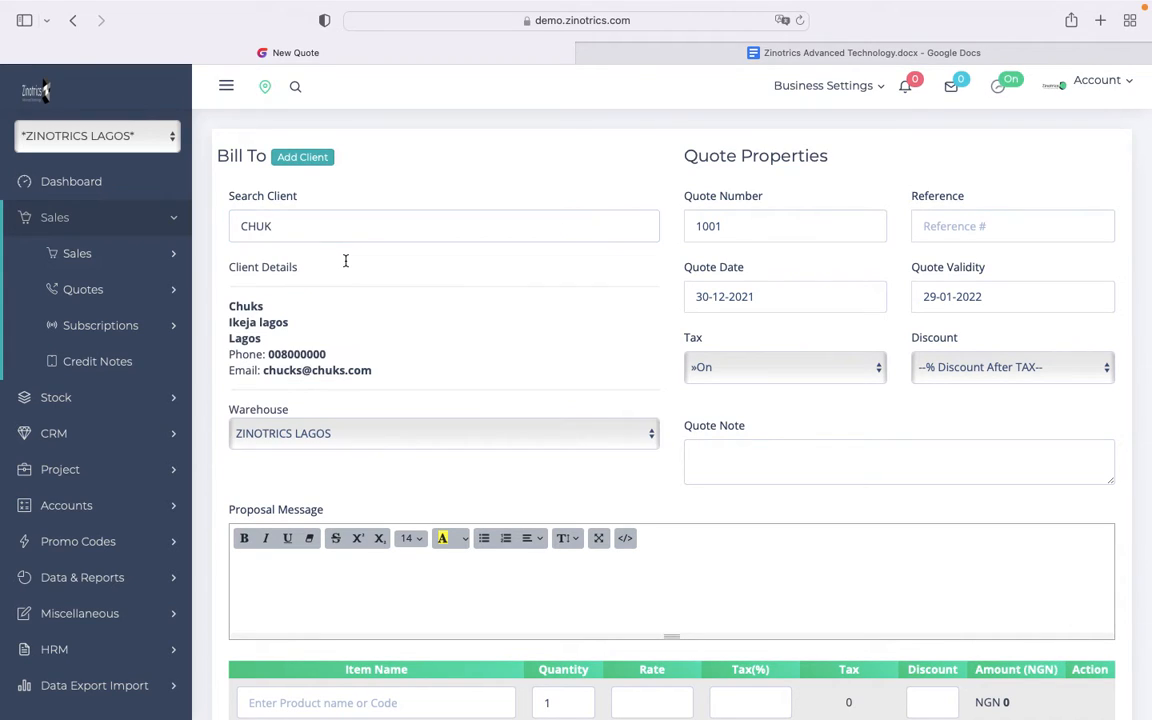
Try All as the quote's warehouse and set it back to ZINOTRICS LAGOS
left_click(520, 443)
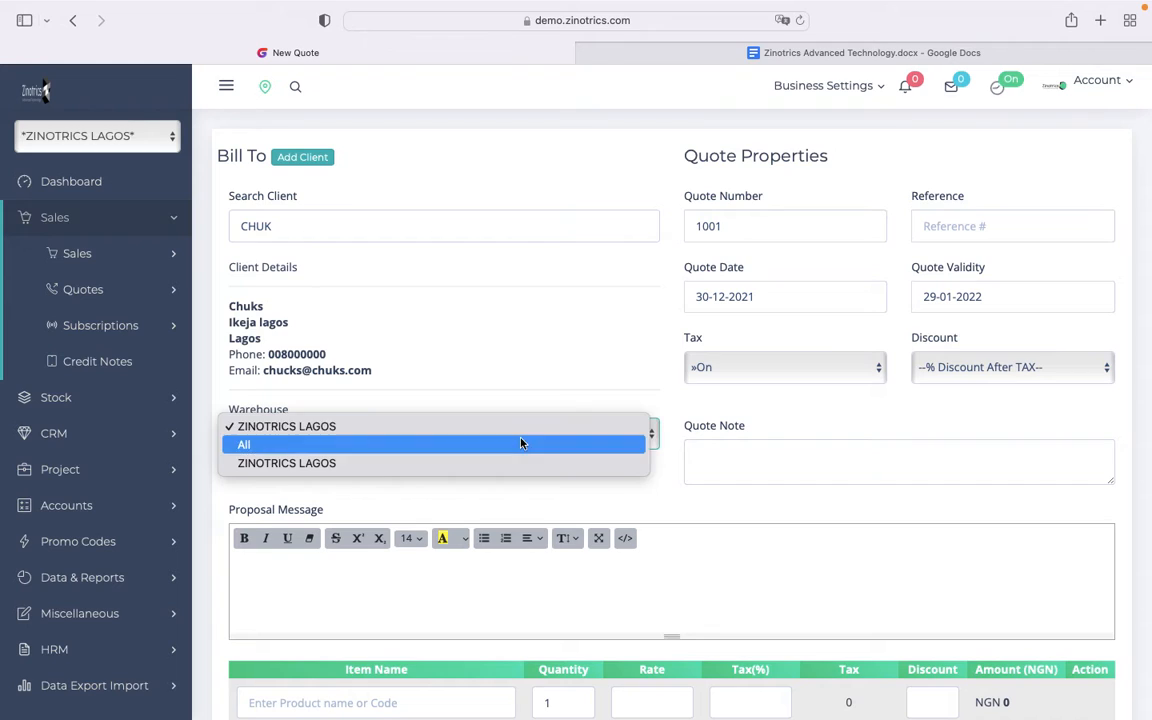
left_click(520, 444)
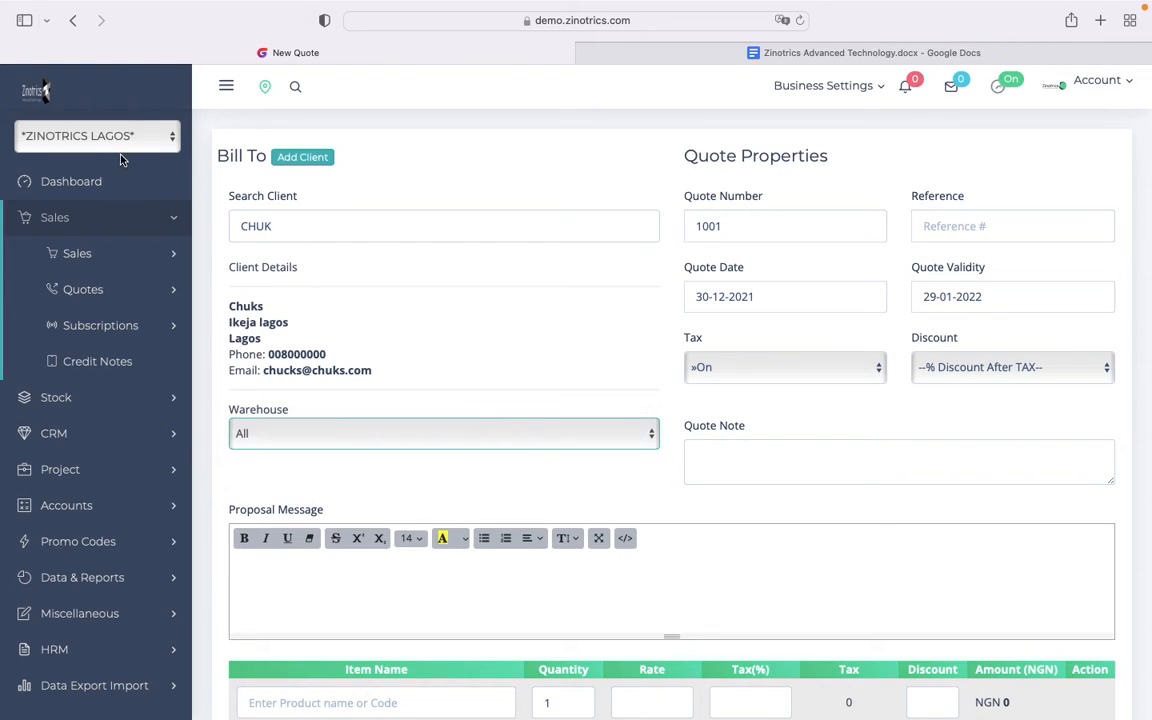
left_click(401, 434)
left_click(376, 408)
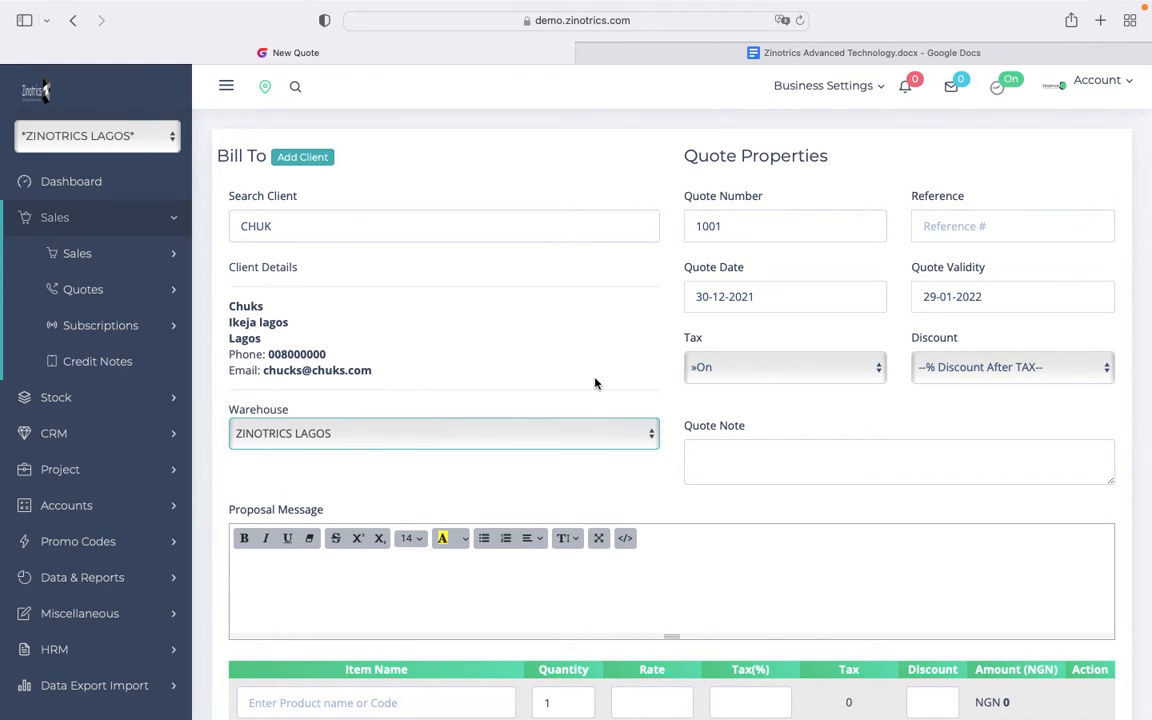
Check the tax options available for the quote and keep tax set to On
scroll(676, 381, "down", 1)
left_click(790, 337)
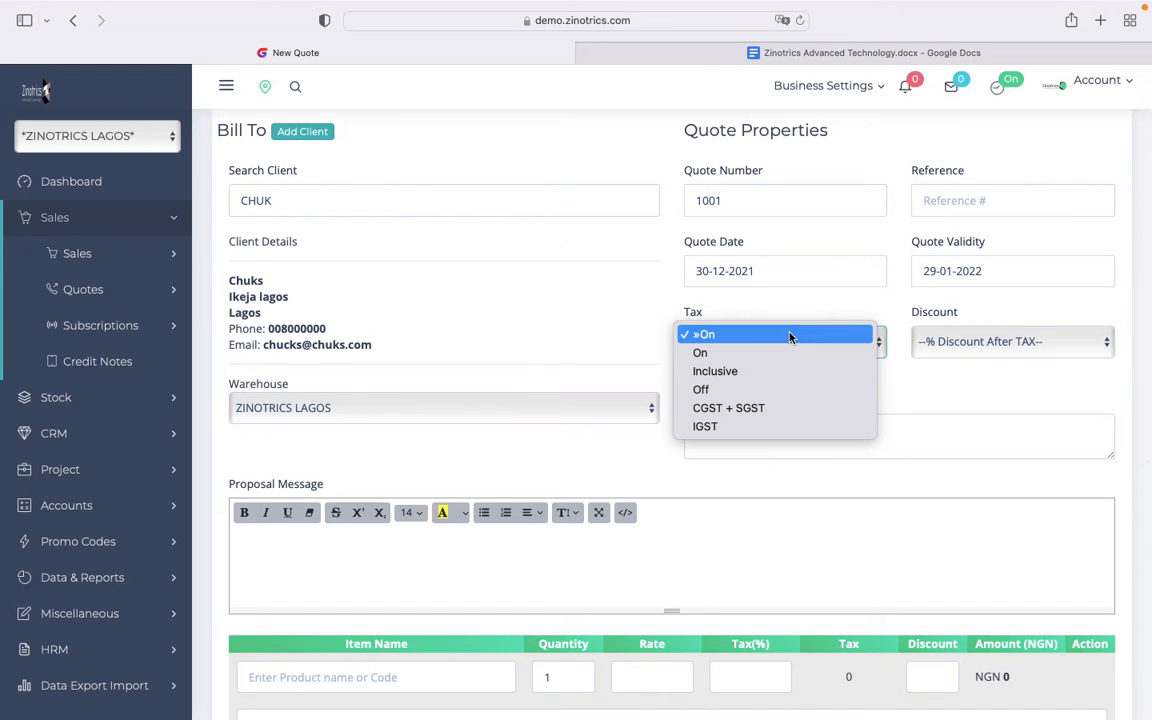
left_click(790, 335)
Enter the proposal message "Please take note of this quotation and revert with details" in the quote
scroll(576, 440, "down", 3)
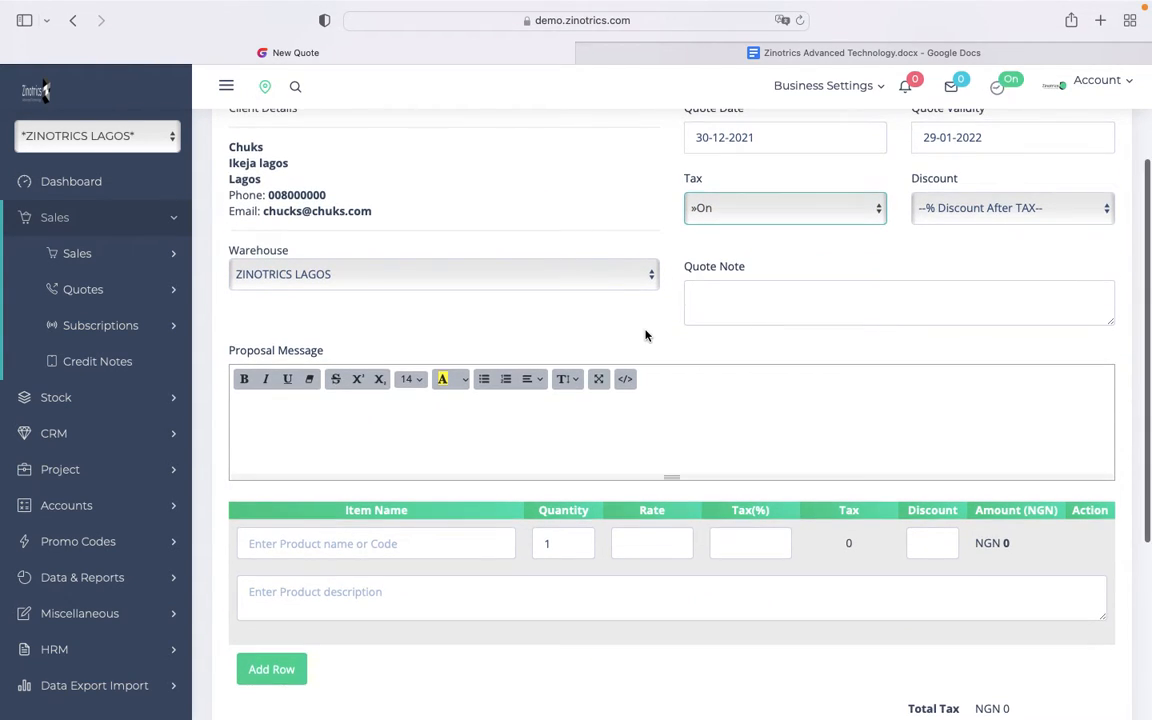
scroll(645, 334, "up", 2)
scroll(645, 334, "down", 2)
scroll(645, 334, "down", 2)
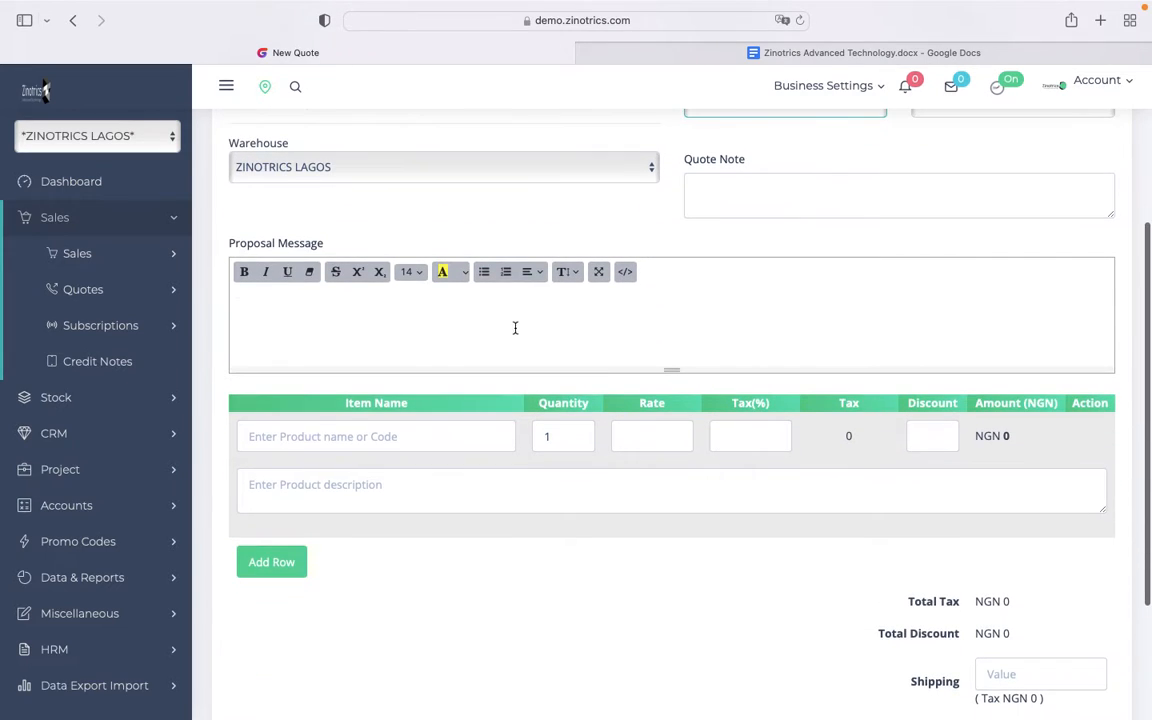
left_click(477, 323)
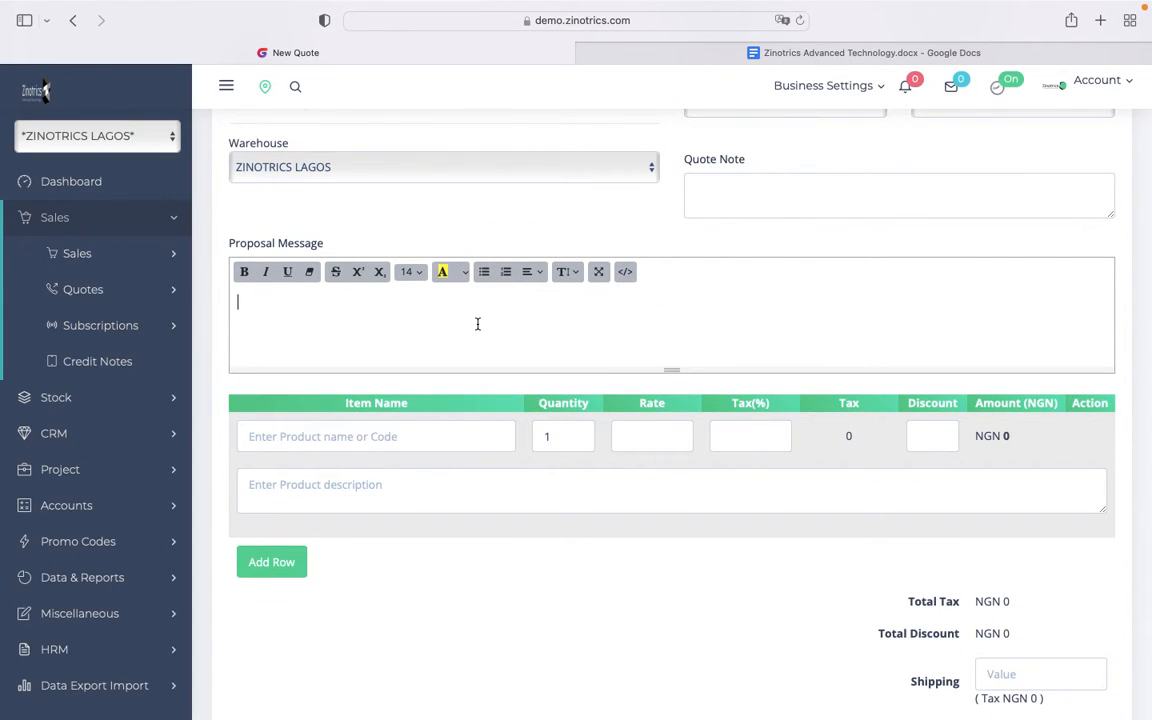
type("THJI")
type("ake note of thijs")
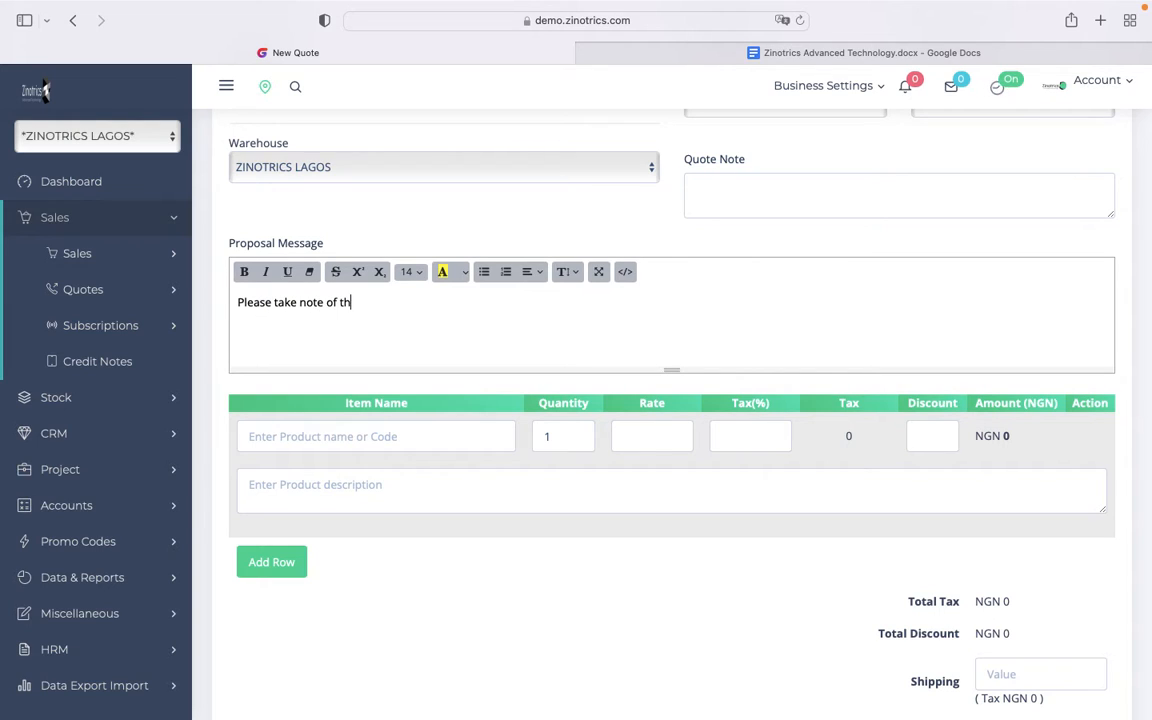
key("BackSpace")
key("BackSpace")
type("s quotation and revert with details")
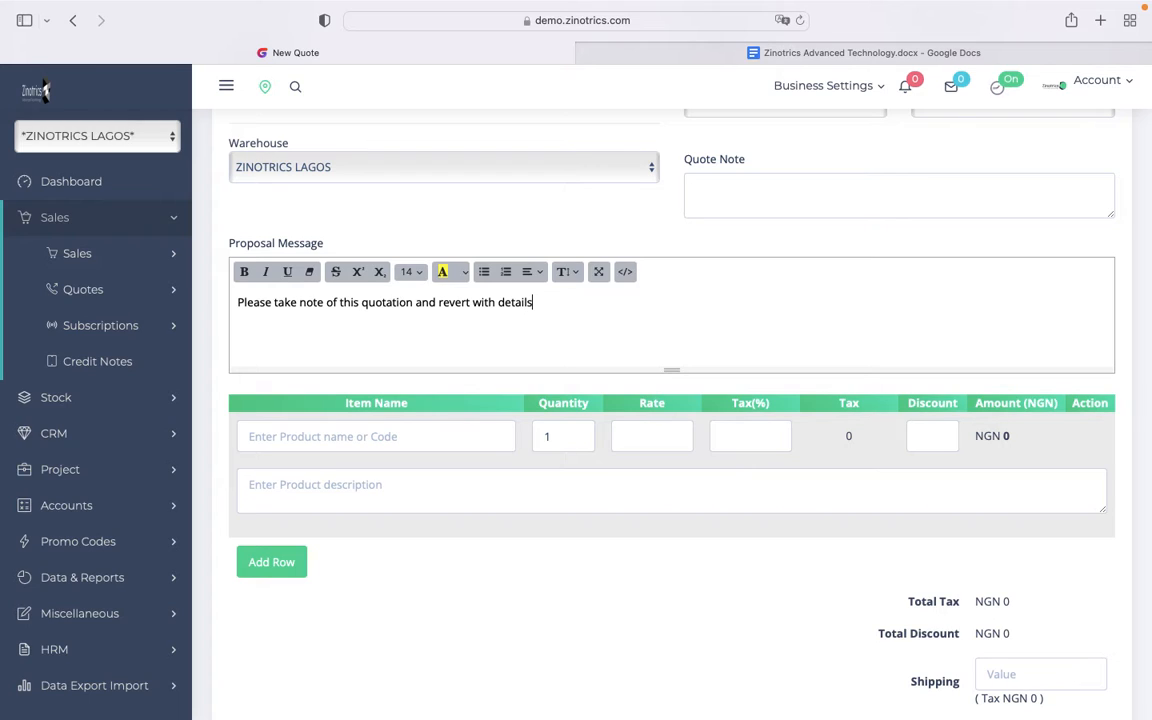
Find the product with "5m" and add 5mbps Bandwidth as the quote's first item
left_click(403, 430)
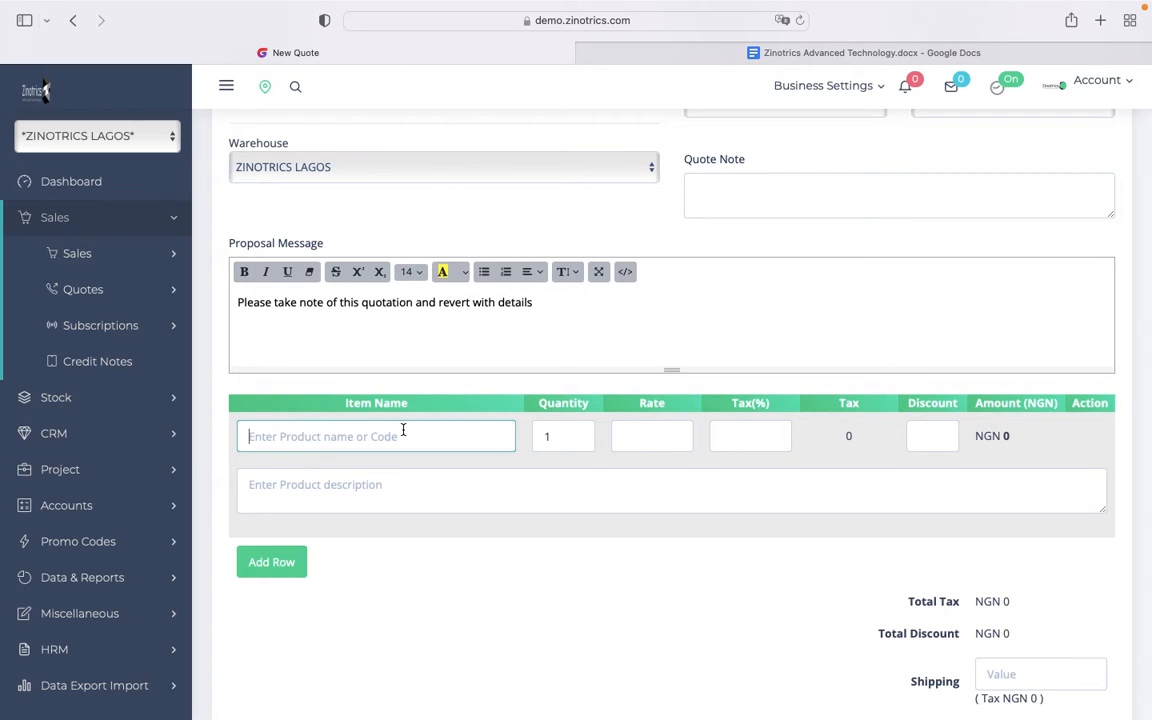
type("5m")
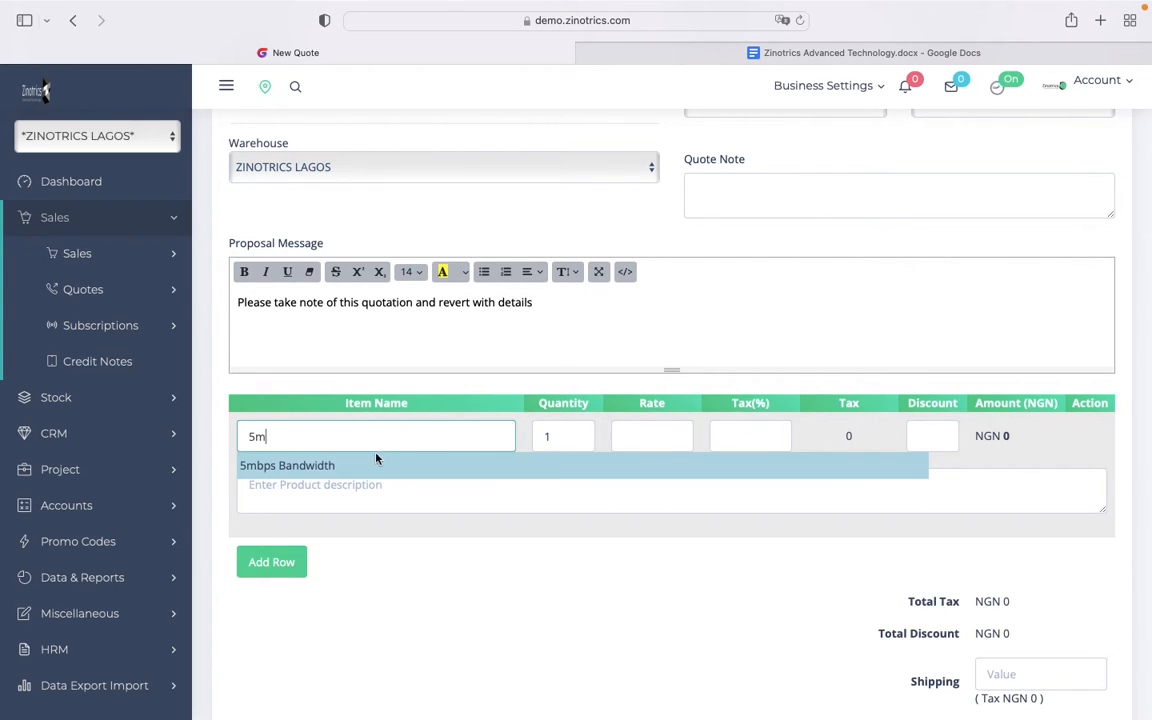
left_click(360, 466)
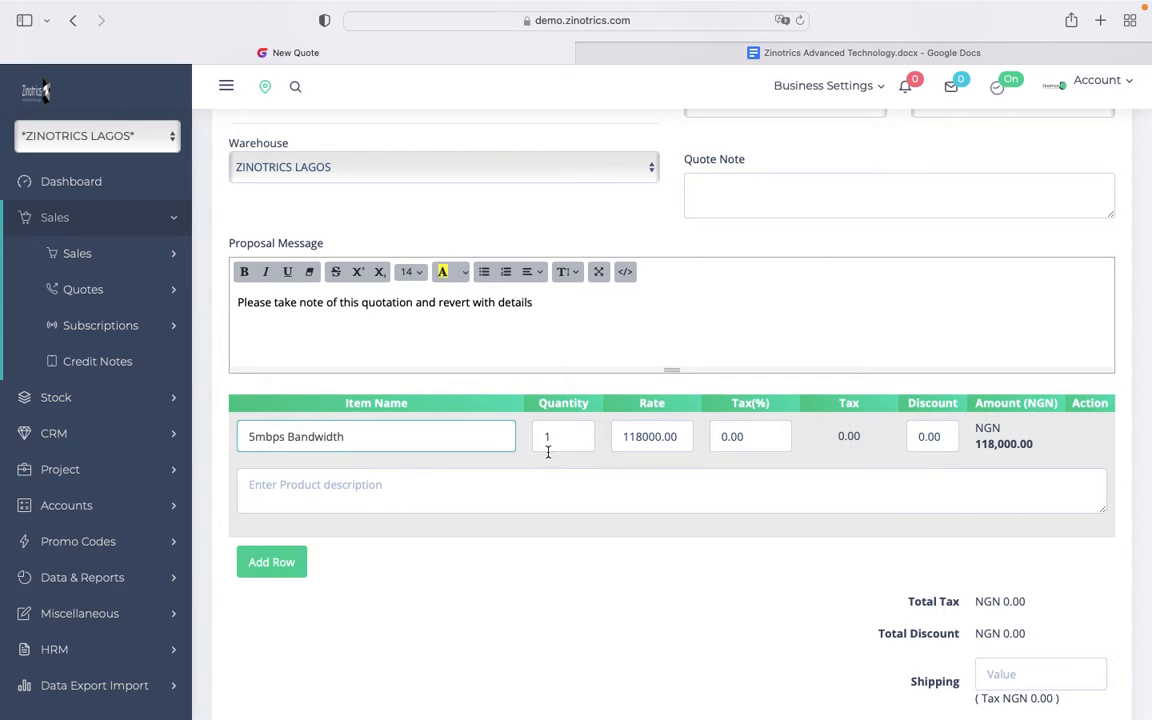
left_click(752, 437)
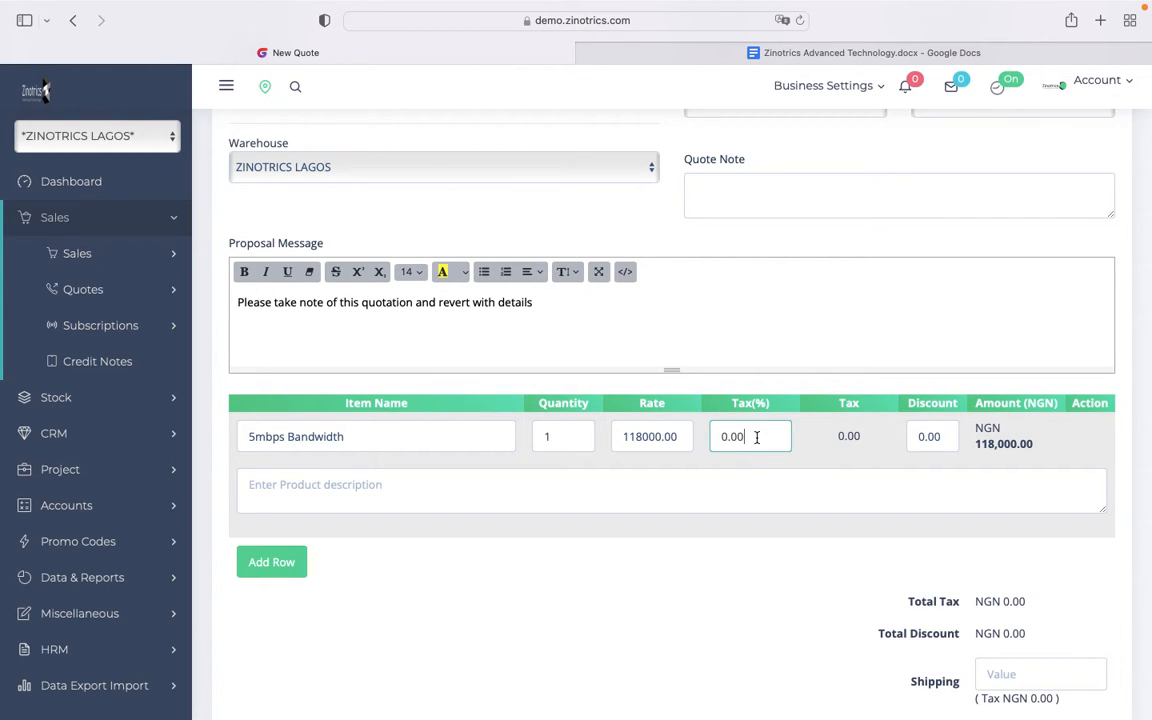
Describe the bandwidth item as "Jan 2022 internet sub" and generate the quote
scroll(757, 437, "down", 4)
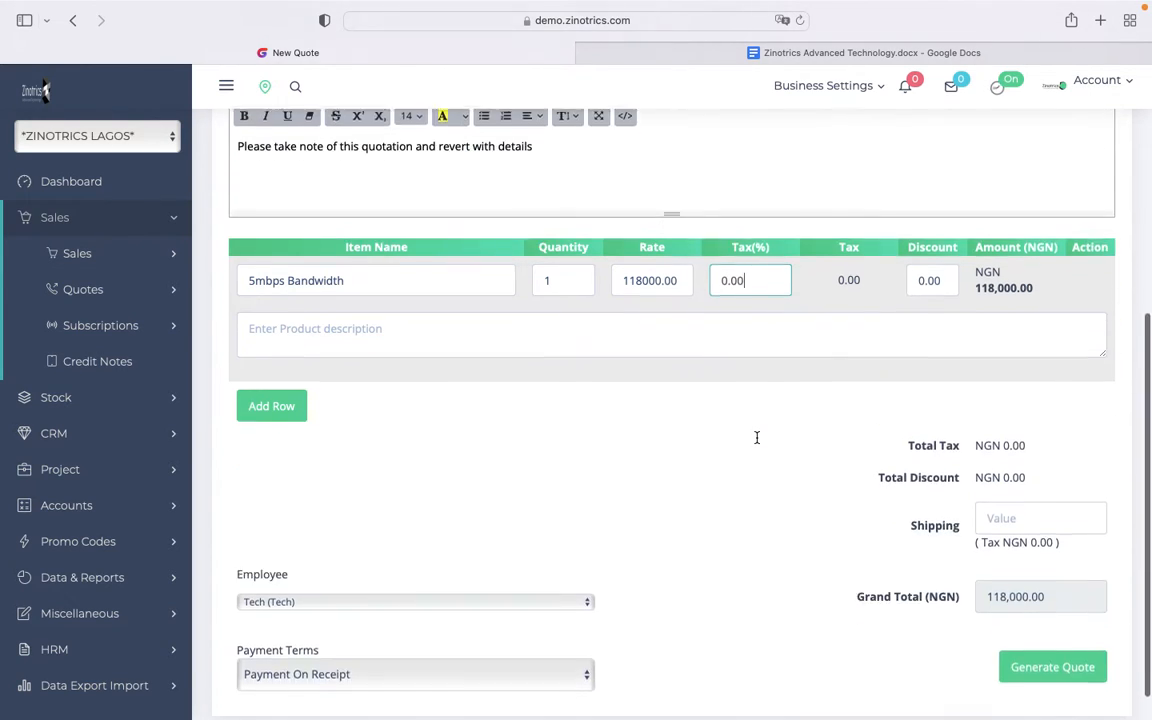
left_click(416, 308)
type("I")
type("an 2022 internet sub")
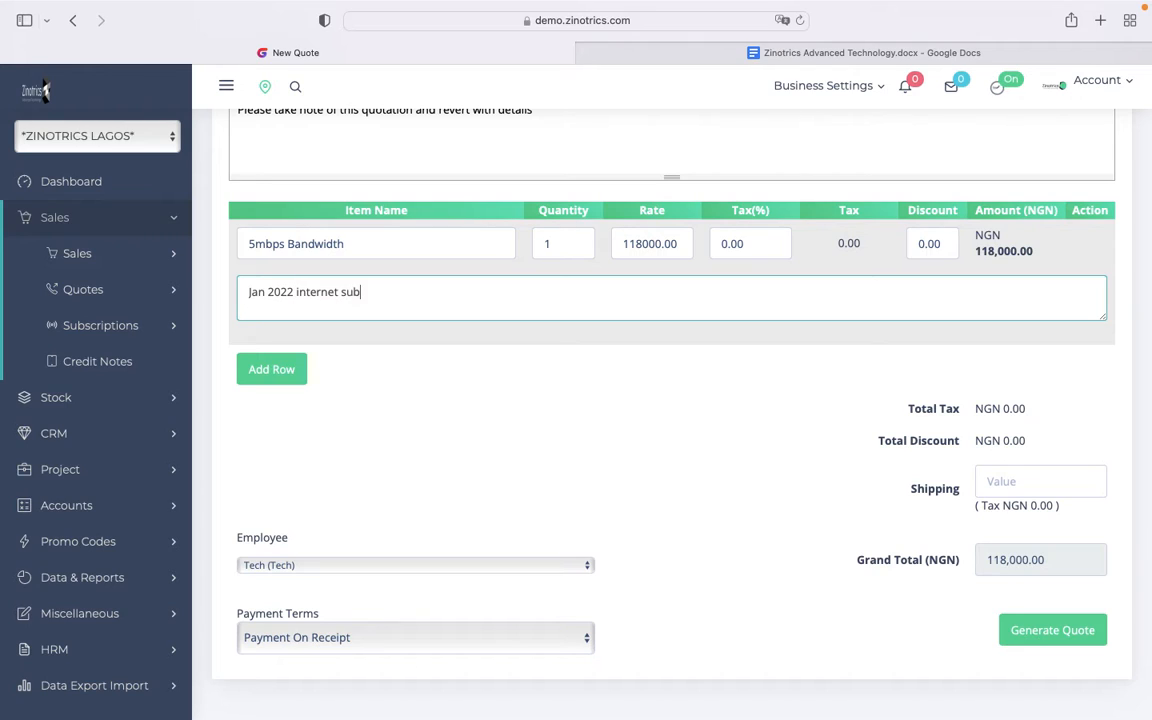
scroll(532, 401, "down", 1)
left_click(1054, 632)
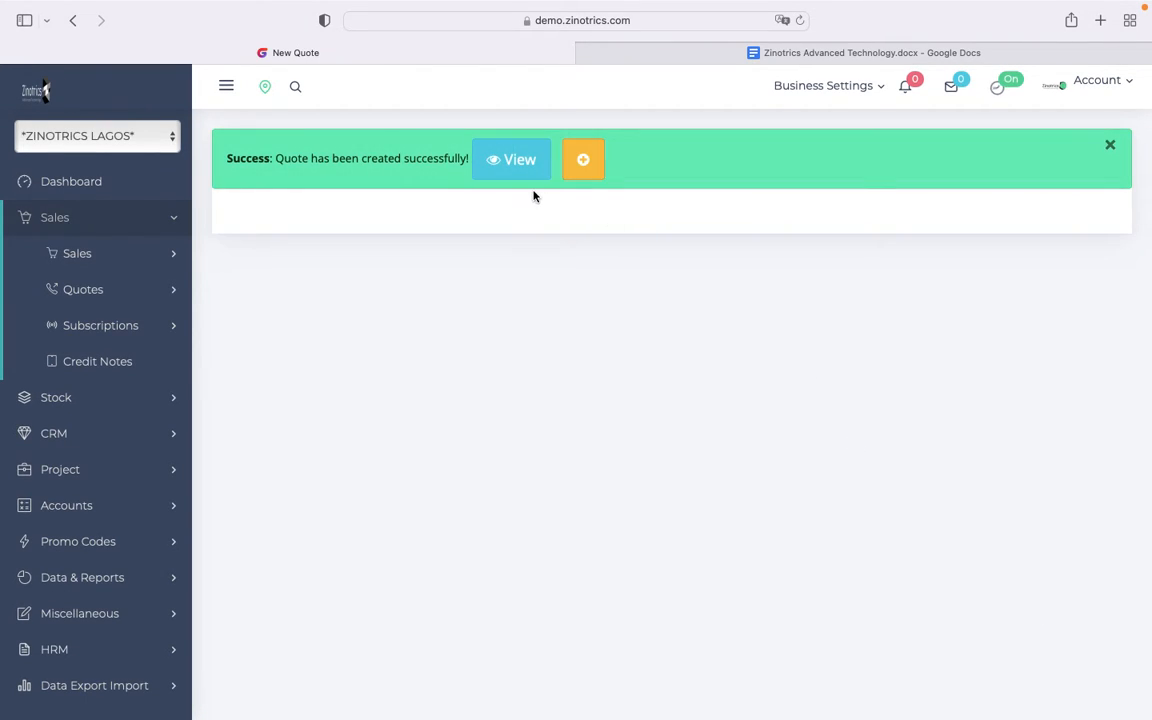
Open the newly created quote from the quotes list and review its proposal, amounts, signature and terms
left_click(161, 300)
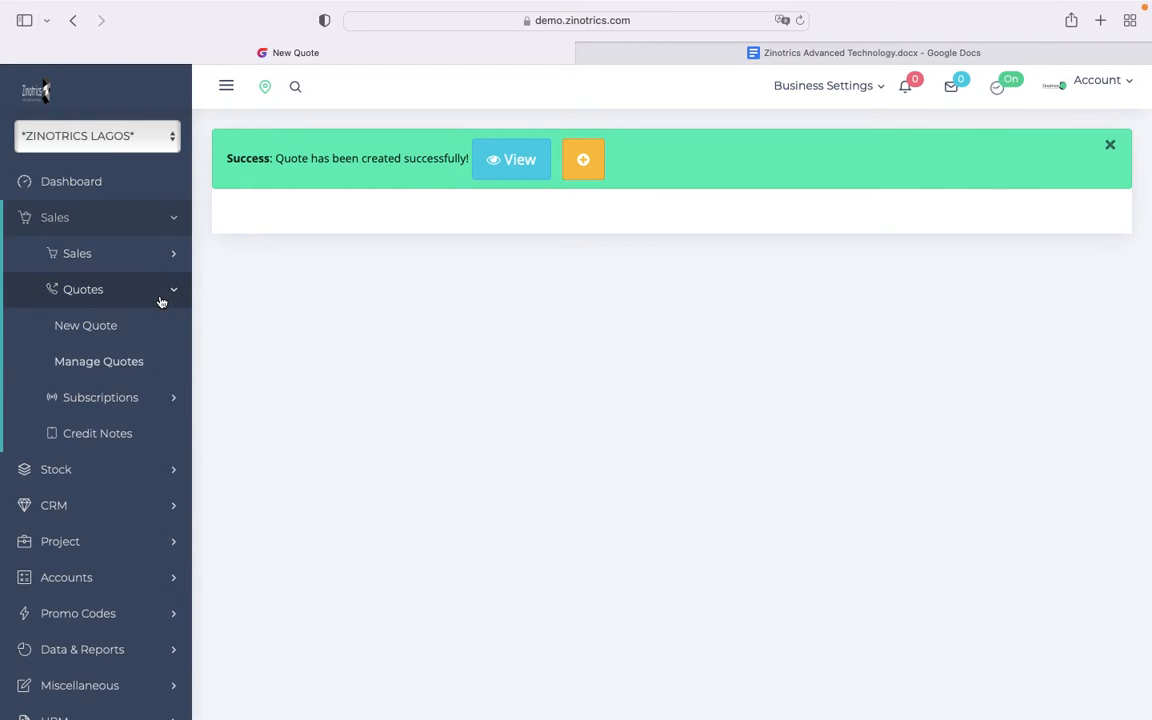
left_click(135, 362)
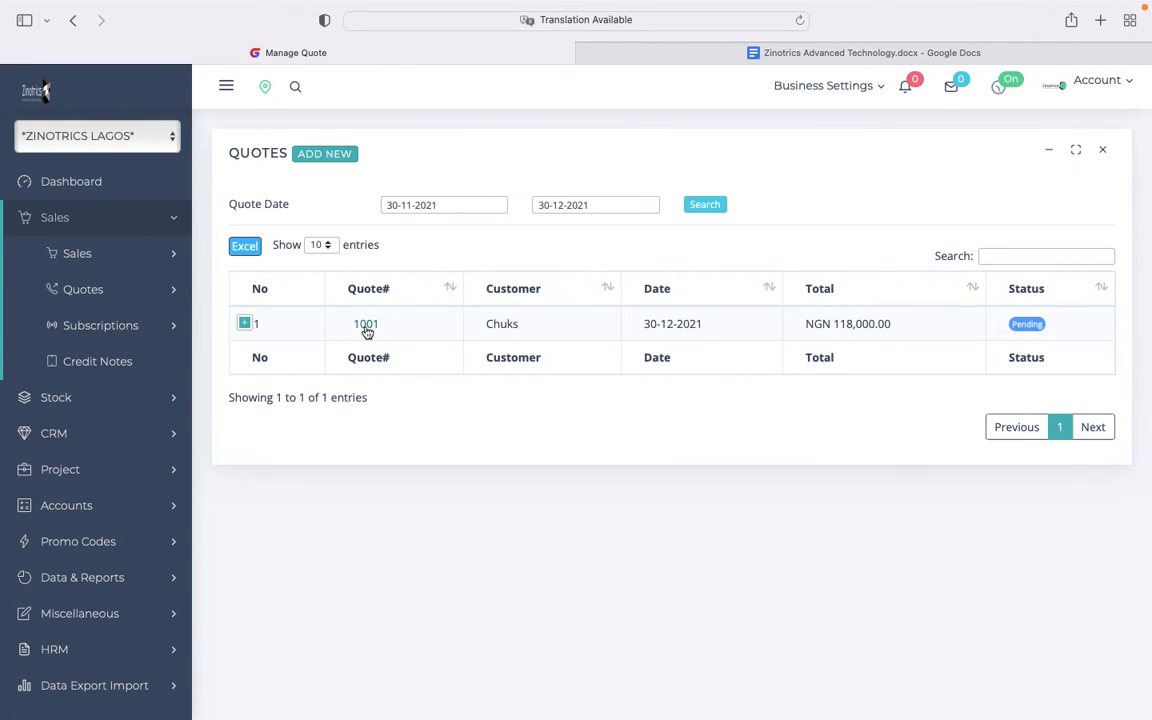
left_click(366, 326)
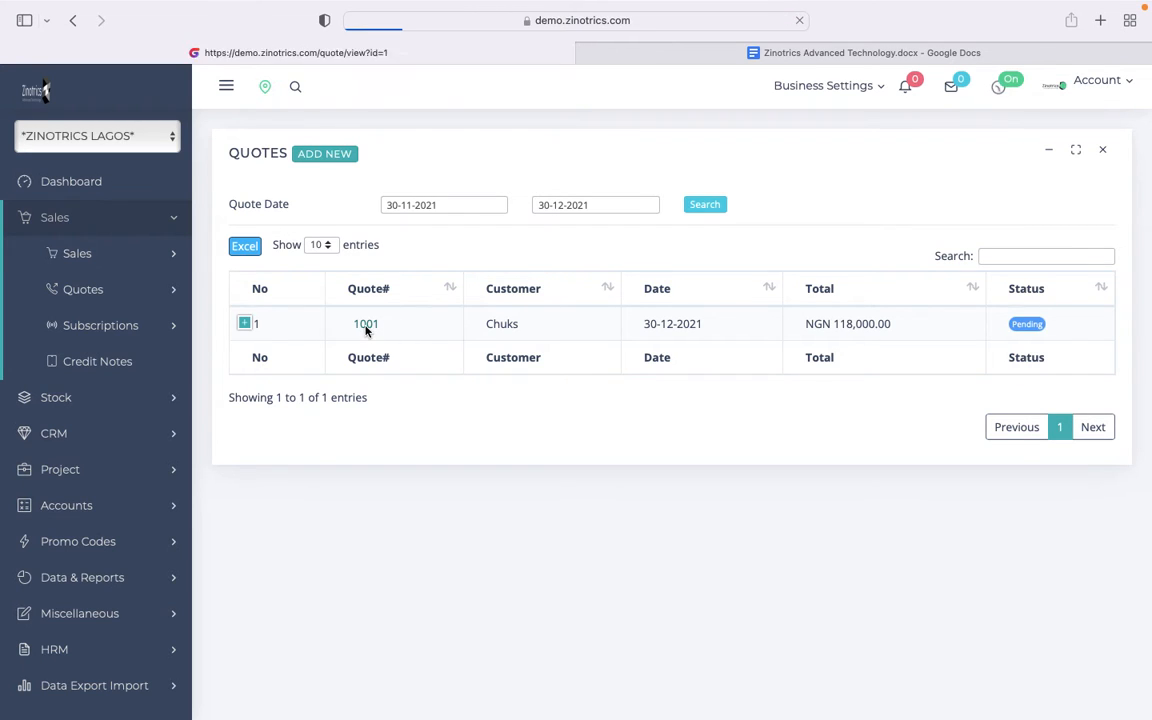
scroll(645, 318, "down", 8)
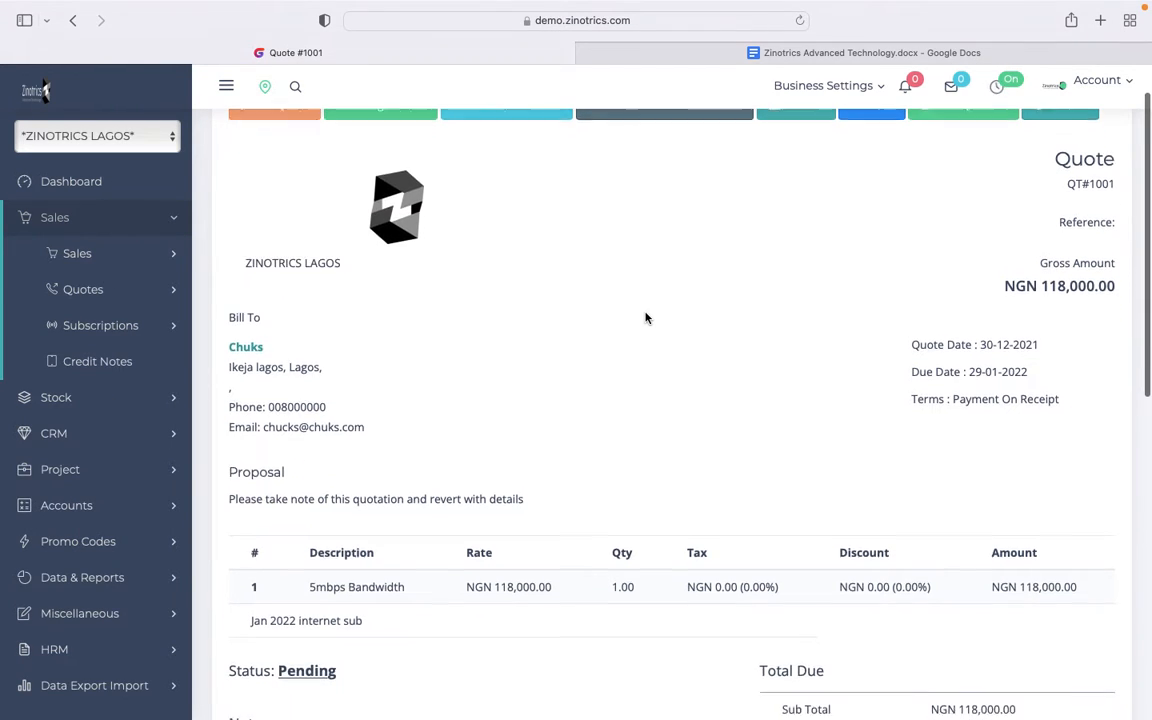
scroll(645, 318, "down", 5)
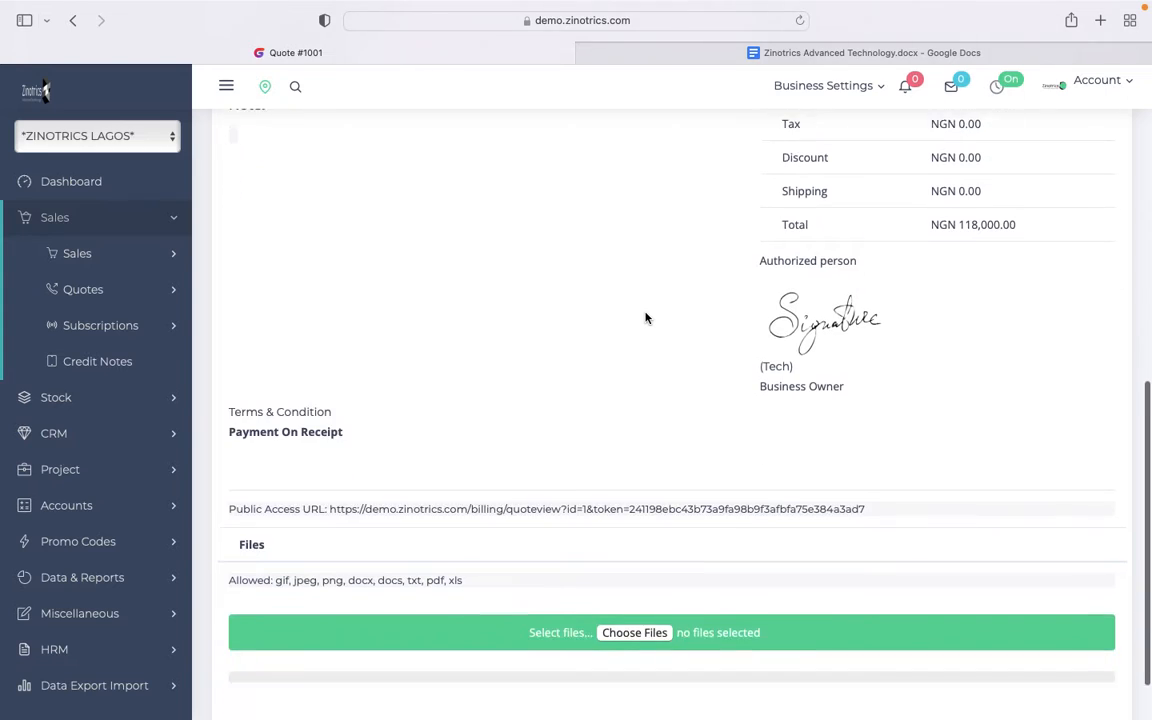
scroll(643, 316, "up", 10)
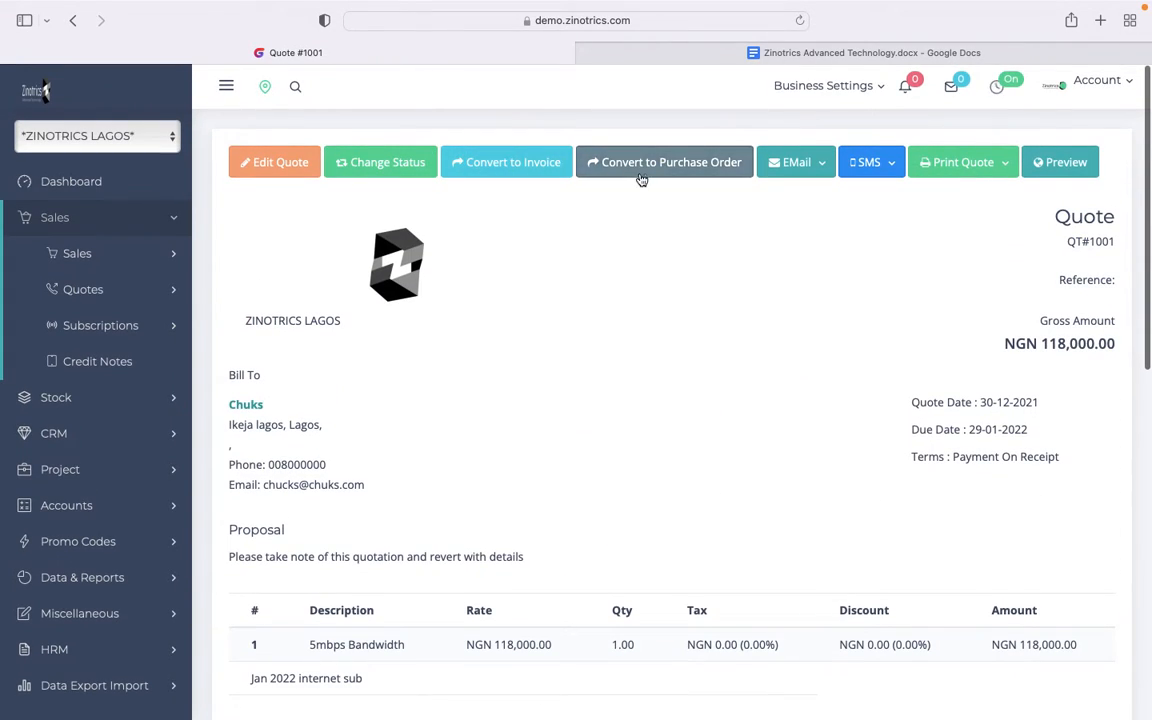
Show the quote's email sending option and compare the quote with the Quotations features listed in Google Docs
left_click(821, 164)
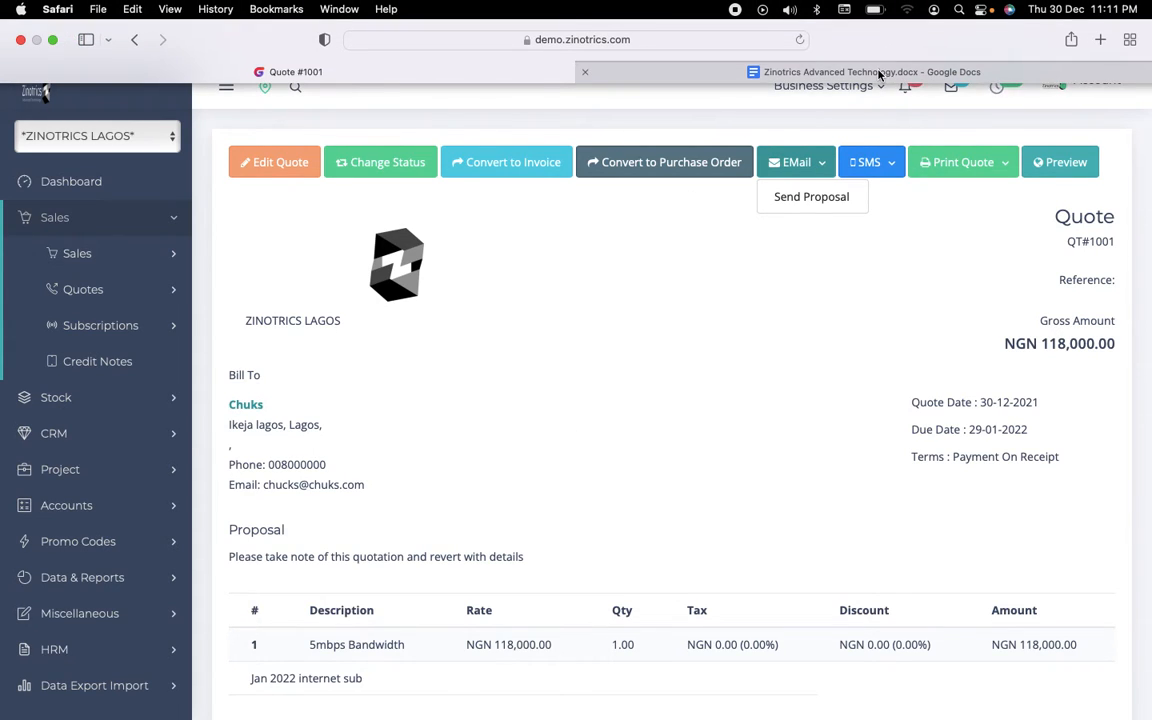
left_click(880, 72)
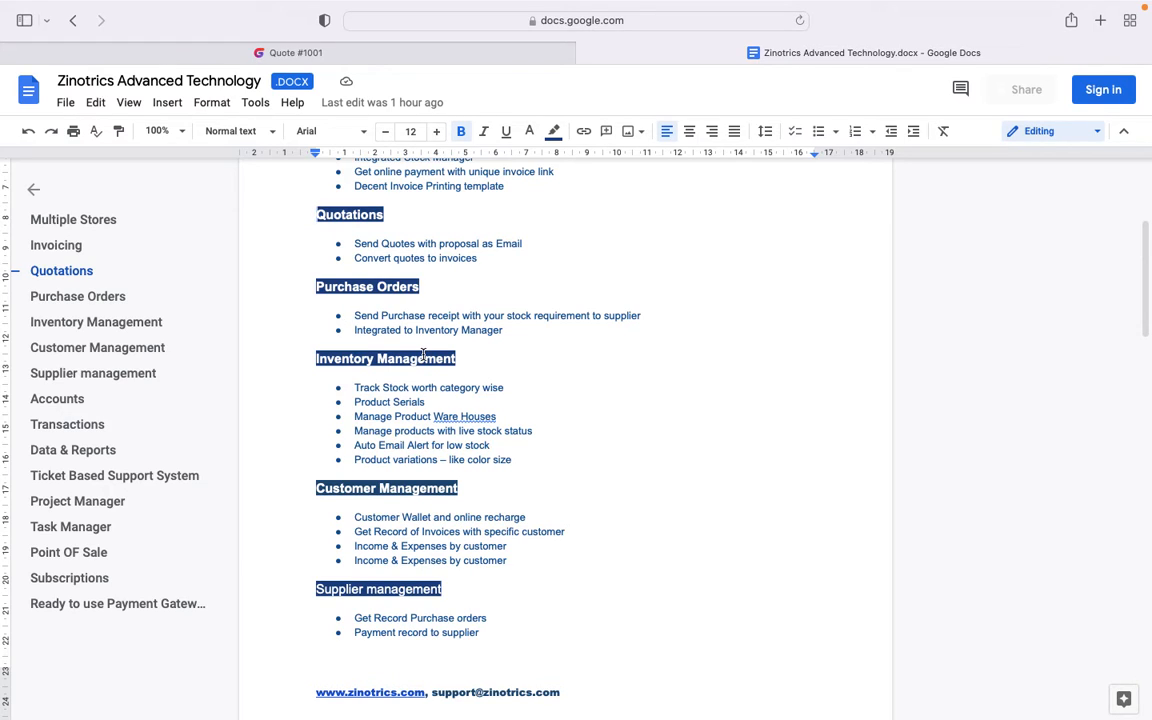
left_click(404, 56)
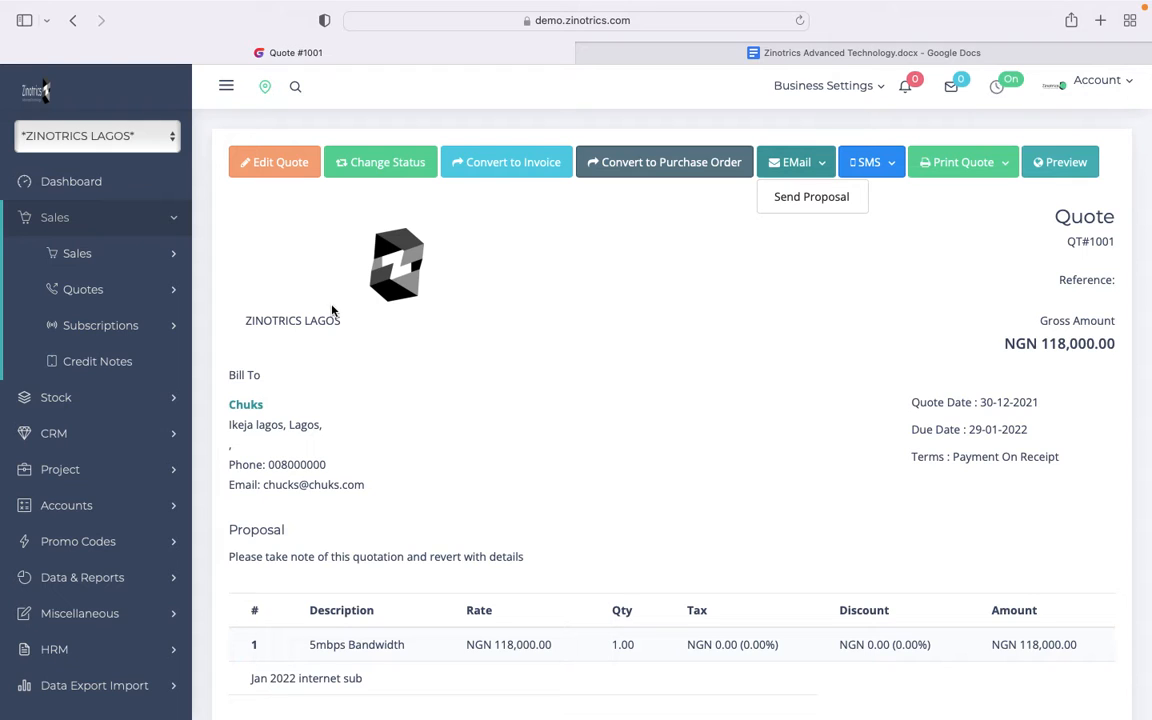
scroll(367, 384, "down", 7)
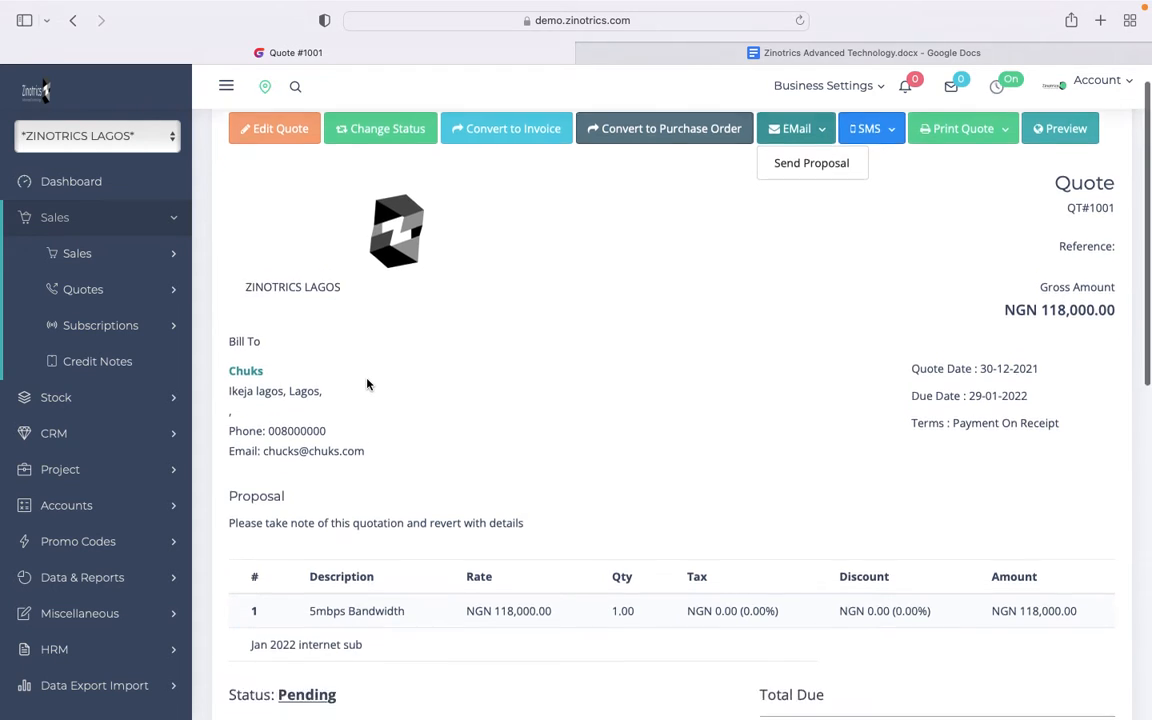
scroll(367, 384, "up", 10)
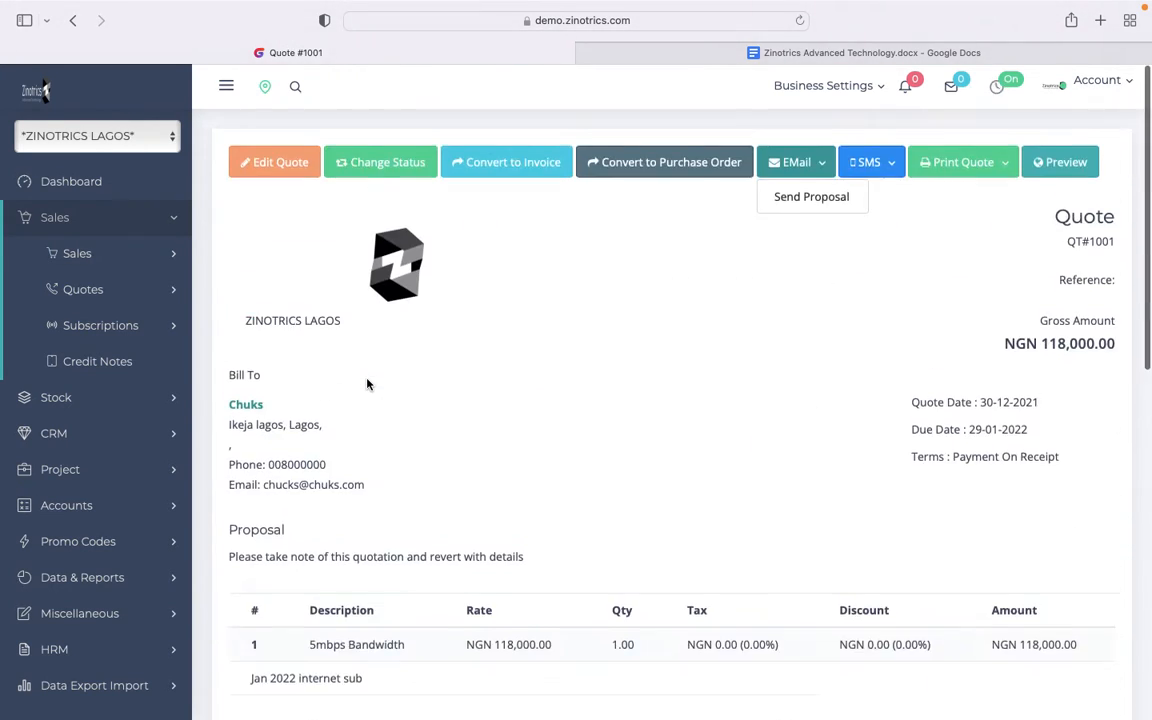
Read the Purchase Orders and Inventory Management sections of the feature list in Google Docs and return to the Zinotrics demo
left_click(797, 54)
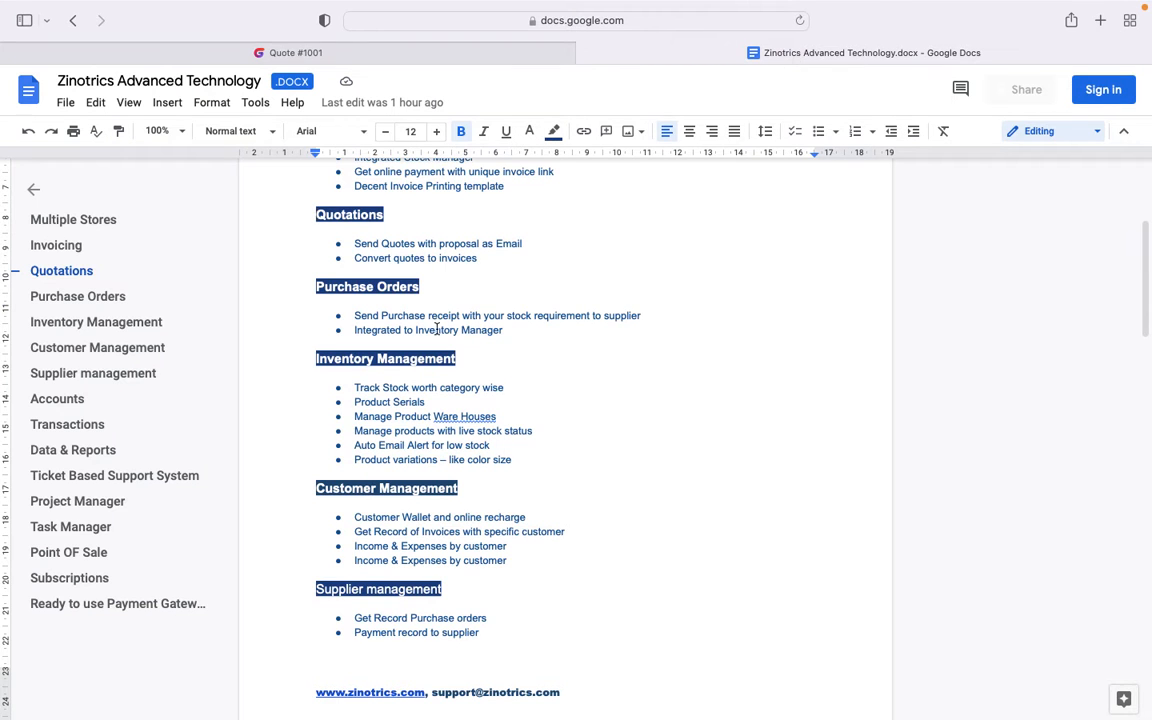
left_click(100, 297)
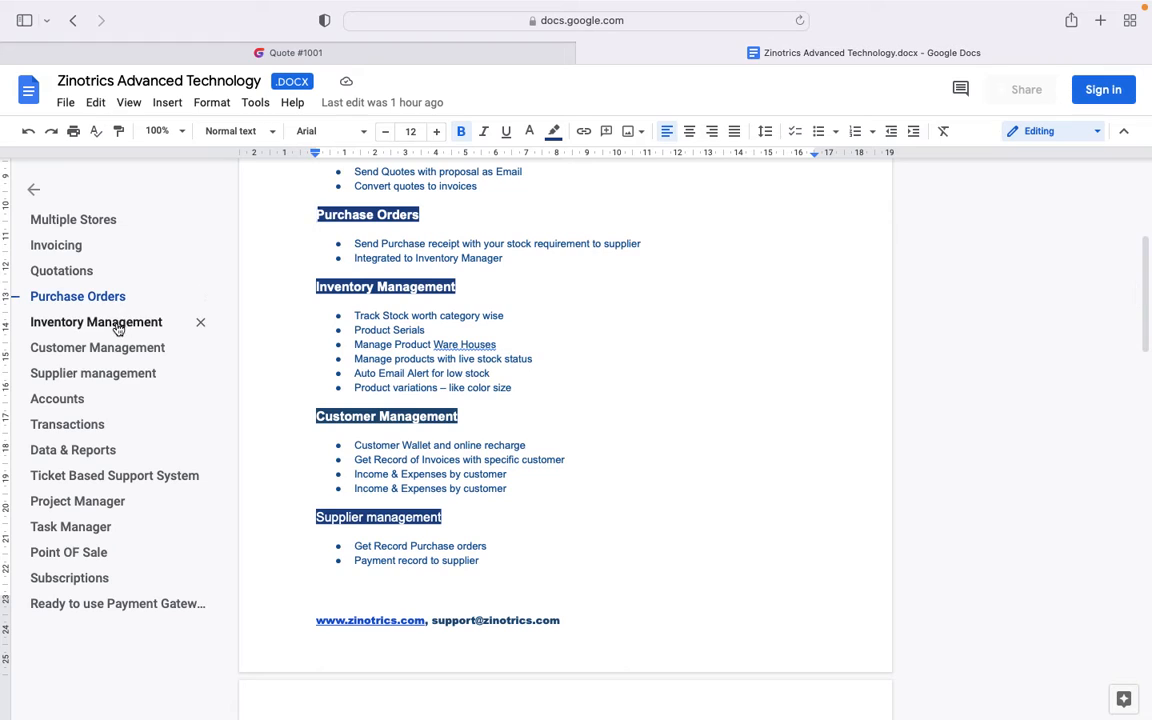
left_click(117, 323)
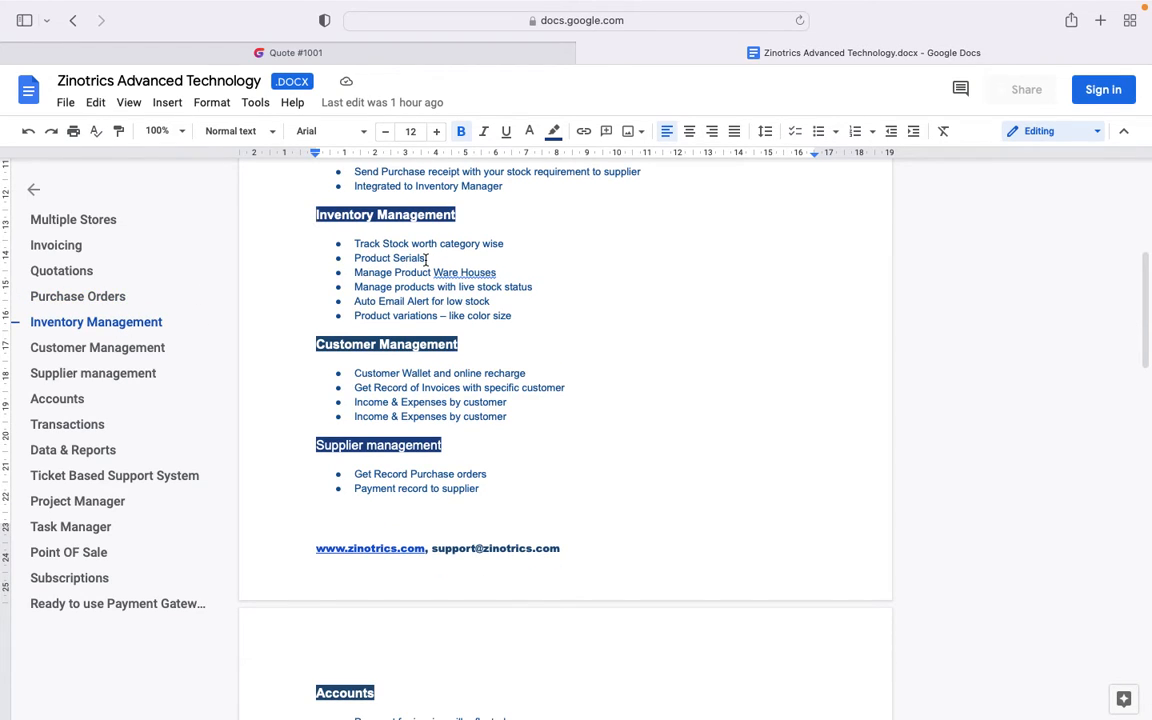
left_click(392, 55)
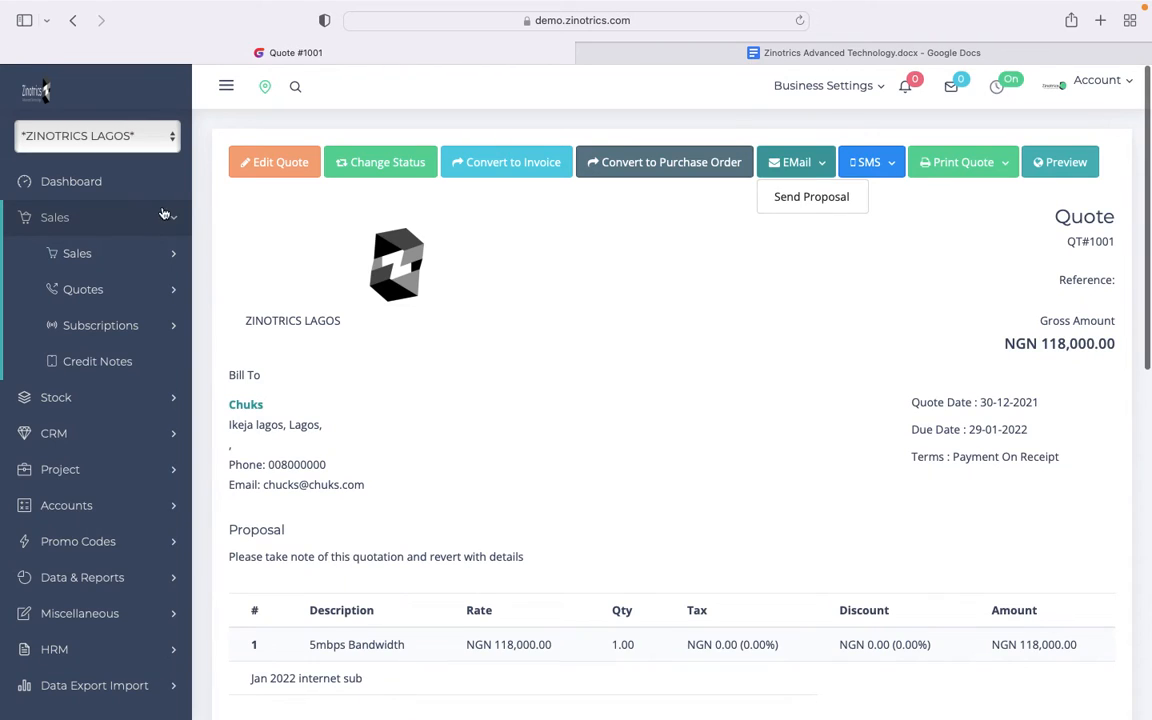
Show the item management options in the stock section and open the product categories list
left_click(152, 253)
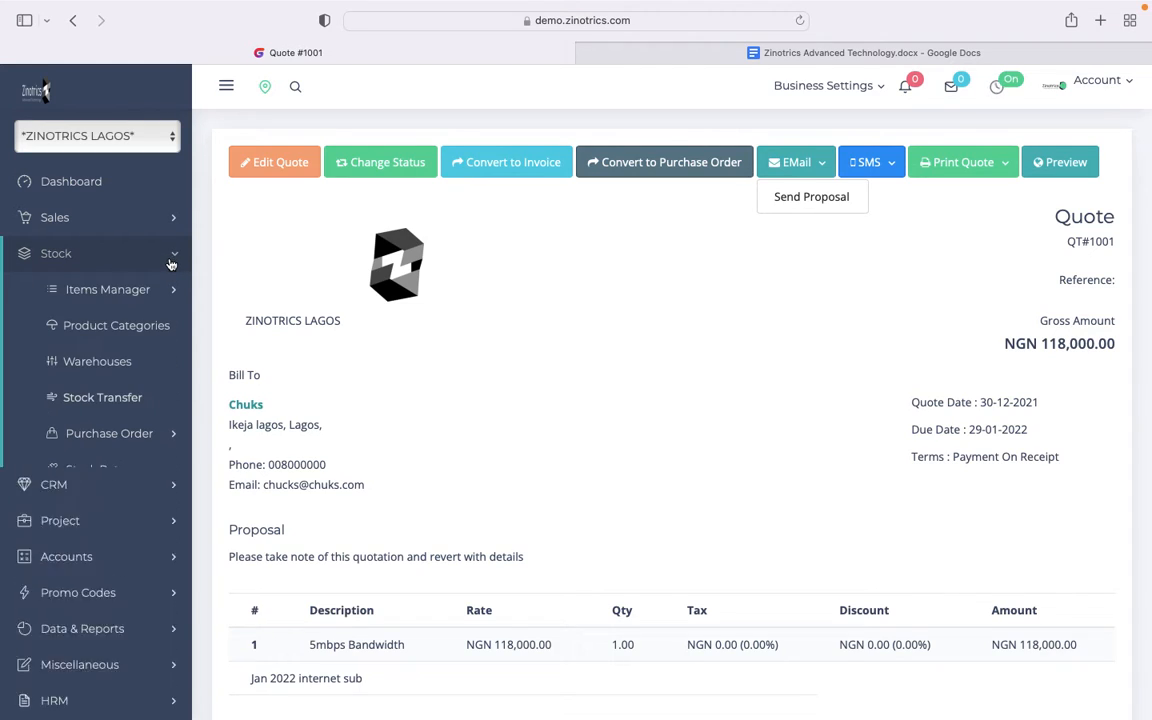
left_click(168, 290)
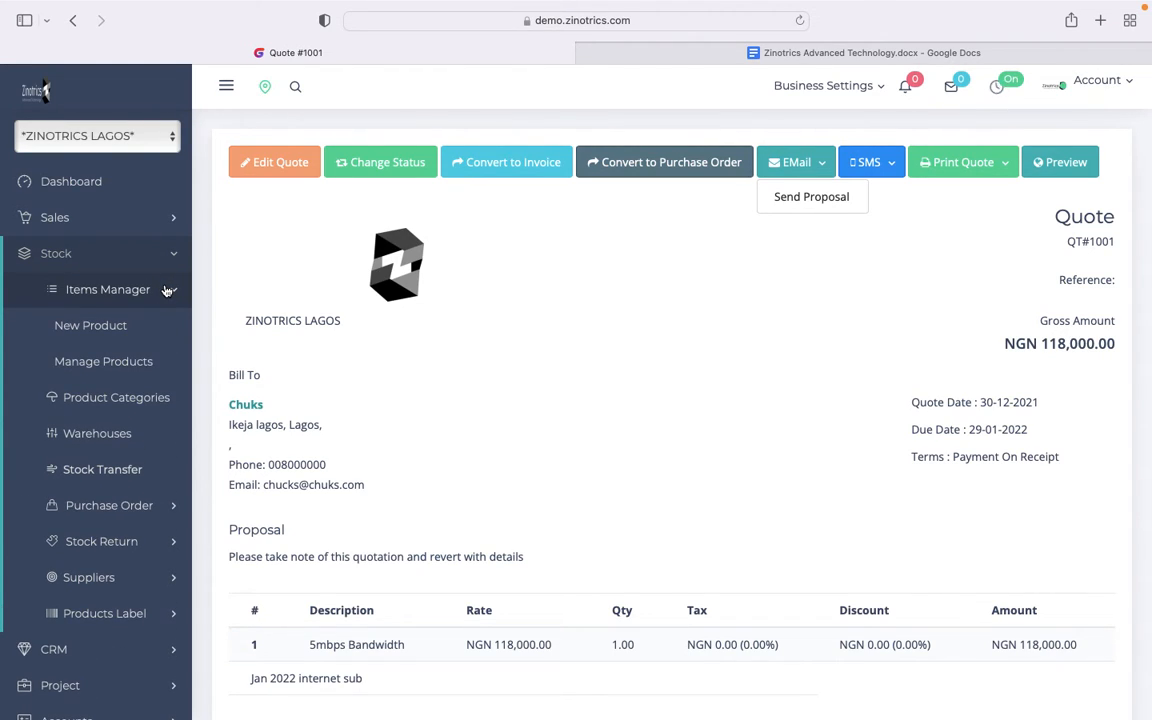
left_click(136, 397)
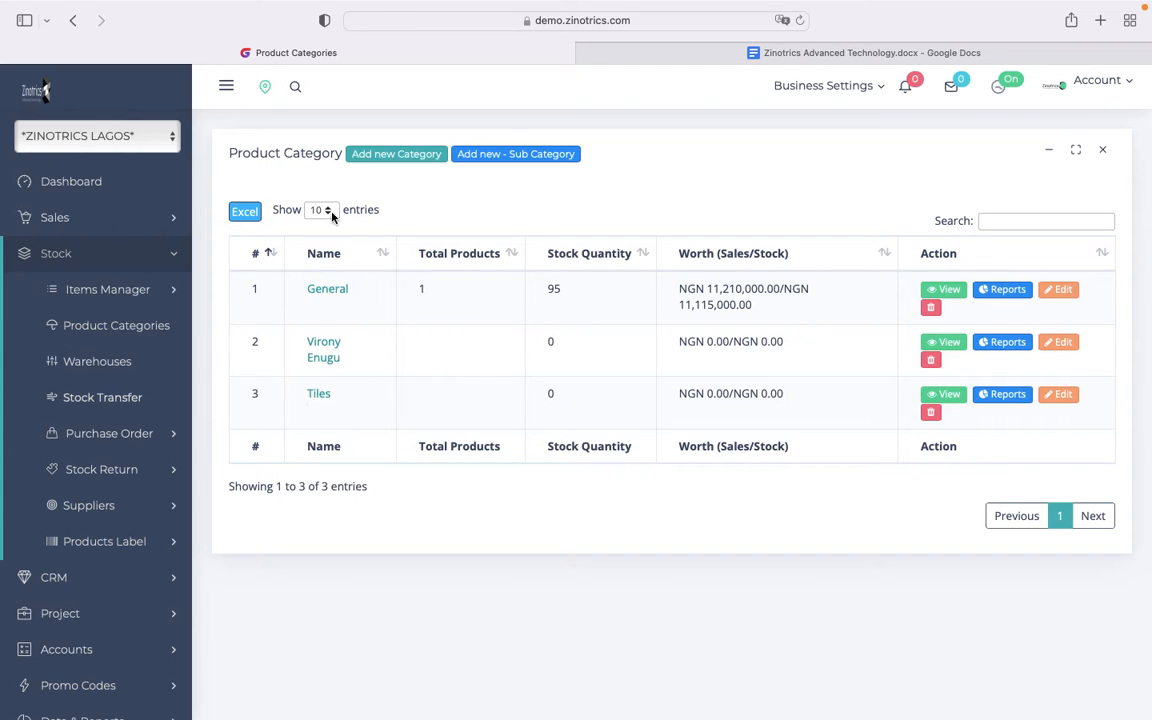
Add a new product category named "ABC Product Lagos" with the same text as its description
left_click(388, 160)
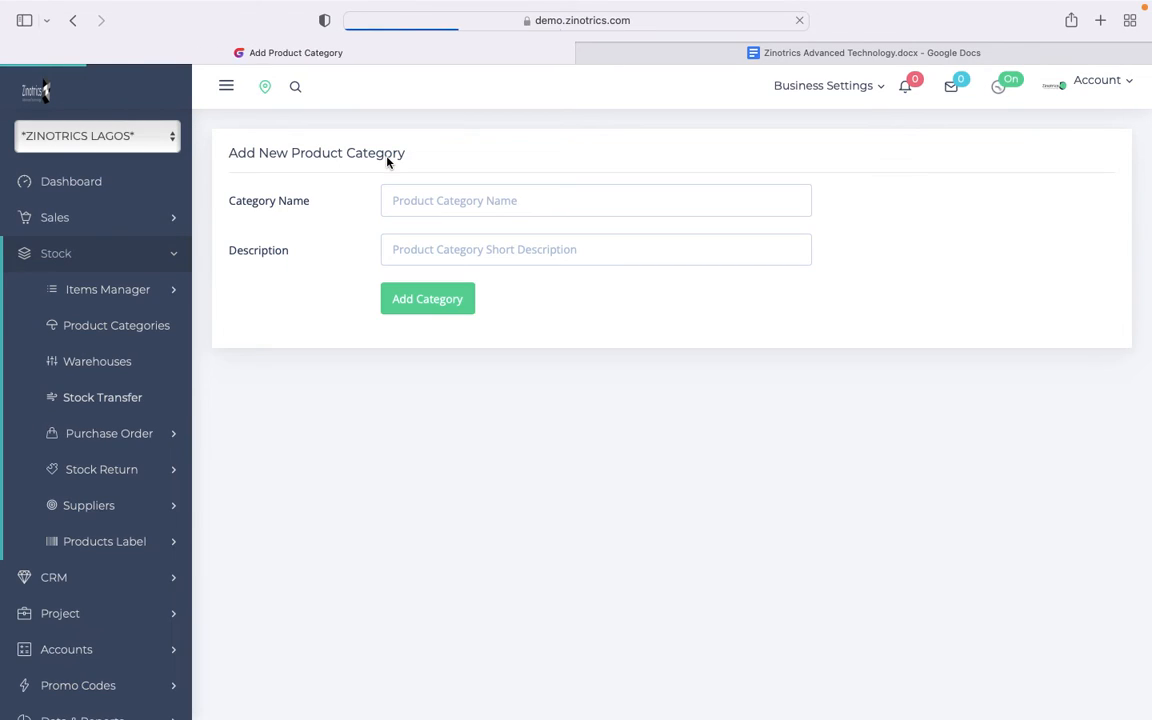
left_click(443, 198)
type("AB")
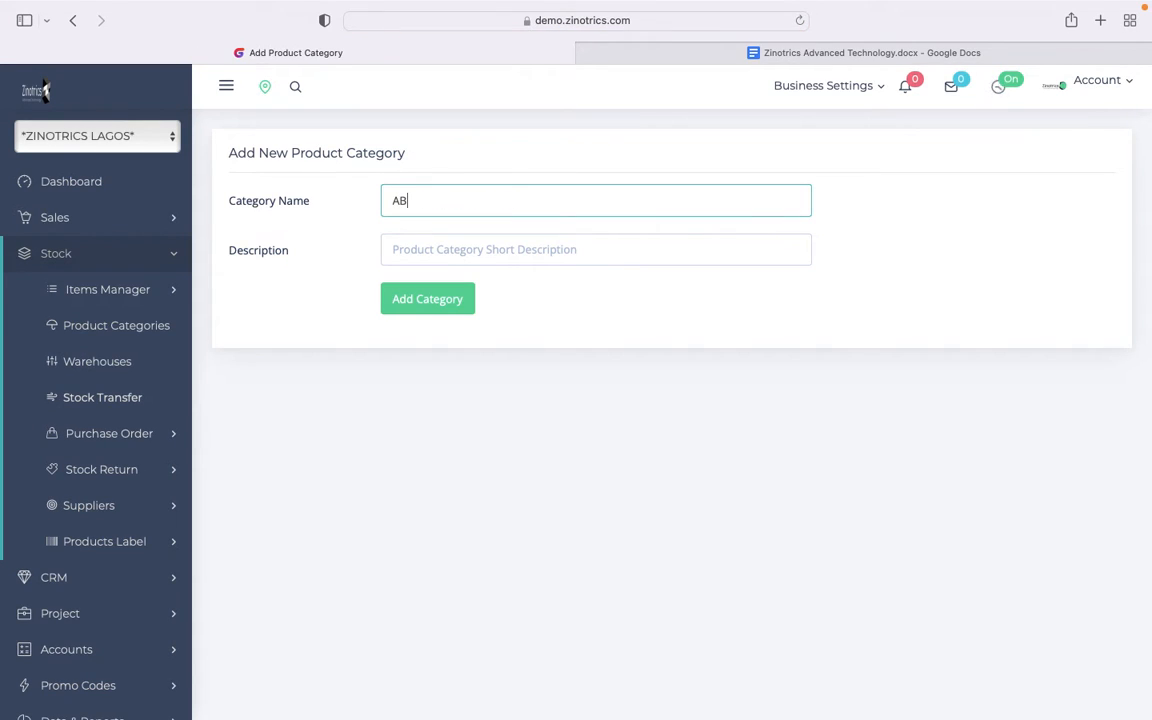
type("C Product Lagos")
triple_click(445, 200)
key("super+c")
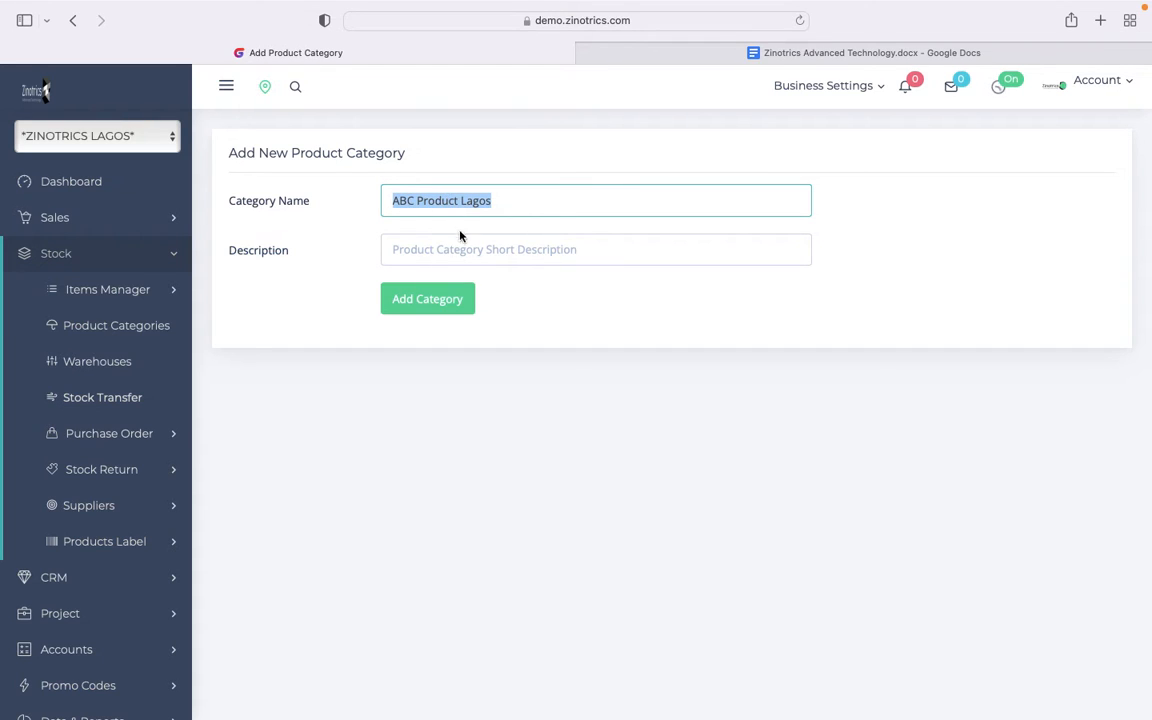
left_click(460, 240)
key("super+v")
left_click(425, 294)
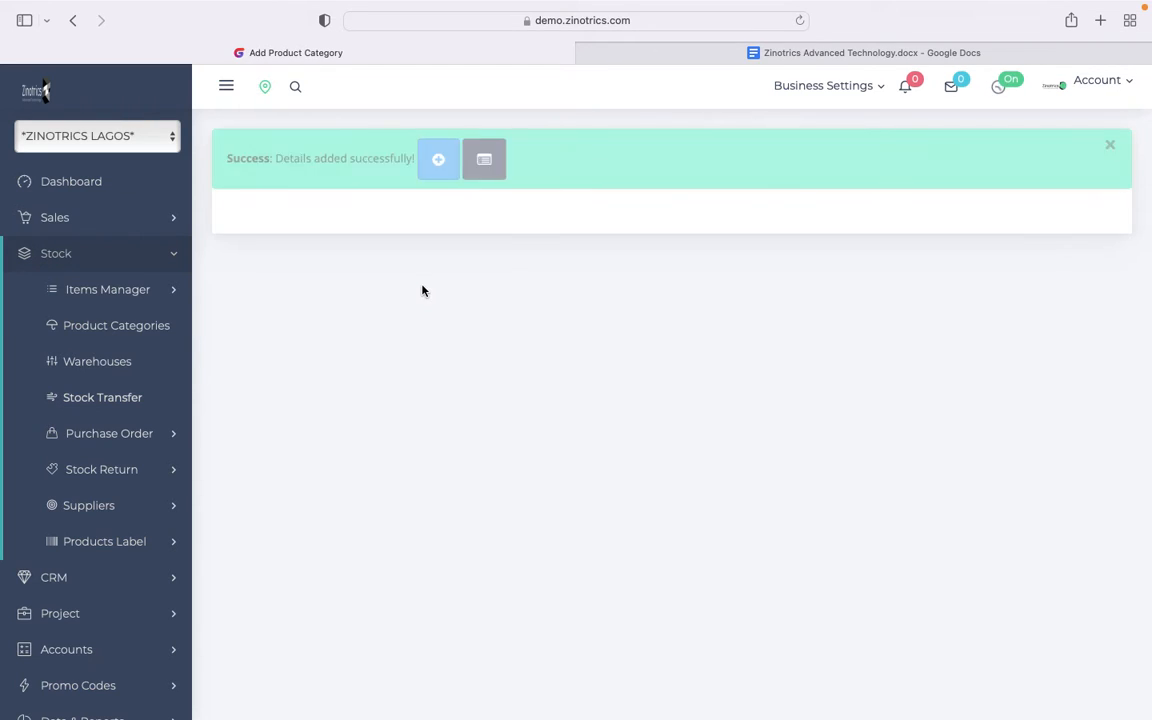
Start a new product in the stock section with "ABC Product 1" as both its product name and product code
left_click(163, 293)
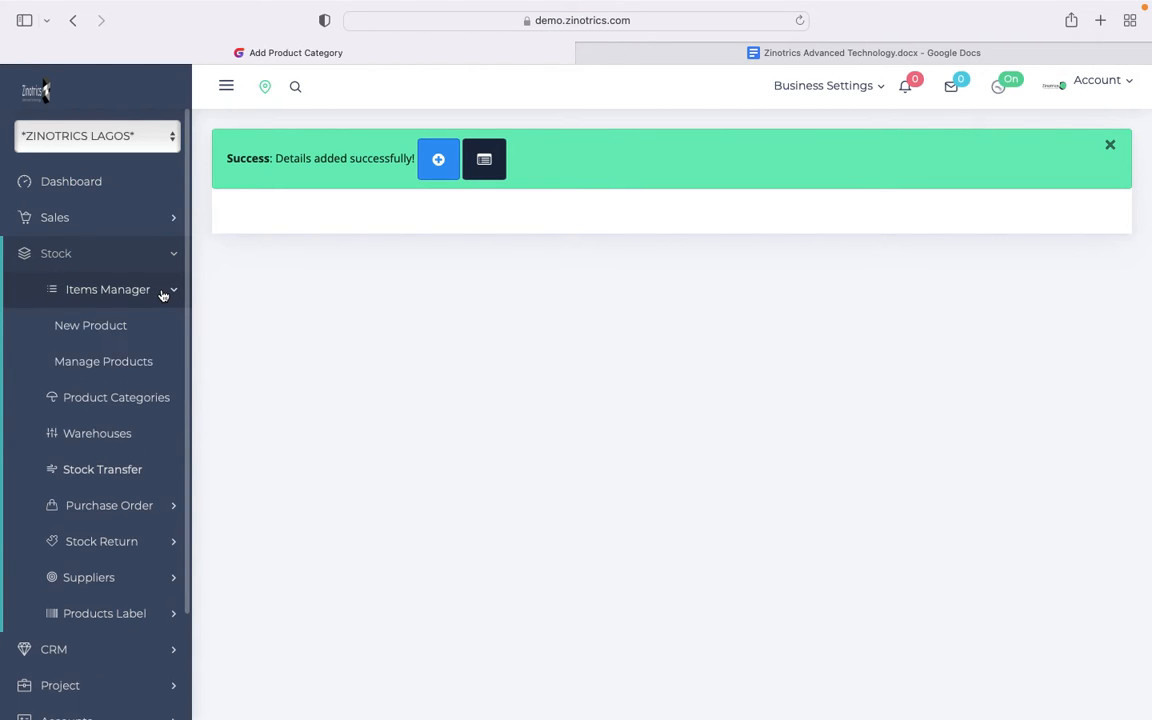
left_click(108, 333)
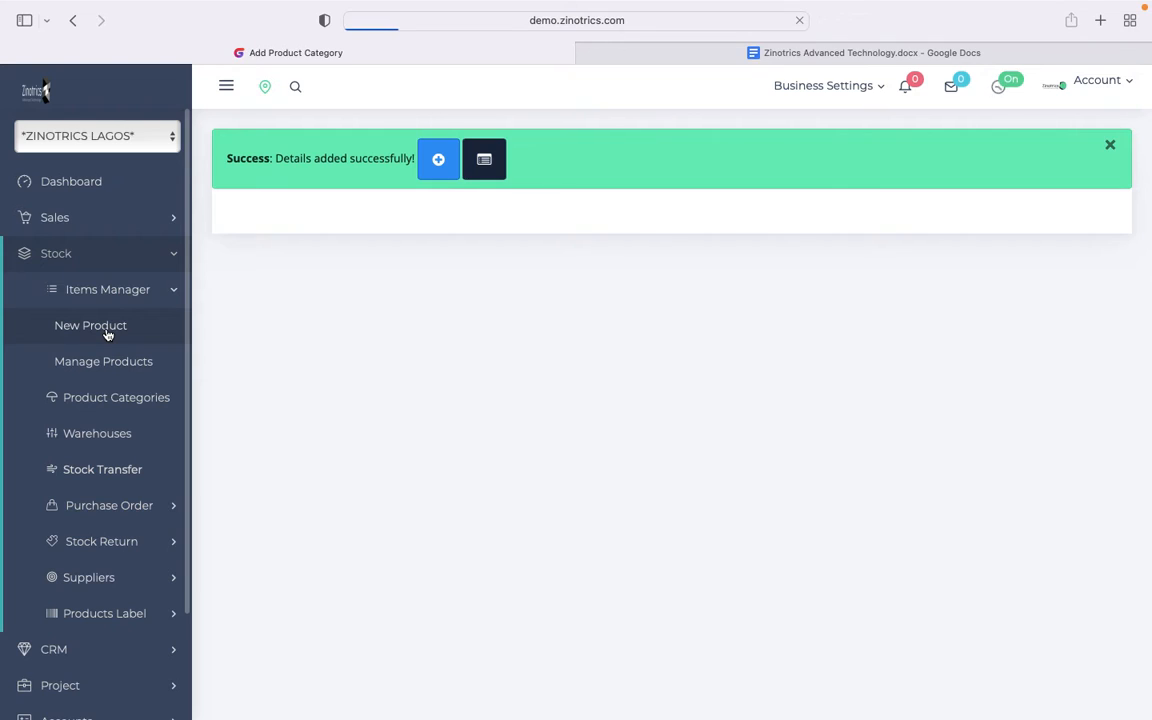
left_click(392, 254)
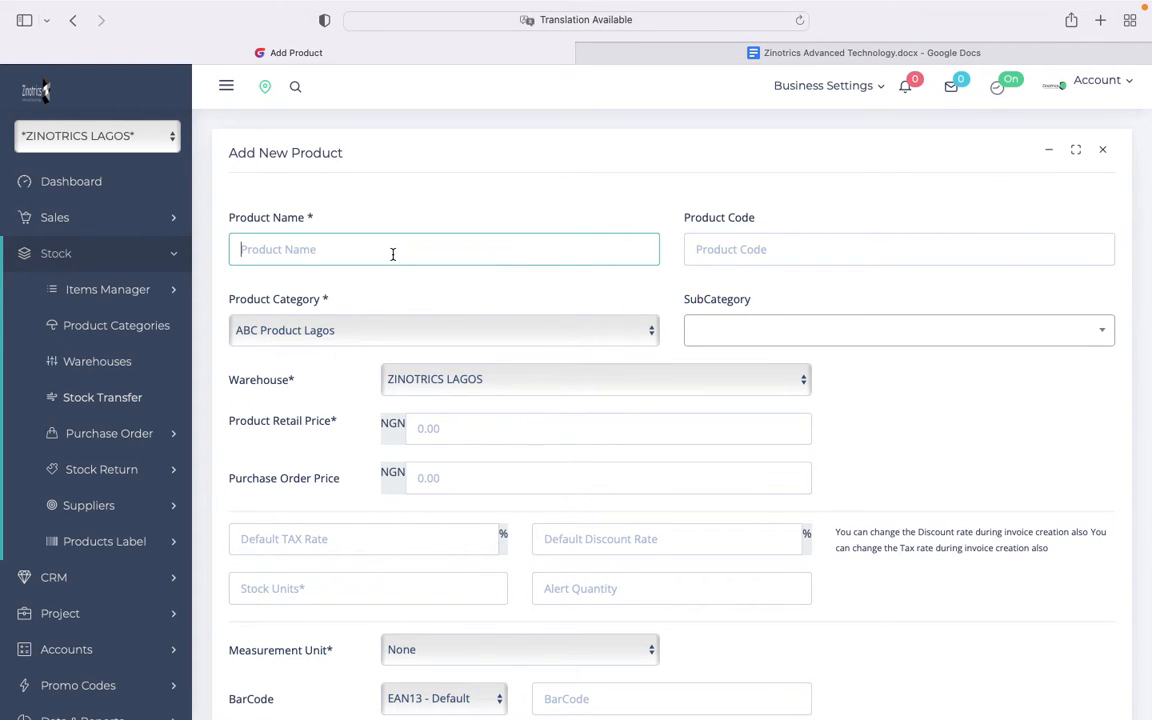
type("ABC ")
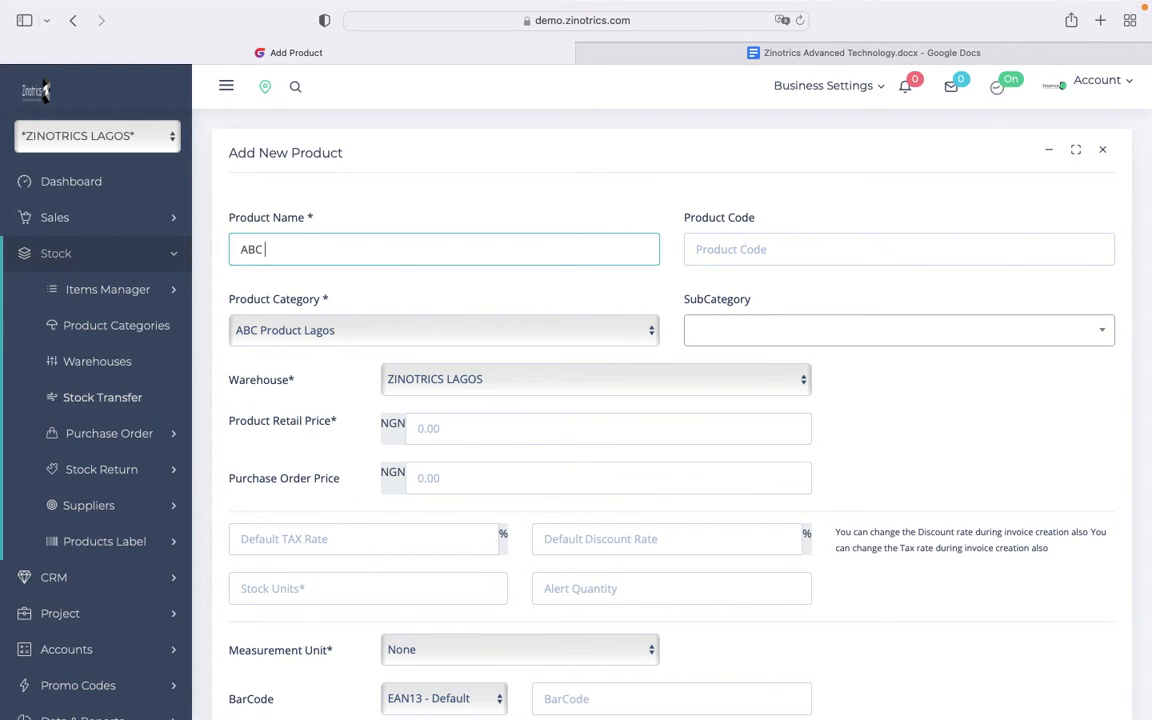
type("Product 1")
key("super+a")
key("super+c")
left_click(716, 253)
key("super+v")
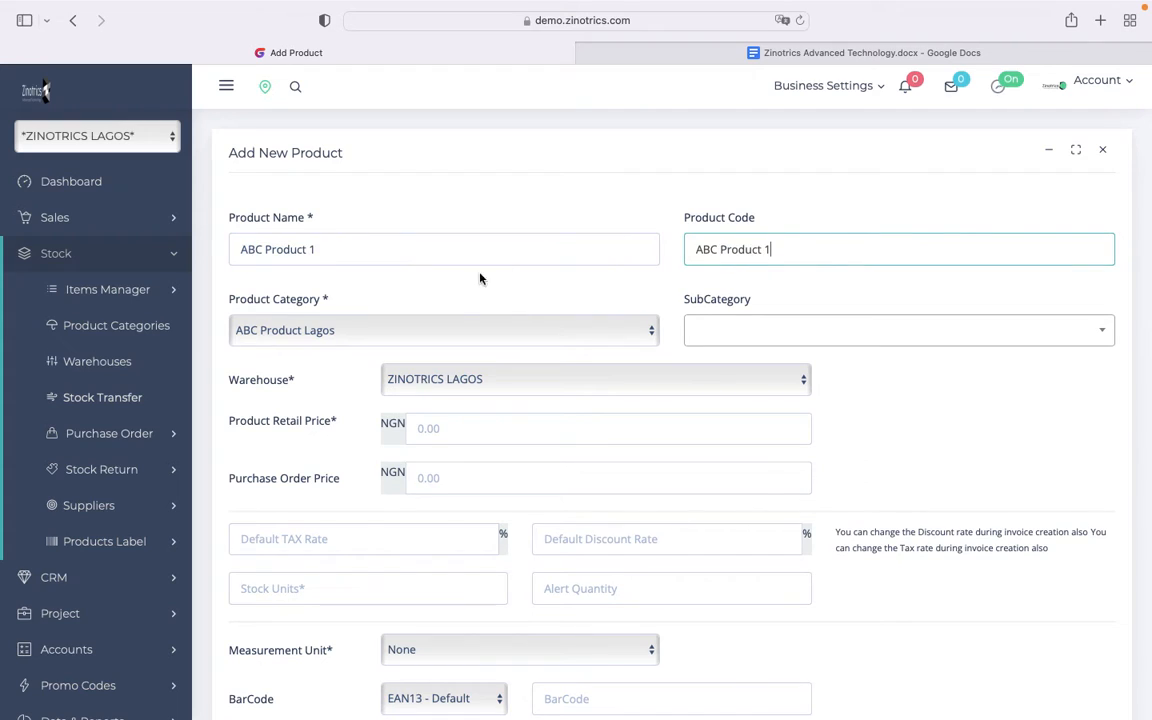
Check the subcategories offered for the ABC Product Lagos and Tiles categories, leaving ABC Product Lagos as the product's category
left_click(442, 335)
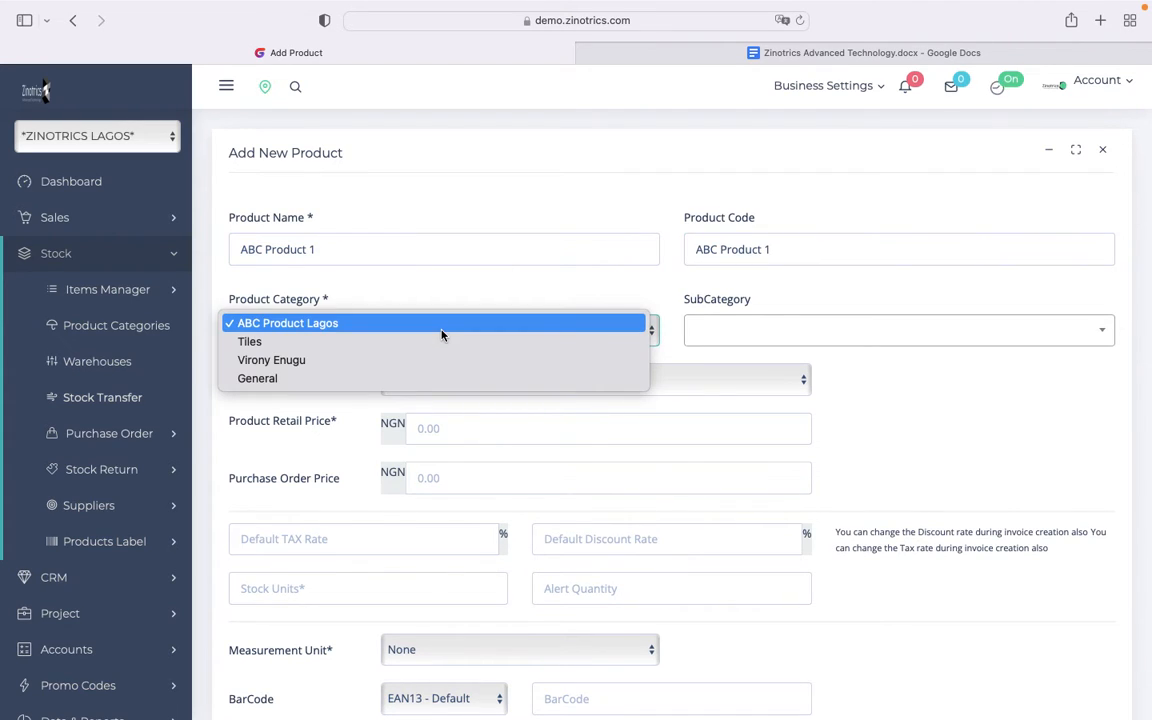
left_click(442, 334)
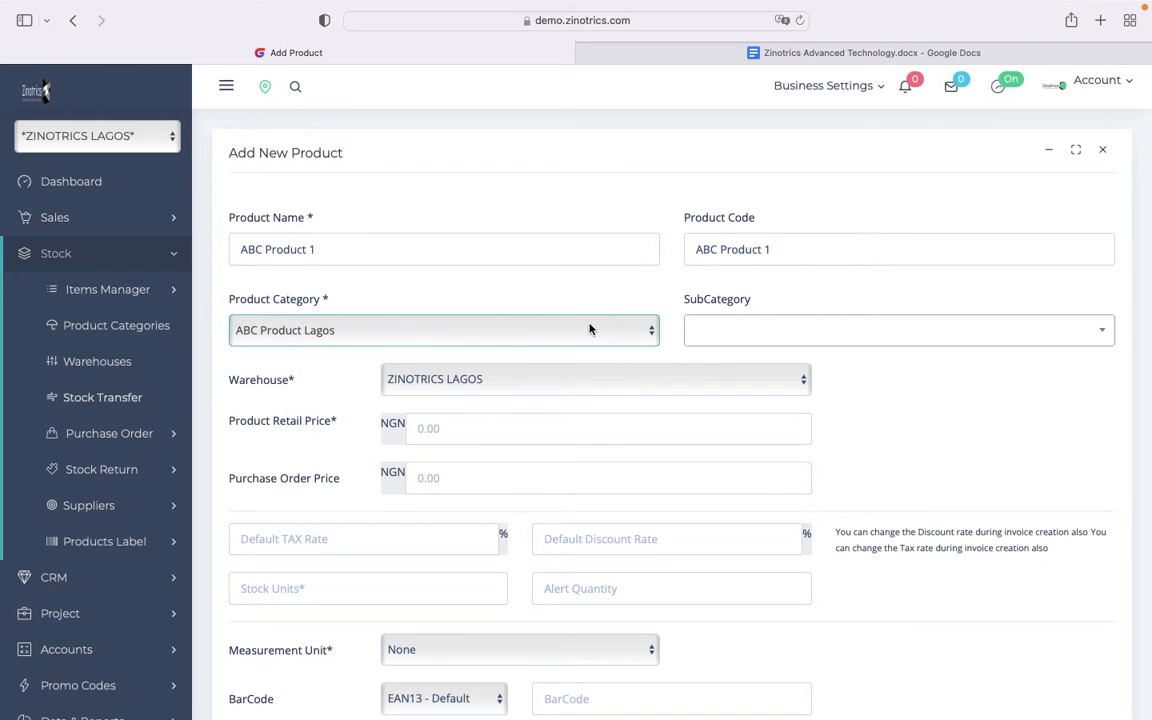
left_click(727, 332)
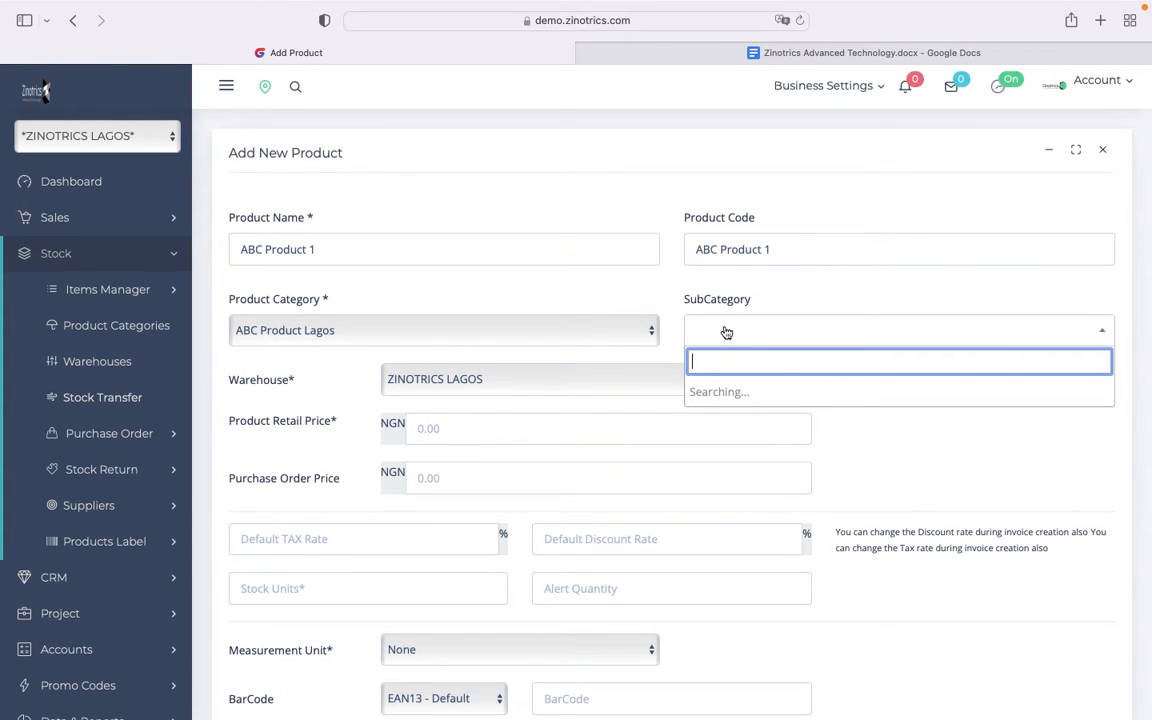
left_click(500, 332)
left_click(432, 338)
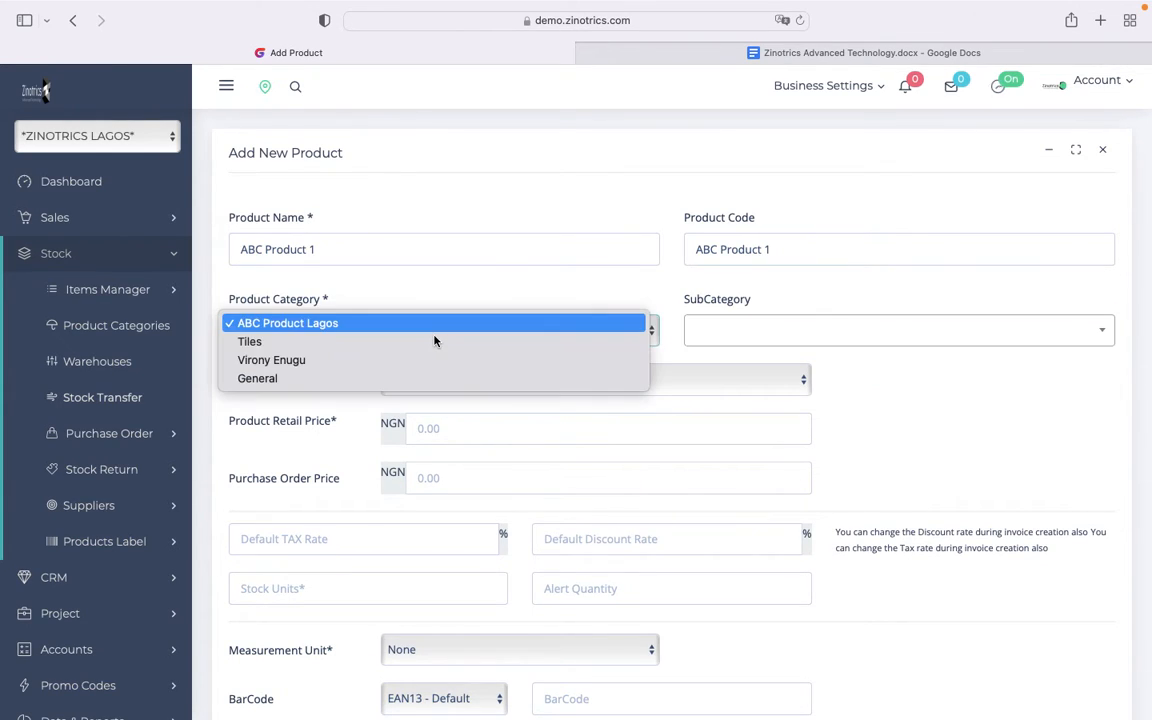
left_click(378, 343)
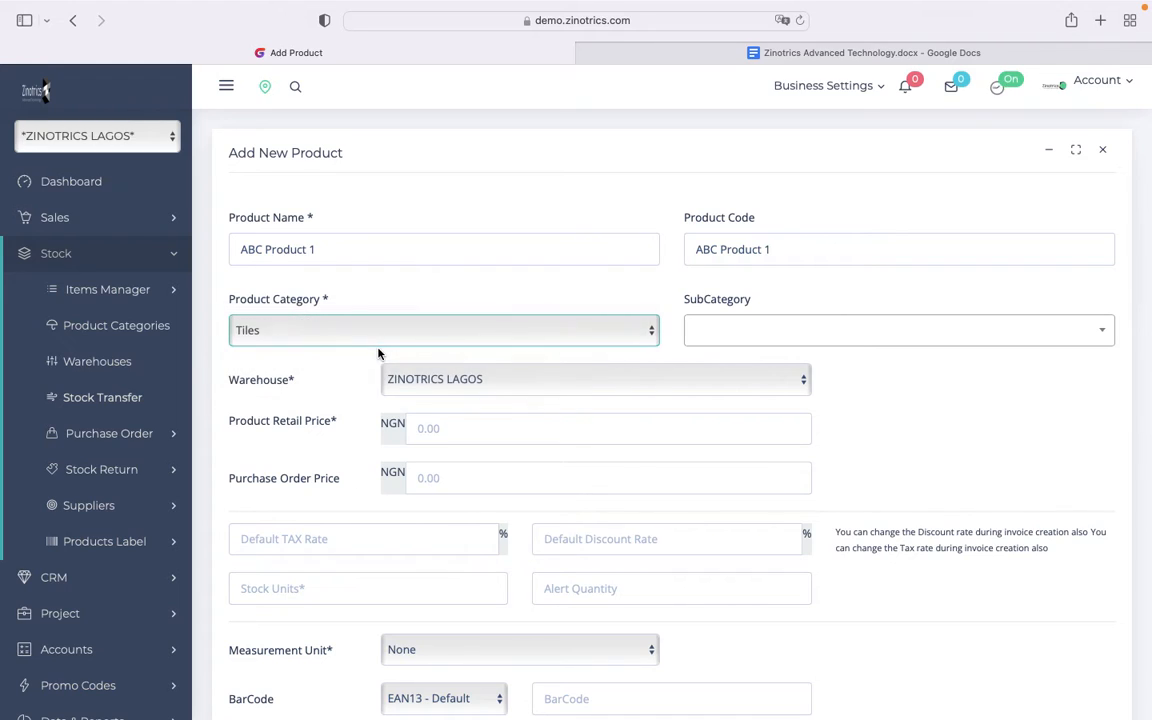
left_click(733, 334)
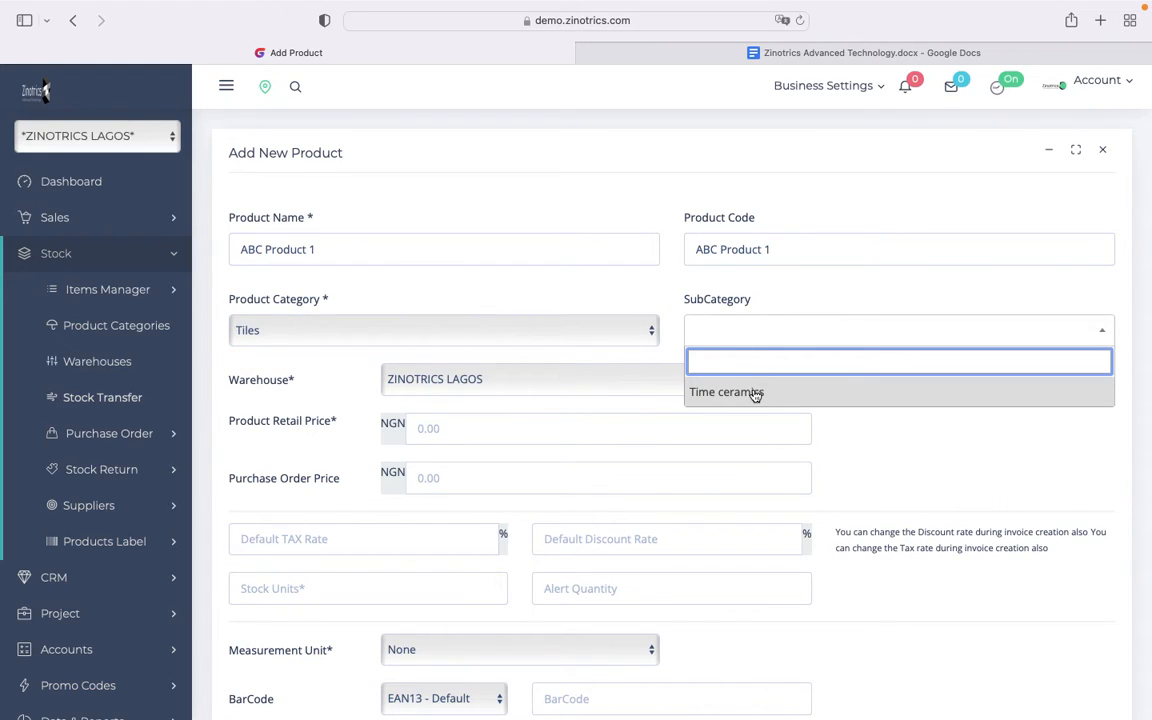
left_click(497, 318)
left_click(450, 325)
left_click(380, 325)
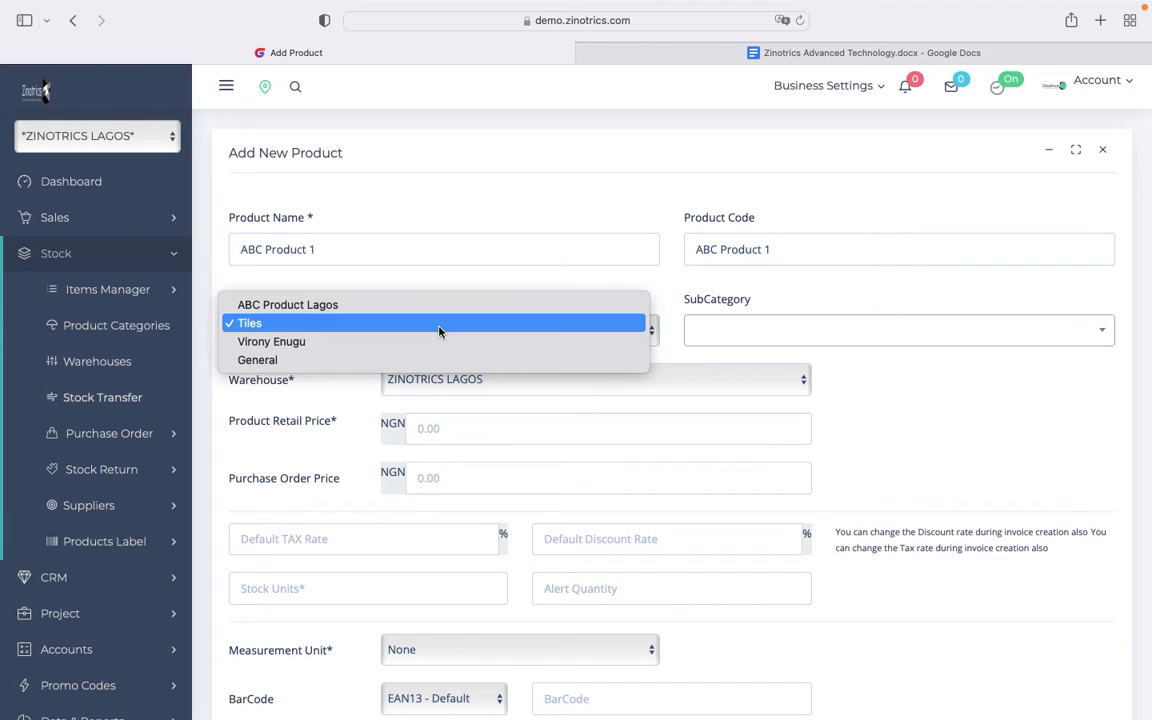
left_click(383, 307)
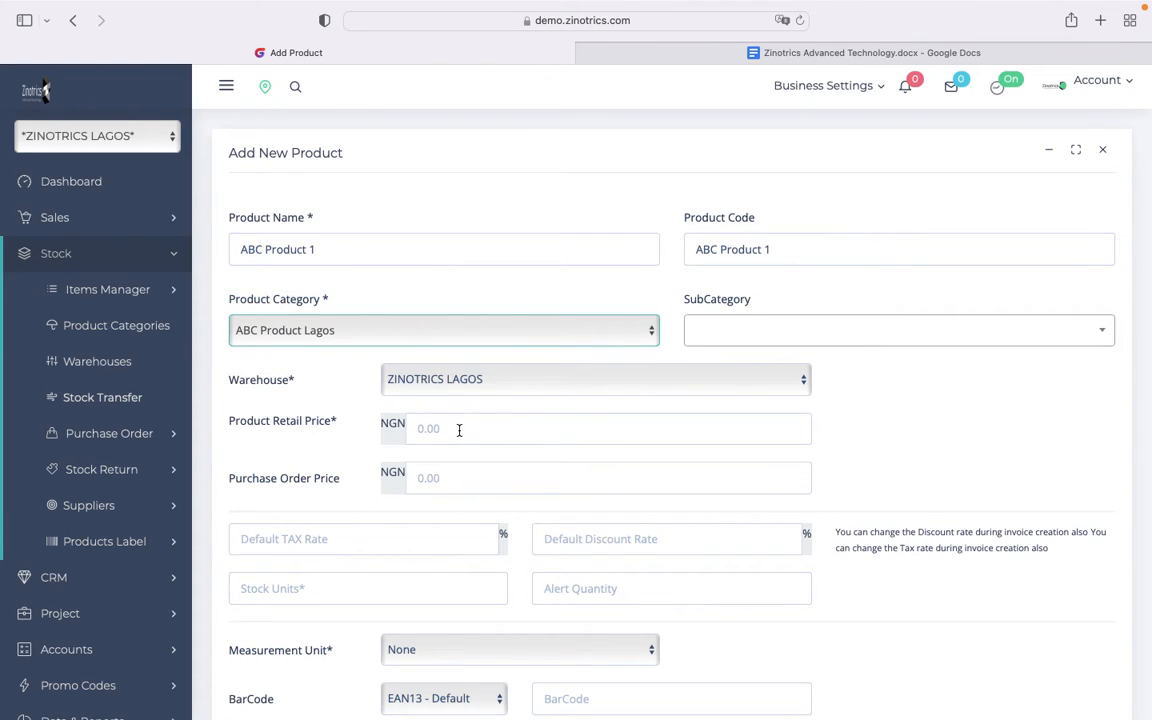
Set the product's retail price to NGN 4000 and its purchase order price to NGN 3500
scroll(459, 430, "down", 1)
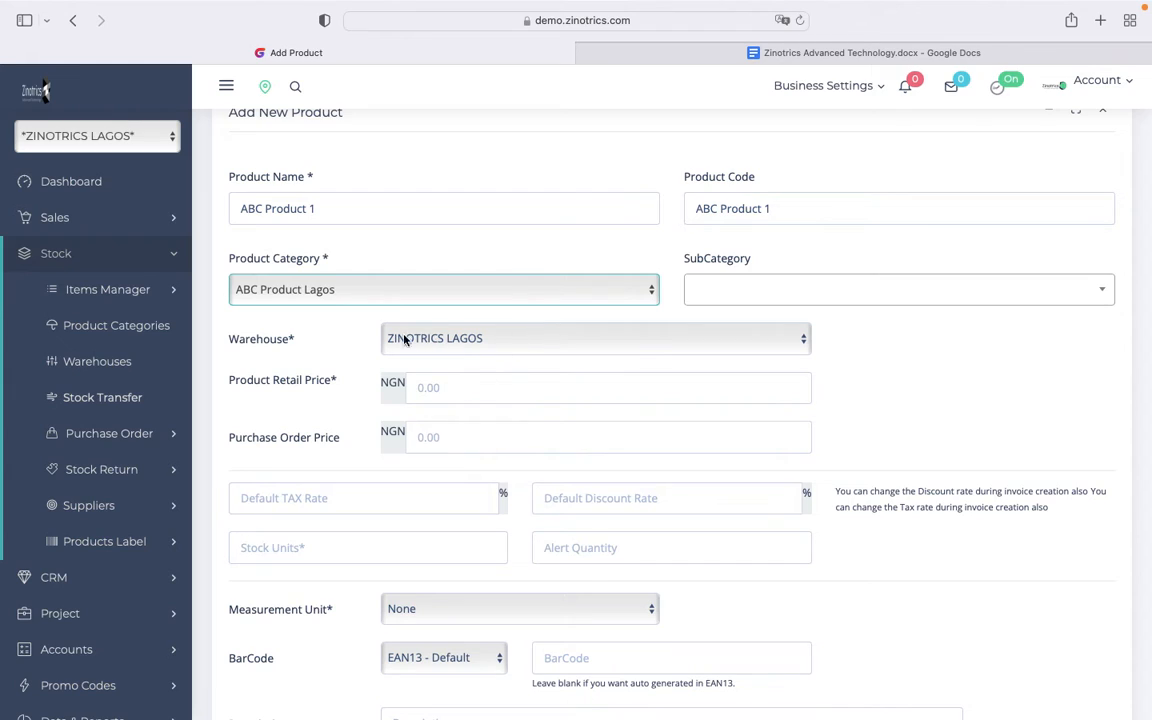
left_click(456, 388)
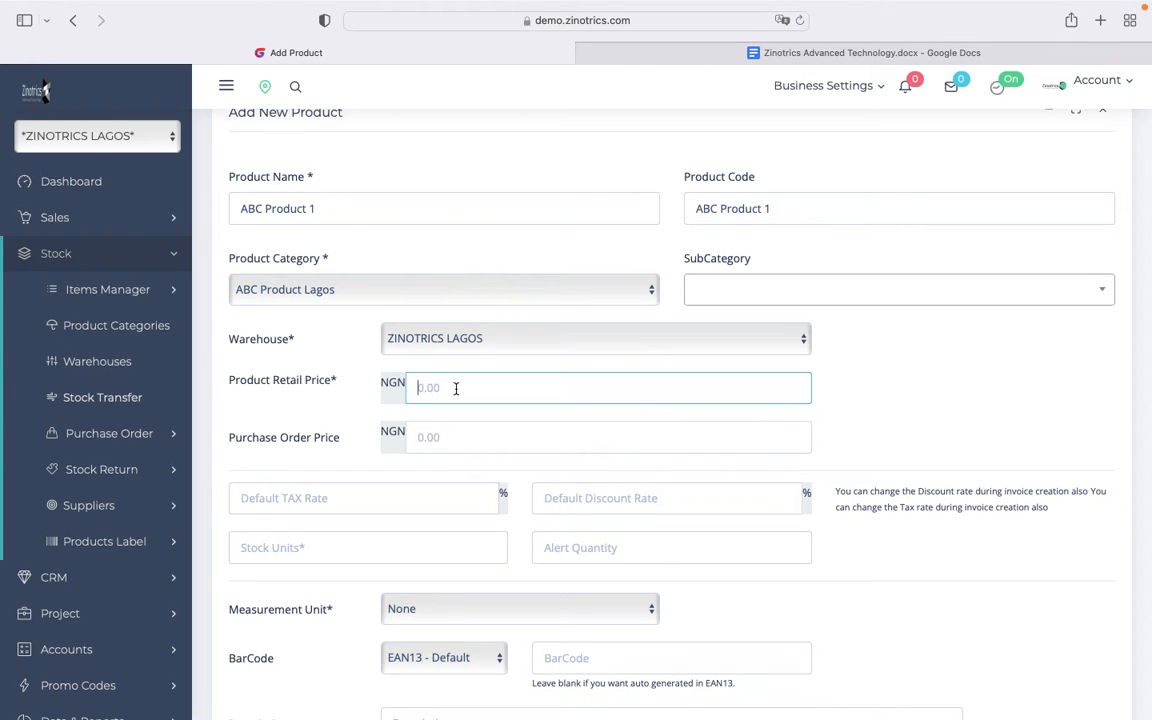
type("4000")
left_click(446, 437)
type("3500")
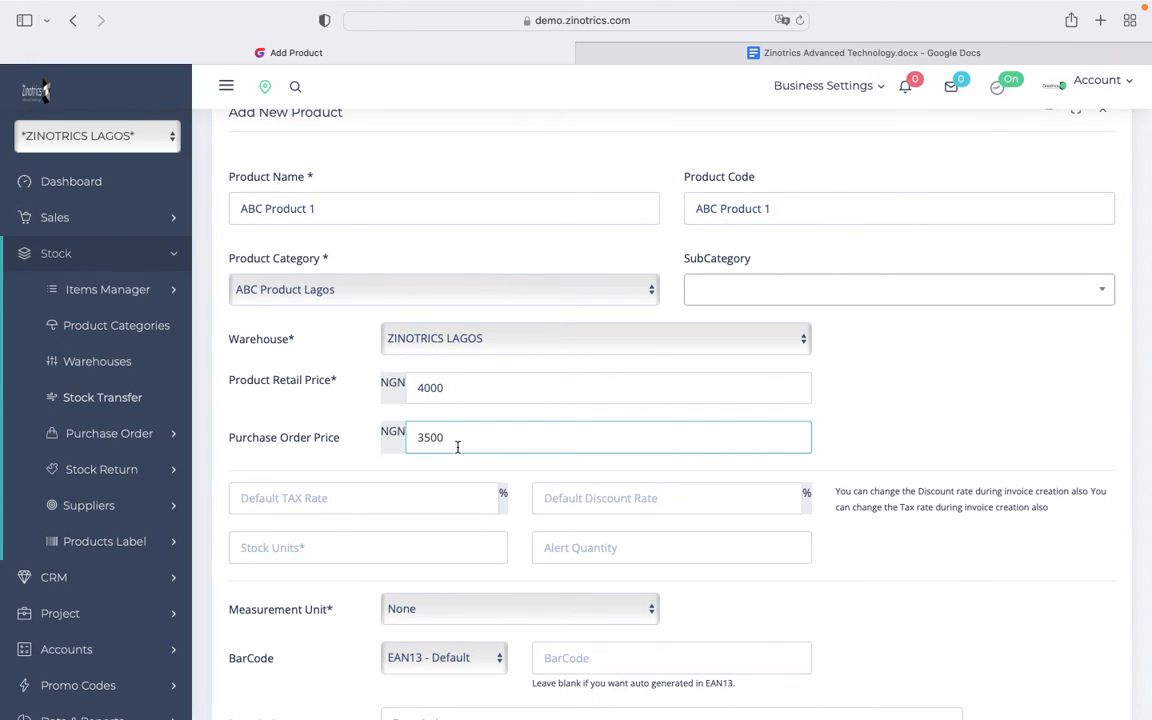
Set the product's default tax rate to 7.5%, stock units to 40 and default discount rate to 0%
left_click(417, 505)
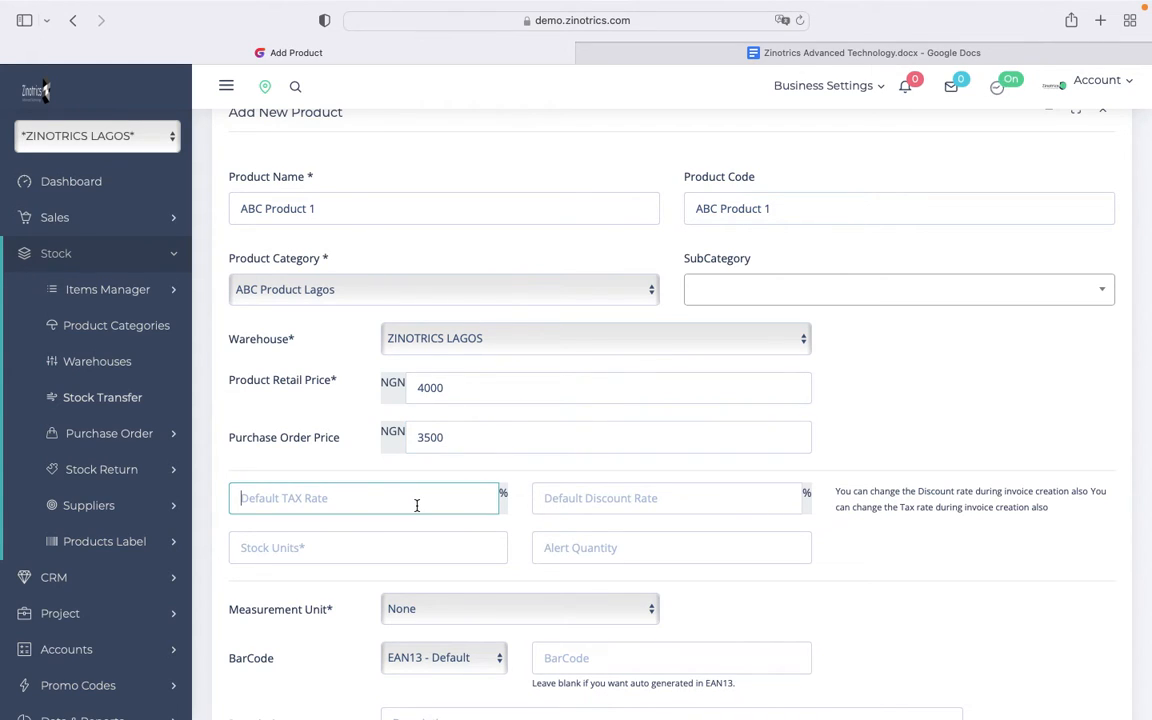
type("7.5")
left_click(420, 557)
type("40")
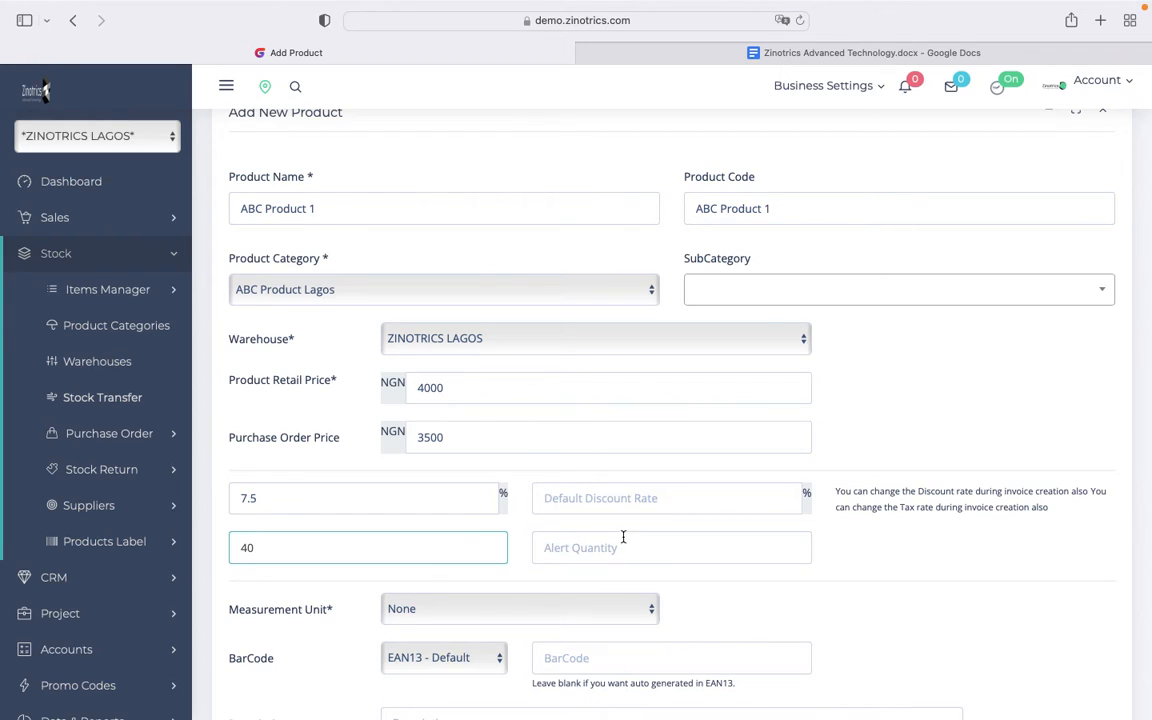
left_click(630, 498)
type("0")
Set the product's alert quantity to 10
left_click(674, 548)
scroll(673, 550, "down", 1)
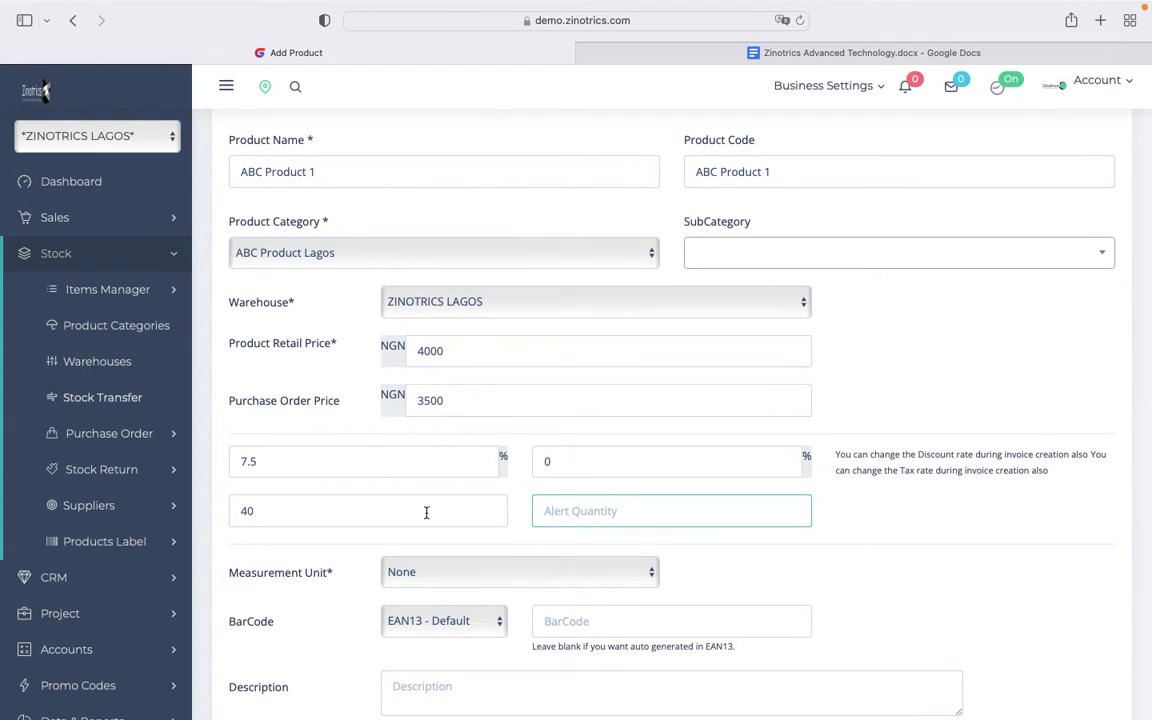
left_click(340, 512)
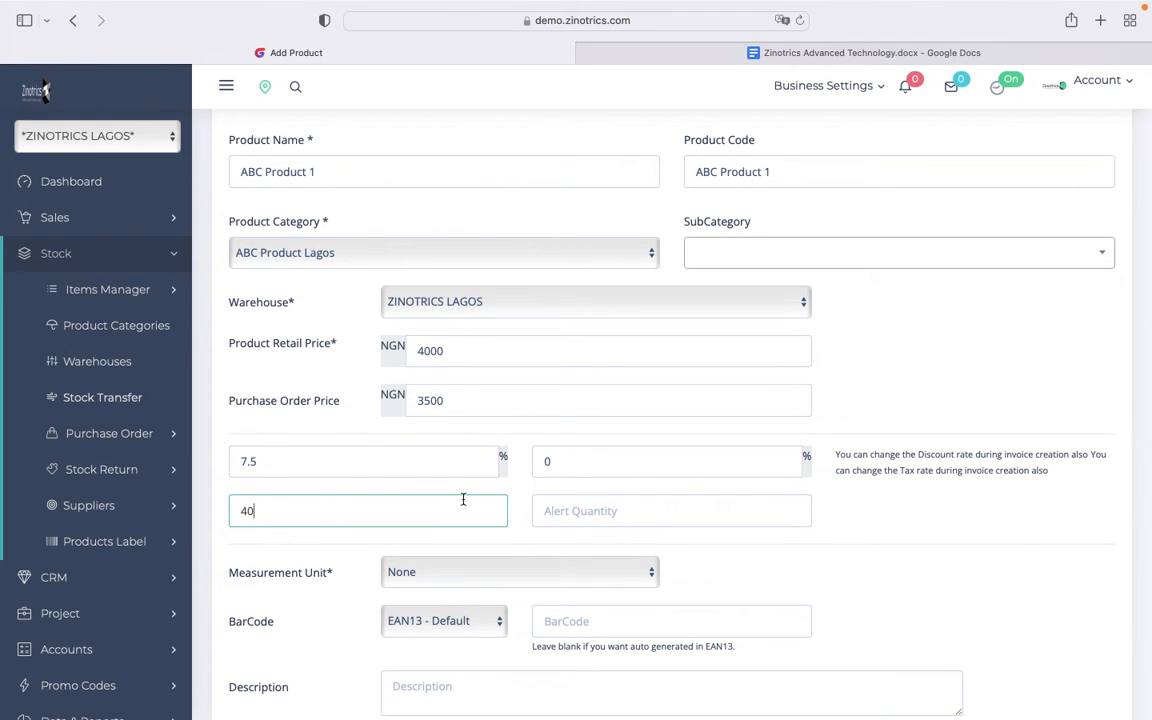
left_click(577, 511)
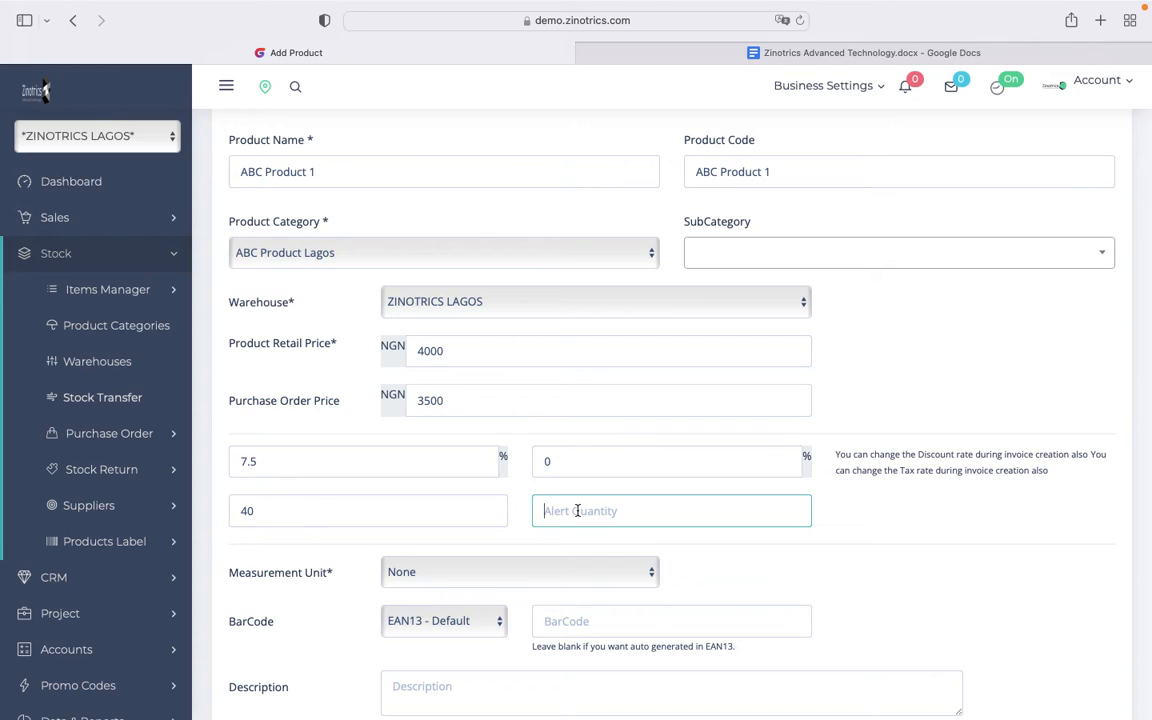
type("10")
left_click(434, 512)
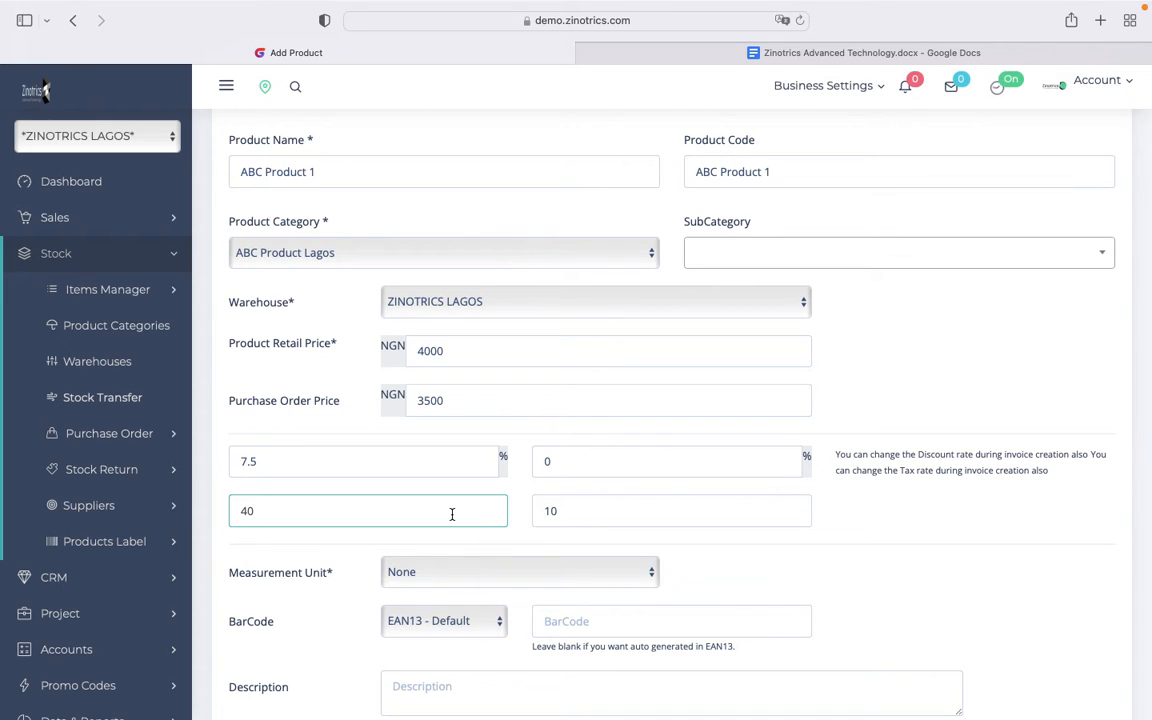
Keep the measurement unit as None and add the product to stock
scroll(452, 514, "down", 3)
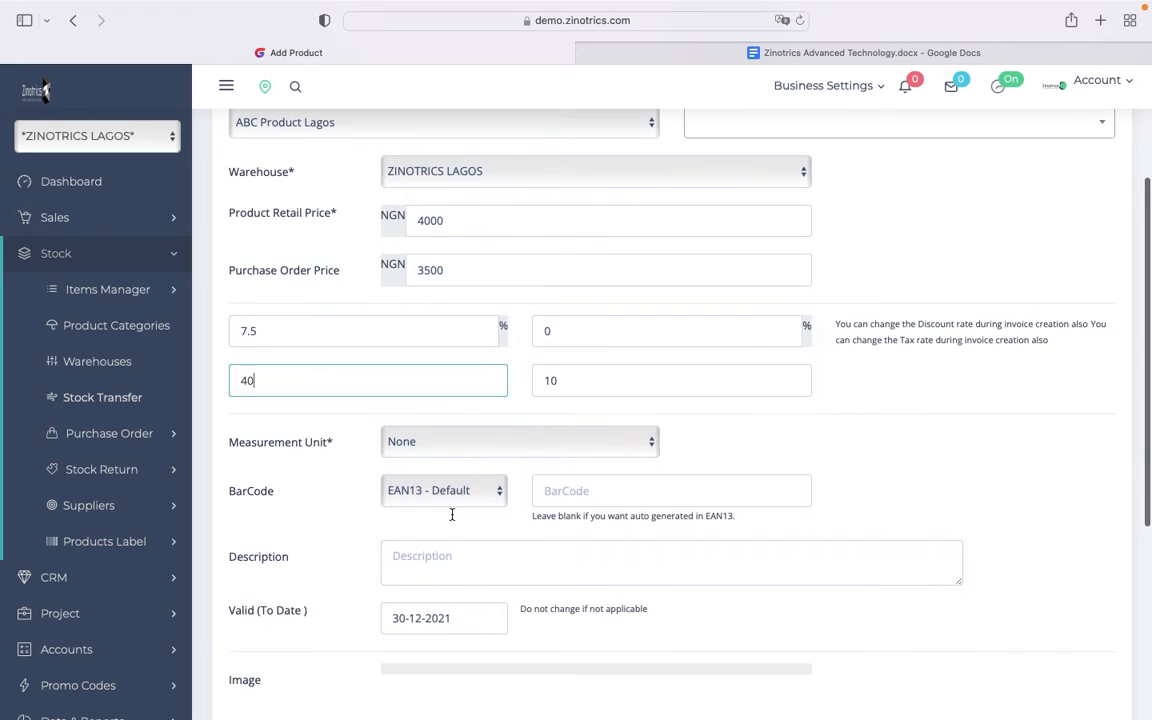
left_click(543, 445)
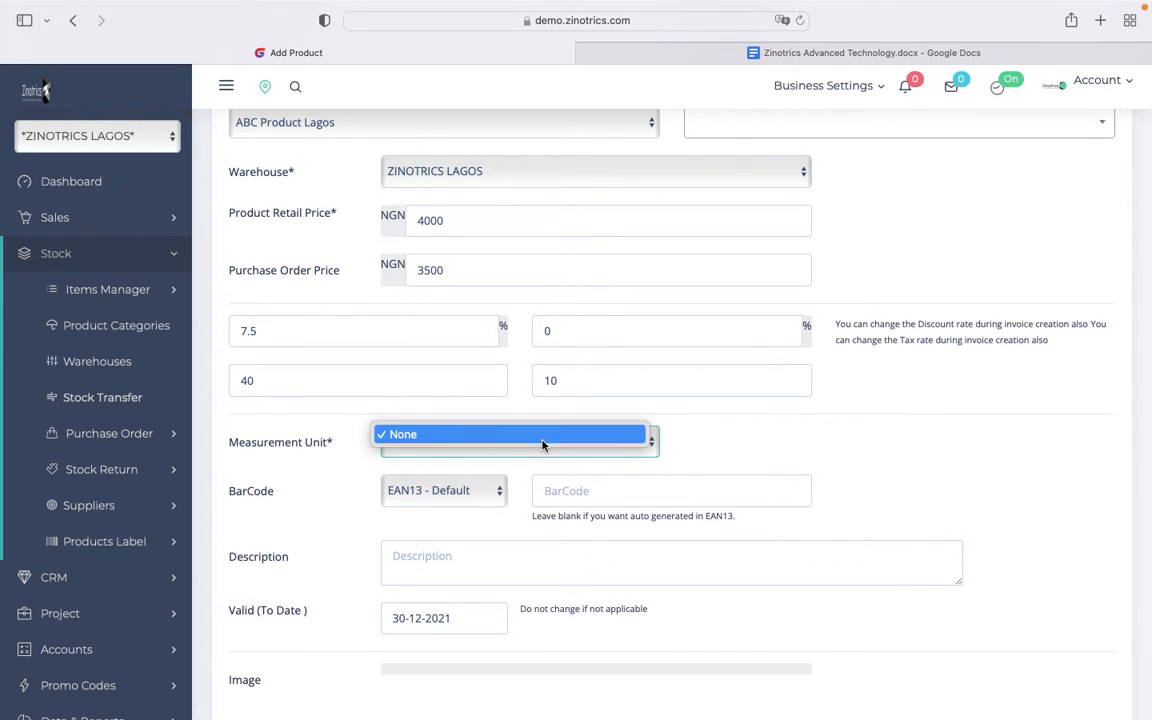
left_click(542, 440)
scroll(532, 537, "down", 7)
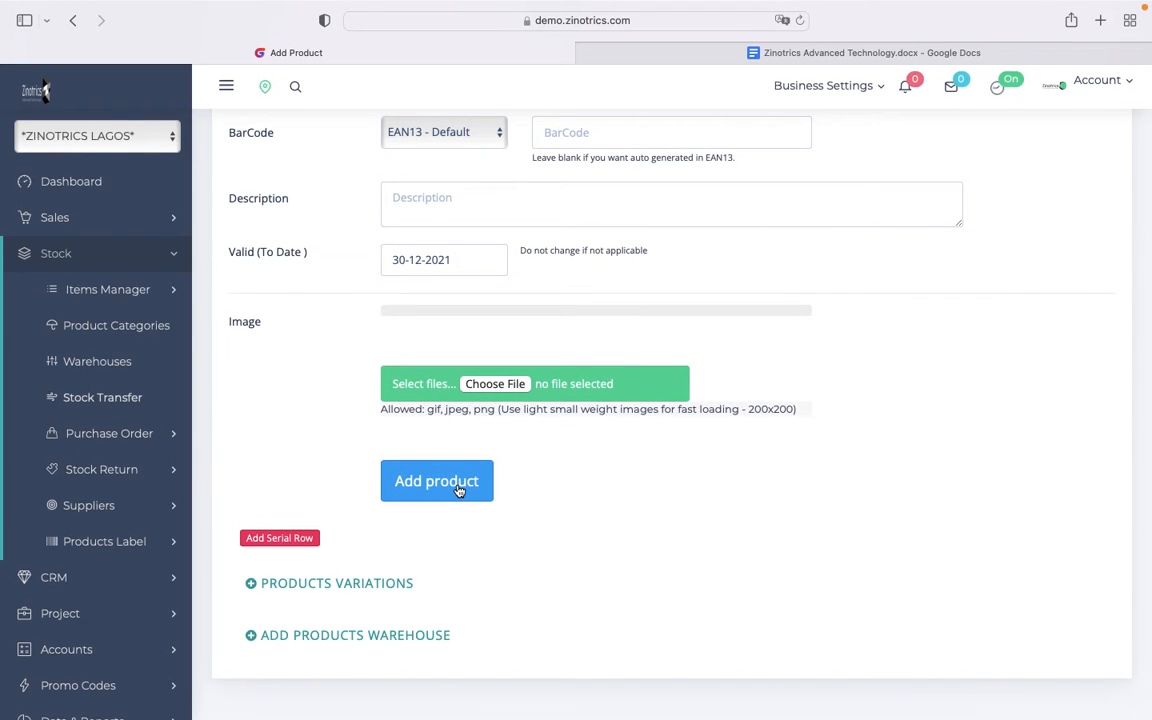
left_click(458, 488)
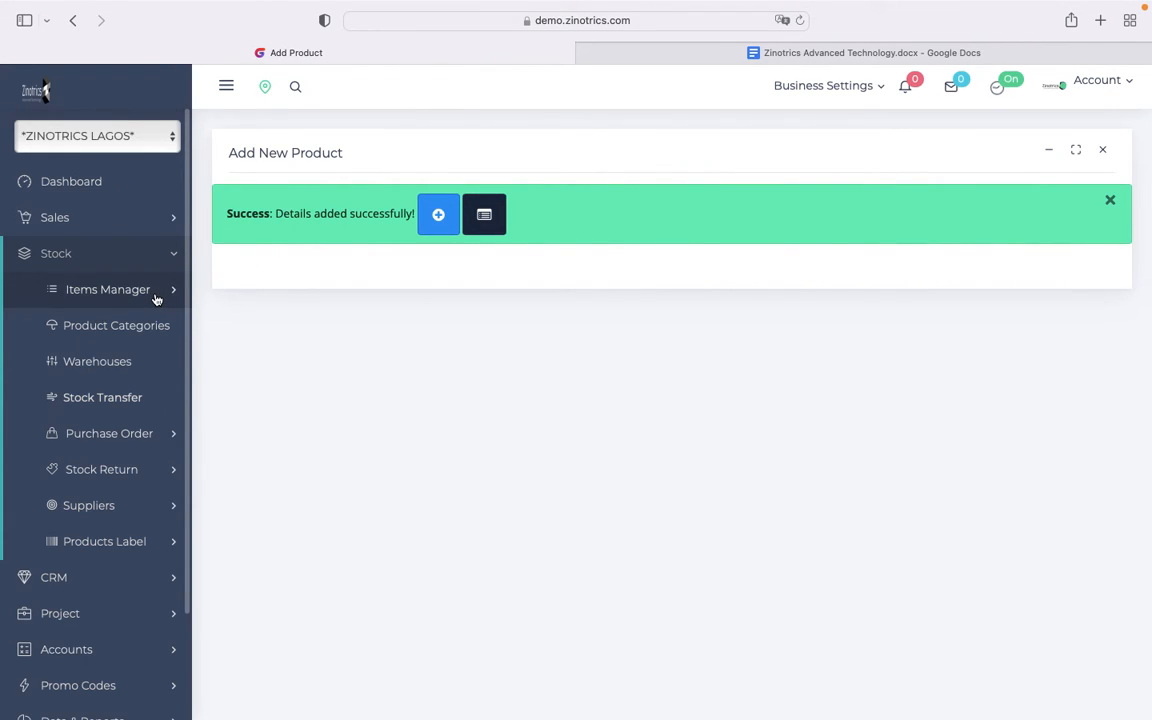
Review the new product in the products list and examine the sales and stock worth of the ABC Product Lagos category
left_click(150, 289)
left_click(120, 364)
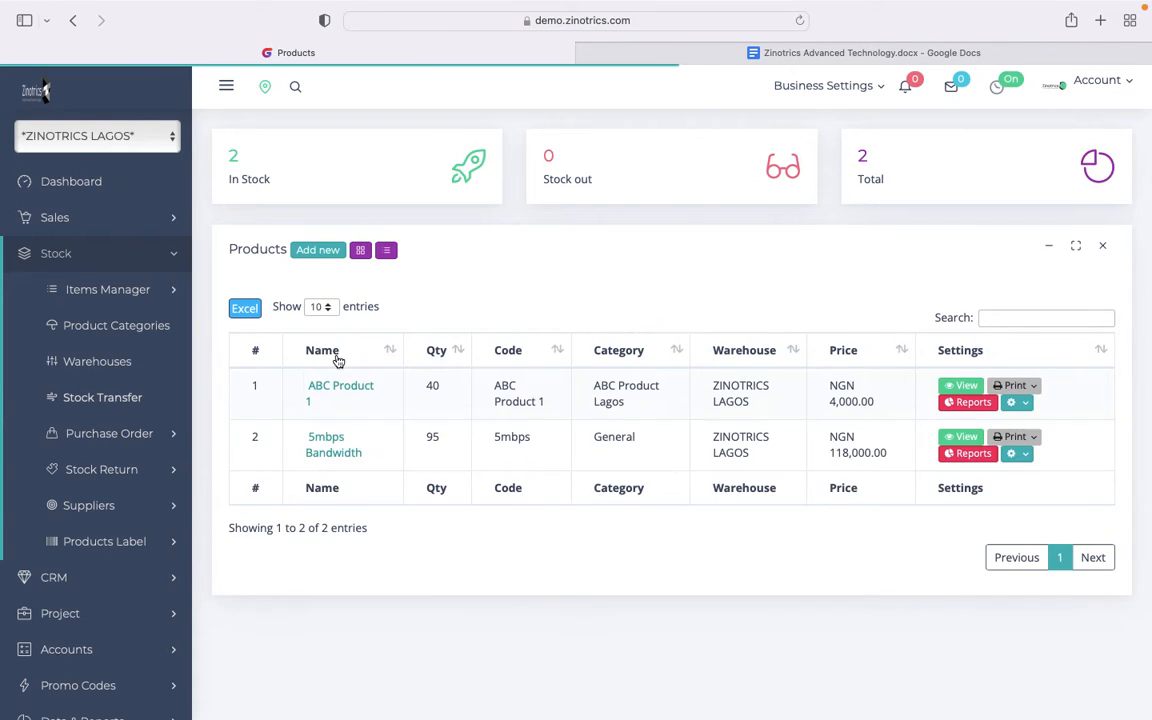
scroll(378, 492, "down", 2)
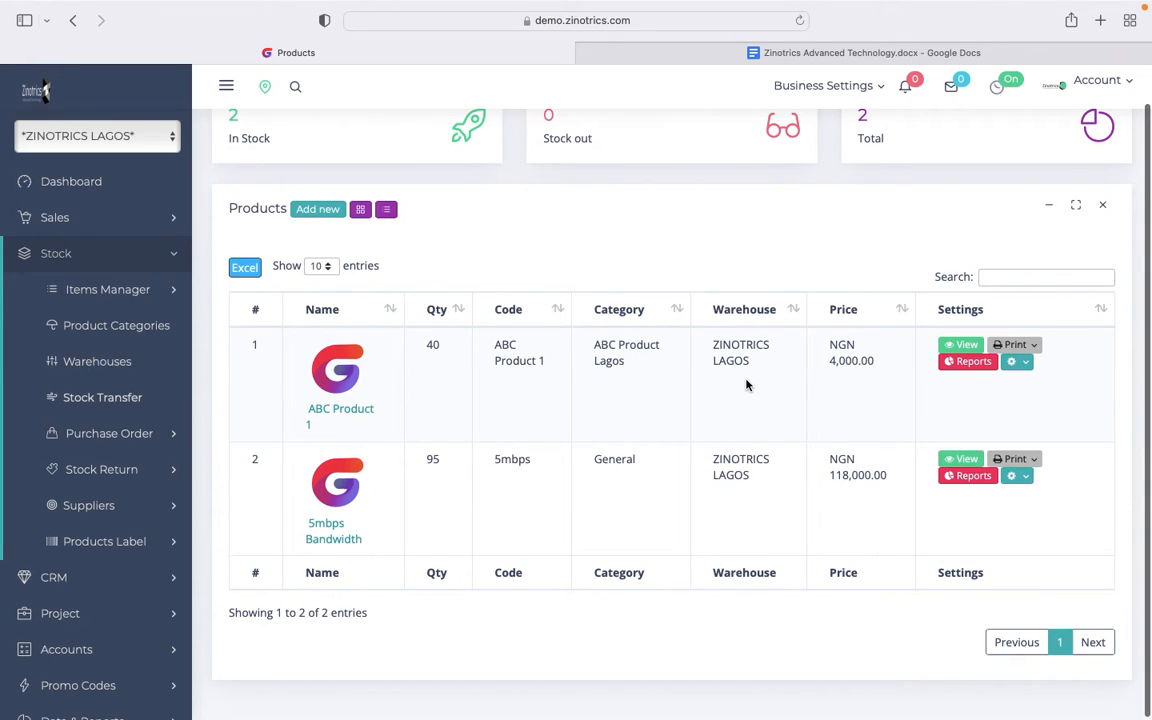
left_click(133, 334)
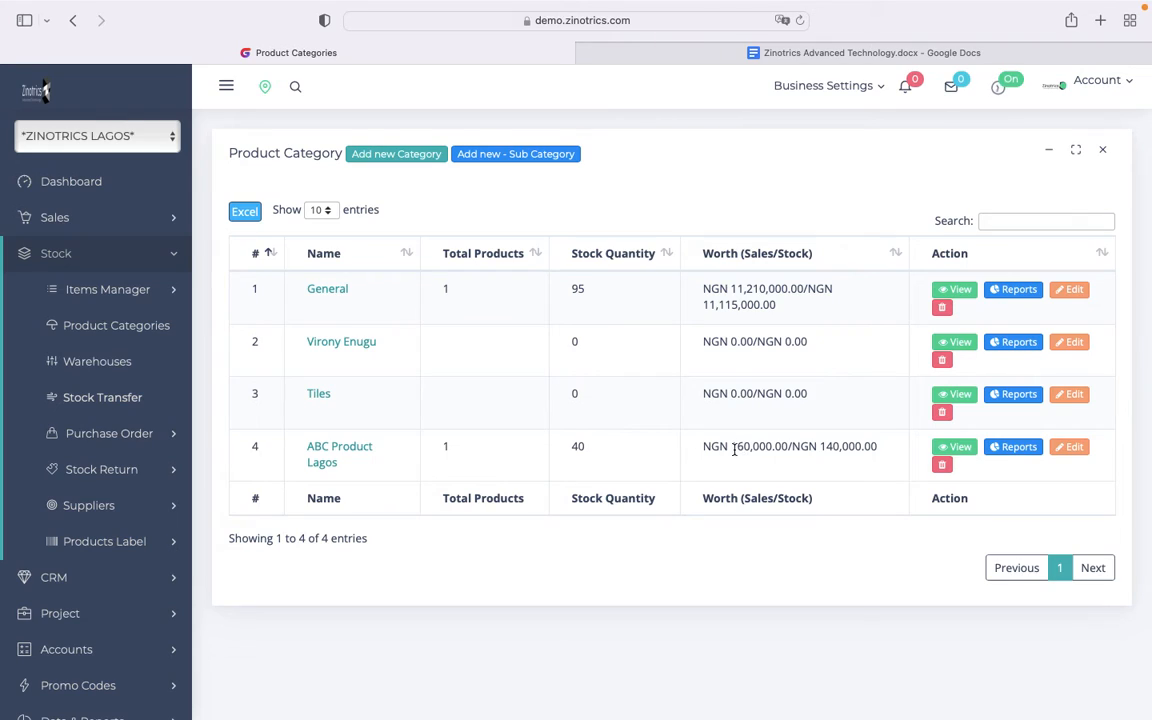
left_click_drag(701, 448, 876, 453)
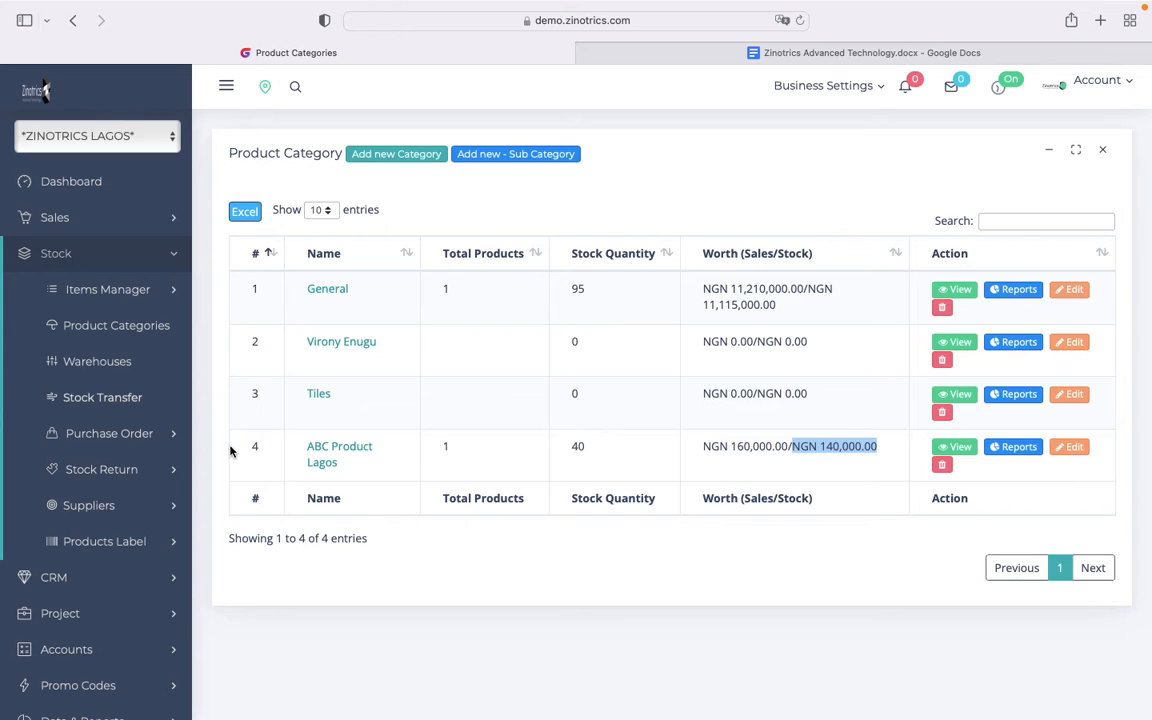
Start a new sales invoice and select the existing customer by name as its client
left_click(153, 230)
left_click(160, 253)
left_click(103, 285)
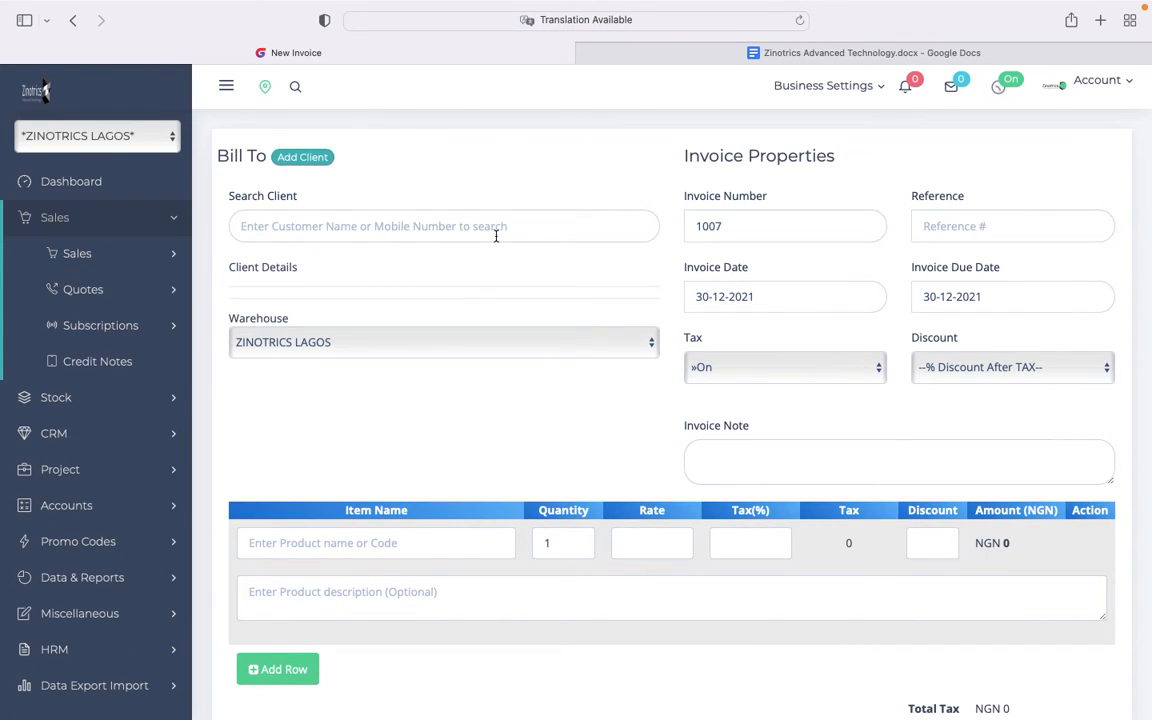
left_click(495, 230)
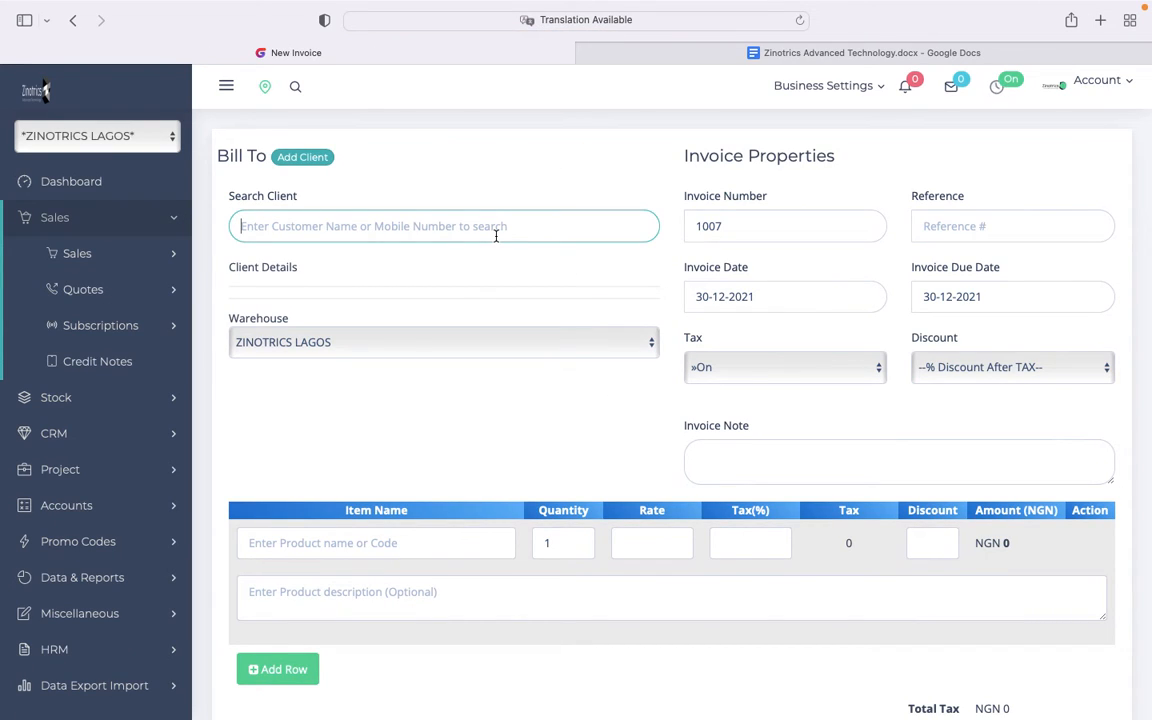
type("chuks")
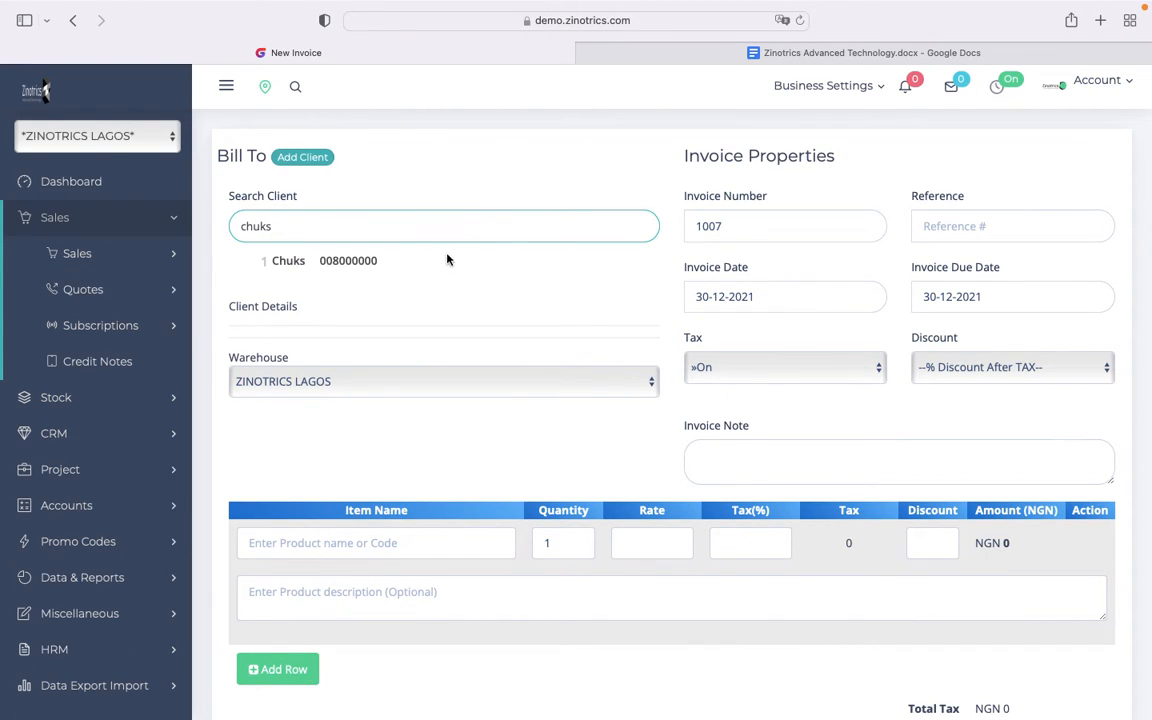
left_click(385, 264)
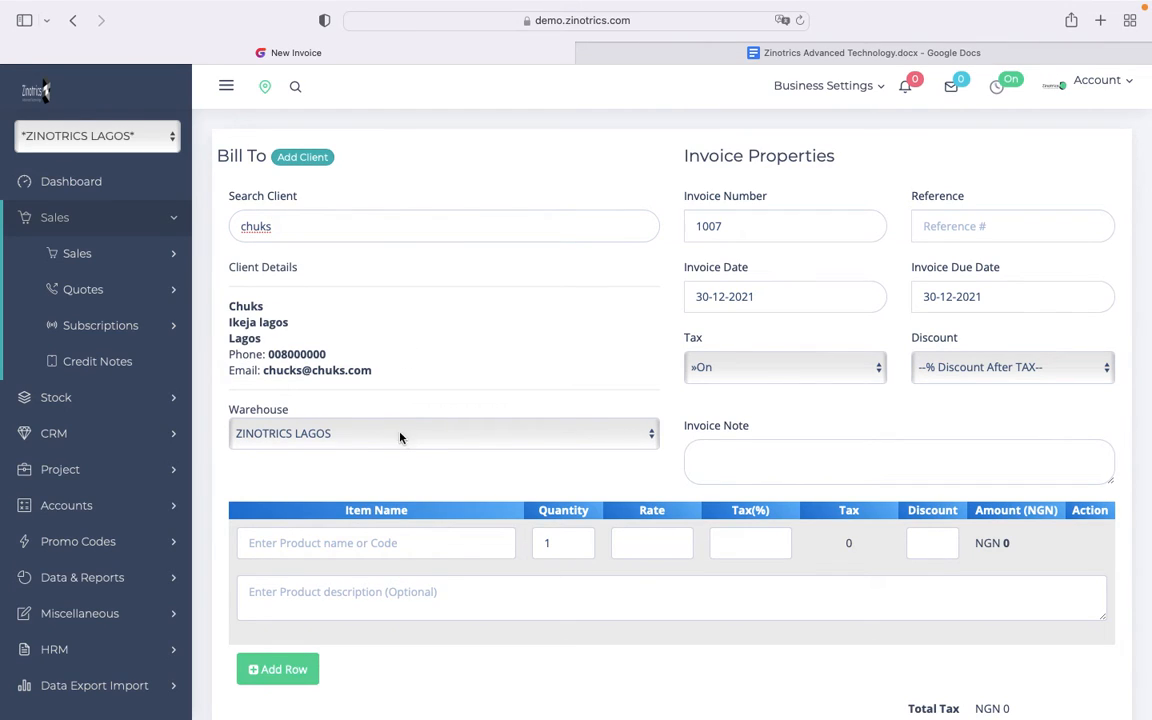
Add ABC Product 1 as the invoice's line item
scroll(410, 442, "down", 2)
left_click(470, 466)
type("abc")
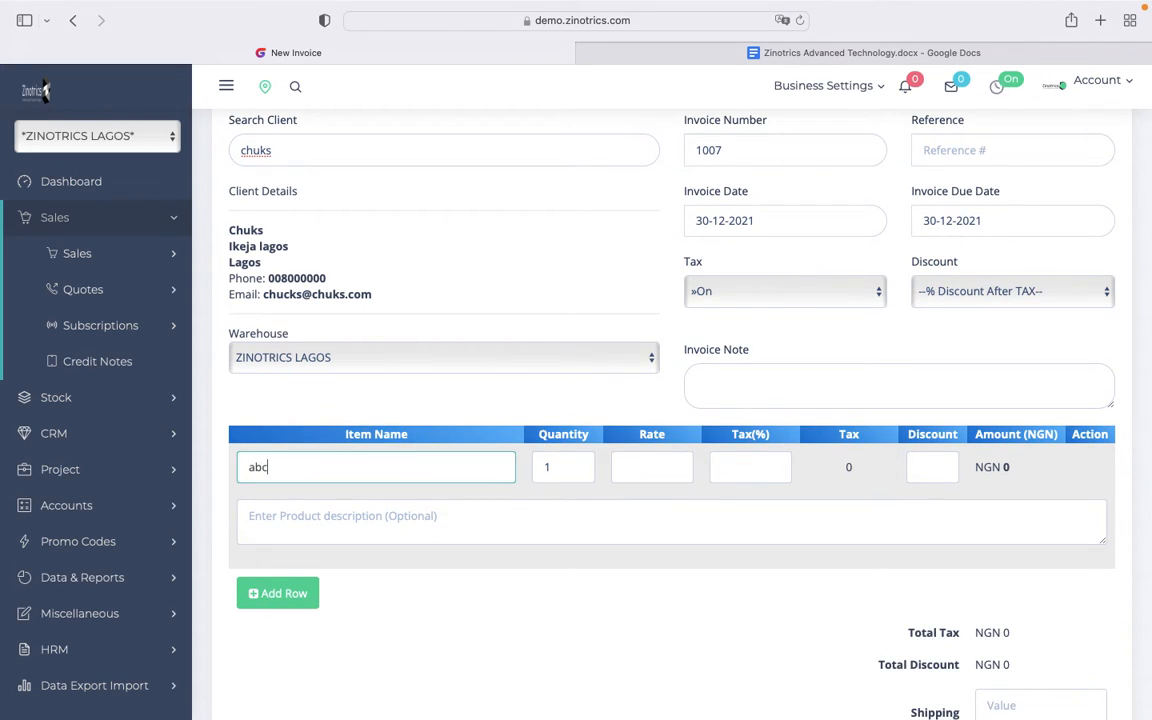
left_click(373, 497)
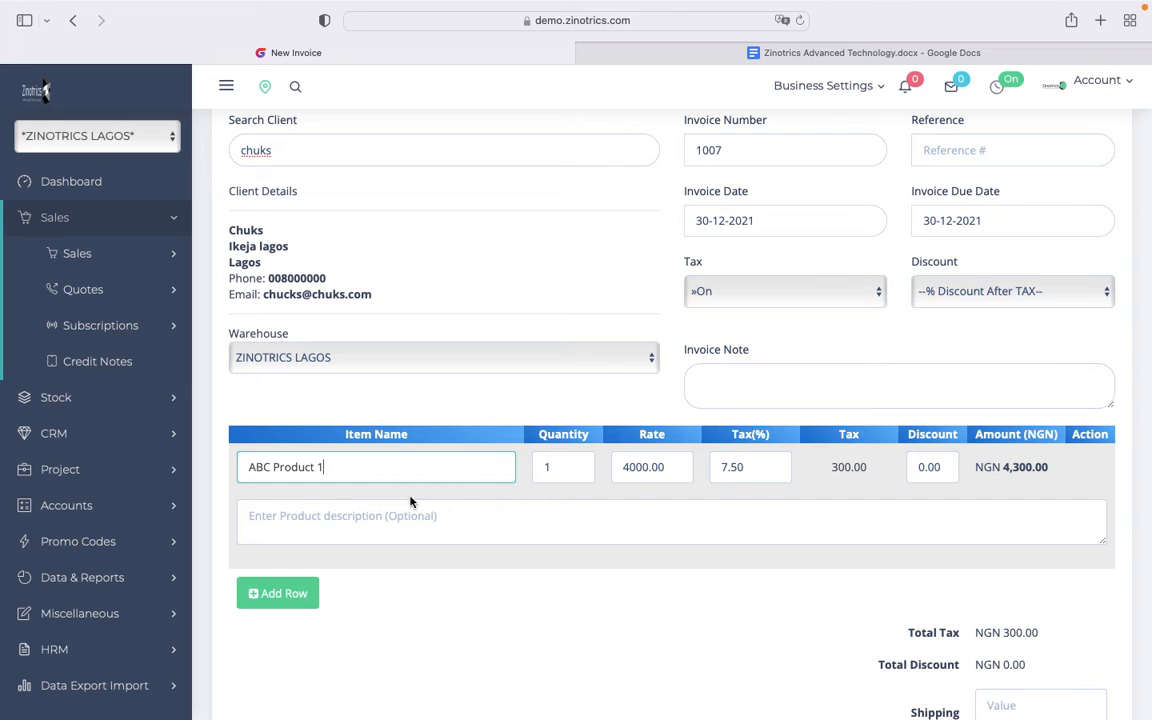
Set the ABC Product 1 quantity to 35 and generate the invoice
double_click(565, 473)
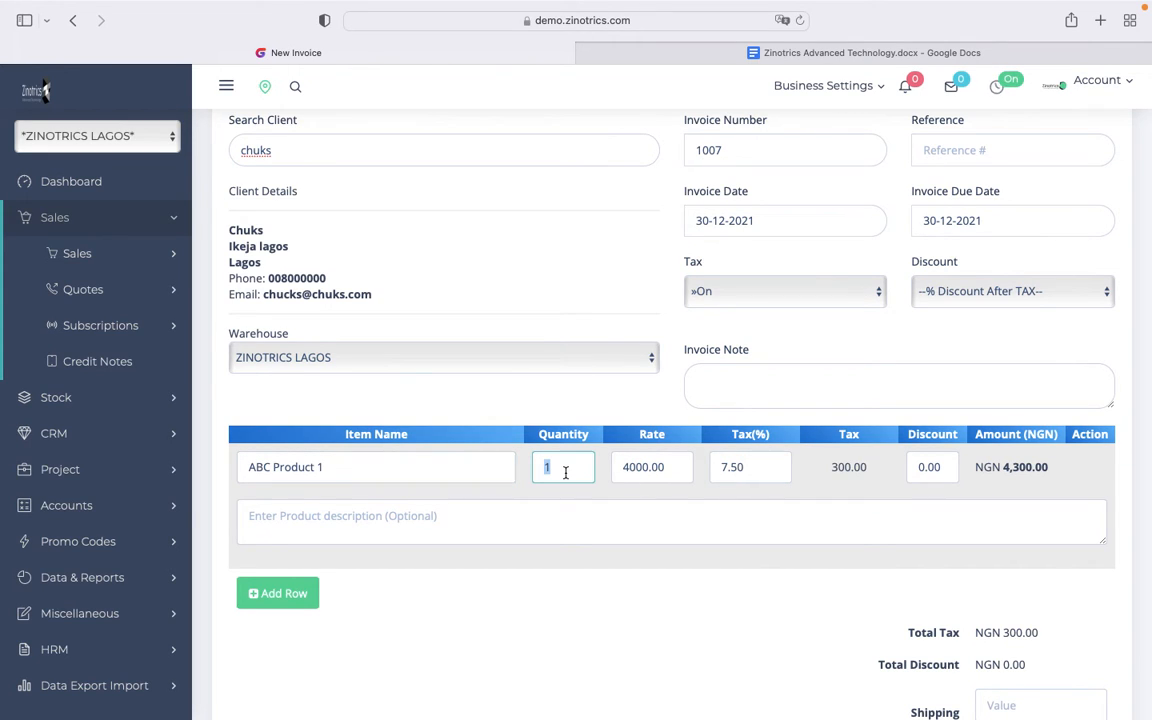
type("35")
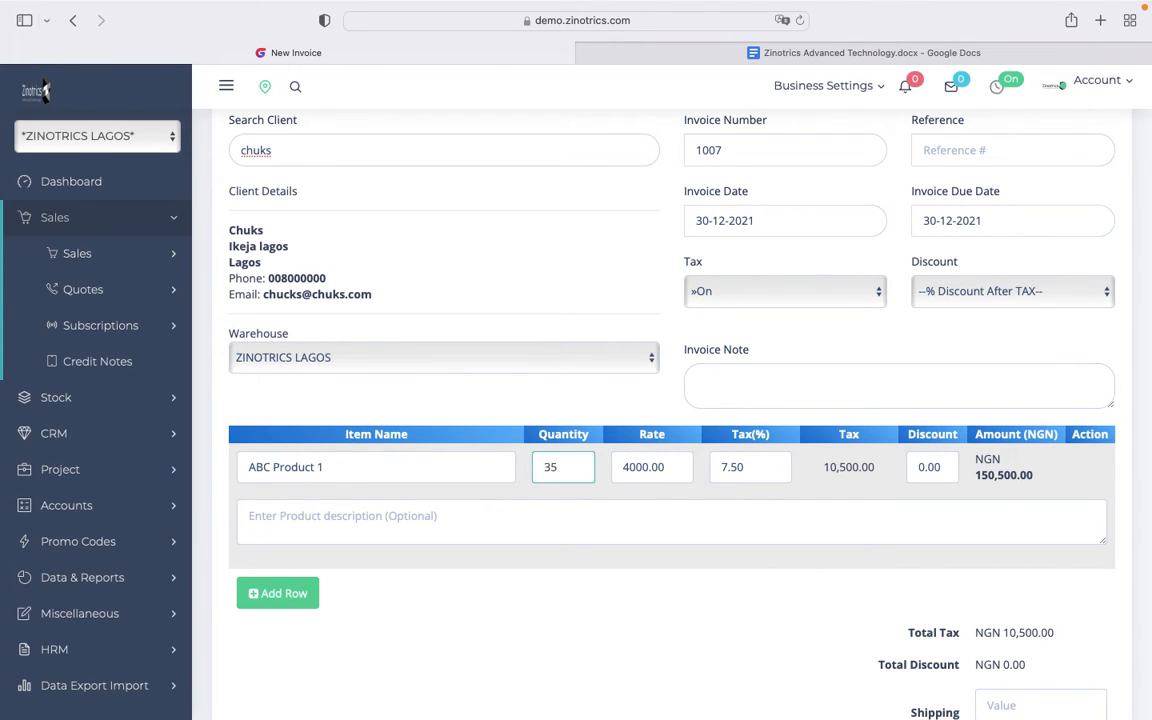
scroll(671, 478, "down", 5)
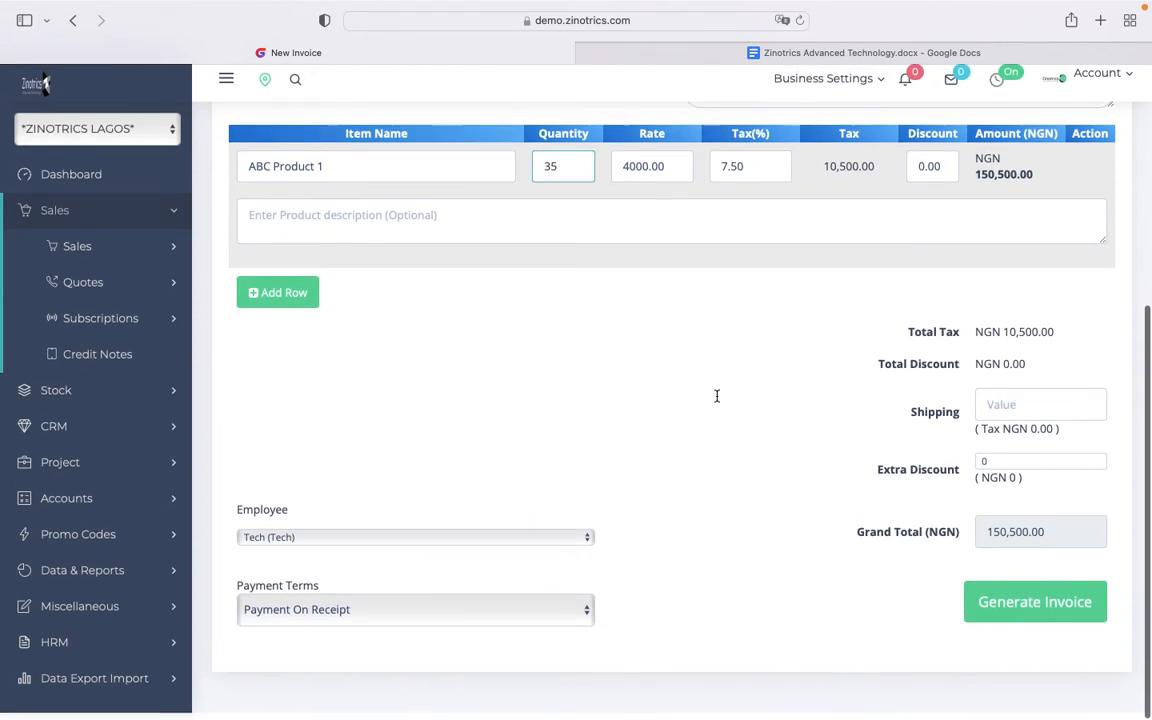
left_click(997, 608)
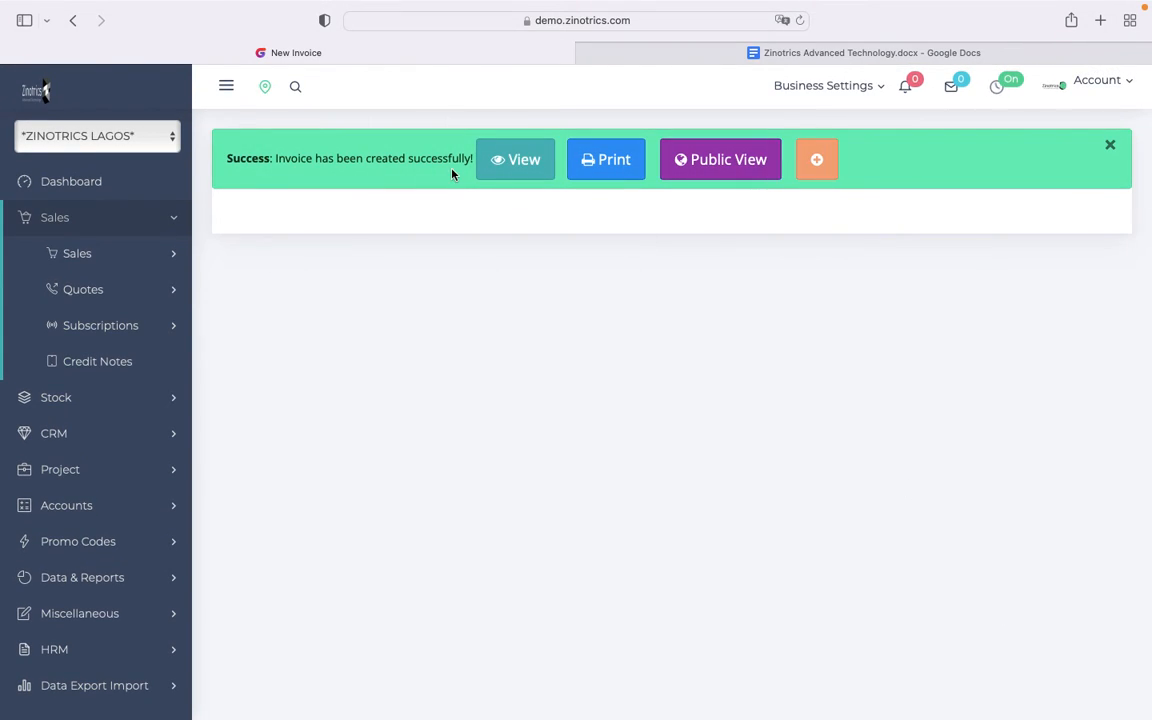
Open the dashboard and check today's and this month's invoice counts
left_click(80, 186)
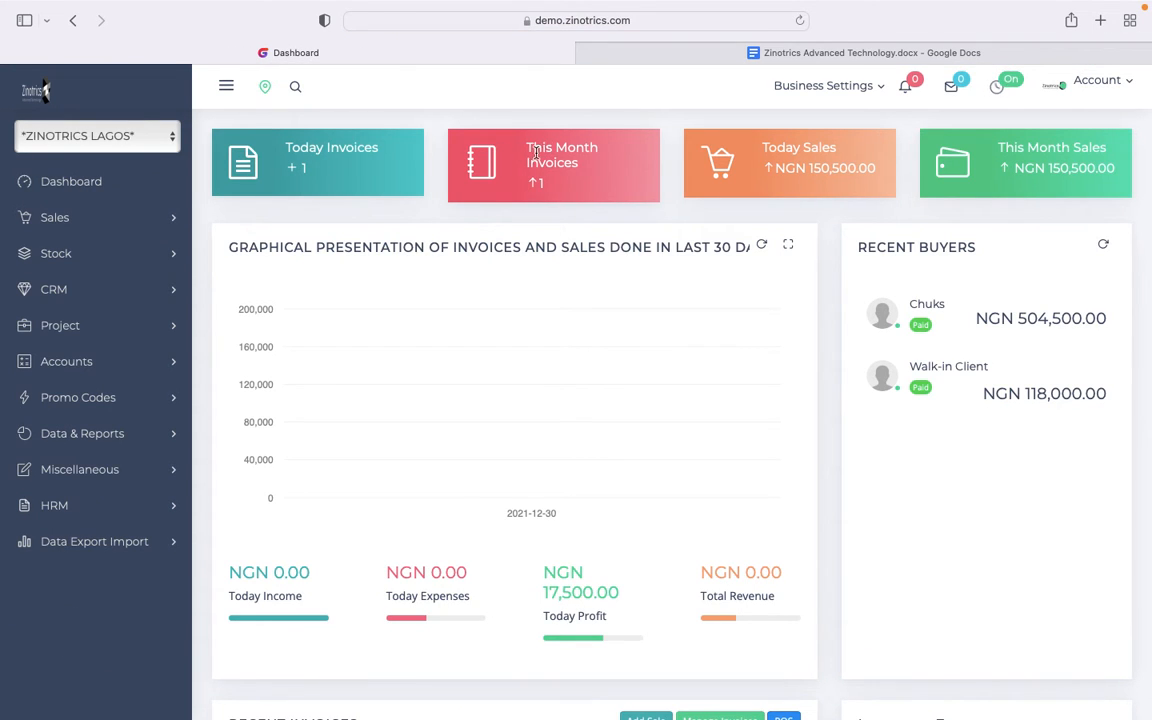
left_click_drag(525, 155, 563, 211)
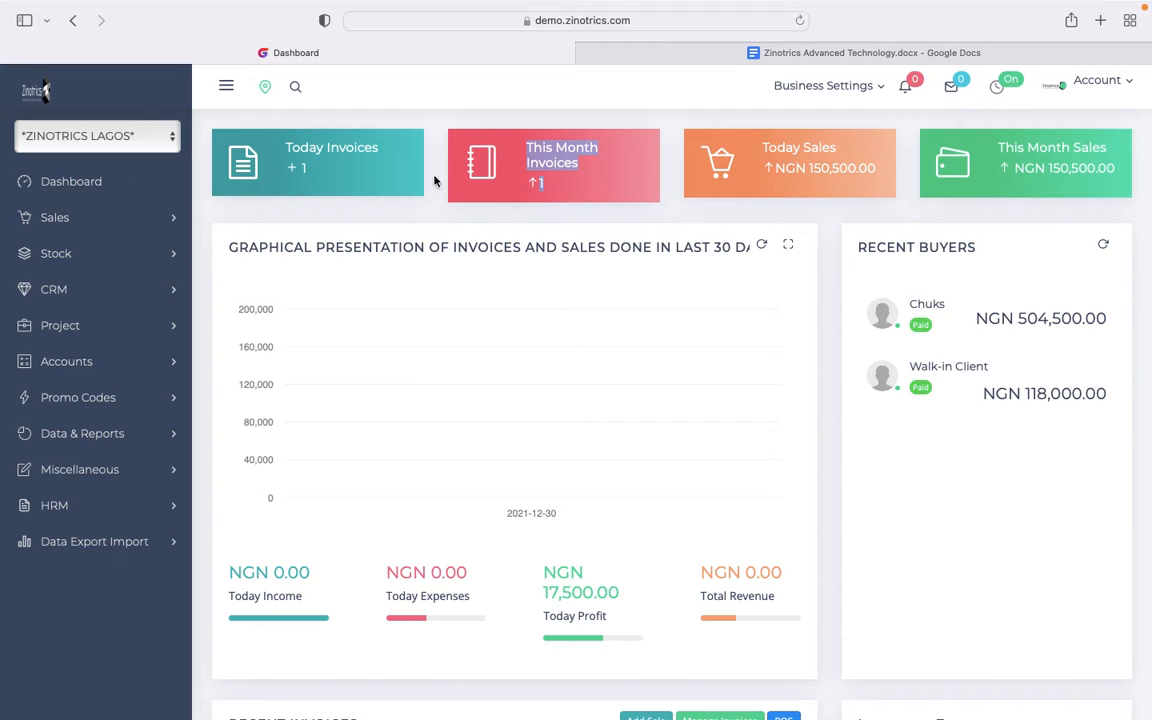
left_click(300, 147)
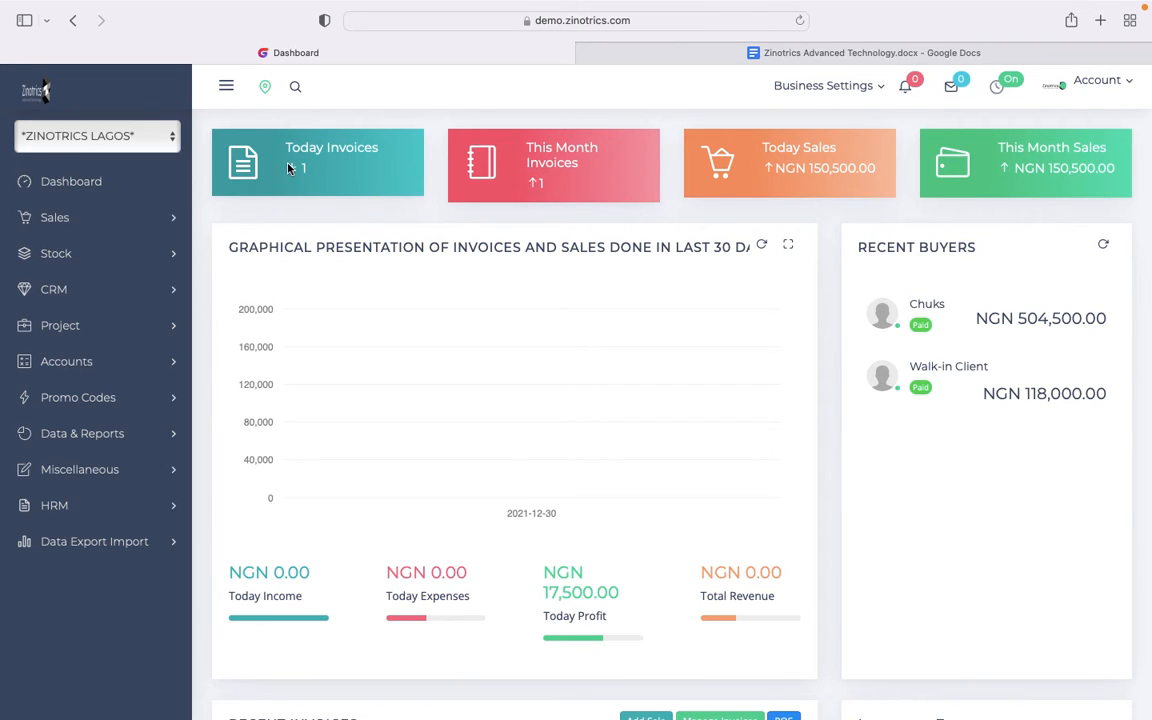
left_click_drag(290, 148, 306, 170)
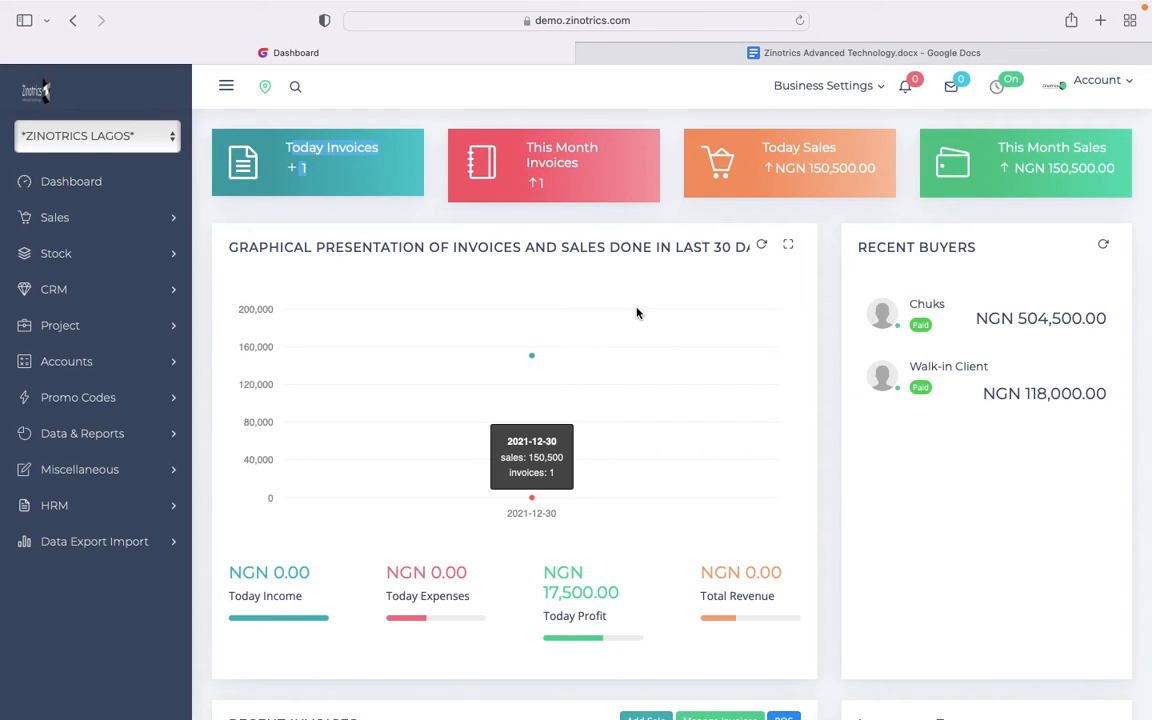
Examine the dashboard's stock alert for ABC Product 1 and look through the available business locations without switching
scroll(636, 312, "down", 1)
scroll(636, 313, "down", 10)
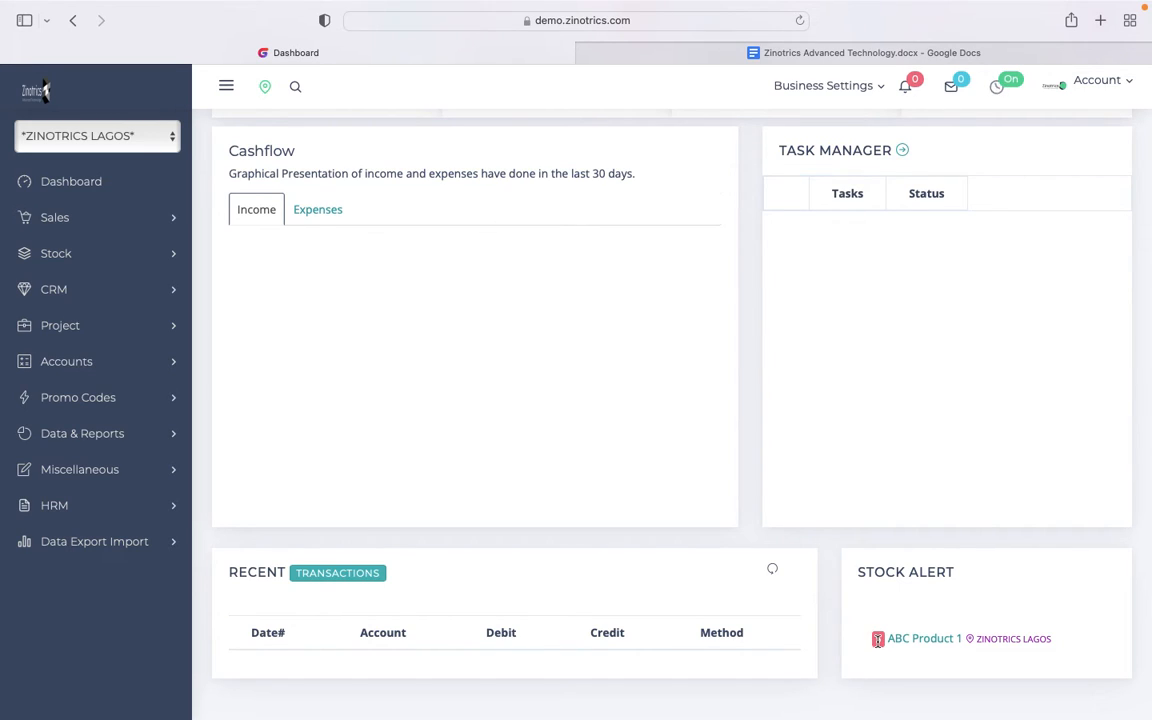
triple_click(879, 643)
left_click(1035, 610)
left_click(110, 136)
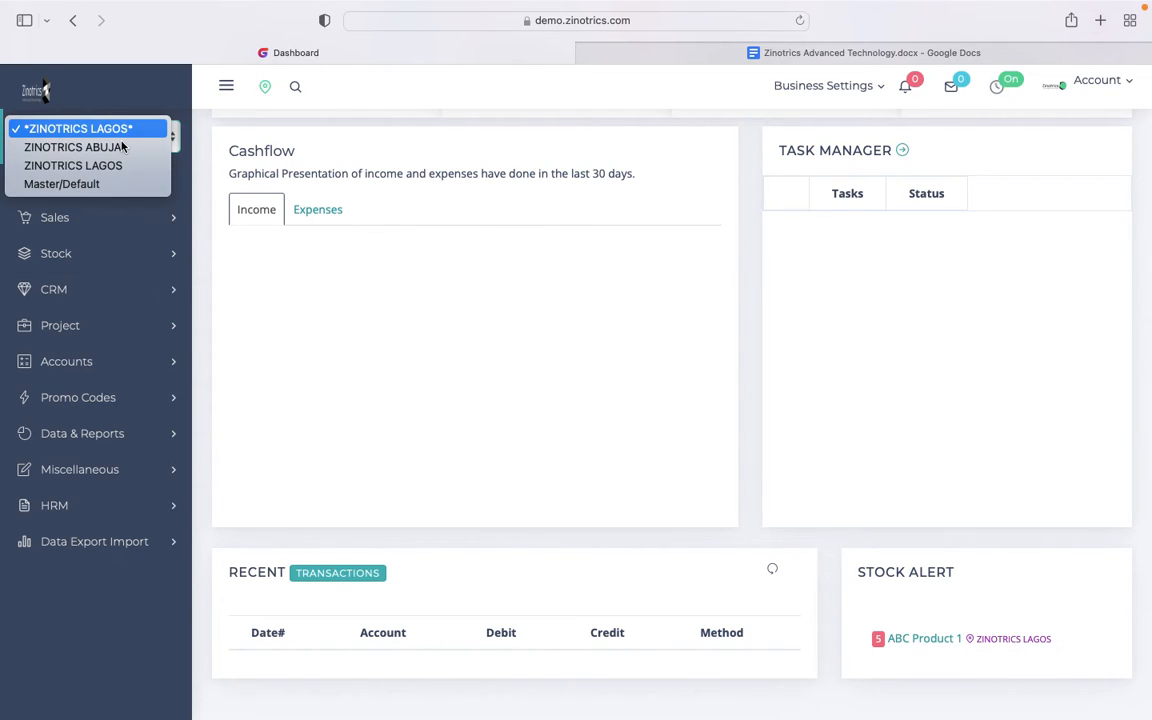
left_click(954, 495)
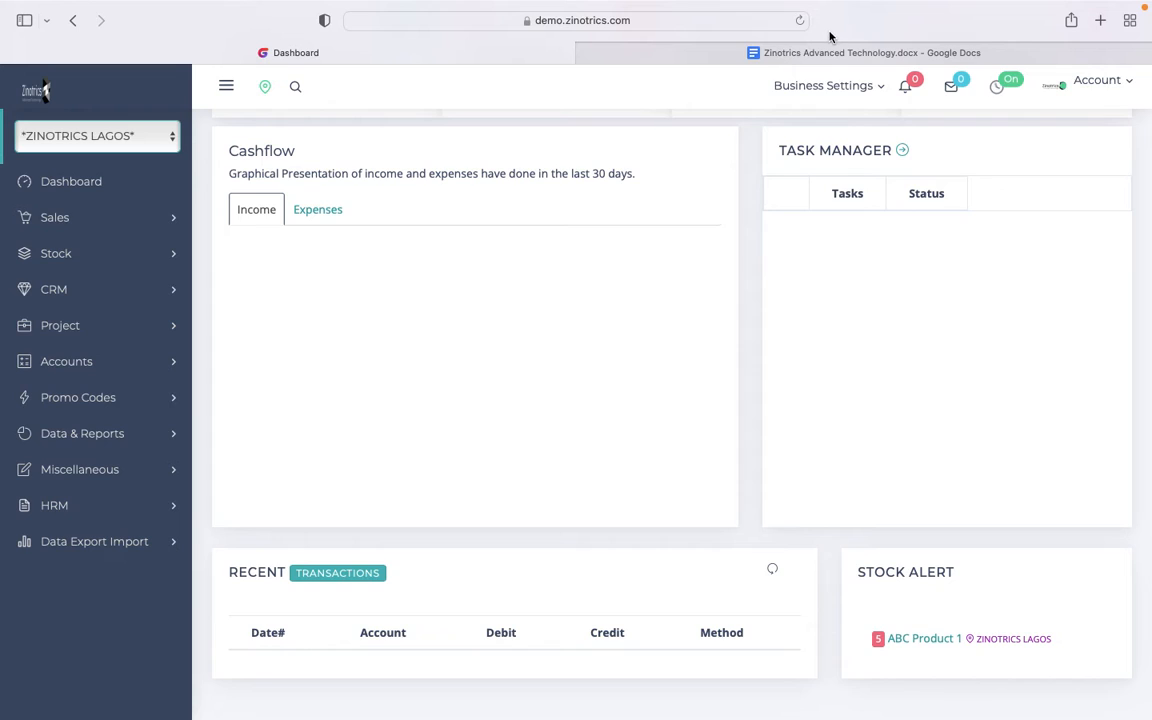
Switch to the Google Docs feature list, read its Customer Management section, and return to the Zinotrics dashboard
left_click(831, 57)
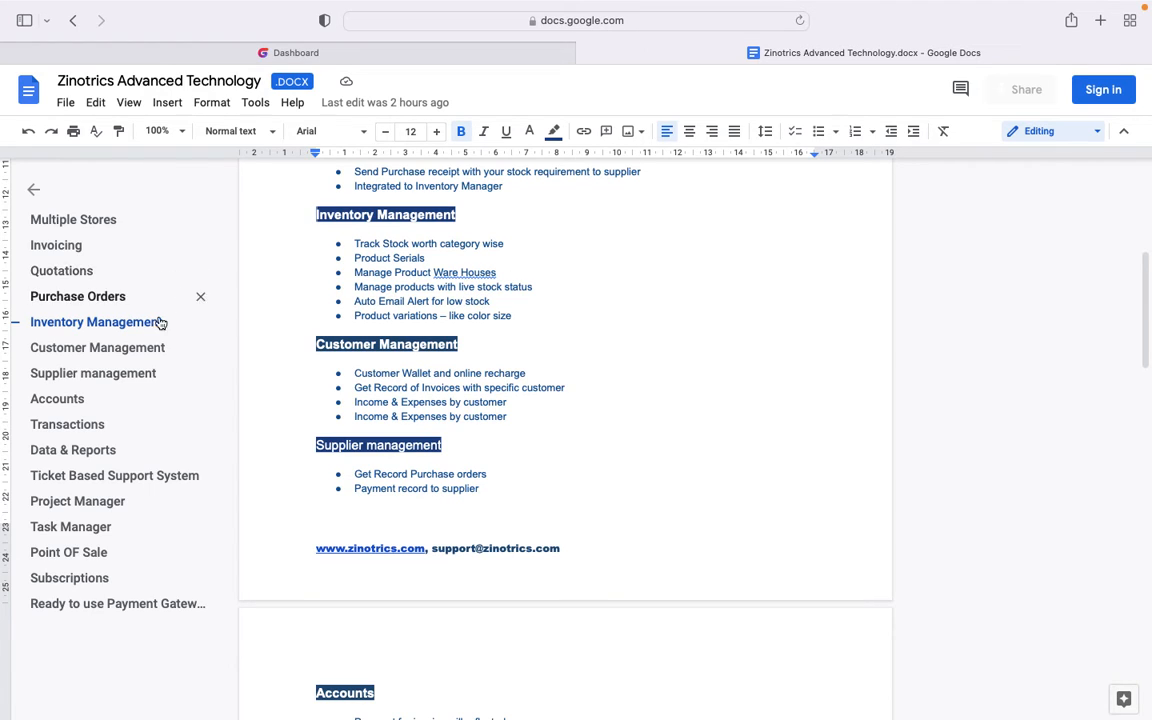
left_click(131, 348)
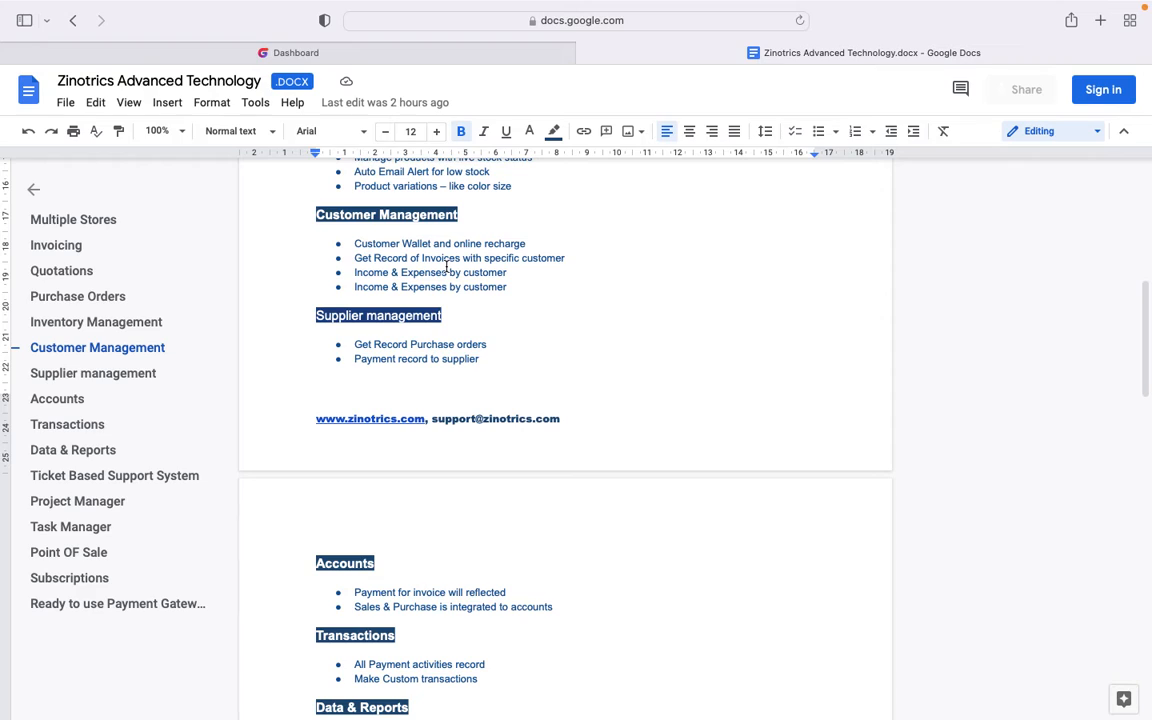
left_click(404, 58)
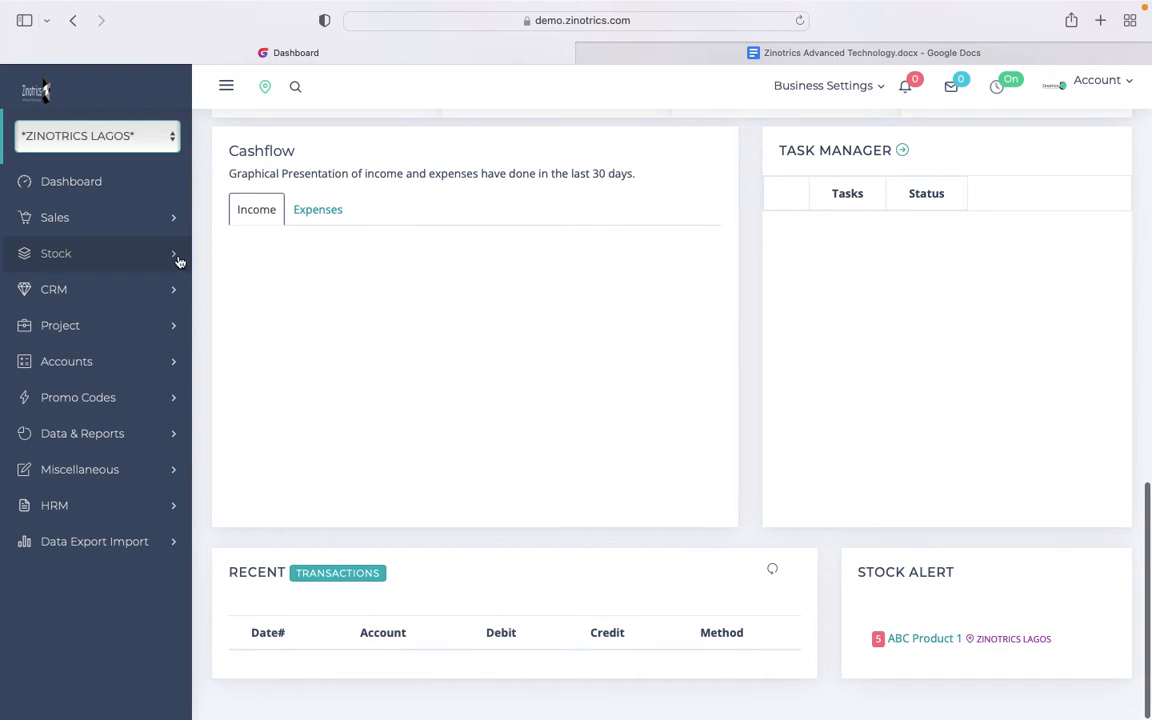
Open the list of sales invoices to review their customers and payment statuses
left_click(156, 231)
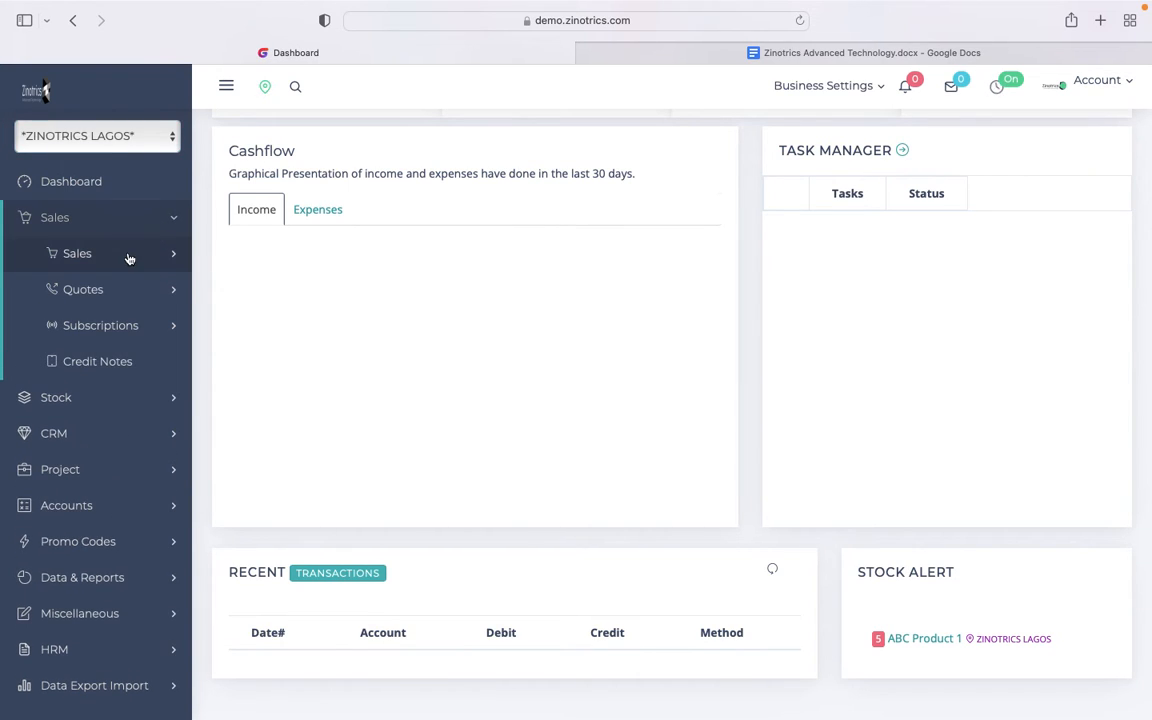
left_click(121, 257)
left_click(119, 327)
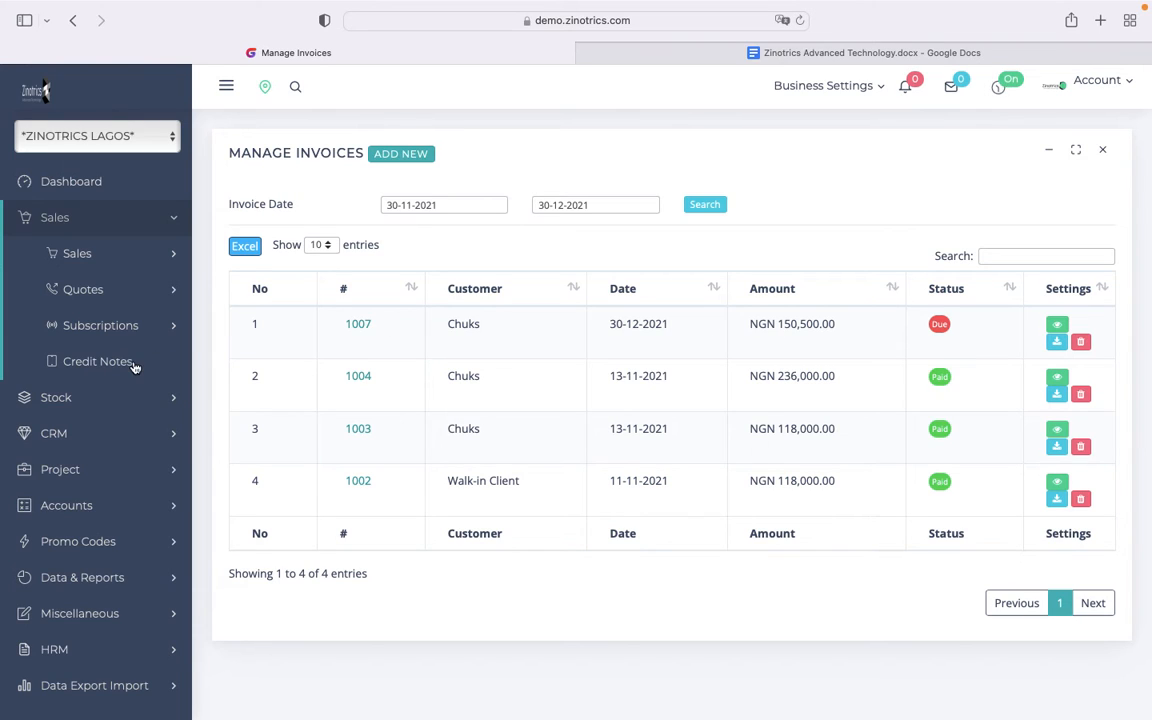
Open the invoiced customer's profile from the clients list and examine the wallet's balance, recharge field and payment history
left_click(100, 440)
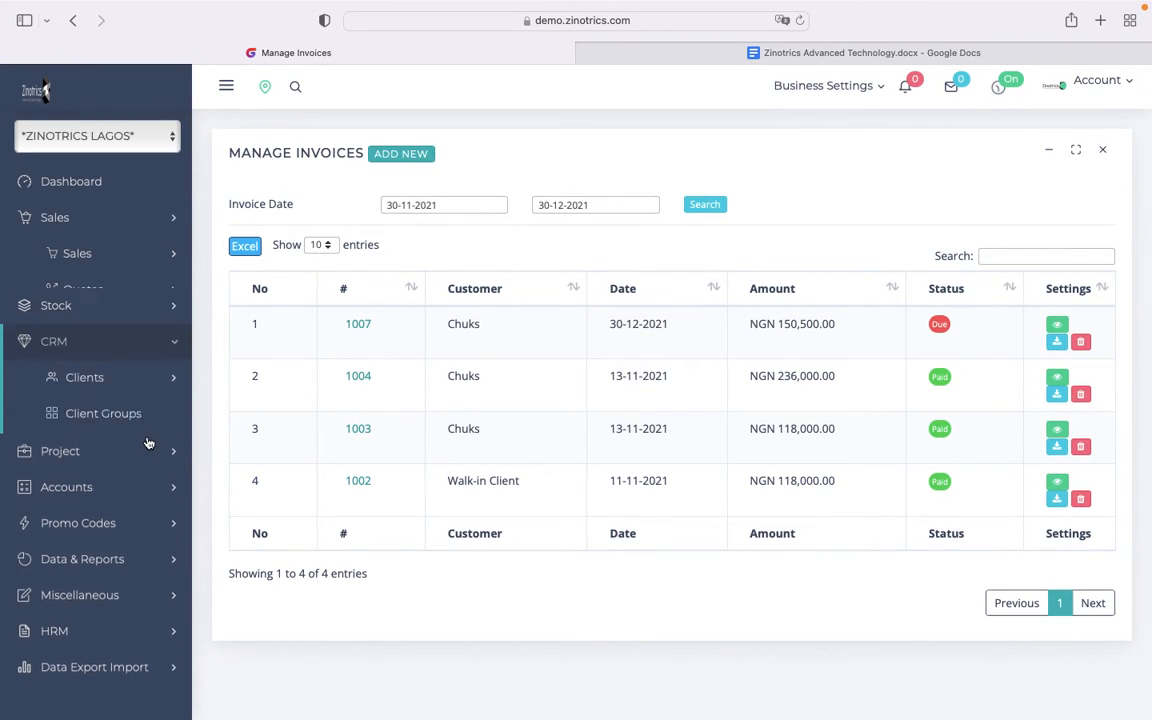
left_click(125, 322)
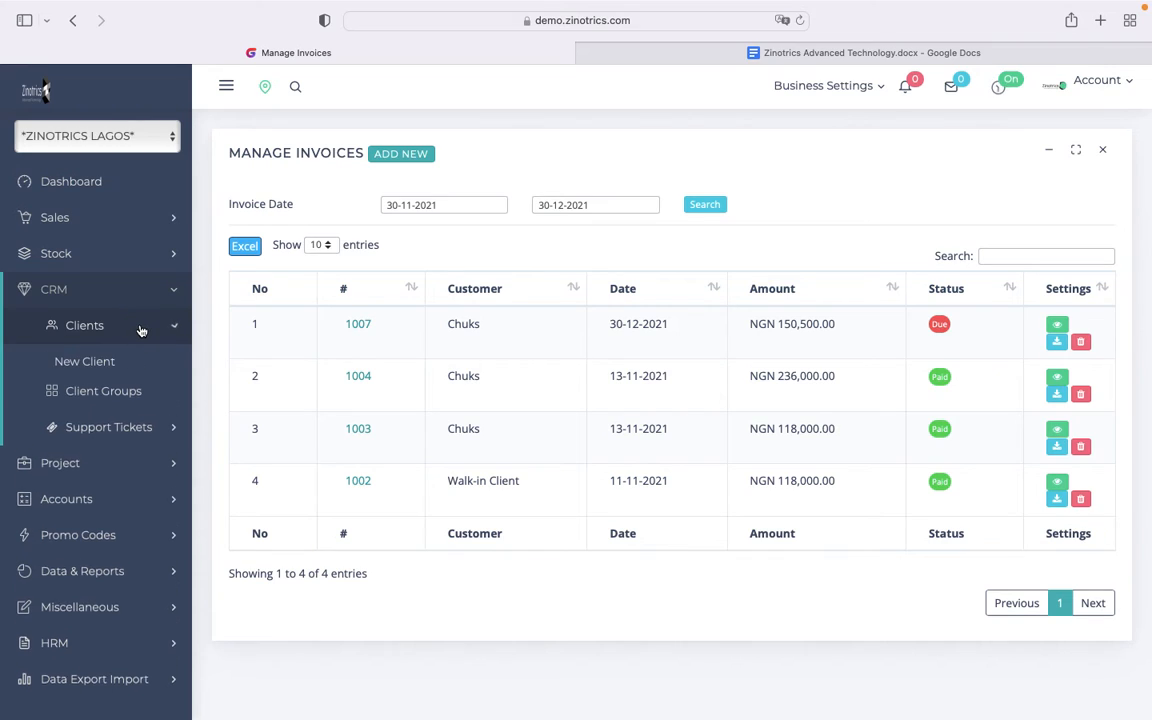
left_click(116, 399)
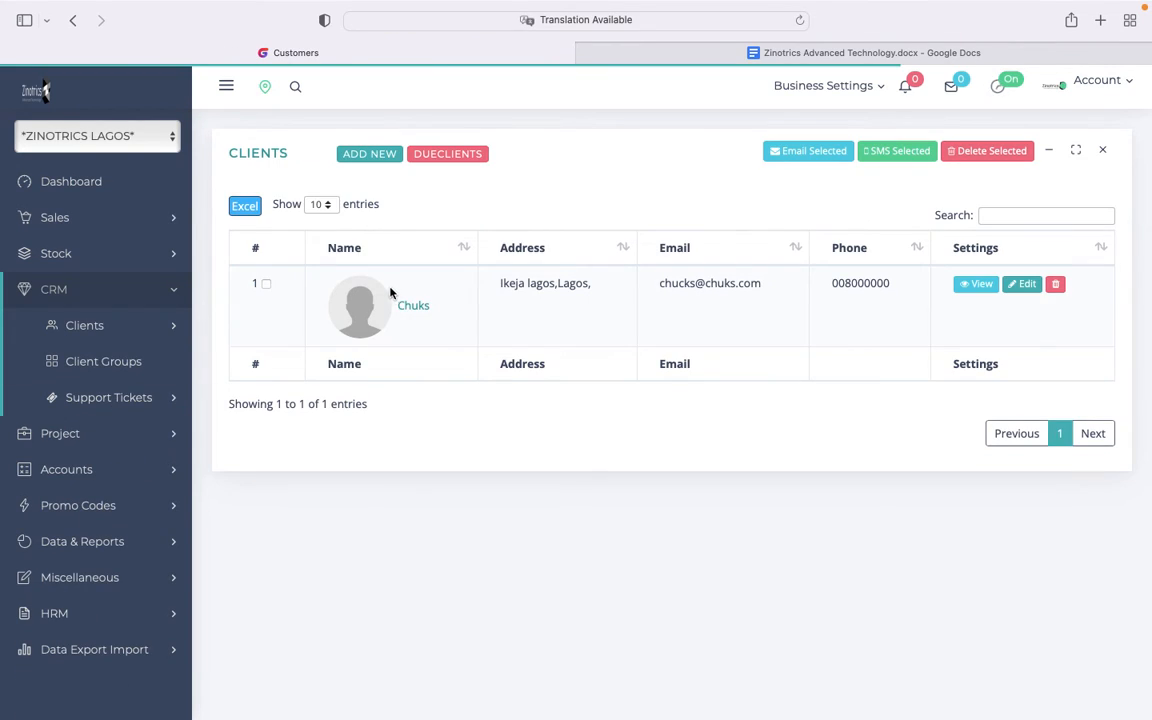
left_click(415, 307)
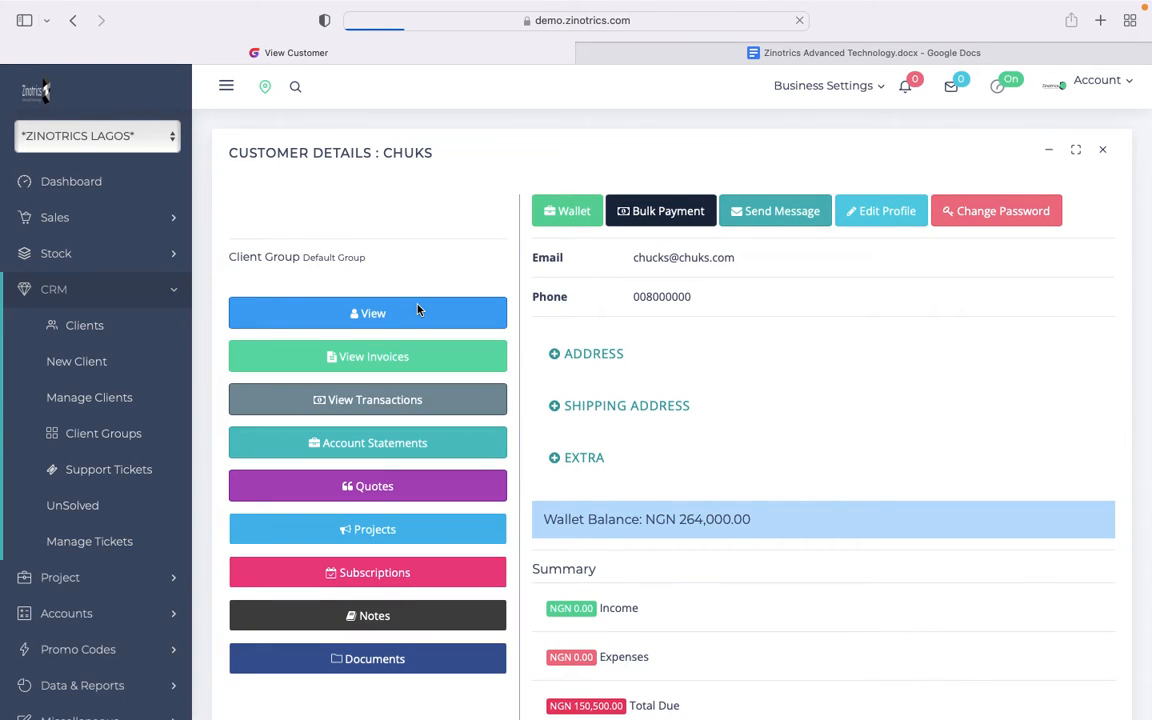
left_click(570, 219)
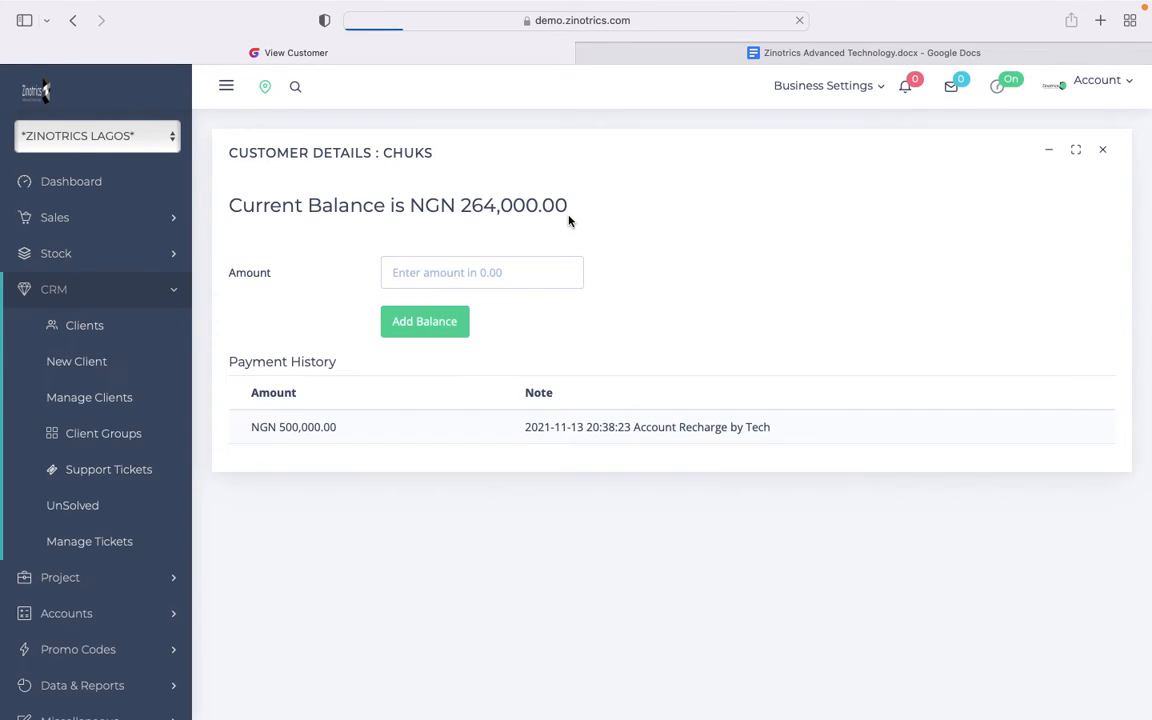
left_click(466, 280)
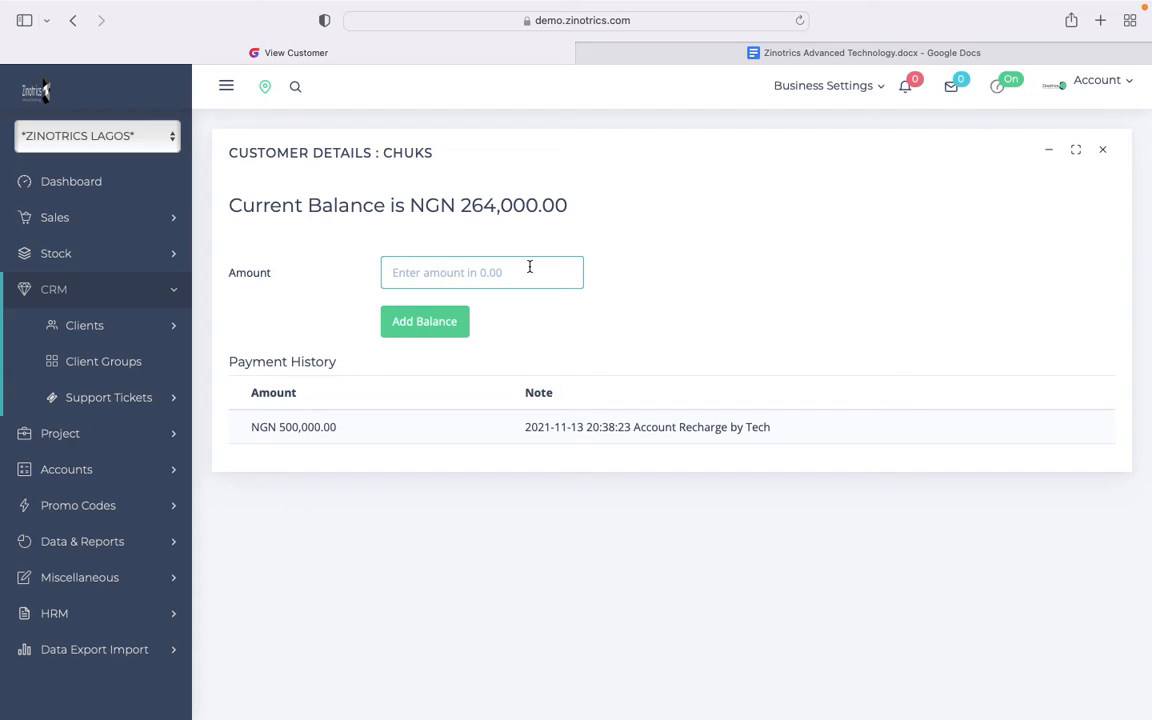
Open the due invoice dated 30-12-2021 from the sales invoices list
left_click(141, 222)
left_click(156, 253)
left_click(118, 325)
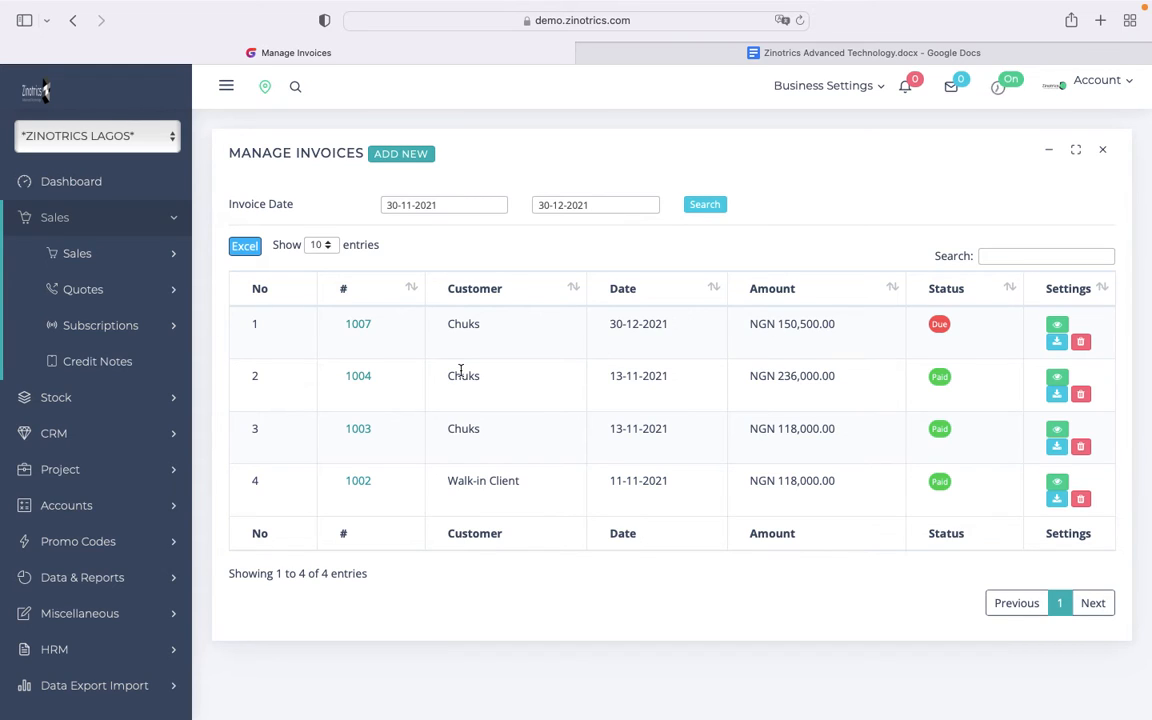
left_click(357, 326)
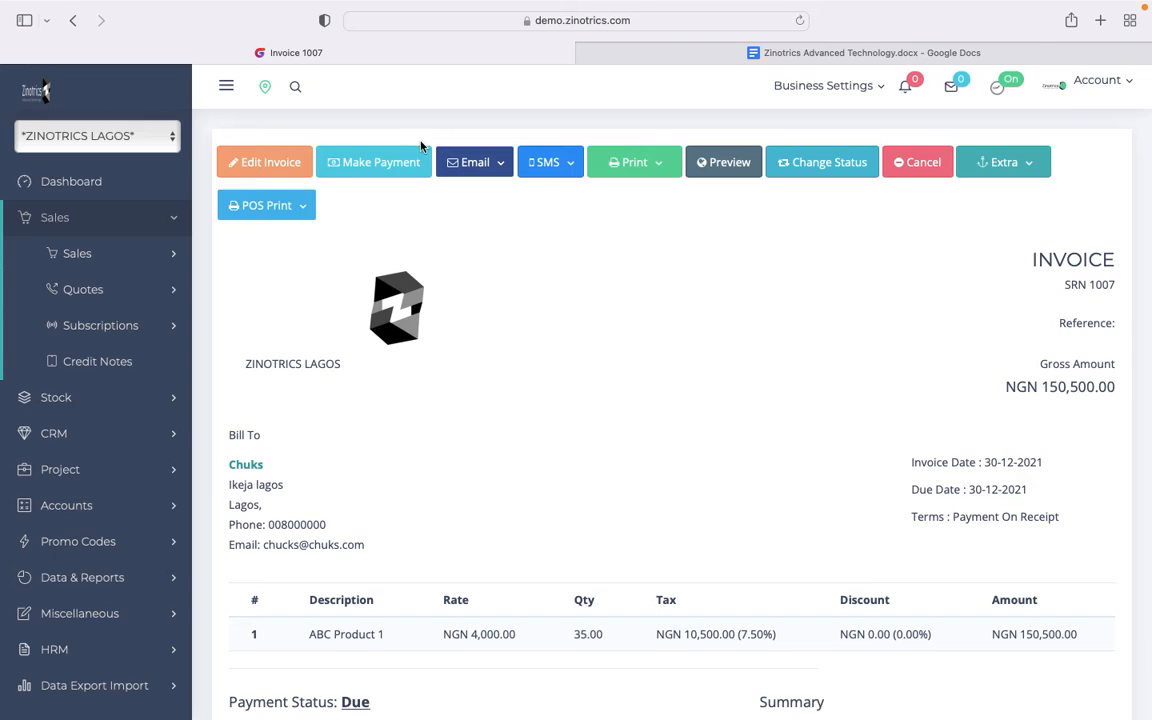
Pay the invoice's full NGN 150500.00 using Client Balance as the payment method
left_click(401, 166)
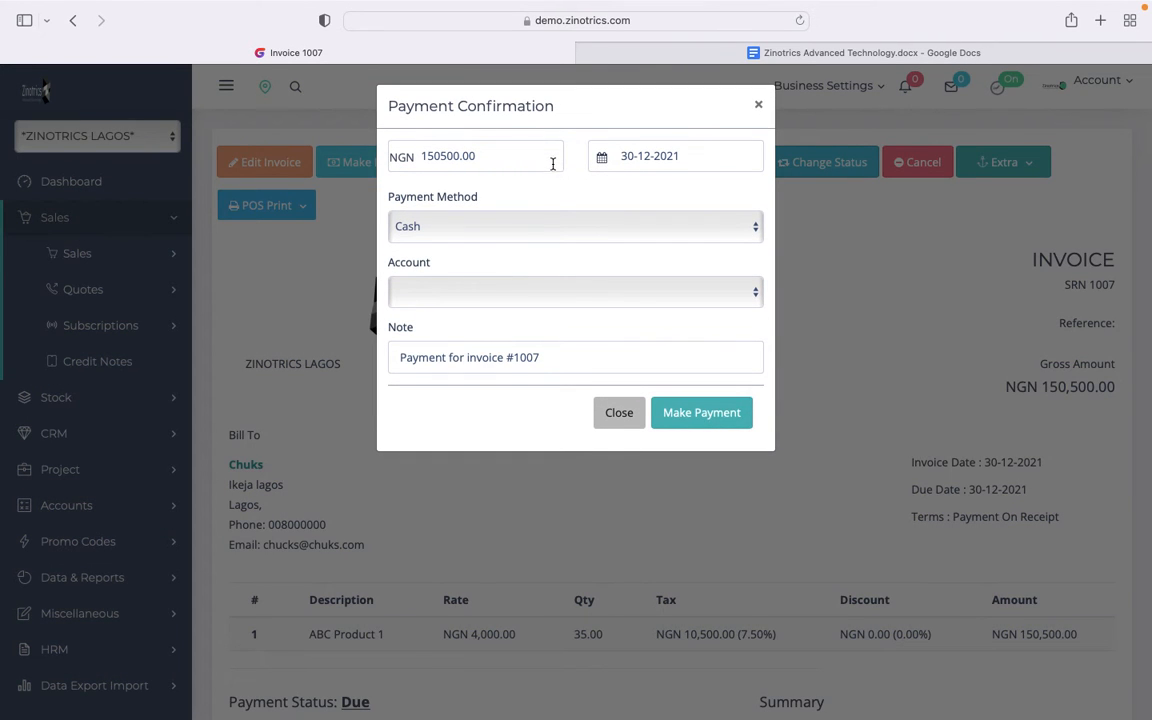
left_click(548, 226)
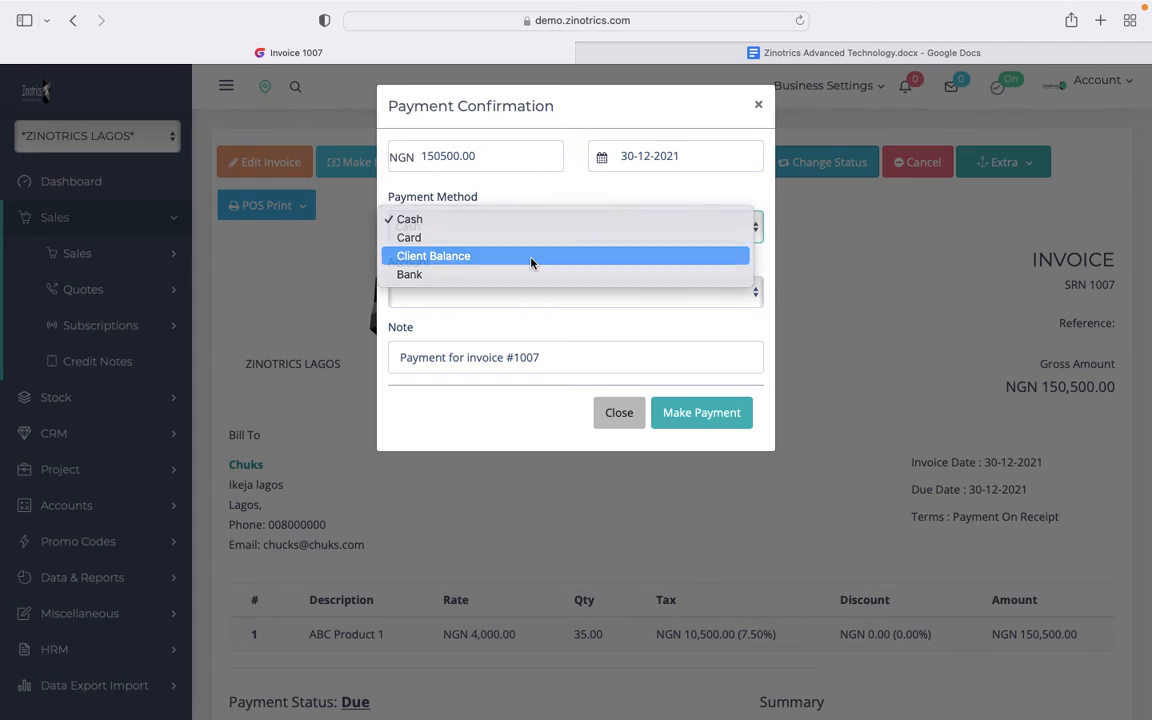
left_click(531, 257)
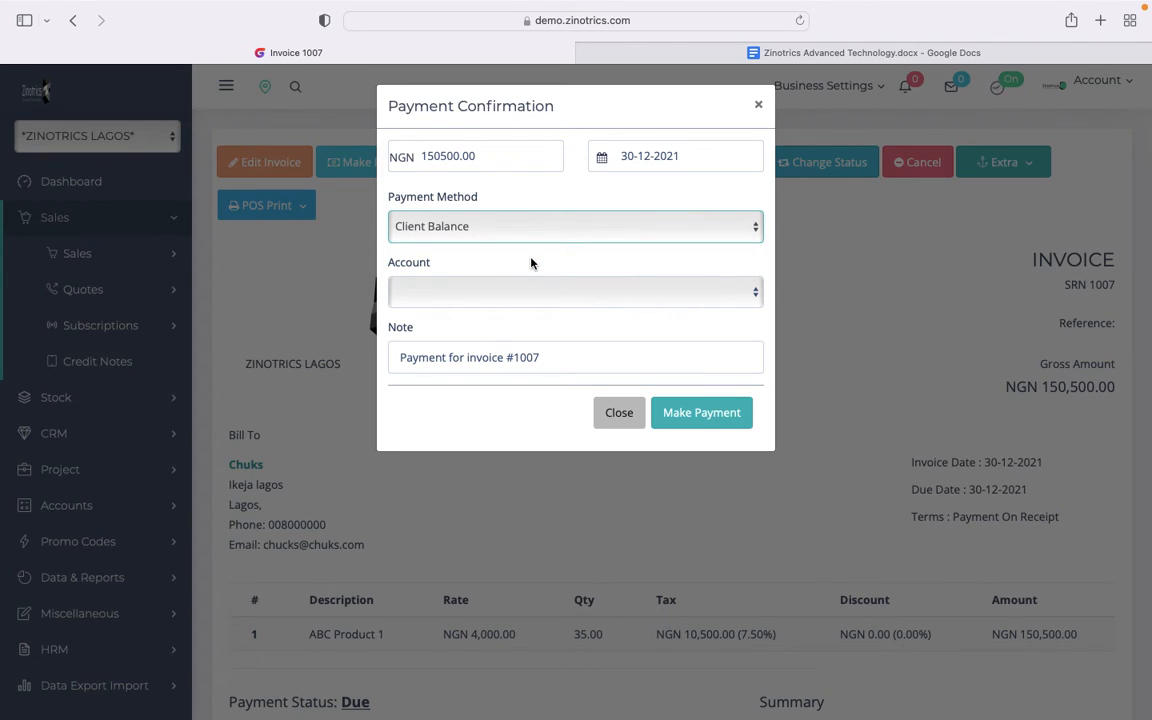
left_click(703, 413)
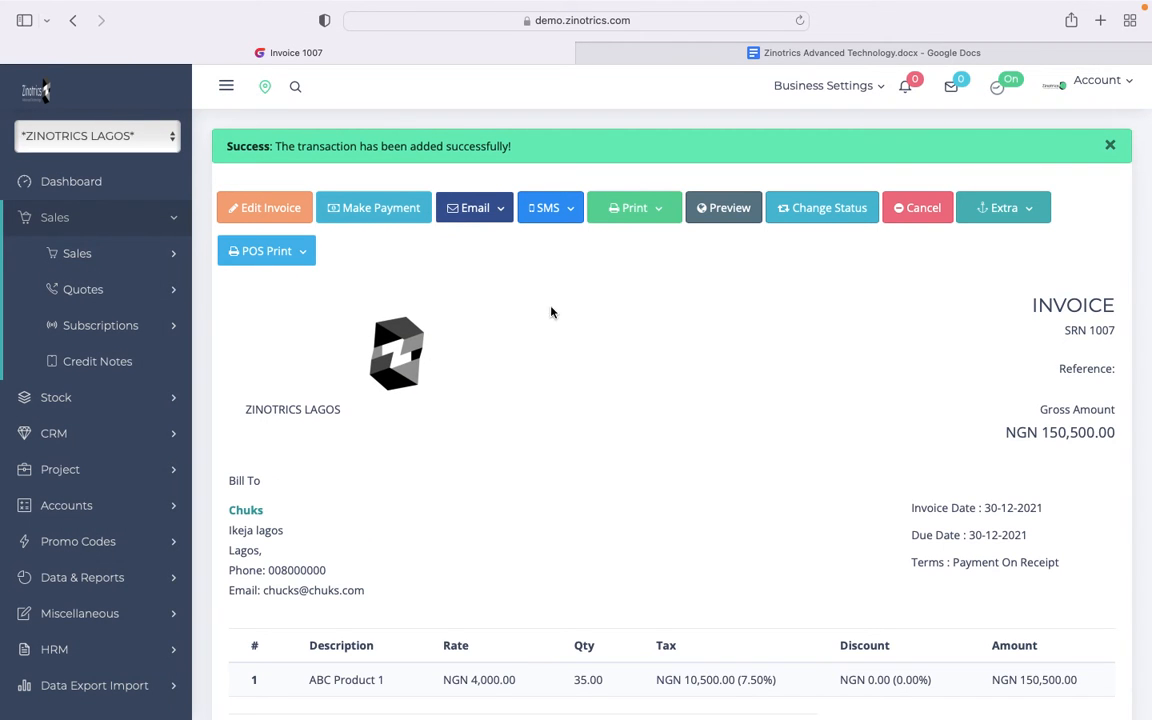
Check the paid invoice's status in the invoices list and review the remaining balance in the customer's wallet
left_click(125, 255)
left_click(134, 326)
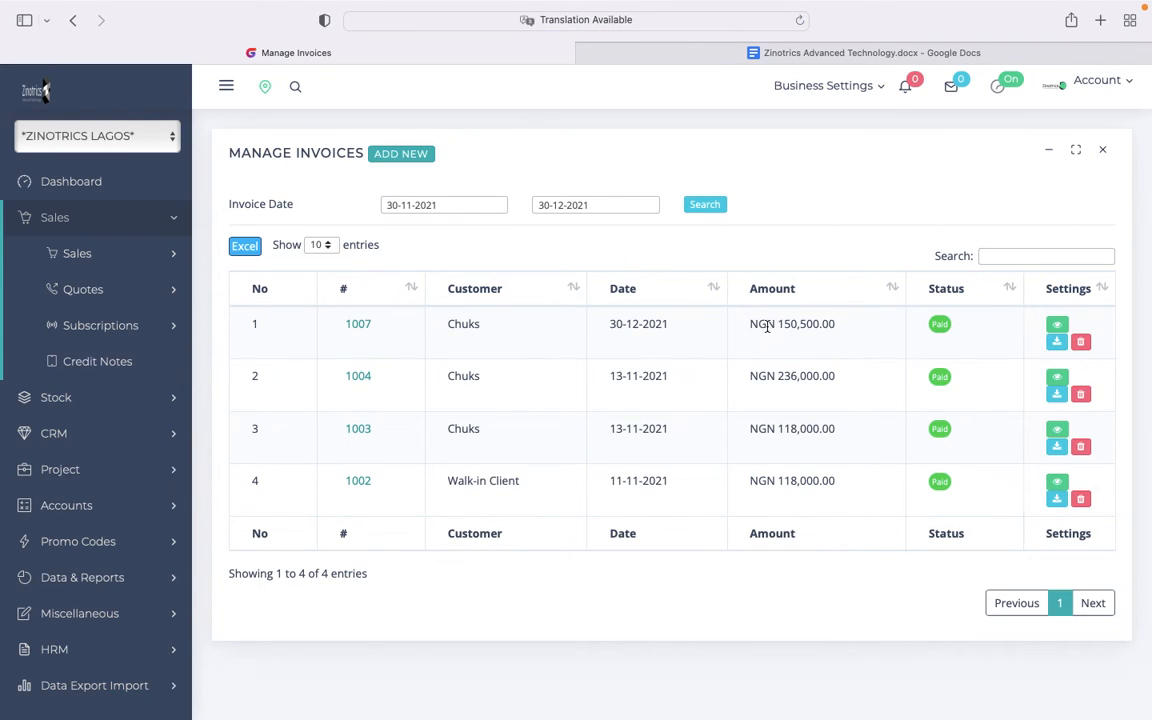
left_click(95, 433)
left_click(112, 326)
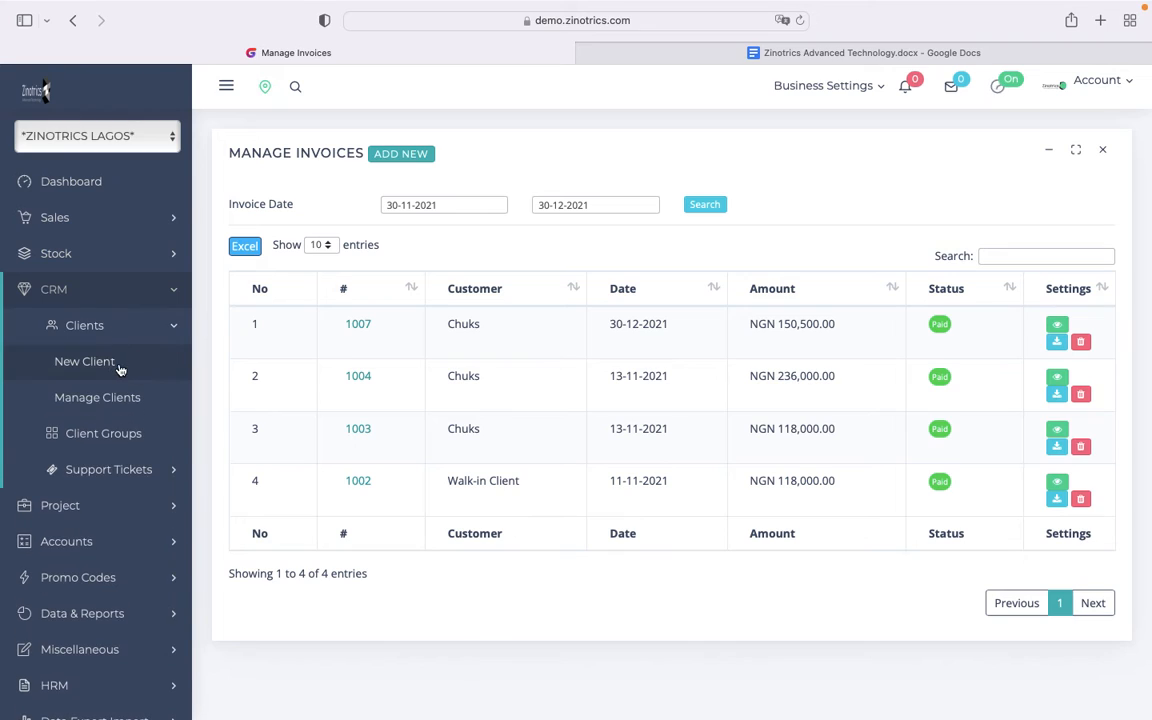
left_click(100, 397)
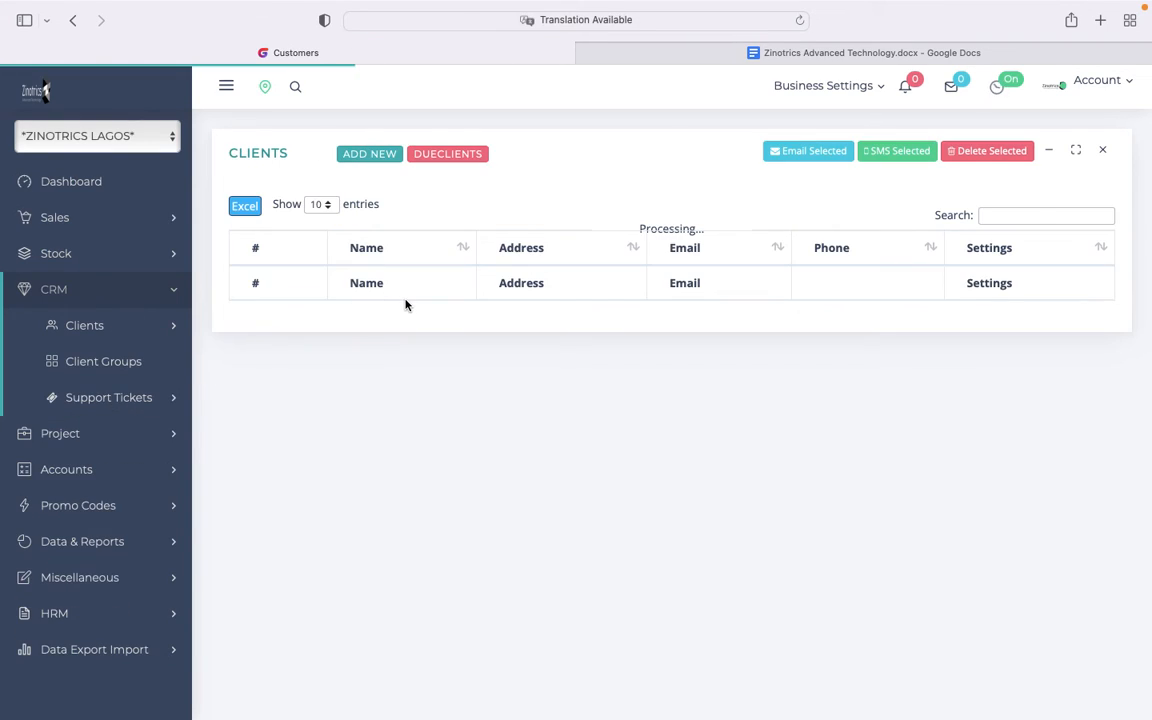
left_click(414, 306)
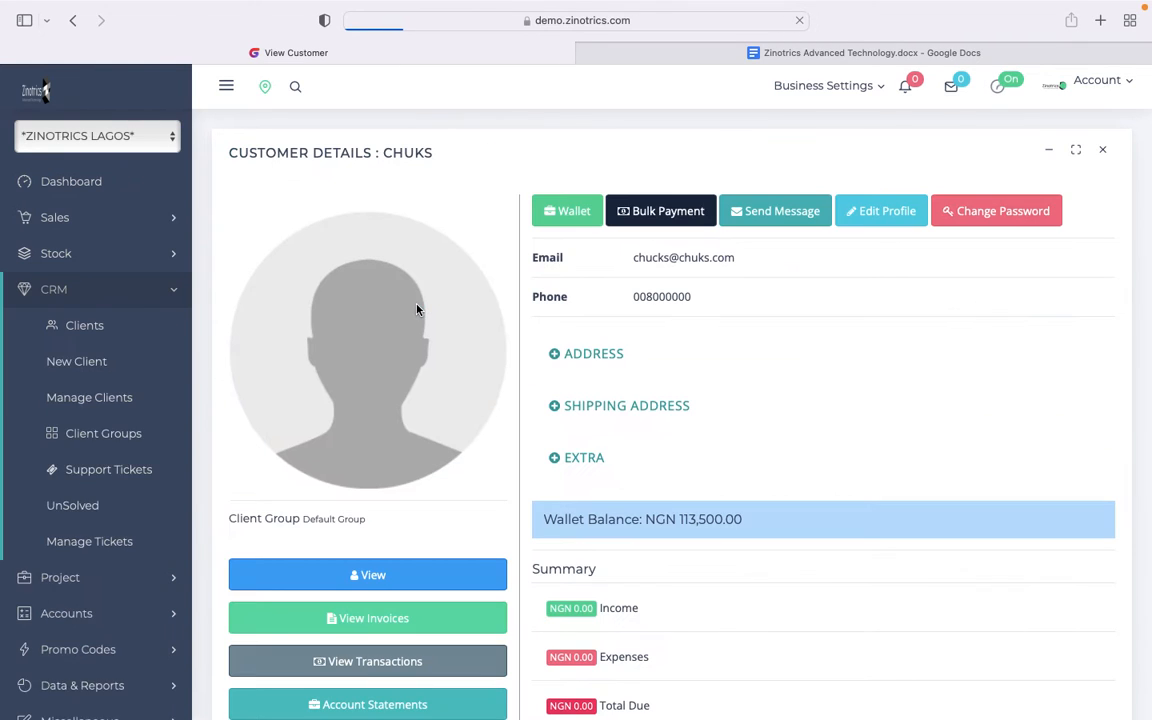
left_click(571, 212)
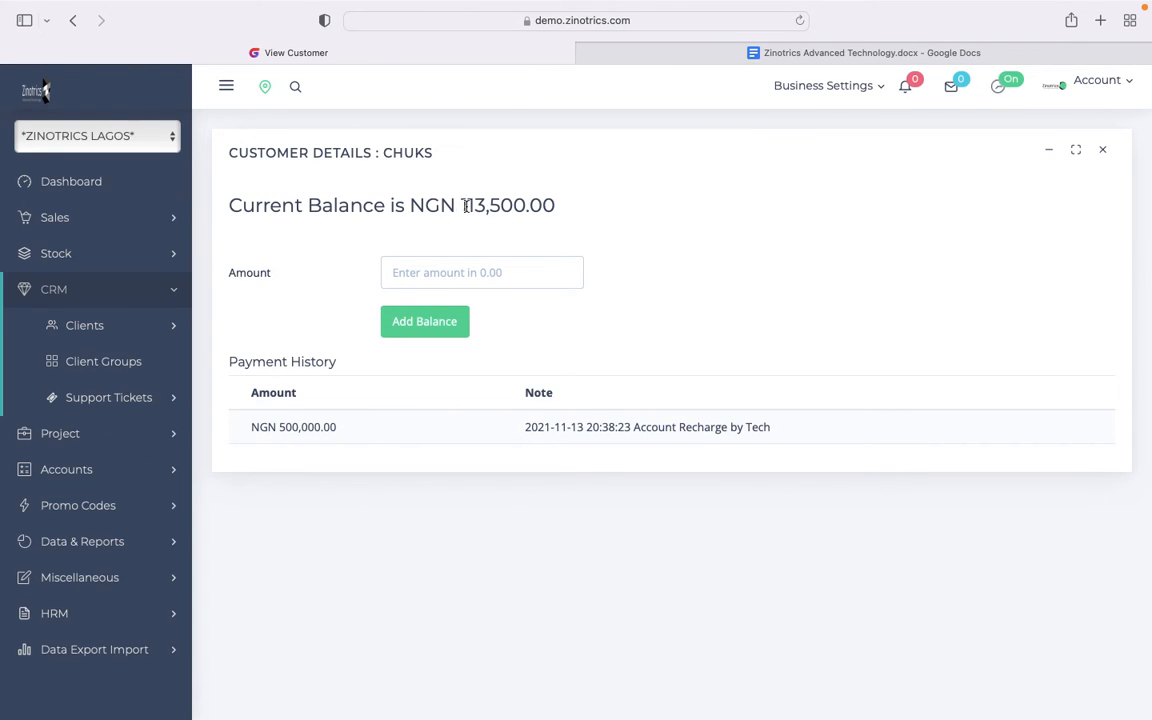
Examine the customer's remaining wallet balance and the Customer Management section of the feature list in Google Docs
left_click_drag(461, 205, 559, 217)
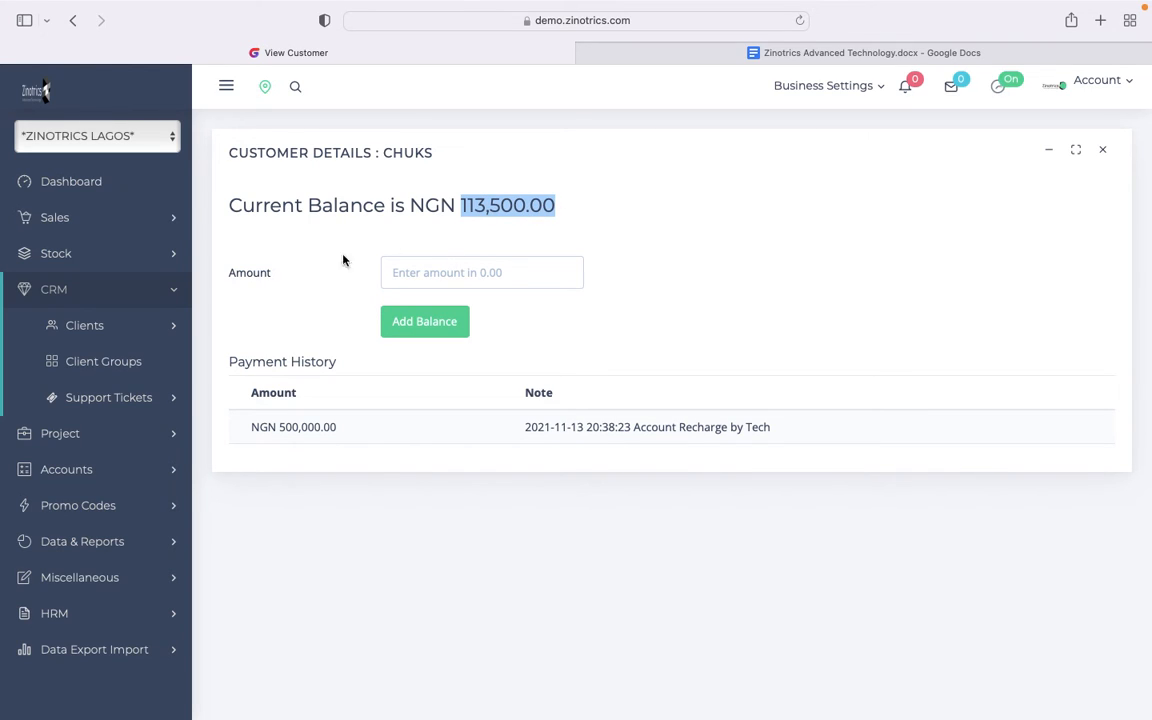
left_click(815, 54)
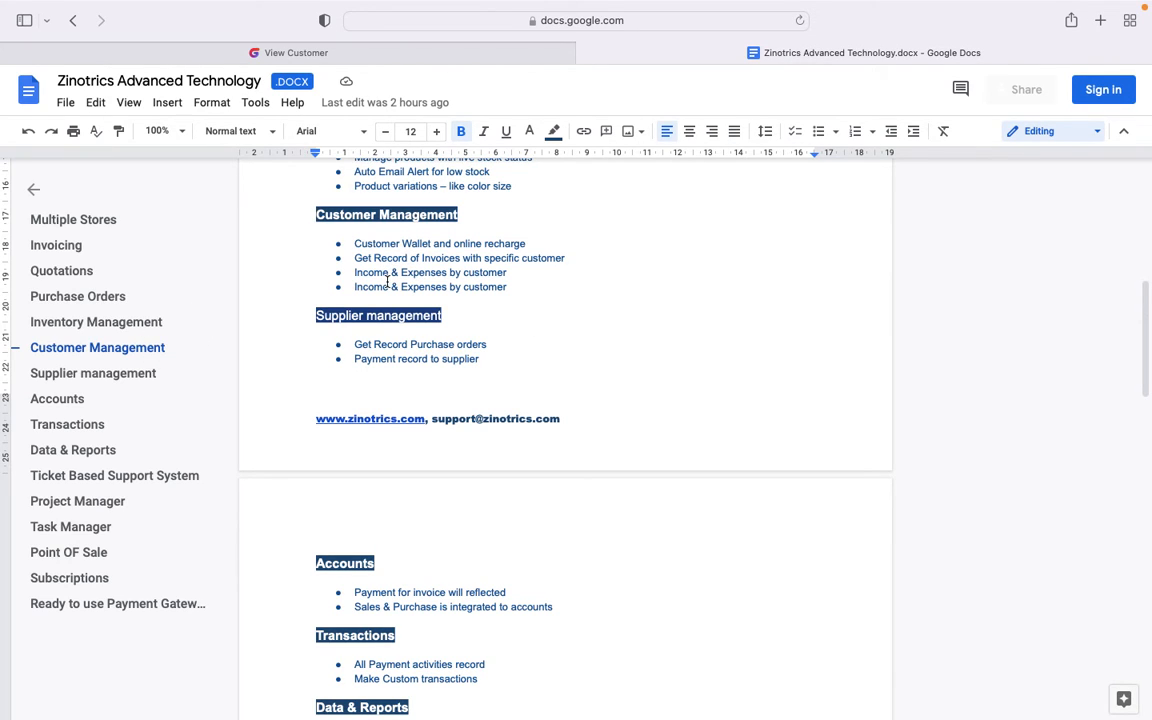
left_click(390, 57)
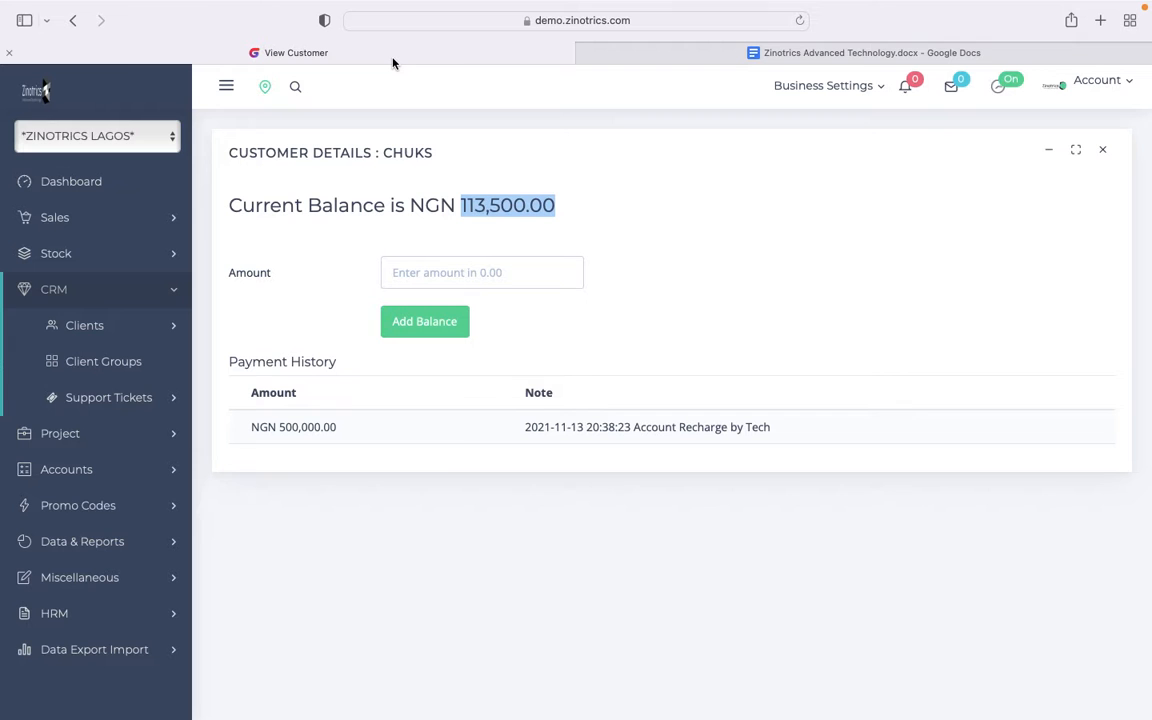
View the customer's invoices and transactions from the customer profile, and return to the profile's income and expenses summary
left_click(72, 20)
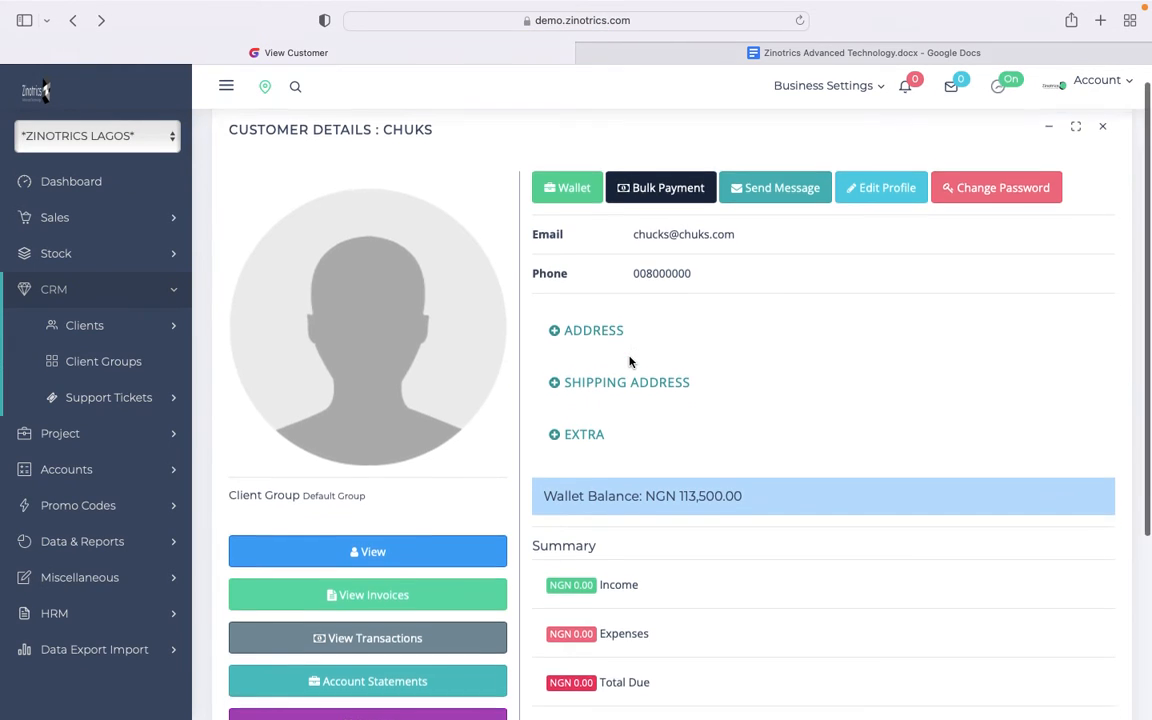
scroll(630, 360, "down", 3)
left_click(389, 480)
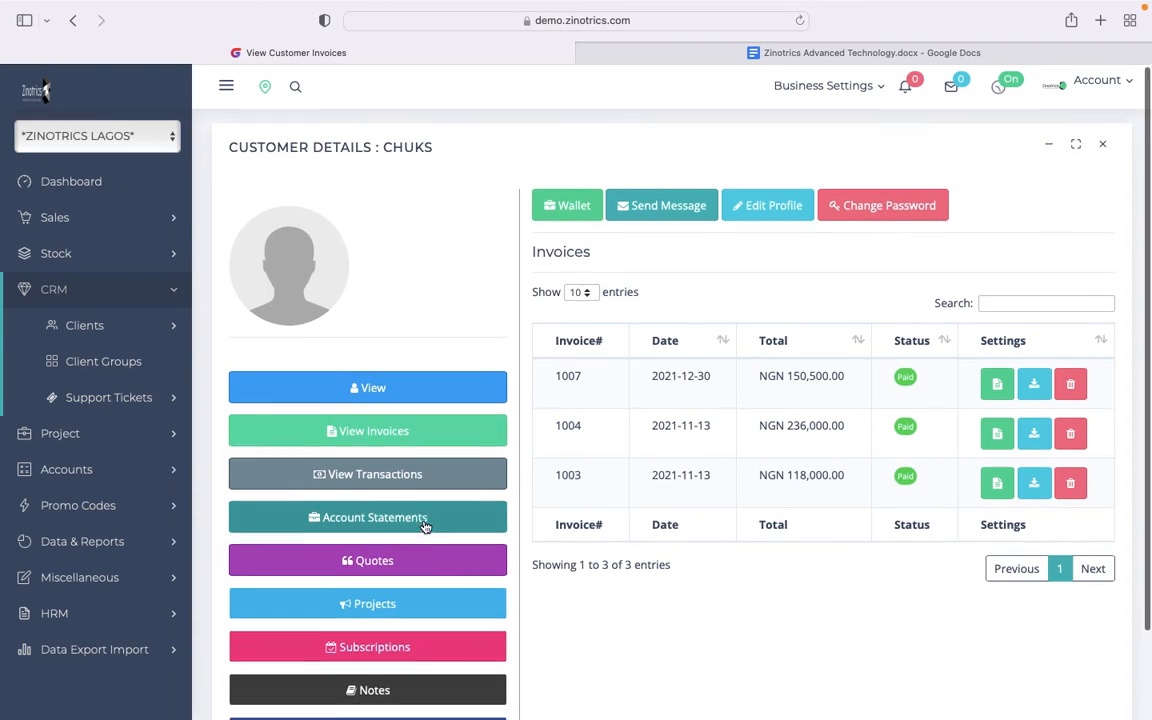
scroll(425, 527, "down", 2)
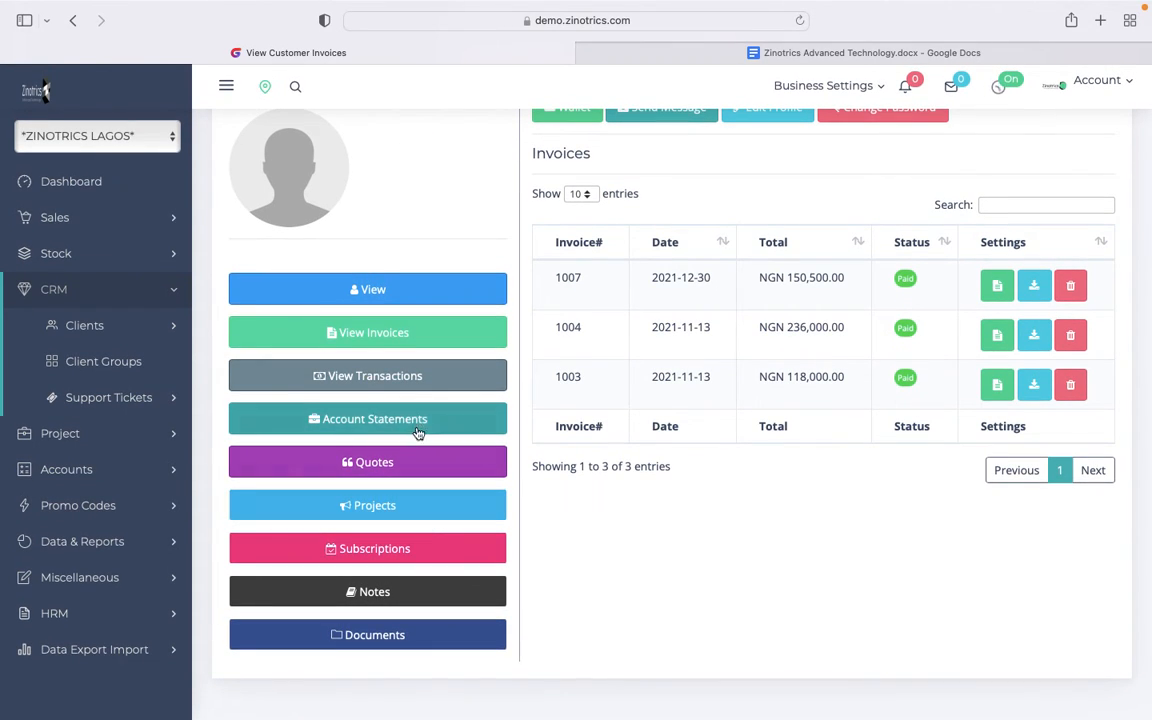
left_click(391, 377)
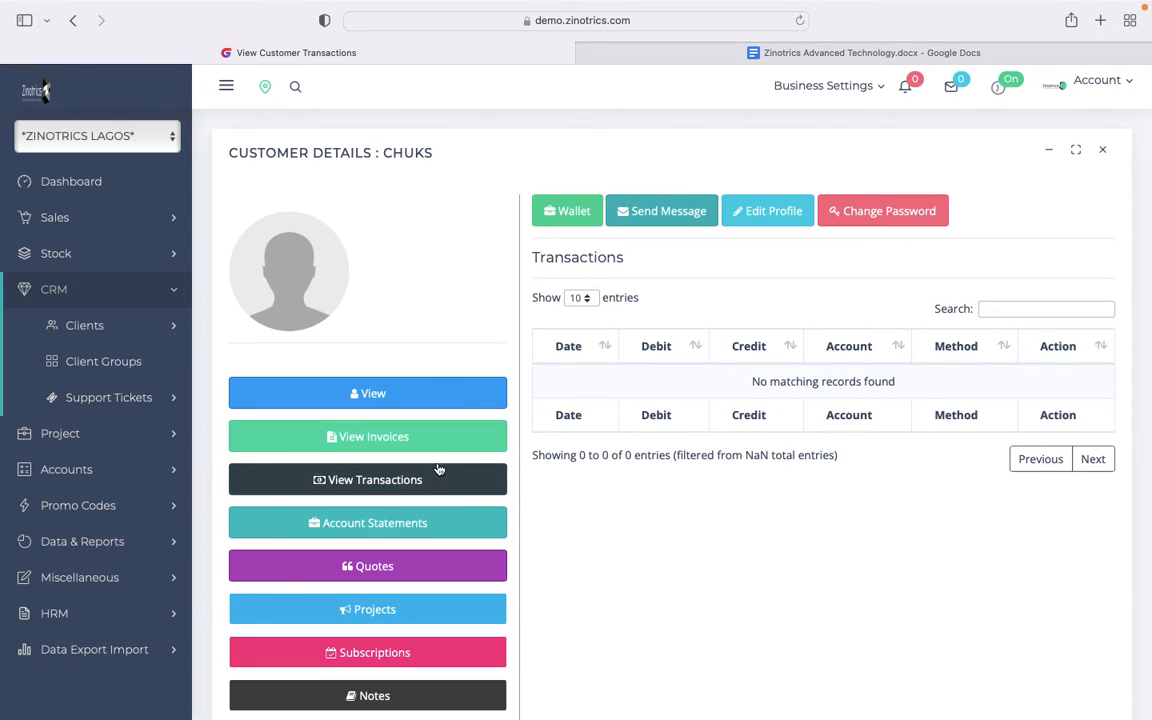
left_click(397, 401)
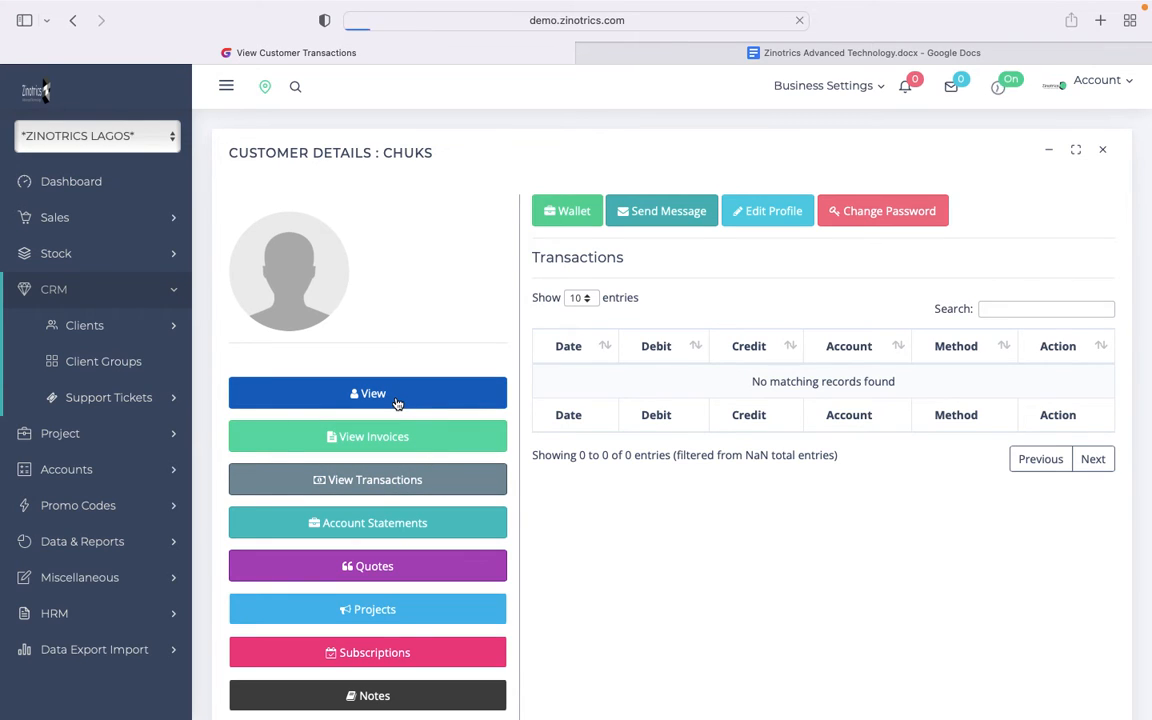
scroll(655, 442, "down", 5)
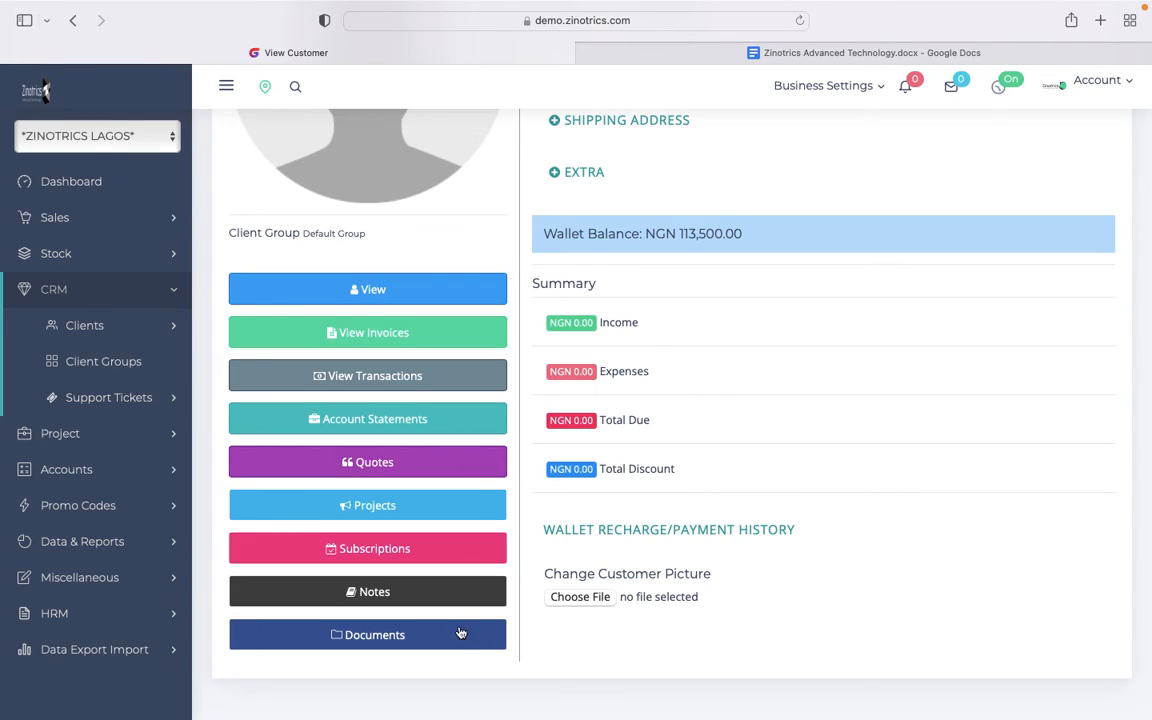
Generate the customer's All-Transactions account statement from 30-11-2021 to 30-12-2021 and review it
left_click(391, 421)
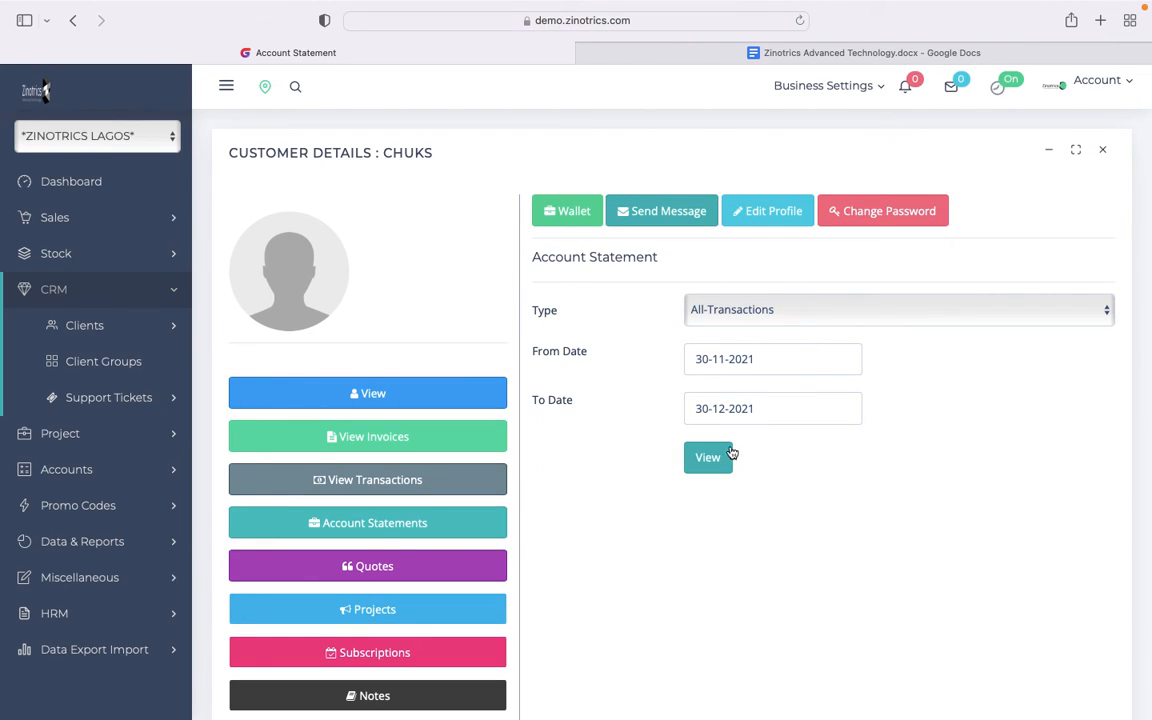
left_click(713, 470)
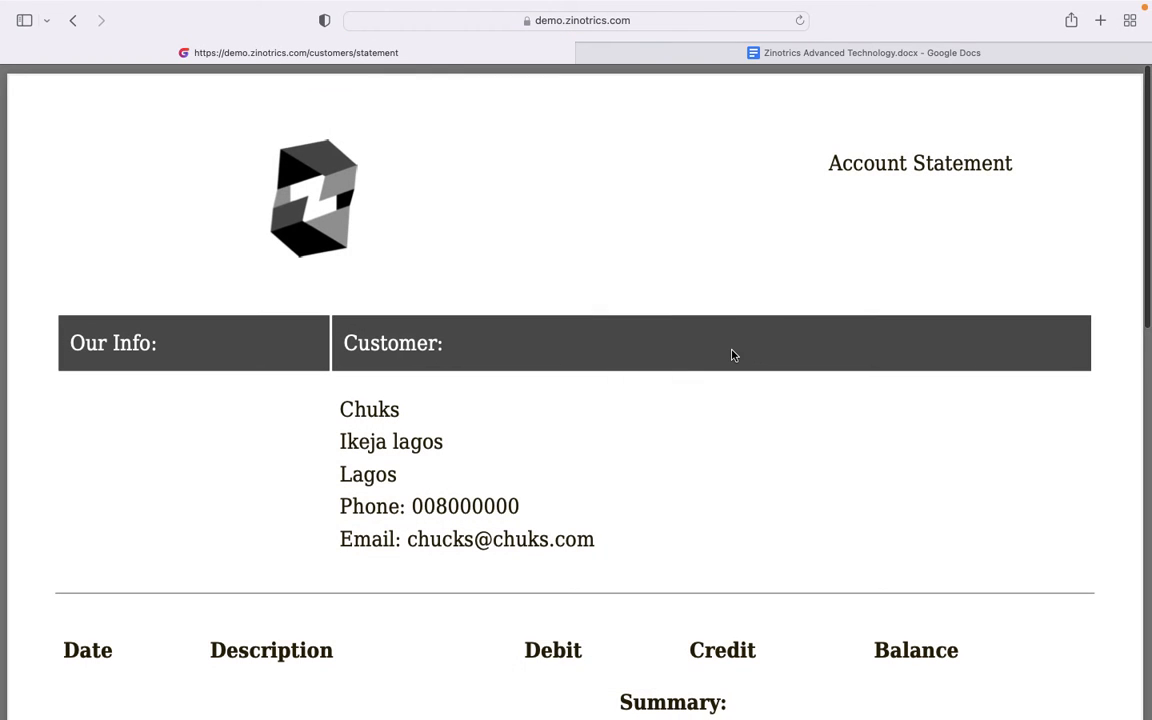
scroll(732, 356, "down", 3)
scroll(732, 356, "down", 10)
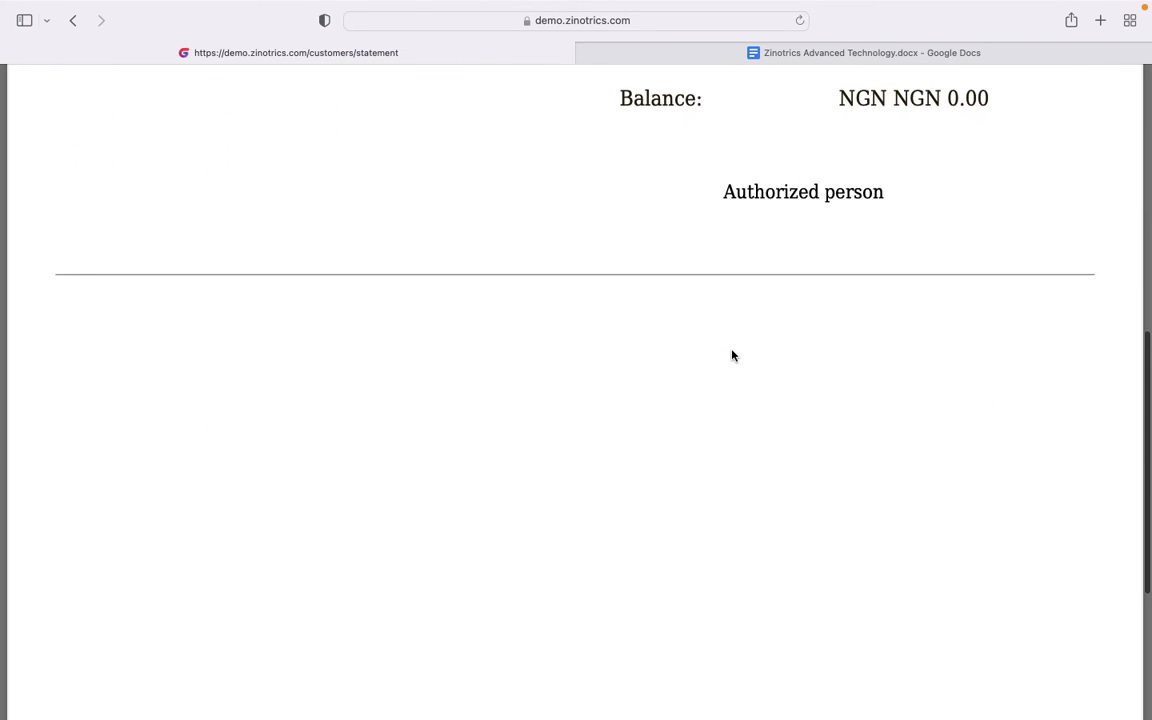
scroll(732, 356, "up", 10)
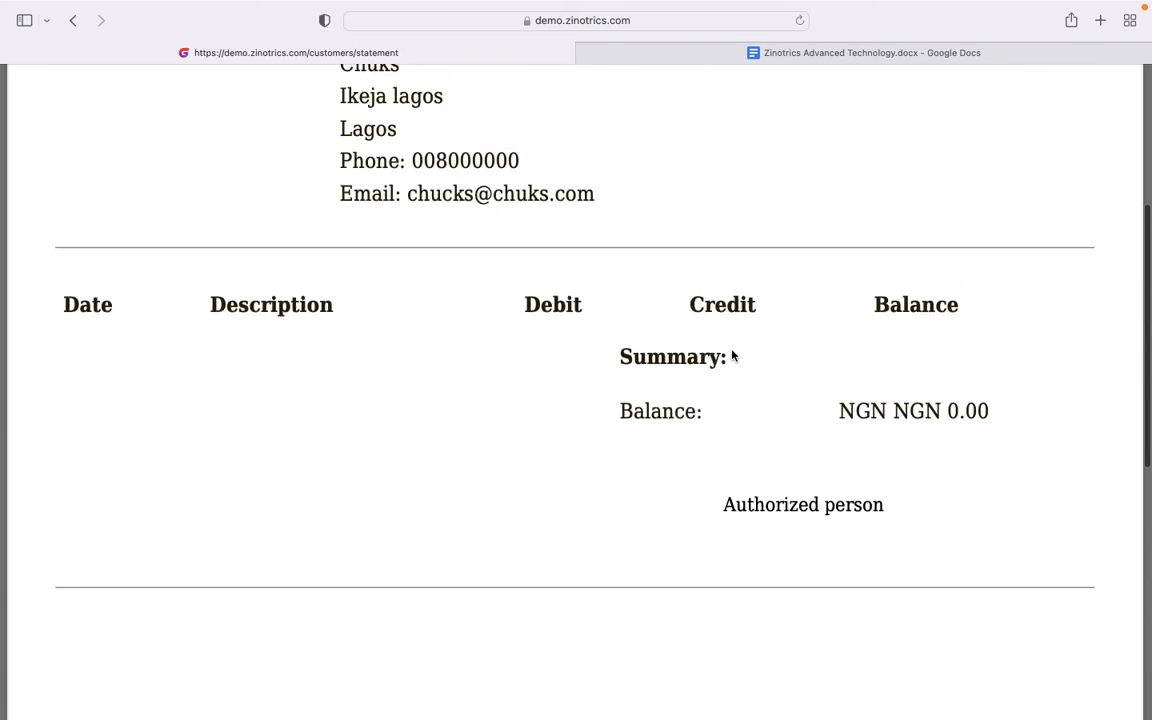
scroll(732, 356, "up", 2)
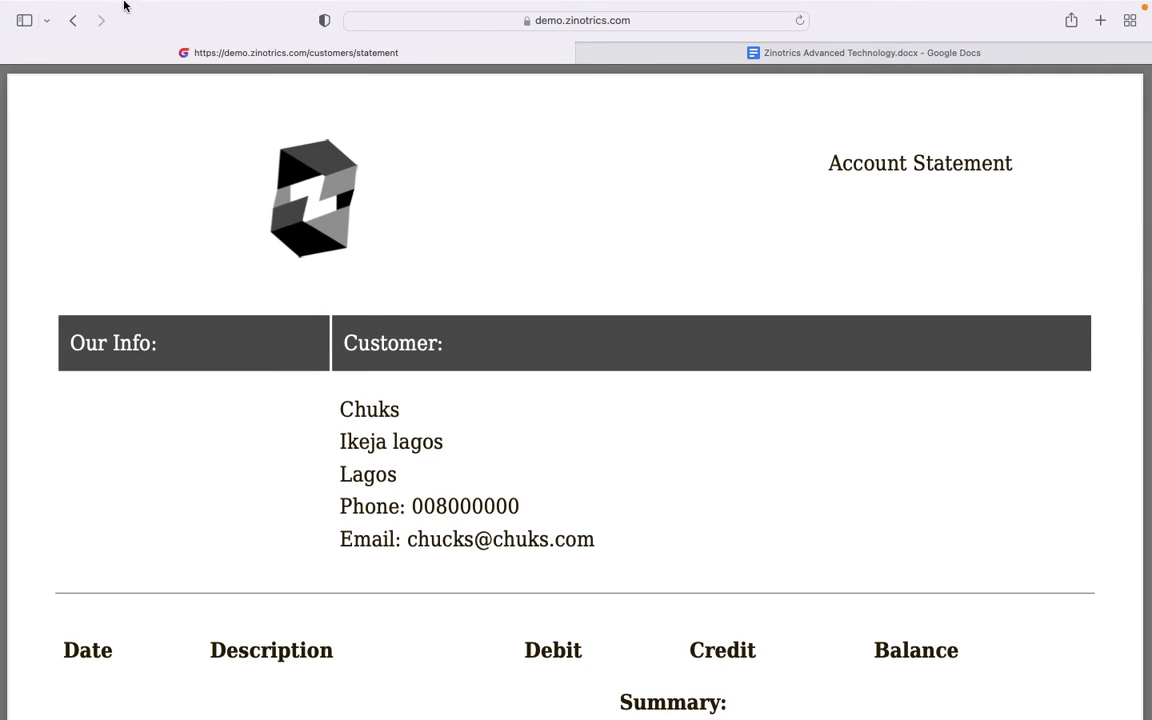
Reopen the customer's profile from the clients list and examine its contact details, wallet balance and income and expenses summary
left_click(71, 22)
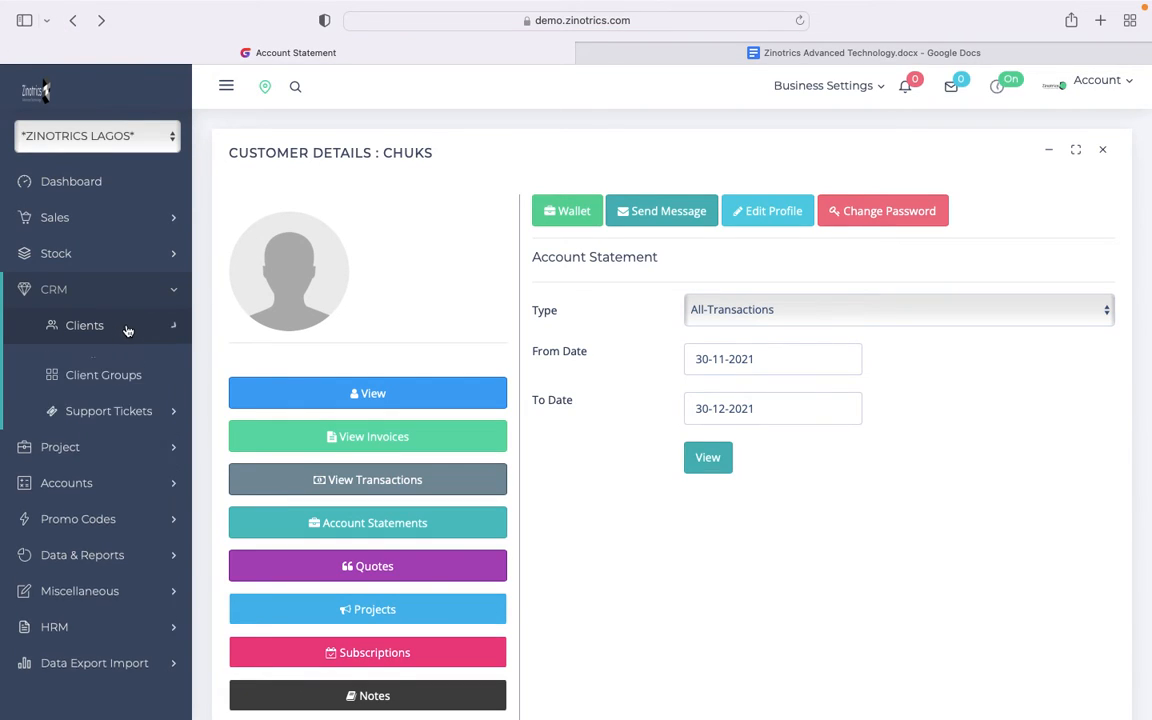
left_click(121, 327)
left_click(117, 399)
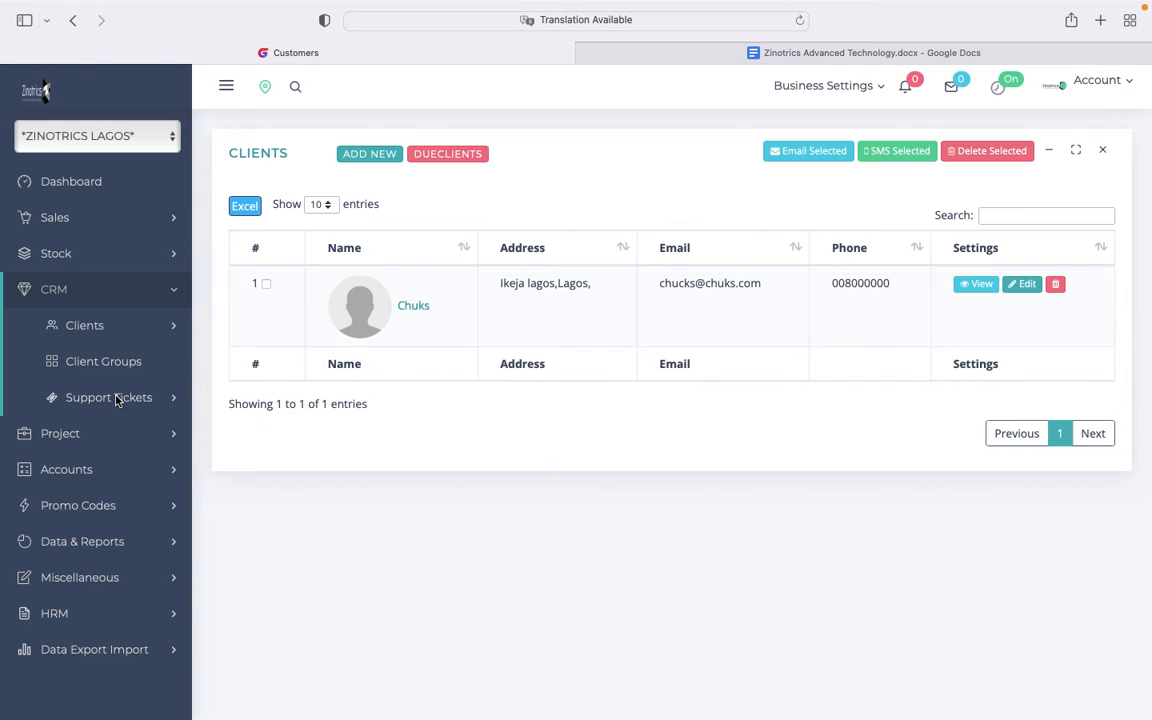
left_click(413, 309)
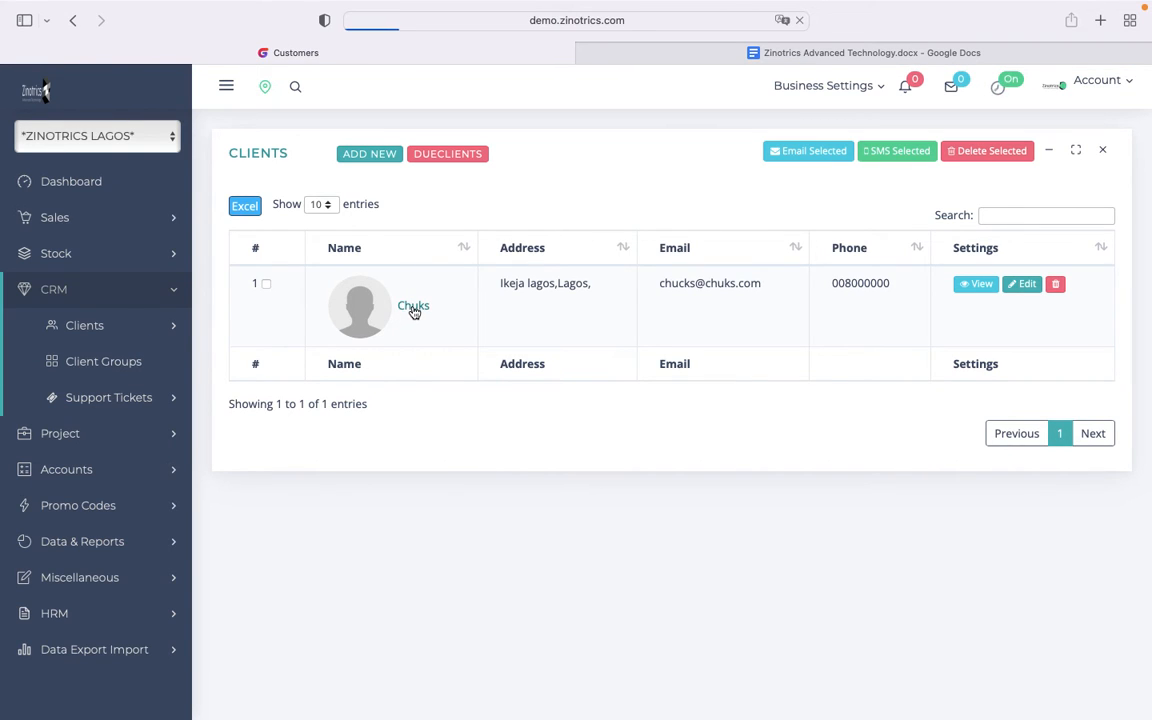
scroll(650, 515, "down", 5)
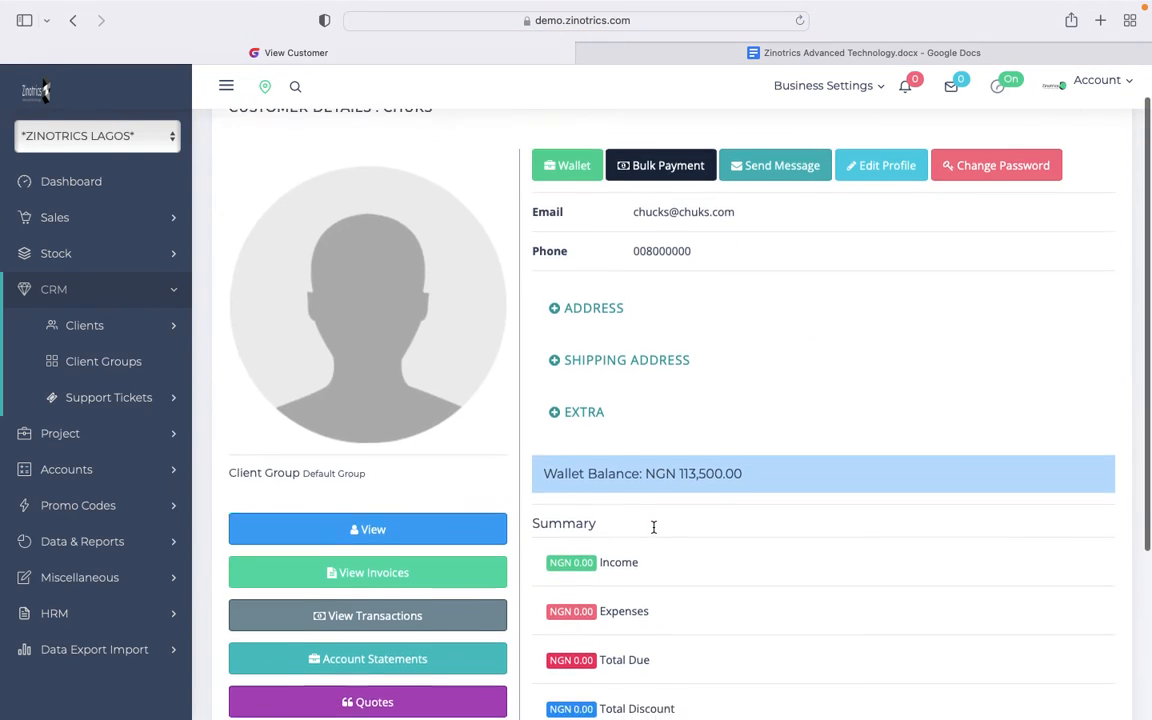
scroll(654, 527, "down", 1)
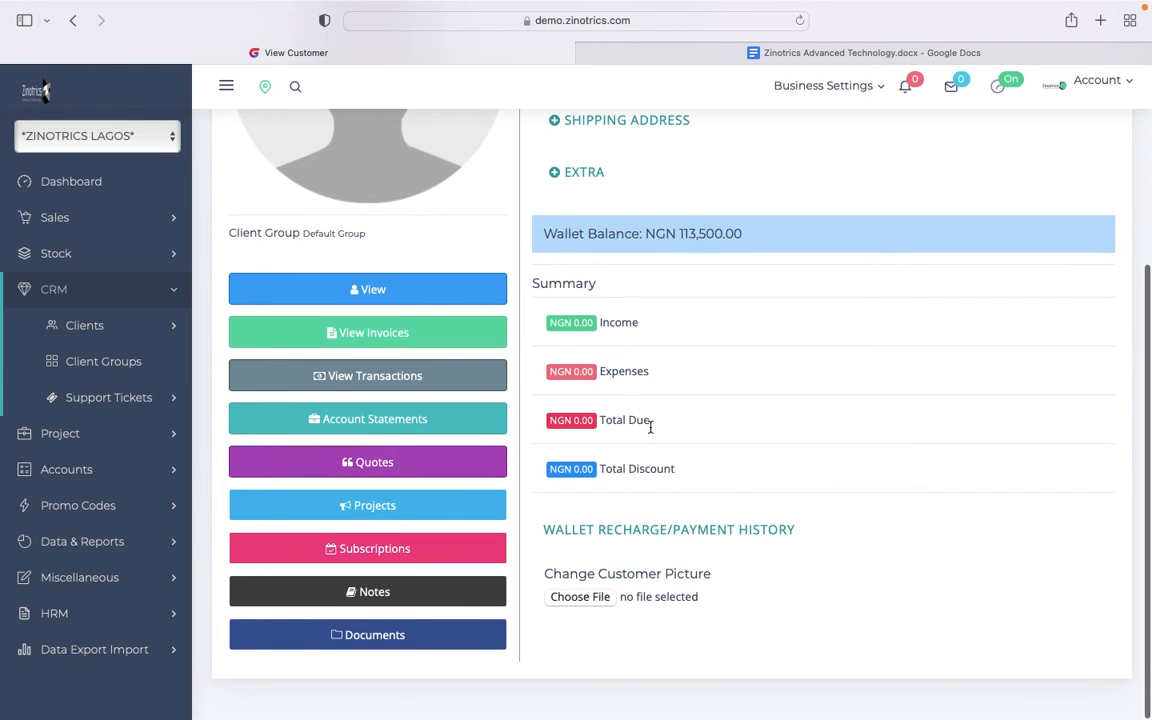
scroll(700, 468, "up", 5)
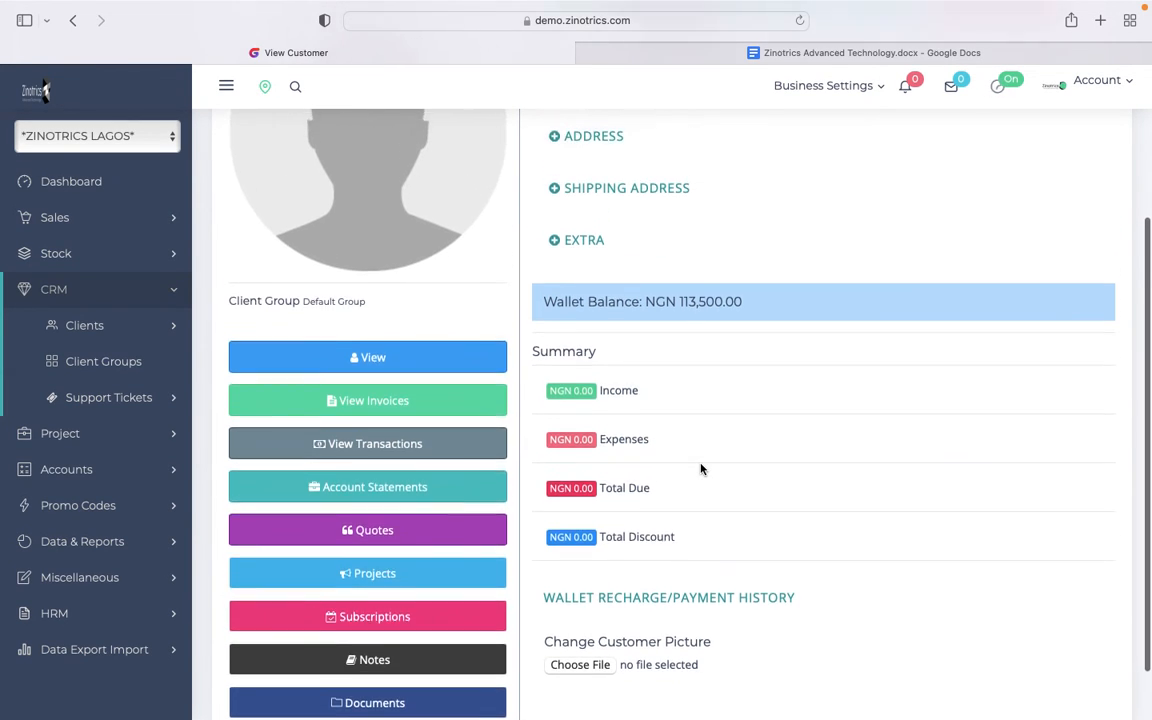
scroll(666, 345, "up", 10)
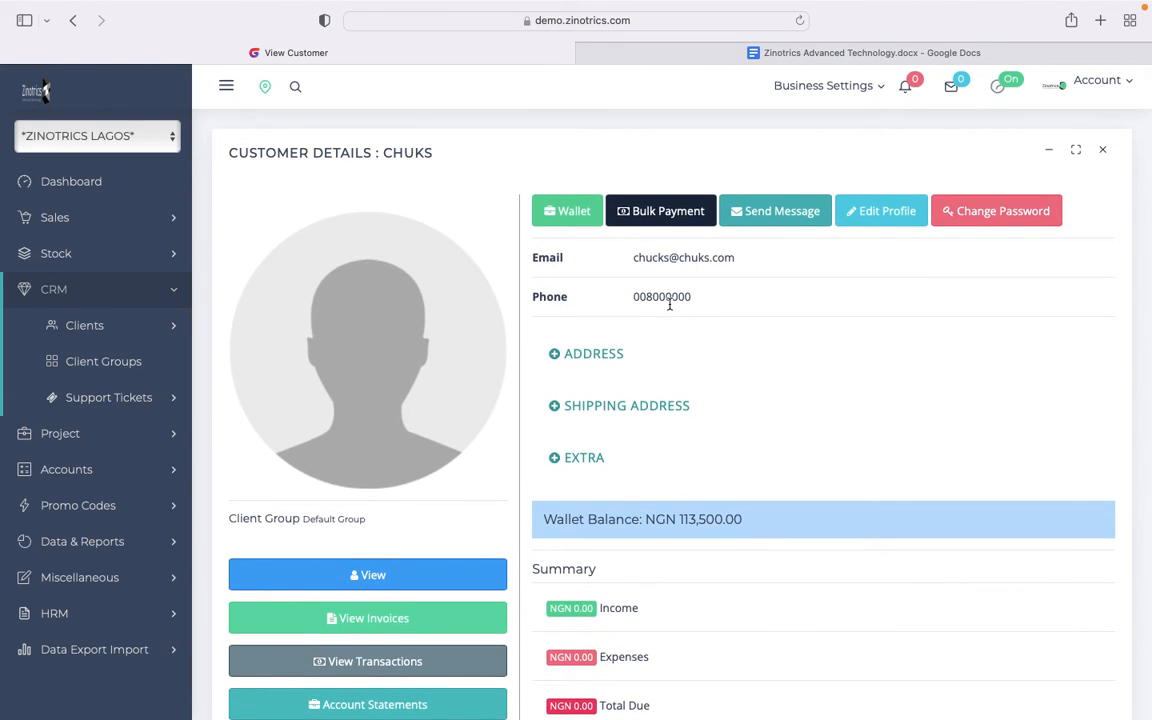
Check the Supplier management section of the Google Docs feature list and open the suppliers list in Zinotrics
left_click(805, 55)
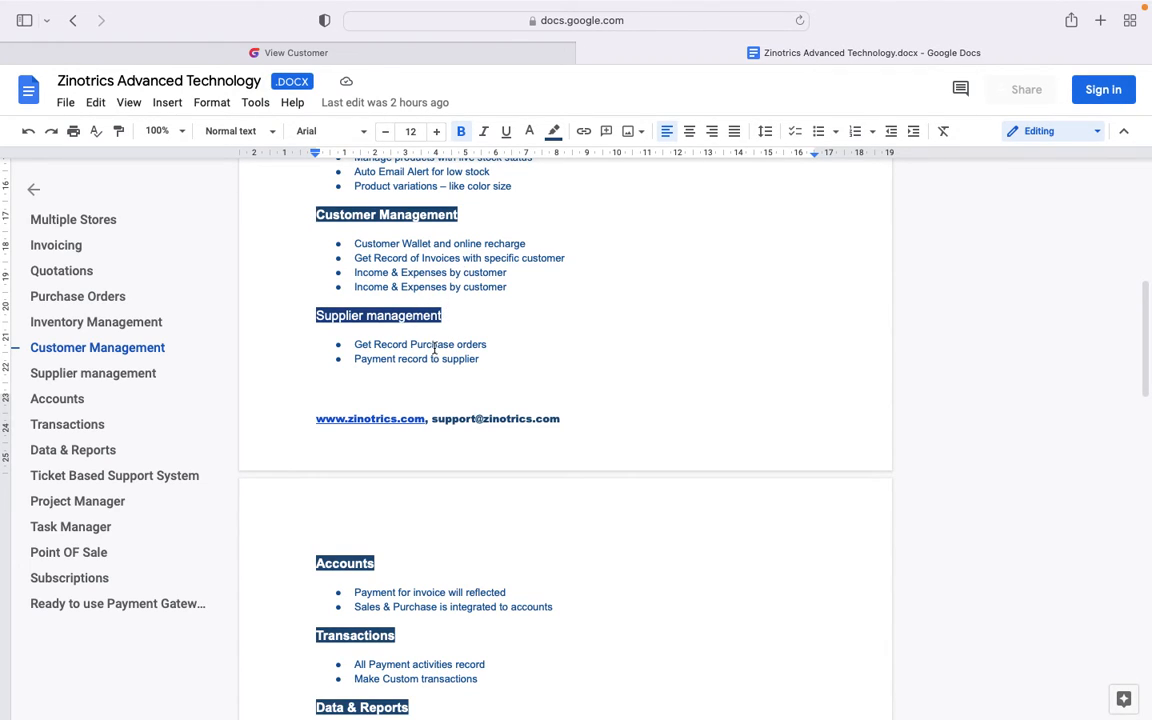
left_click(131, 376)
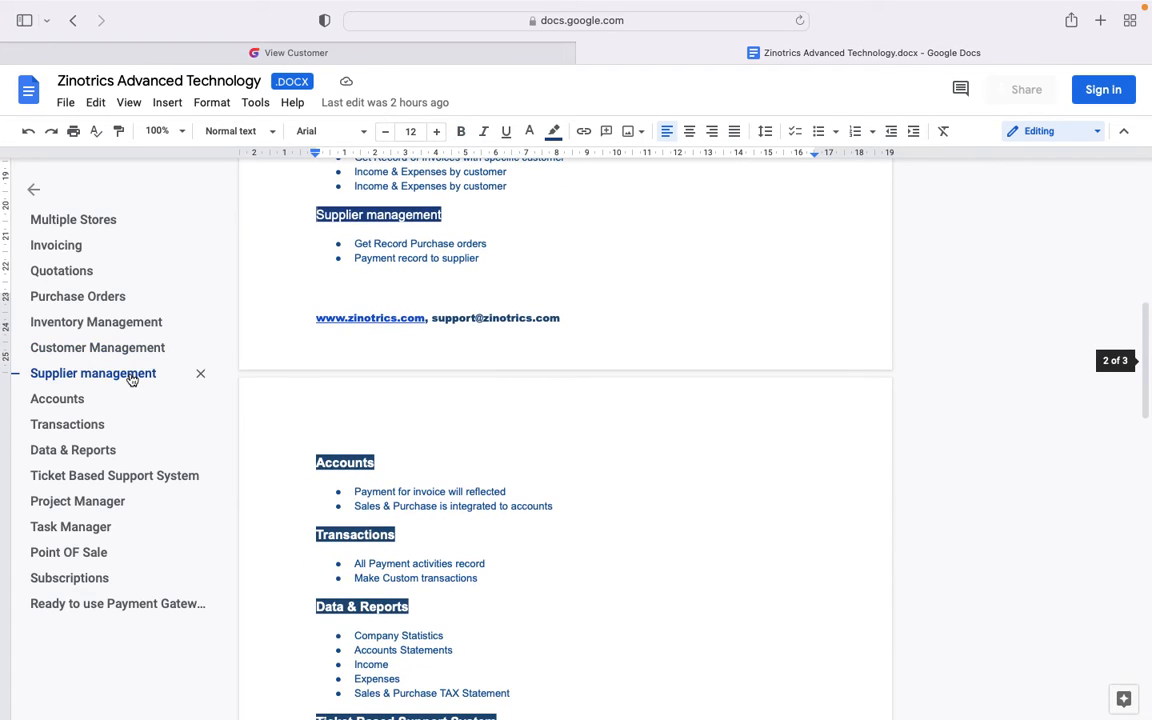
left_click(387, 57)
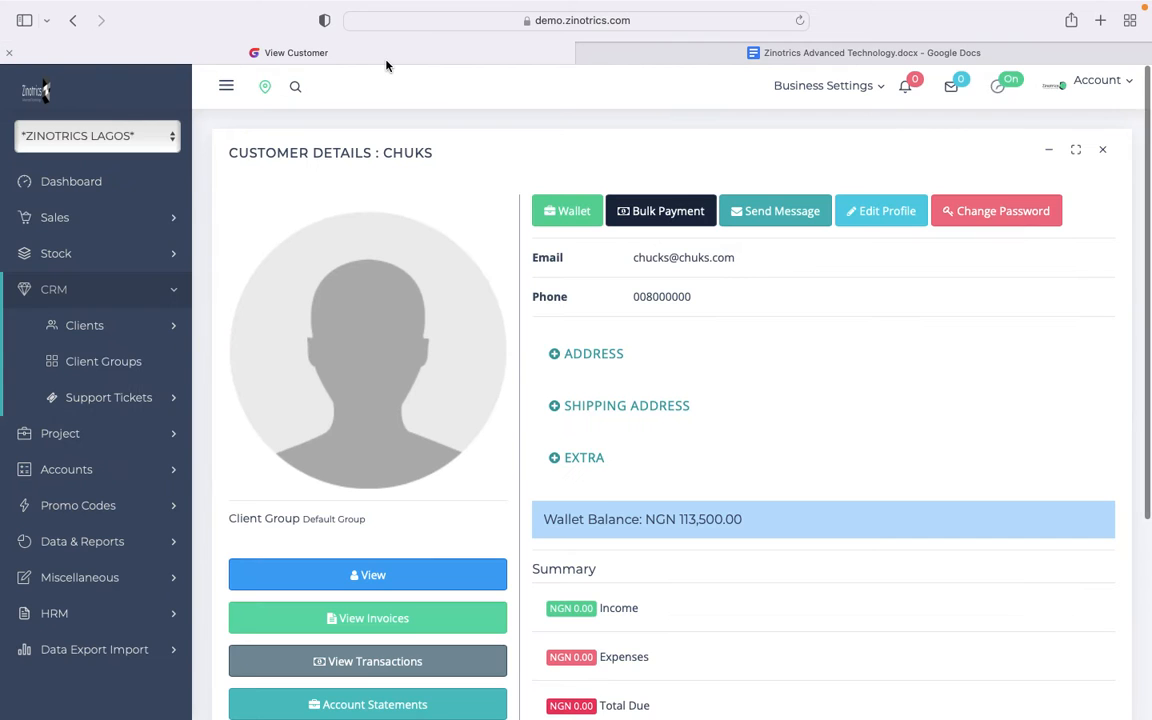
scroll(123, 455, "down", 2)
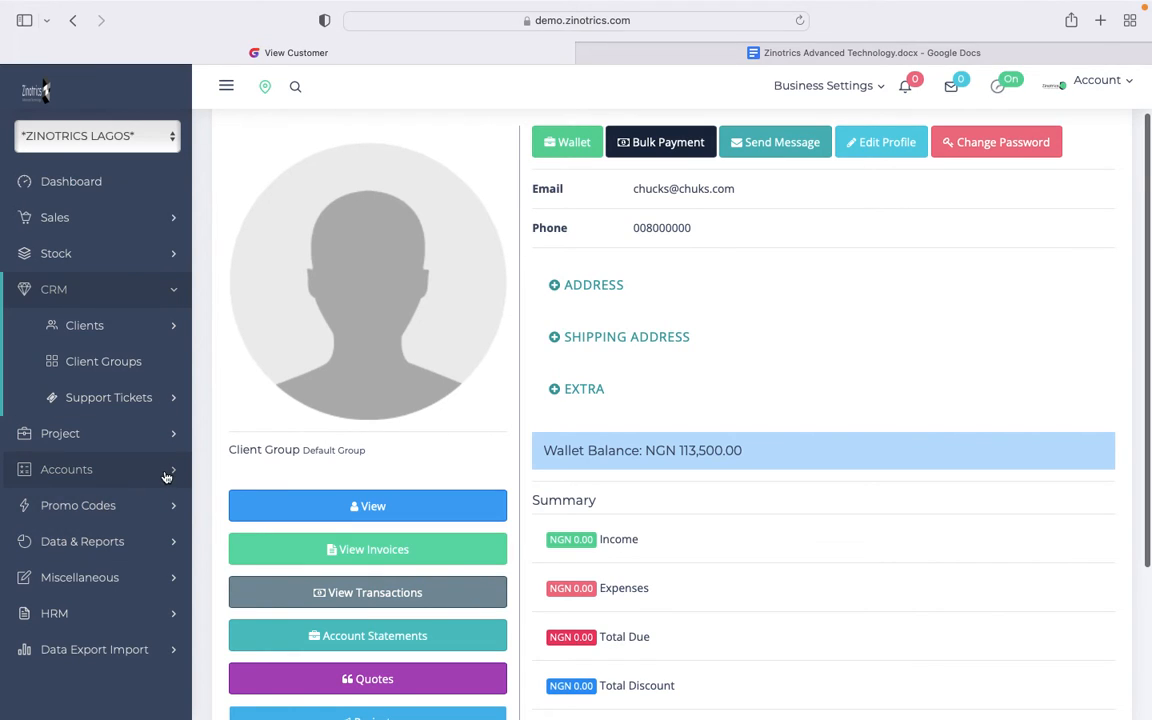
left_click(167, 253)
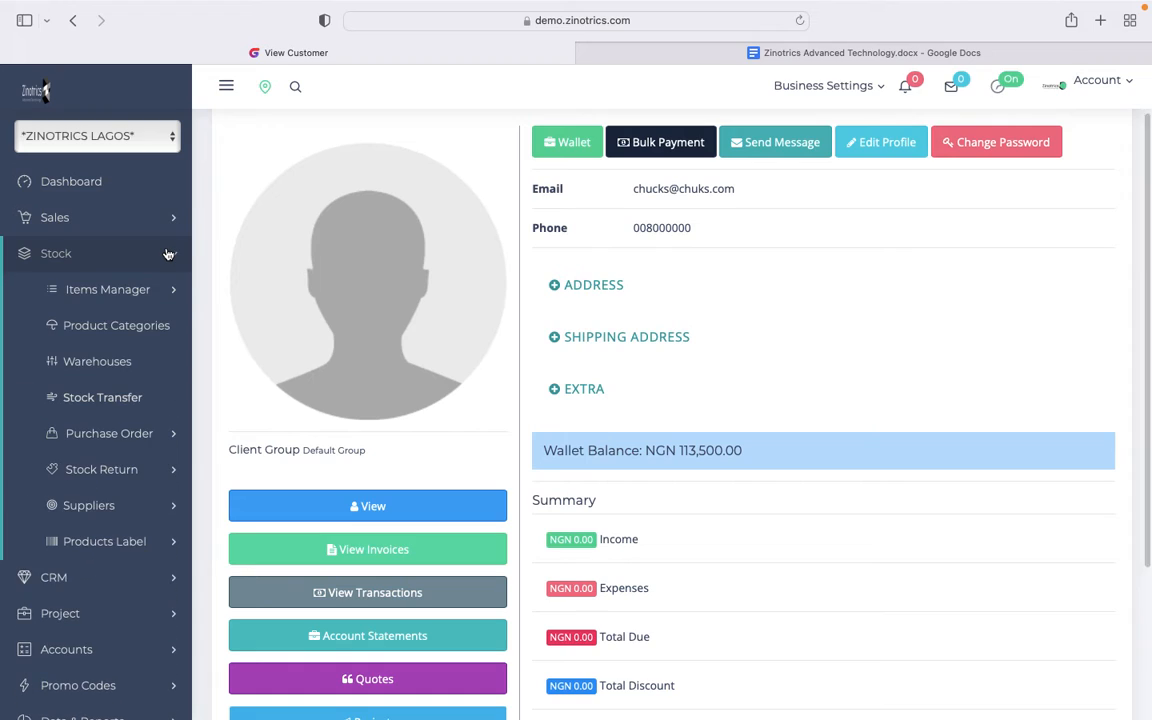
left_click(150, 508)
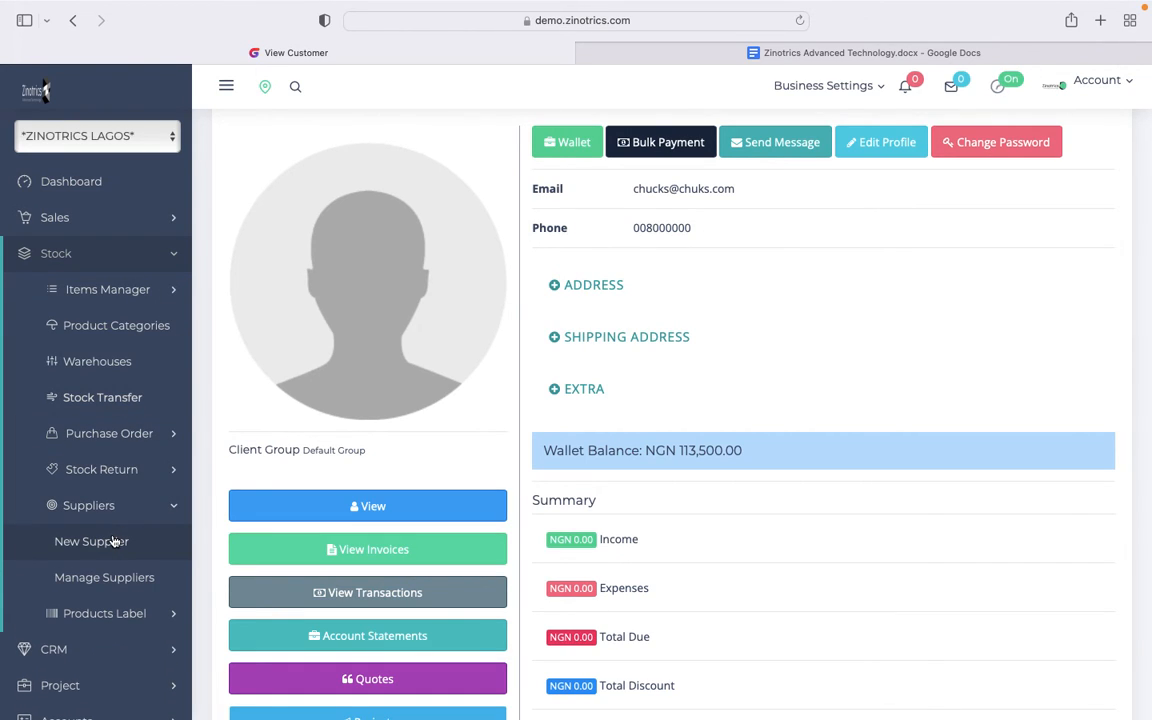
left_click(117, 579)
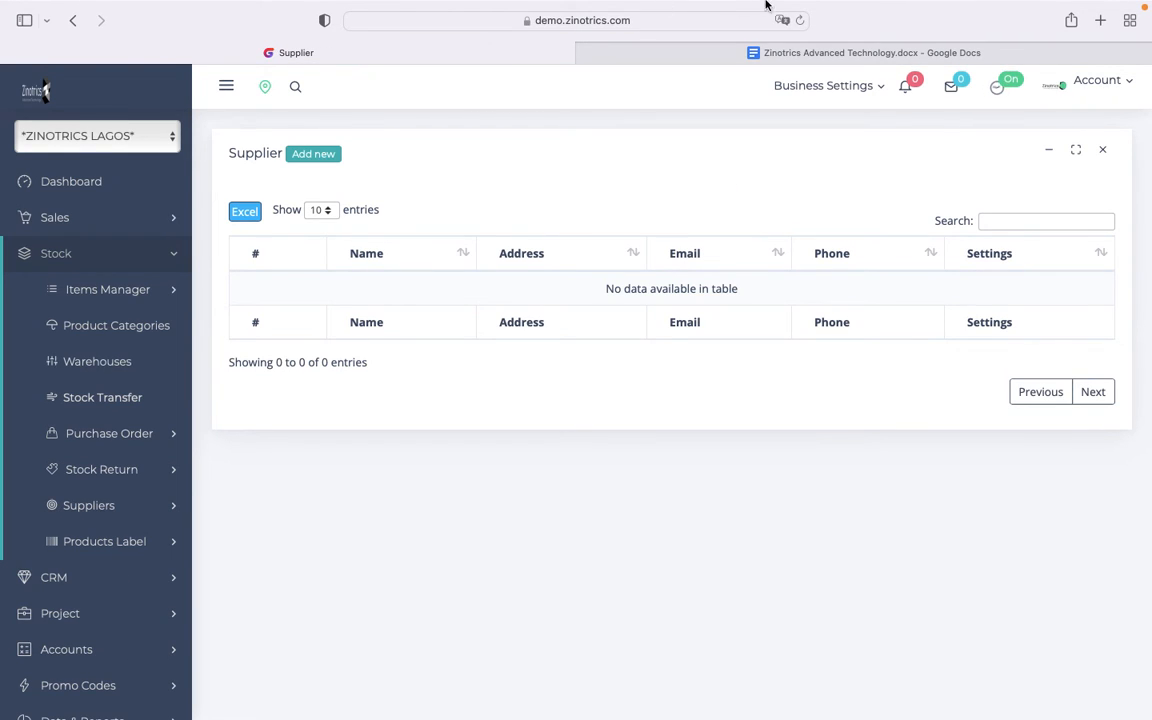
Review the Accounts, Transactions, Data & Reports and Ticket Based Support System sections of the feature list in Google Docs
left_click(797, 52)
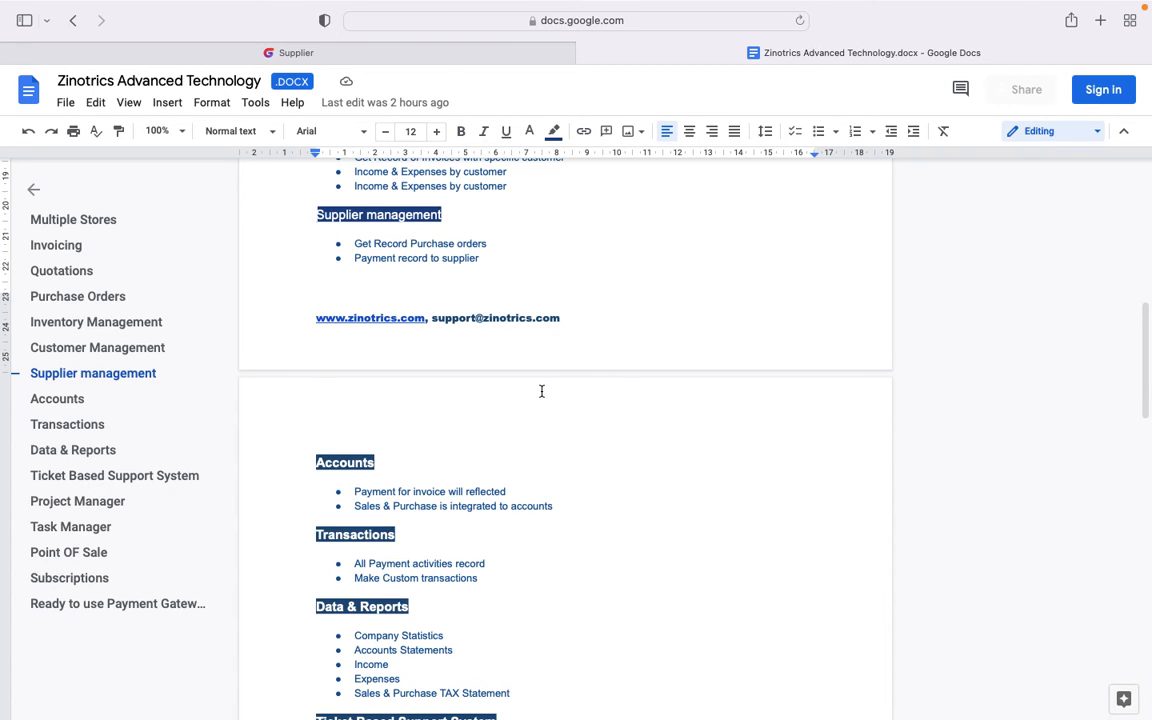
scroll(541, 391, "down", 1)
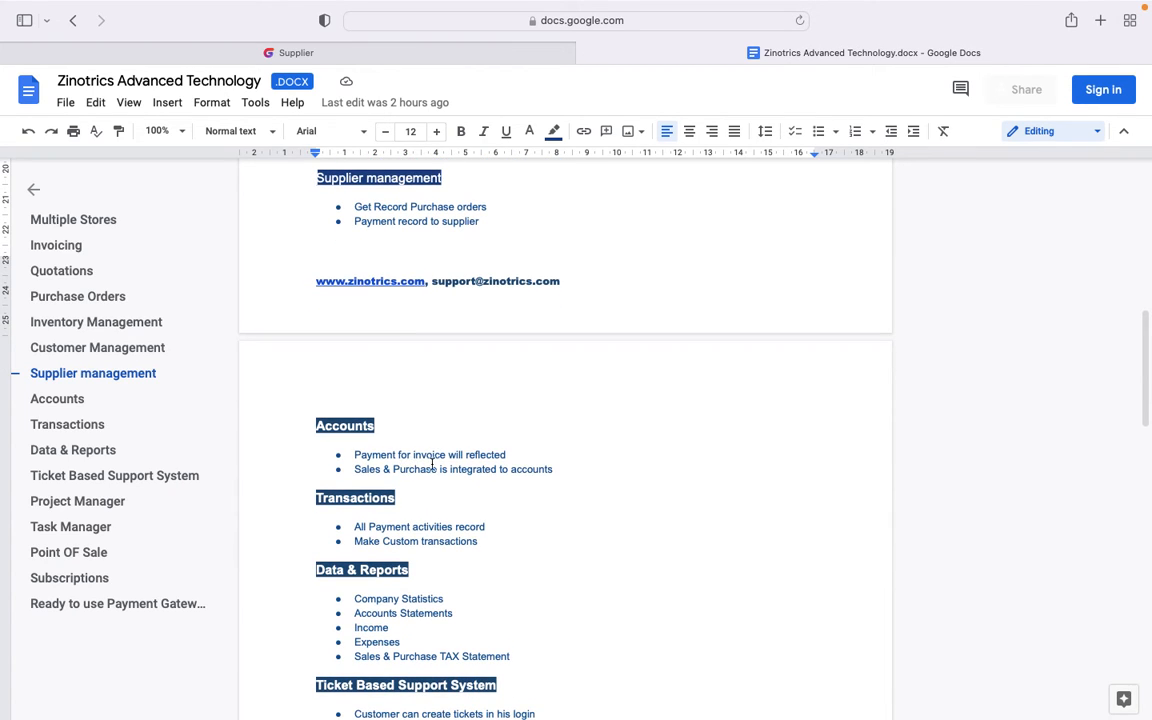
left_click(59, 404)
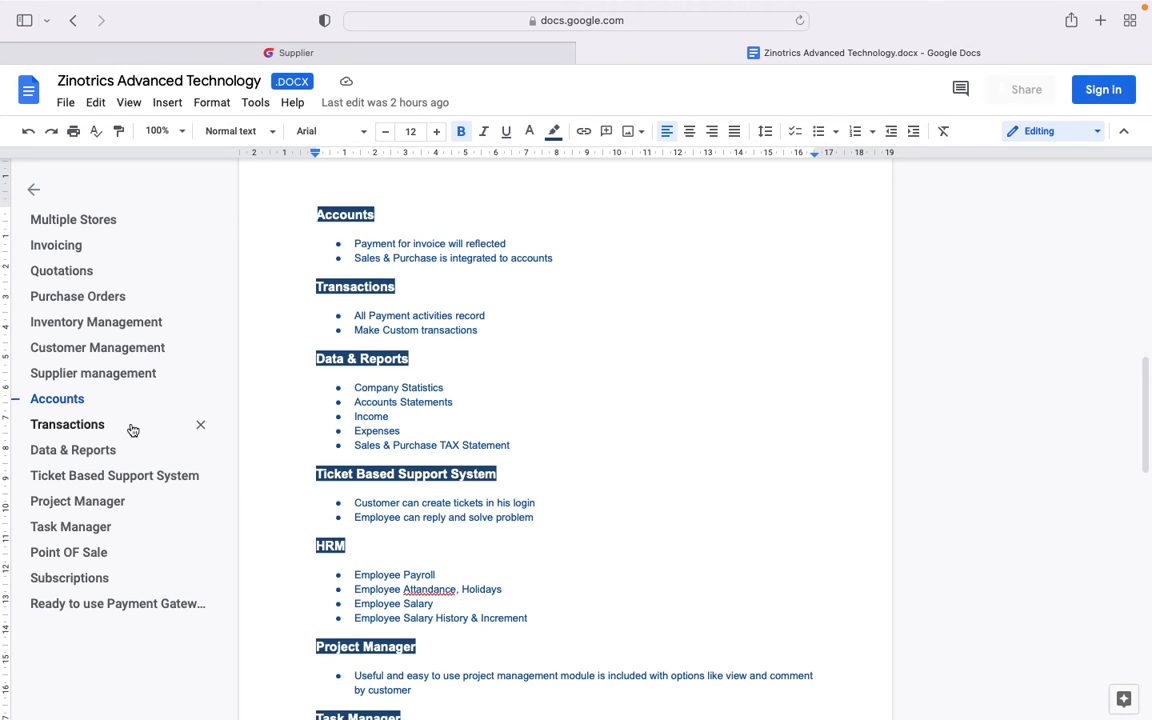
left_click(79, 452)
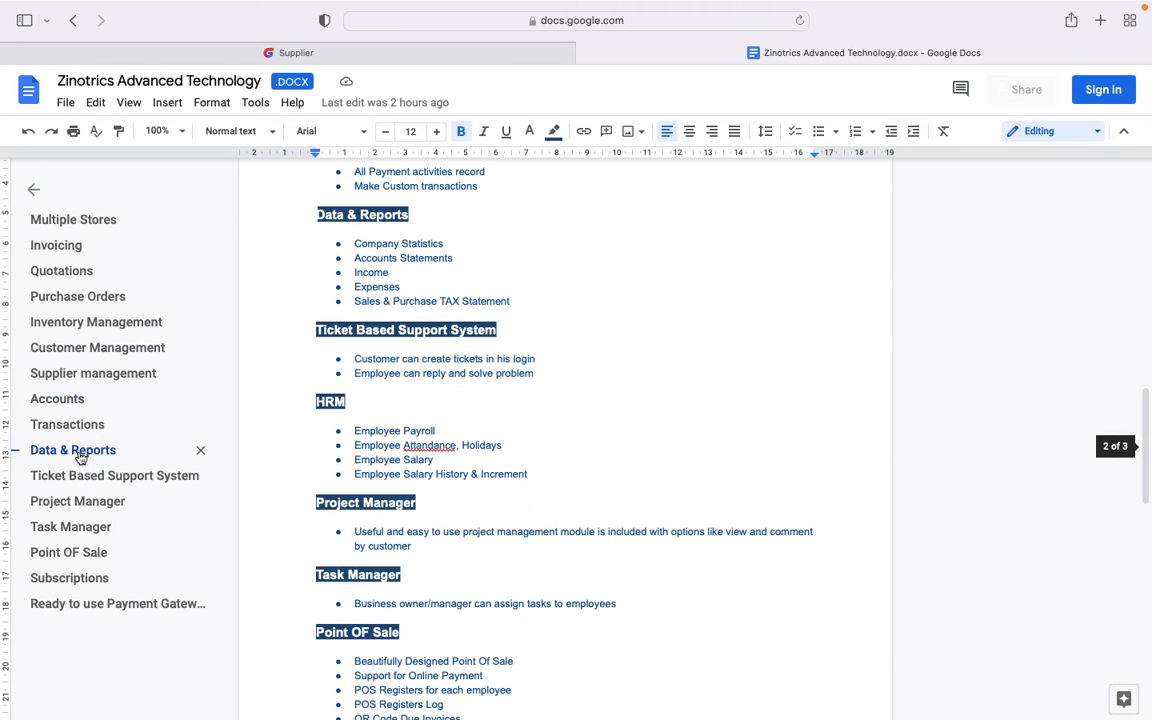
left_click(110, 478)
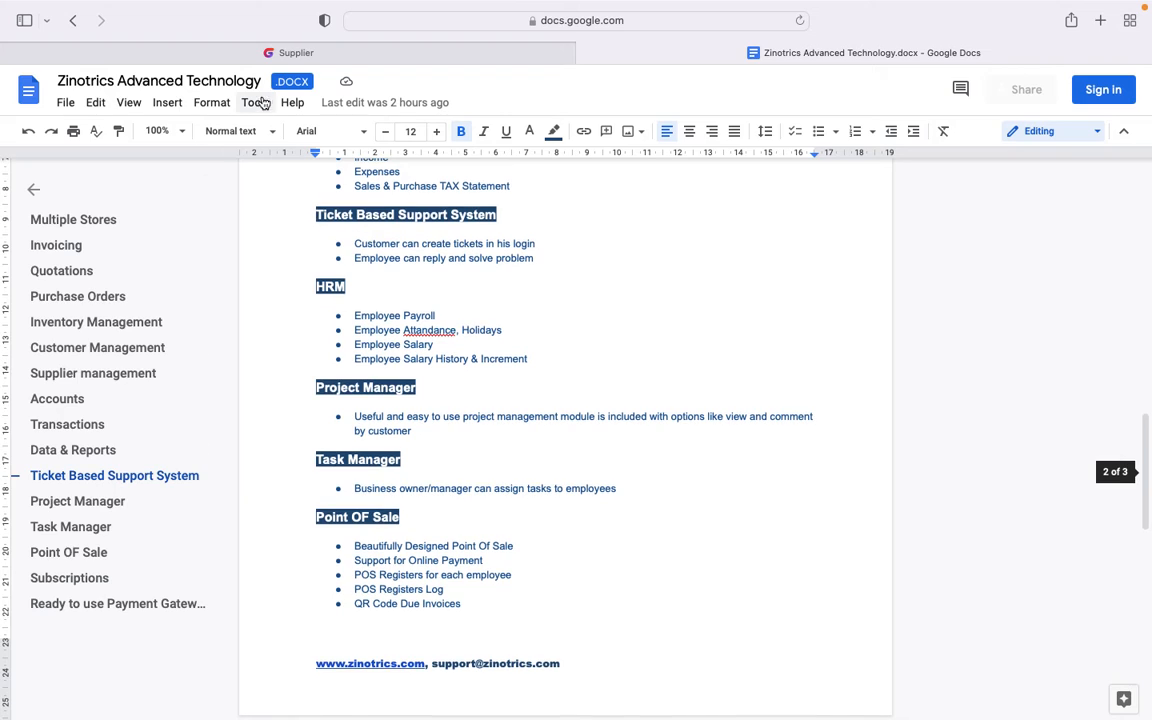
Switch back to Zinotrics and open the list of stock warehouses
left_click(351, 52)
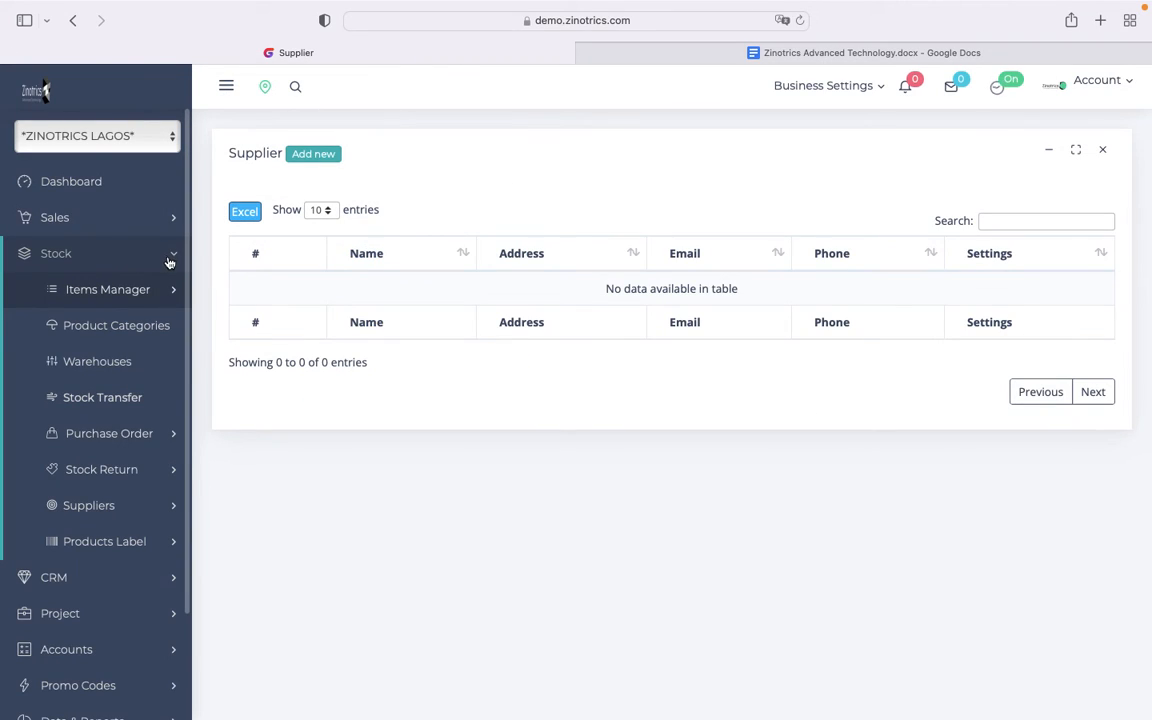
left_click(112, 367)
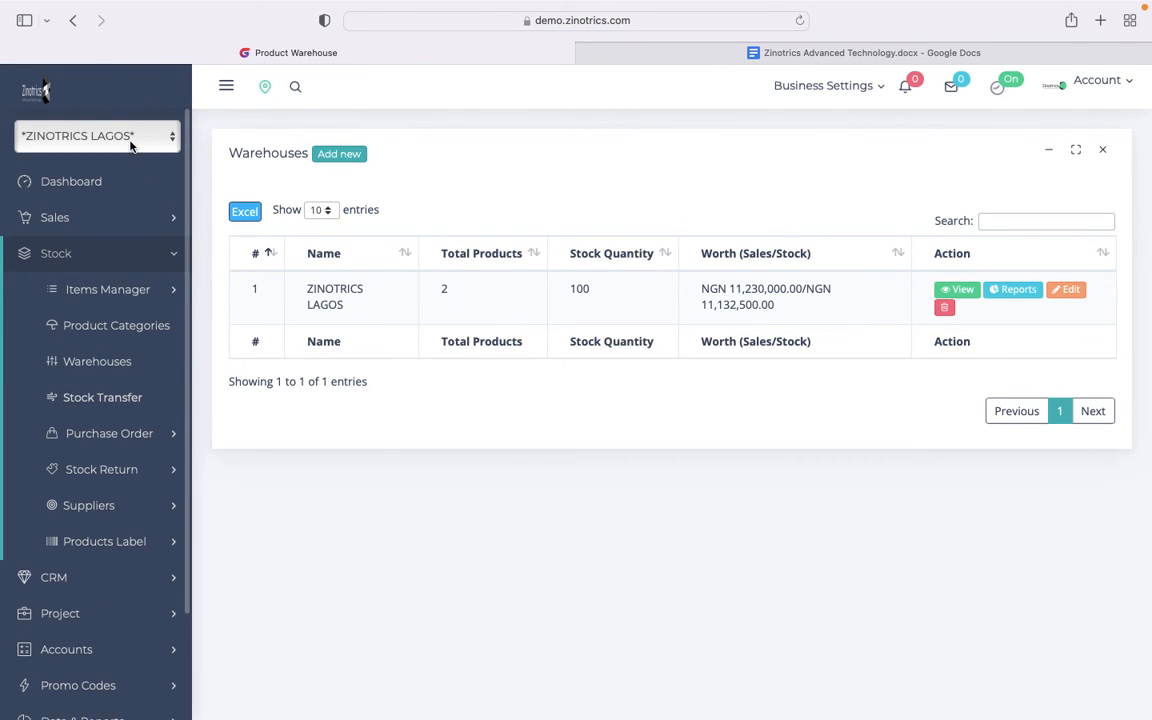
Open the list of purchase orders in the stock section
scroll(160, 440, "down", 3)
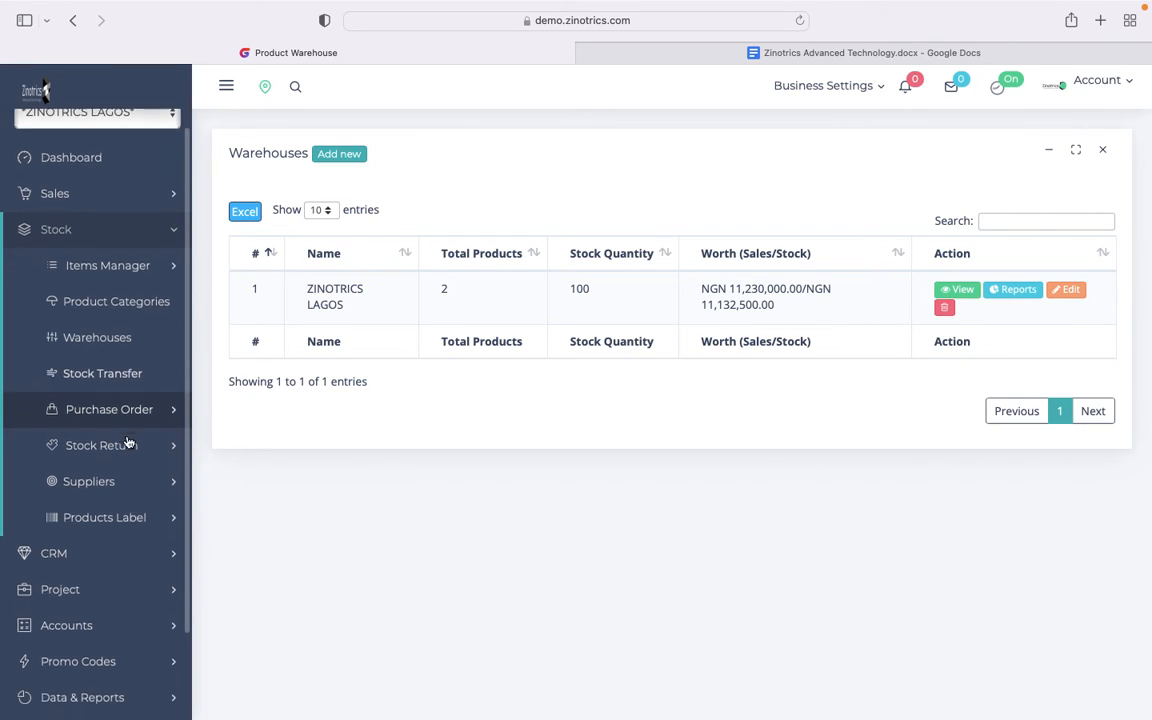
left_click(158, 340)
left_click(100, 412)
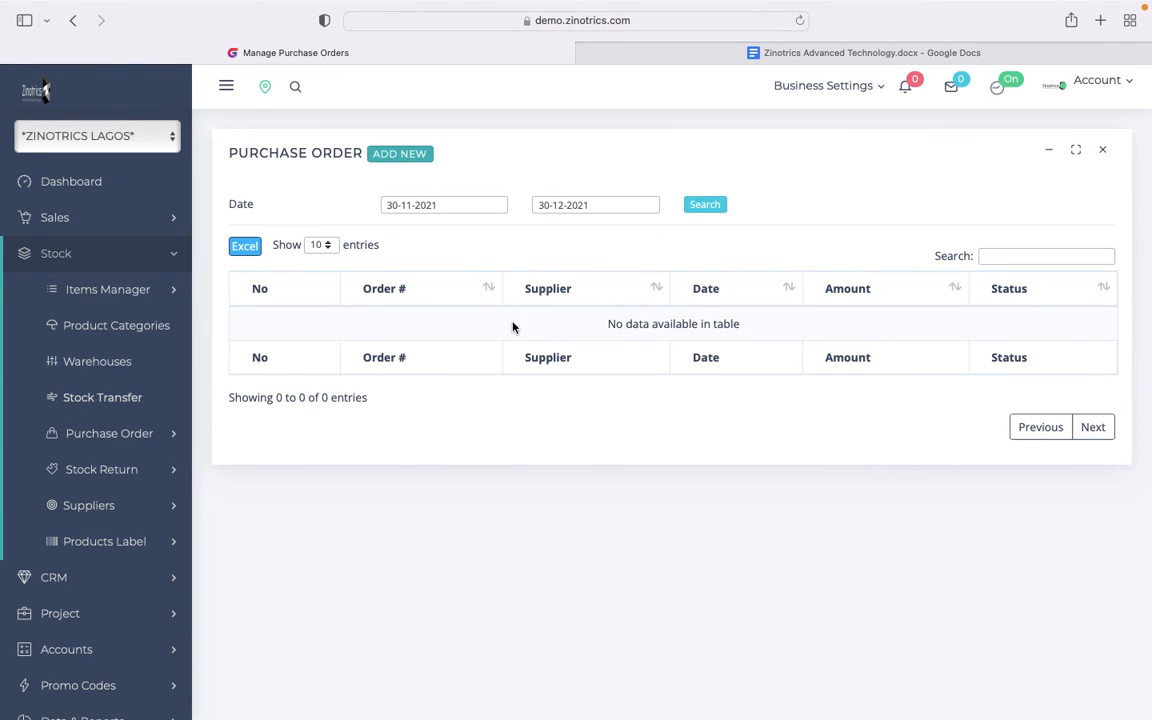
Show the support ticket options in the CRM section
scroll(115, 442, "down", 2)
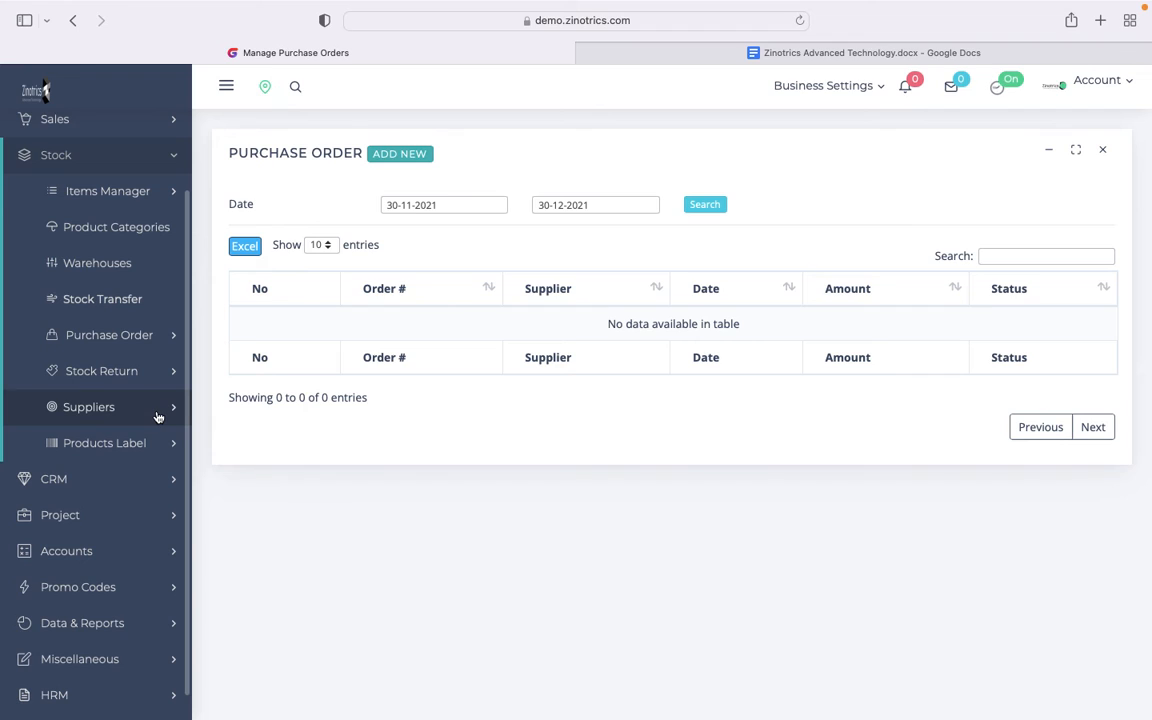
scroll(161, 443, "down", 1)
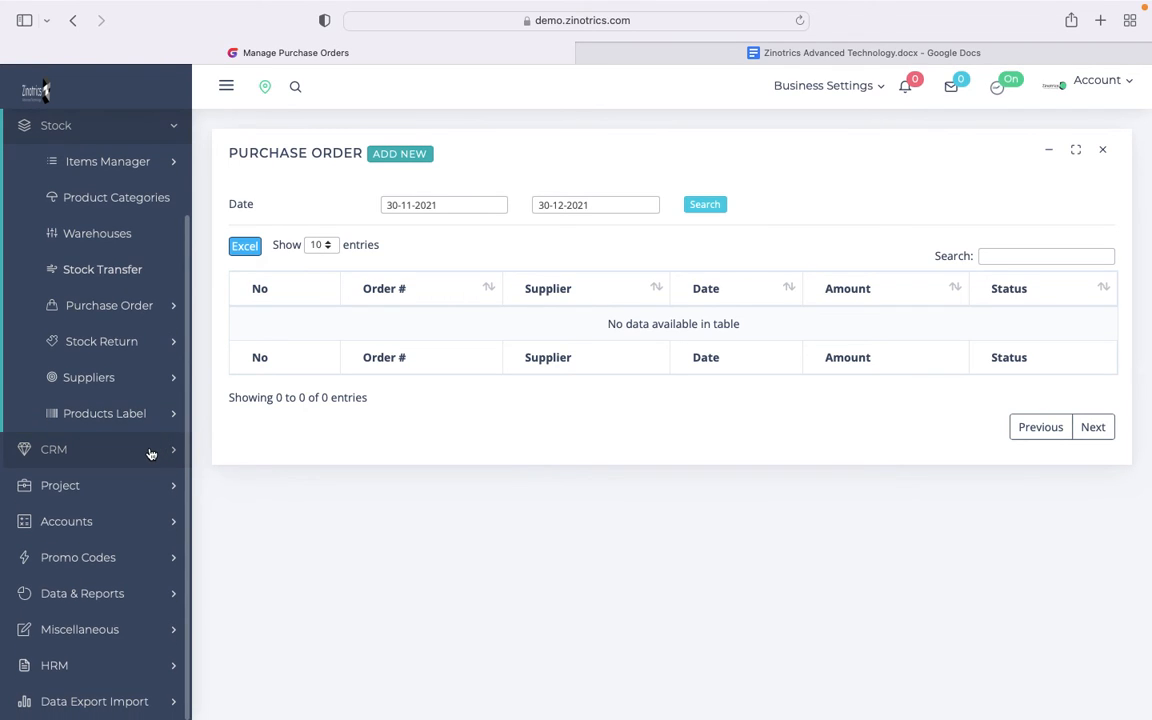
left_click(150, 452)
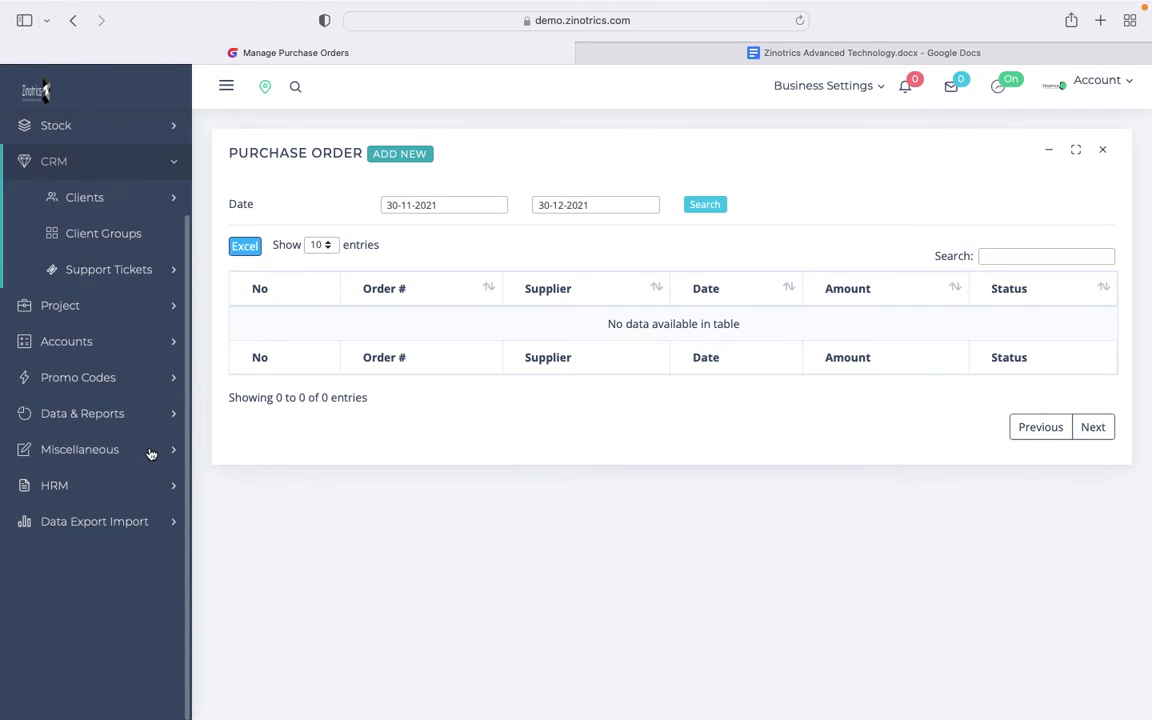
left_click(167, 280)
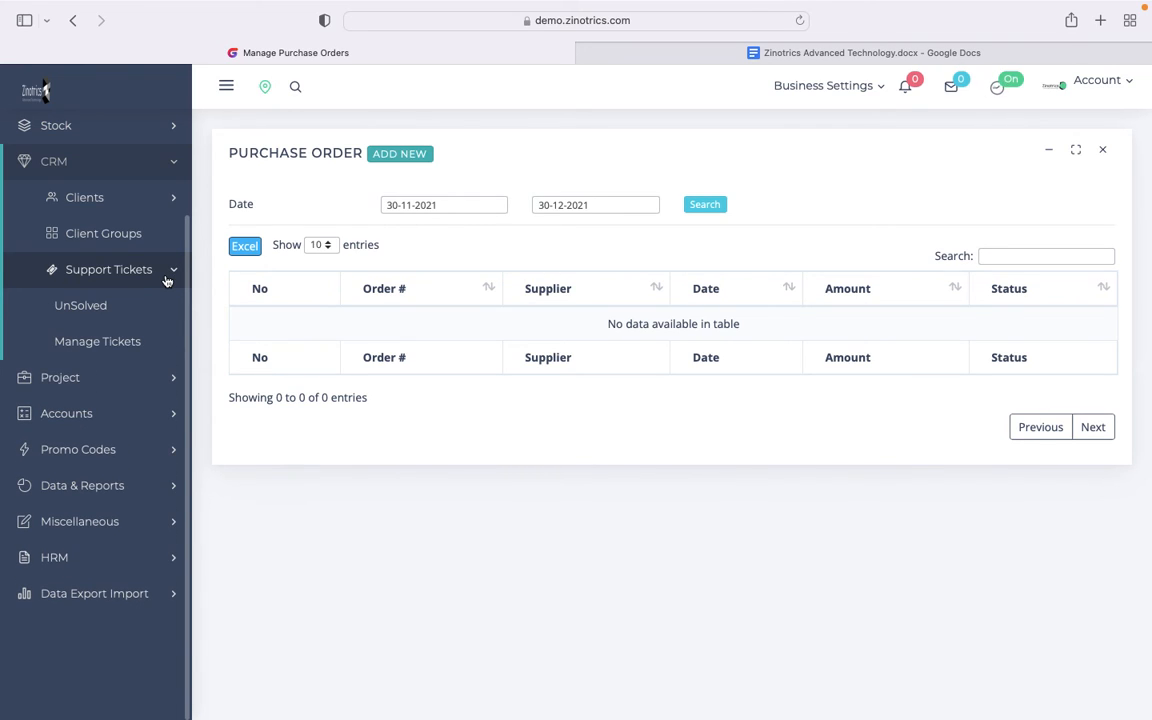
Log out of the employee account and open the customer login page
left_click(1128, 80)
left_click(1088, 235)
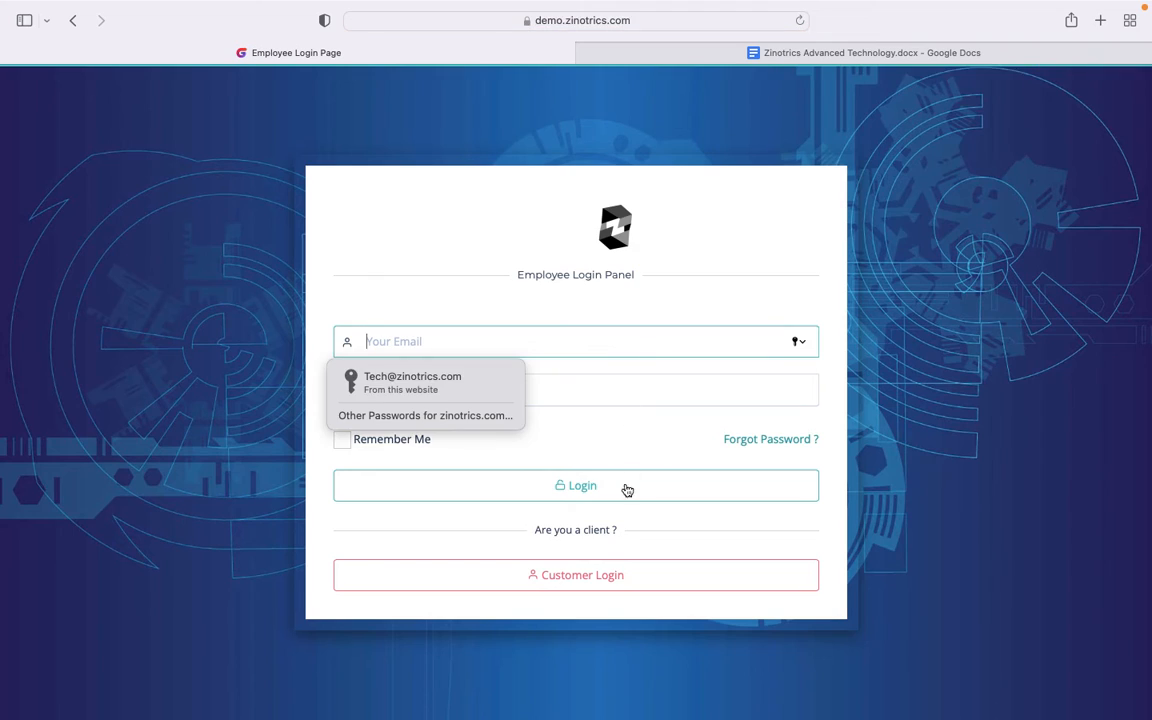
left_click(571, 577)
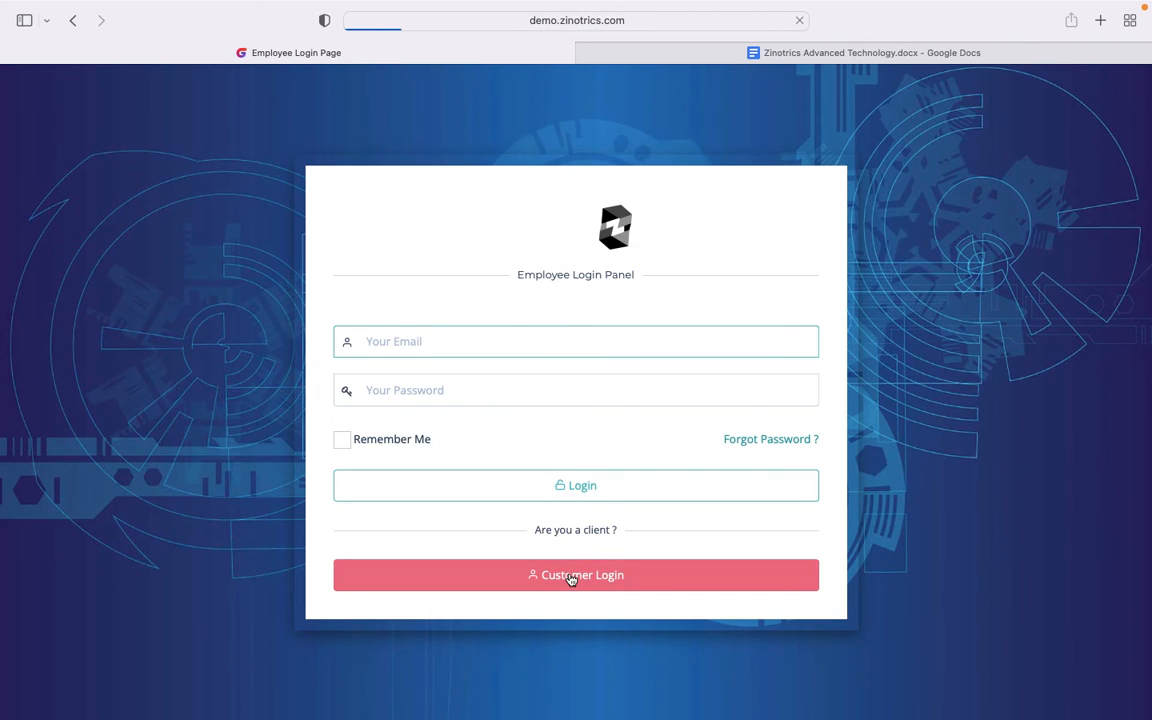
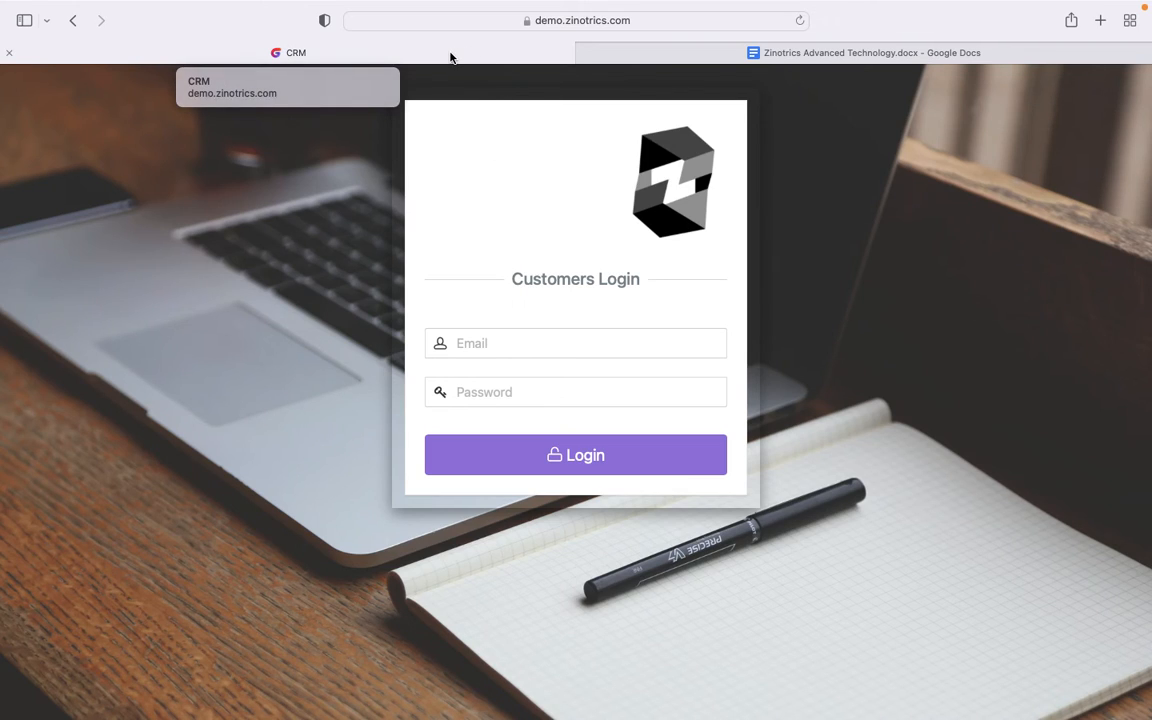
Return to the employee login page and sign in with the saved account email and password
left_click(73, 20)
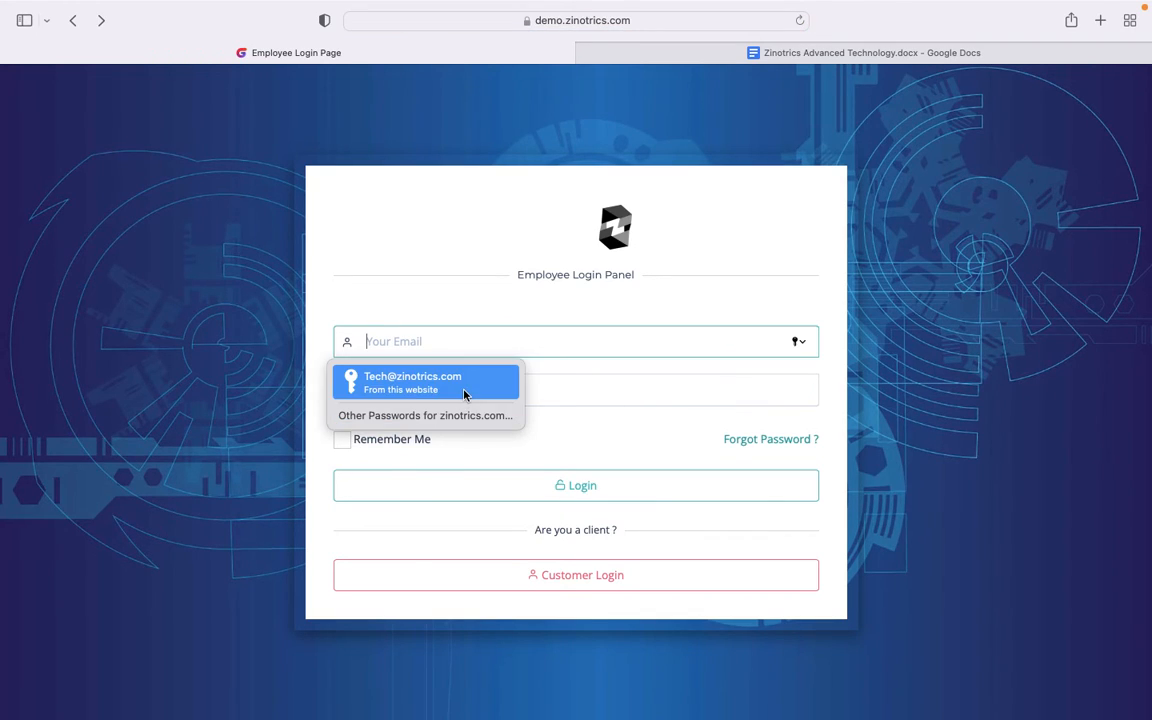
left_click(462, 388)
left_click(597, 497)
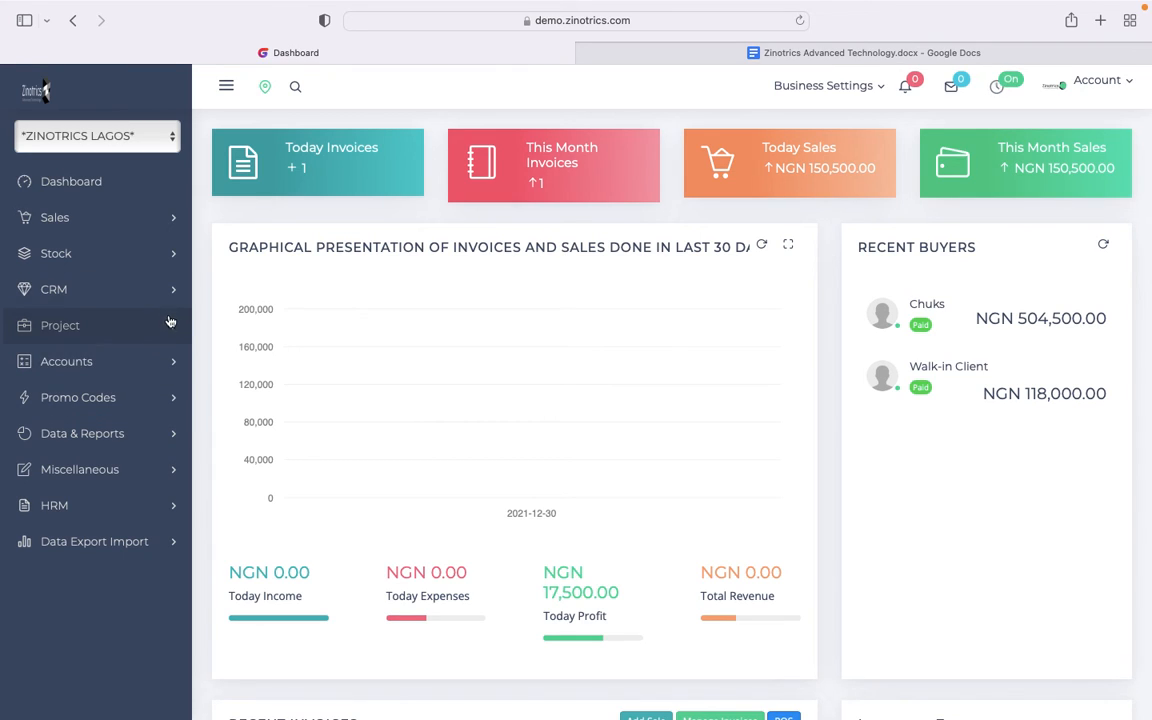
Look over the project management options and open the list of accounts
left_click(171, 332)
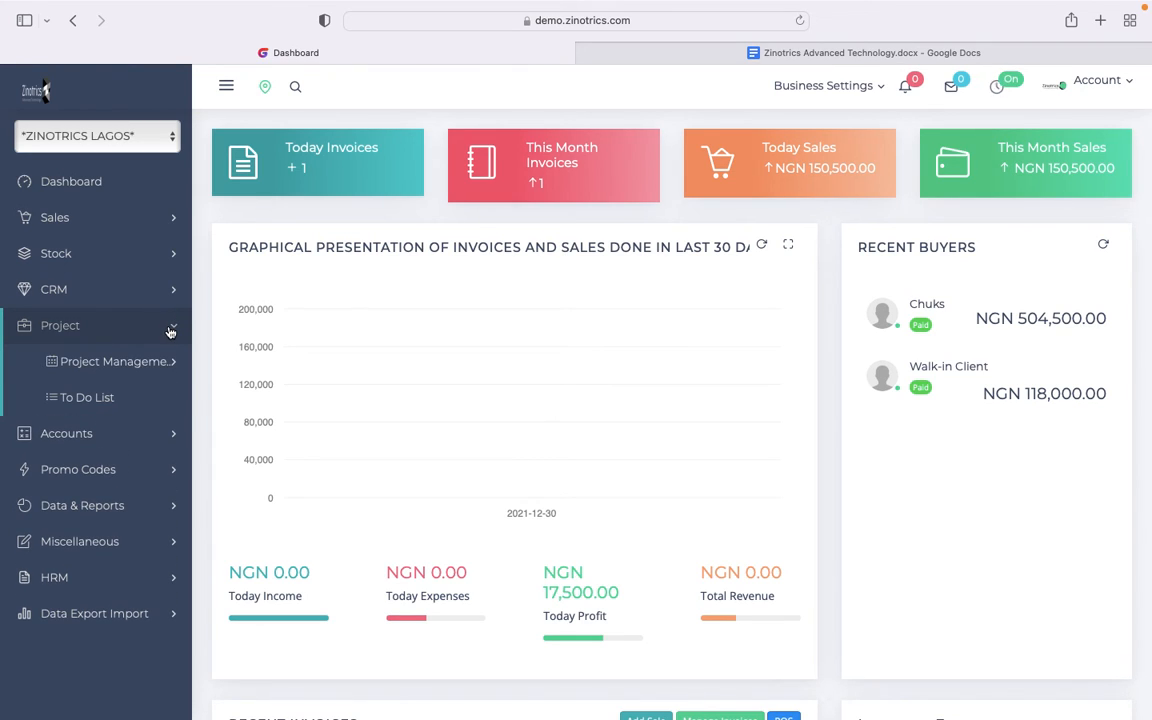
left_click(173, 366)
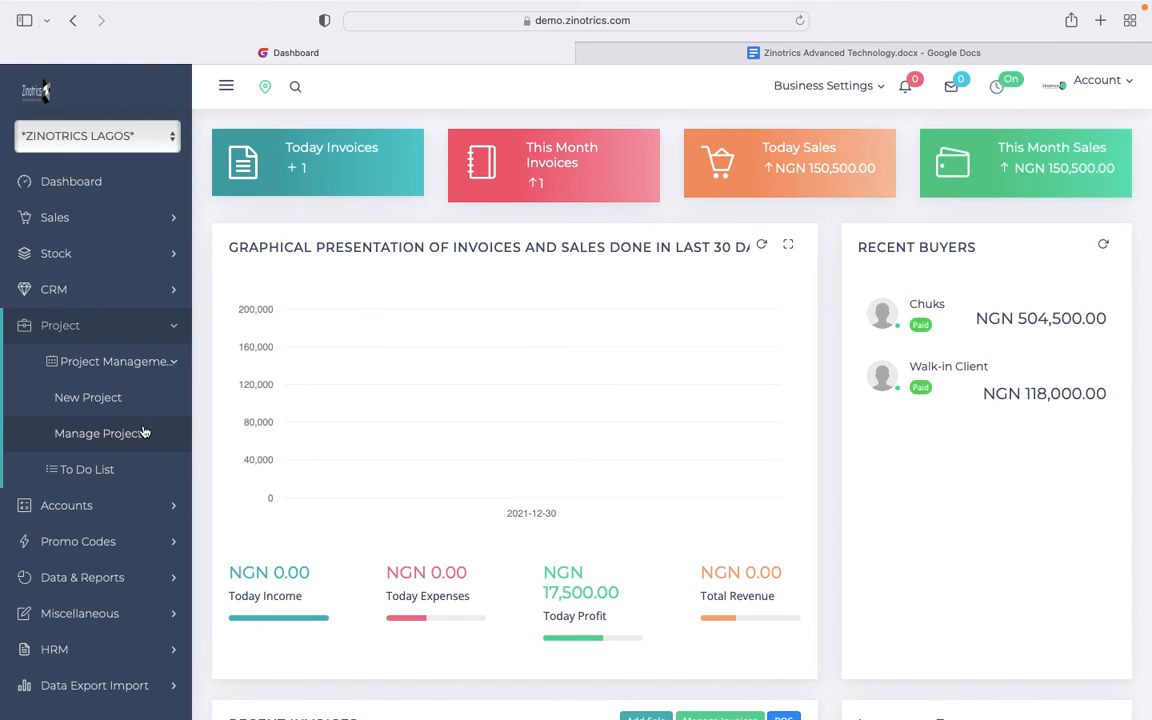
left_click(165, 506)
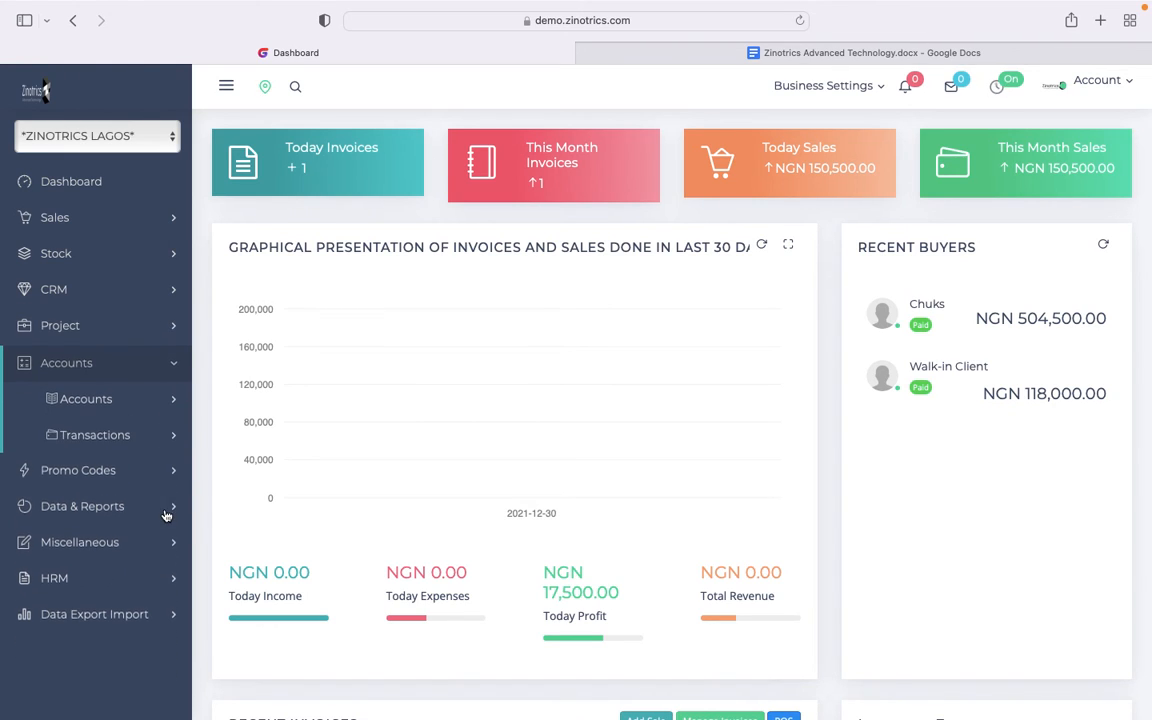
left_click(170, 401)
left_click(140, 436)
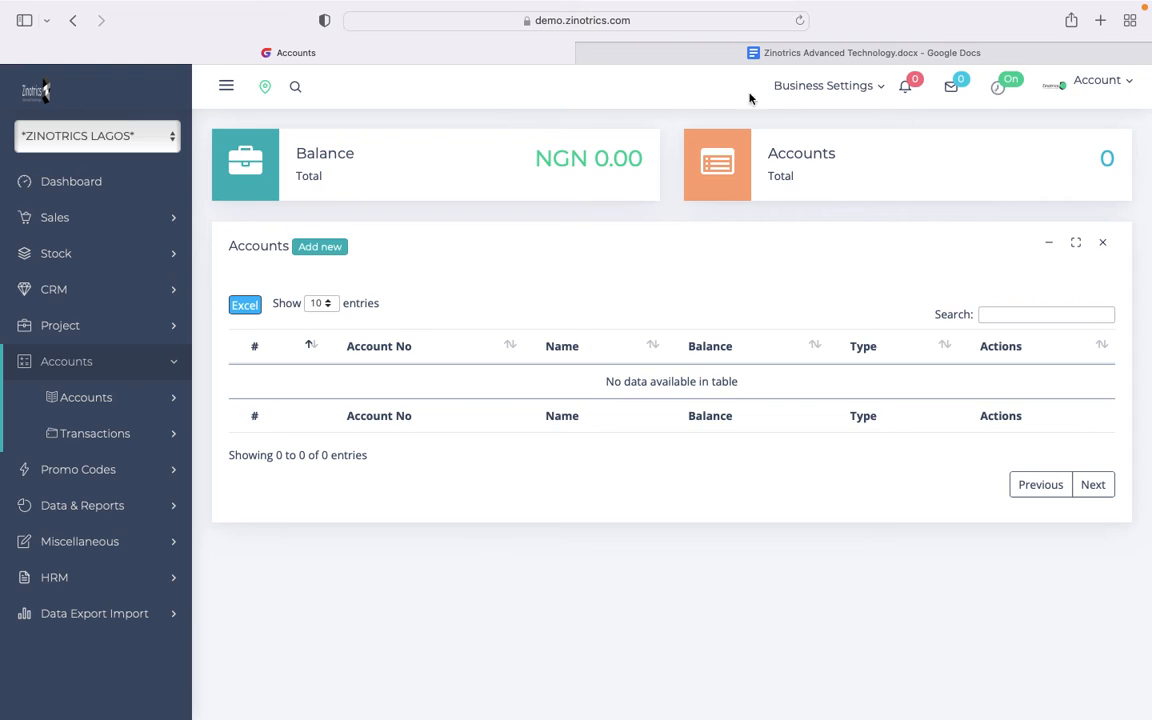
Open invoice 1007 through the invoice management list in the sales section
left_click(121, 222)
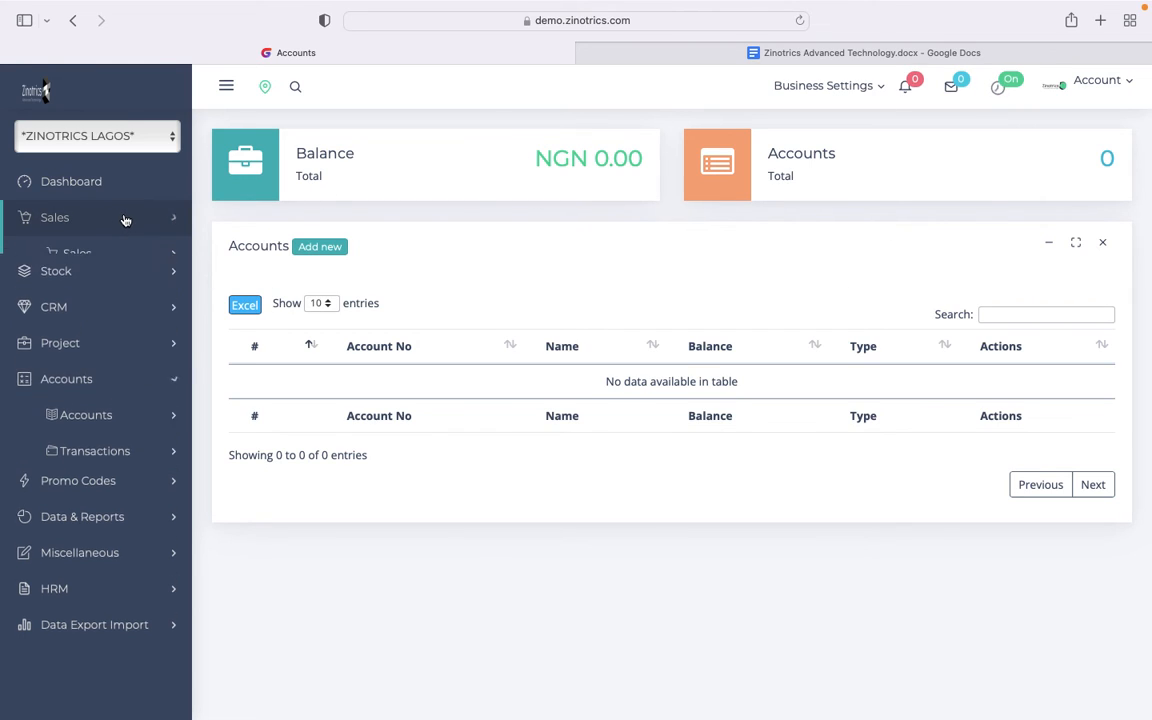
left_click(135, 253)
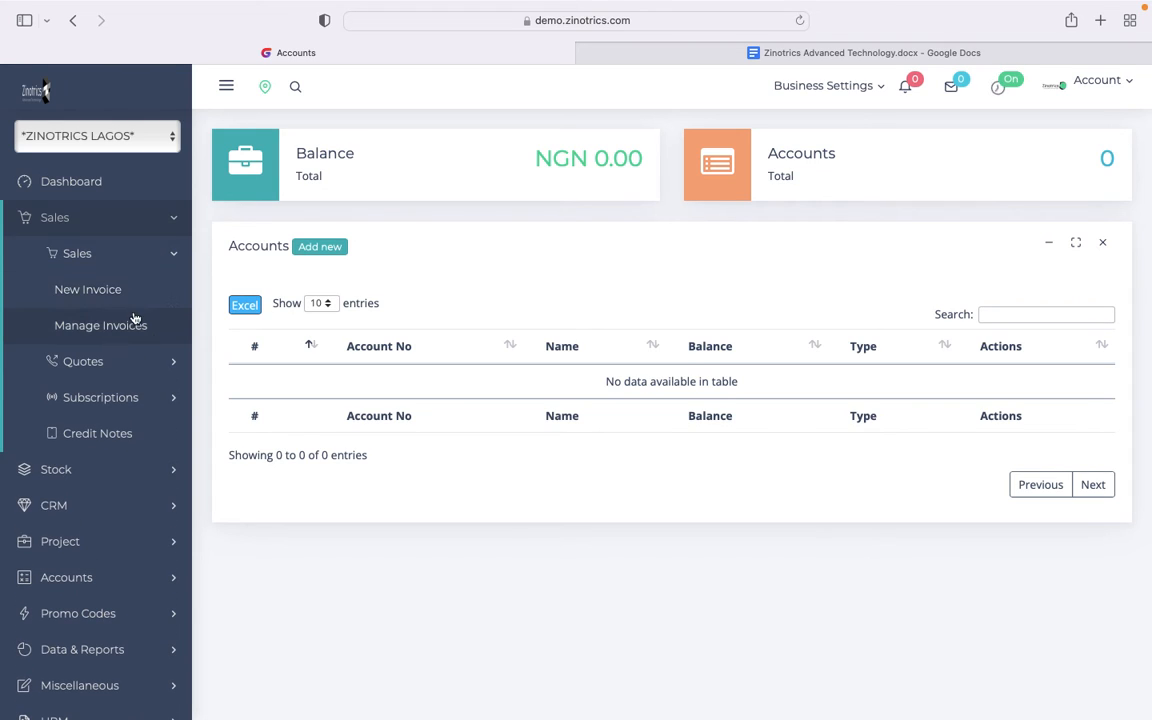
left_click(122, 327)
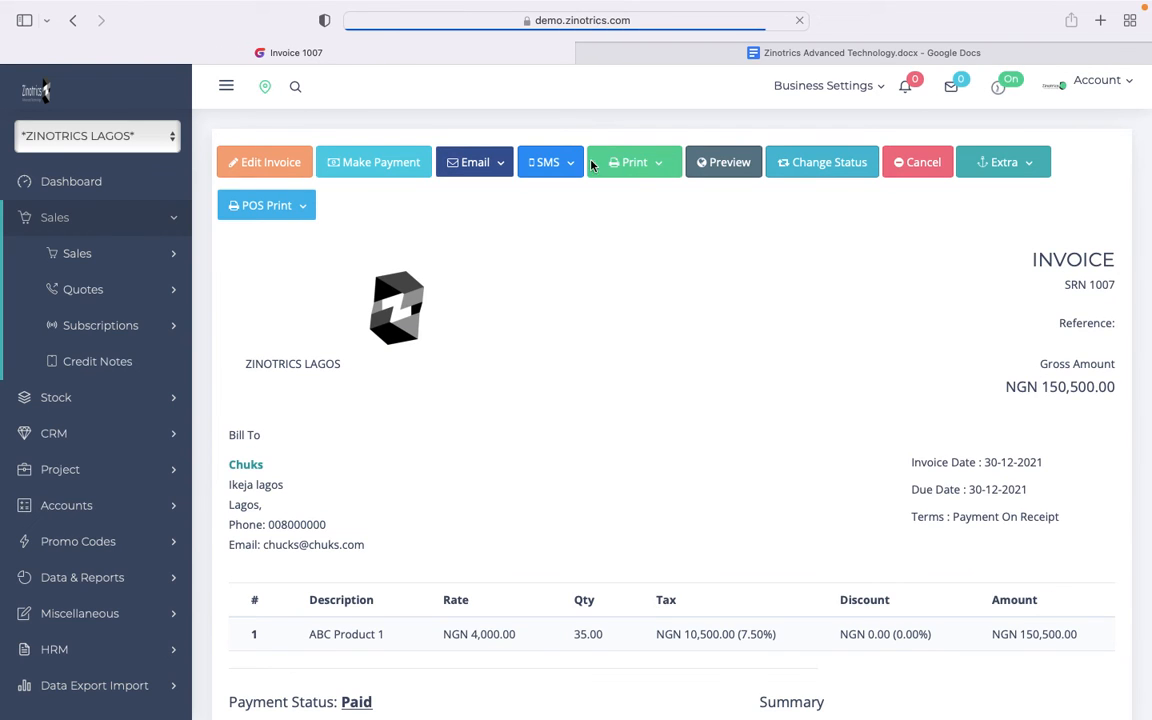
Check the Account choice in the invoice's payment confirmation form and close it without making a payment
left_click(424, 166)
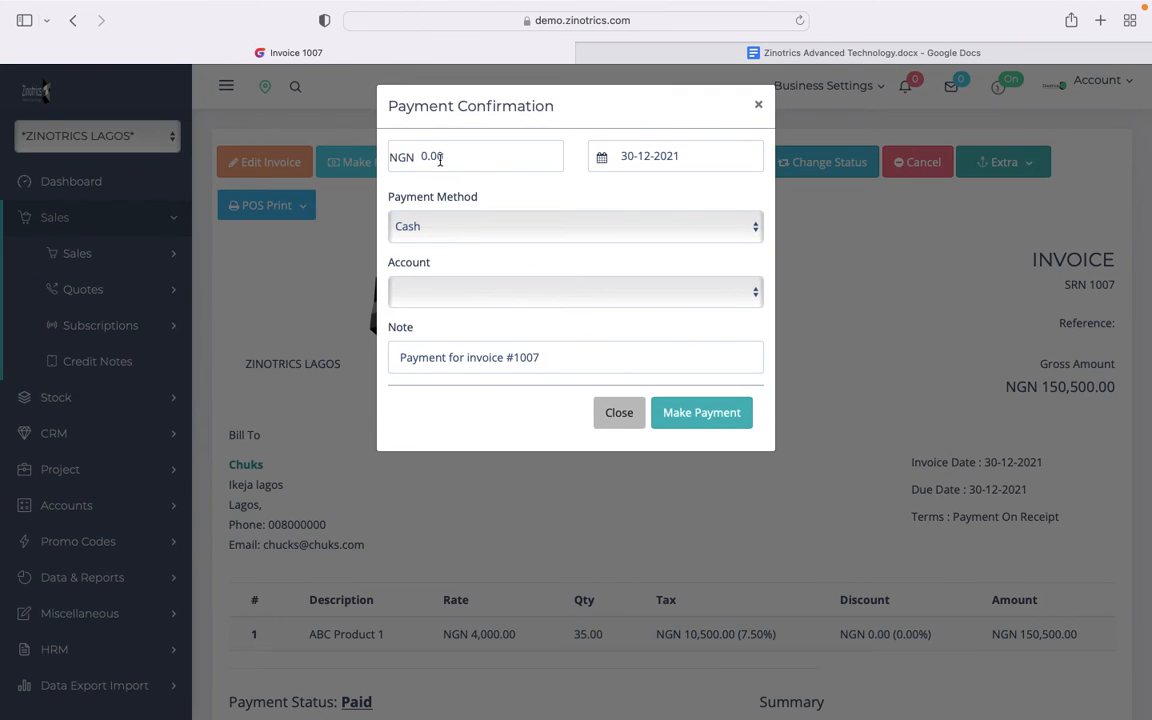
left_click(545, 293)
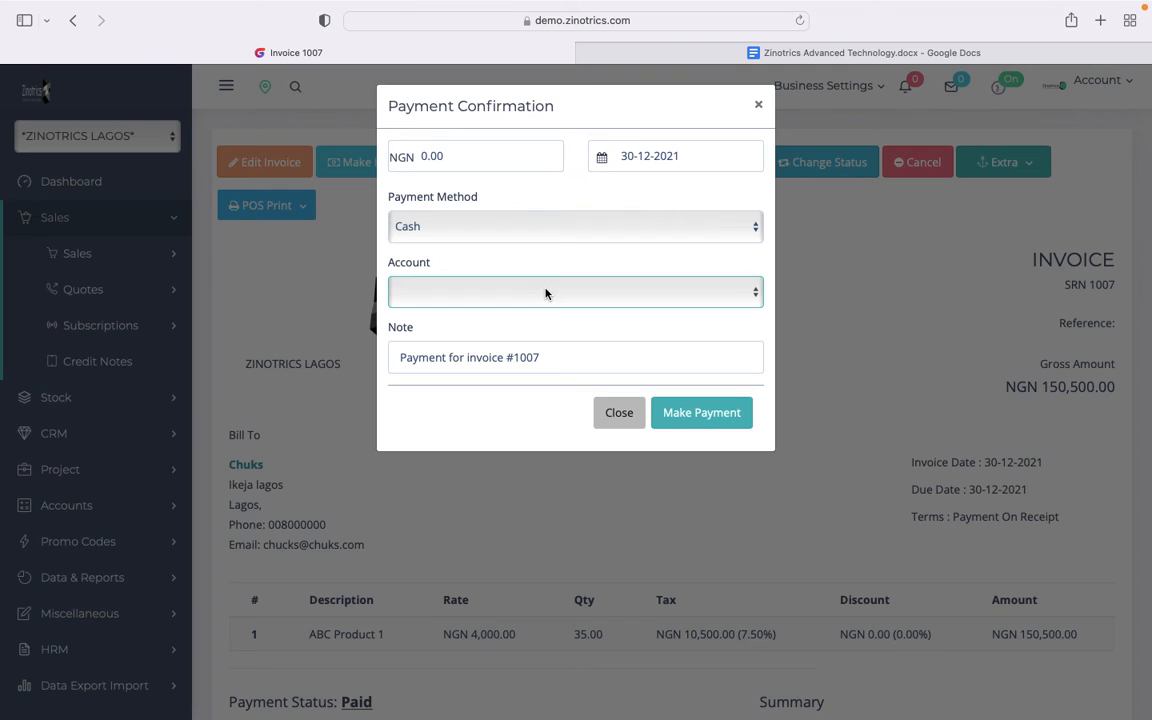
left_click(615, 416)
Review the account and transaction options in the accounts section and open the income transactions list
left_click(100, 505)
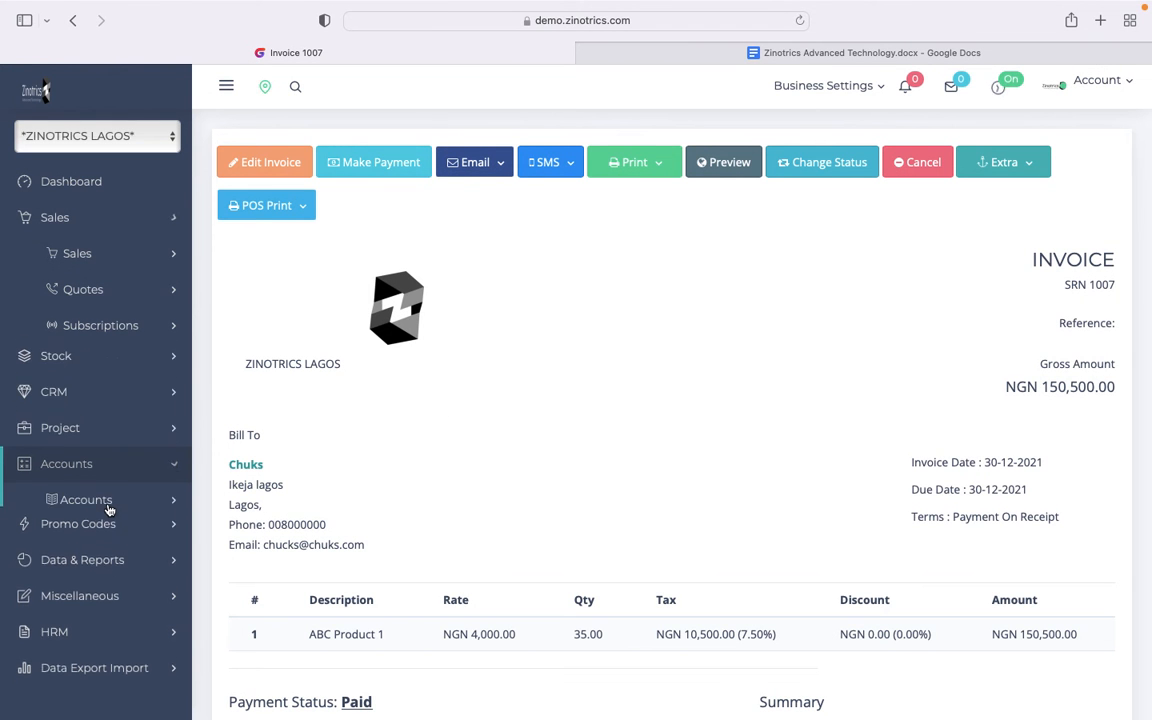
left_click(155, 400)
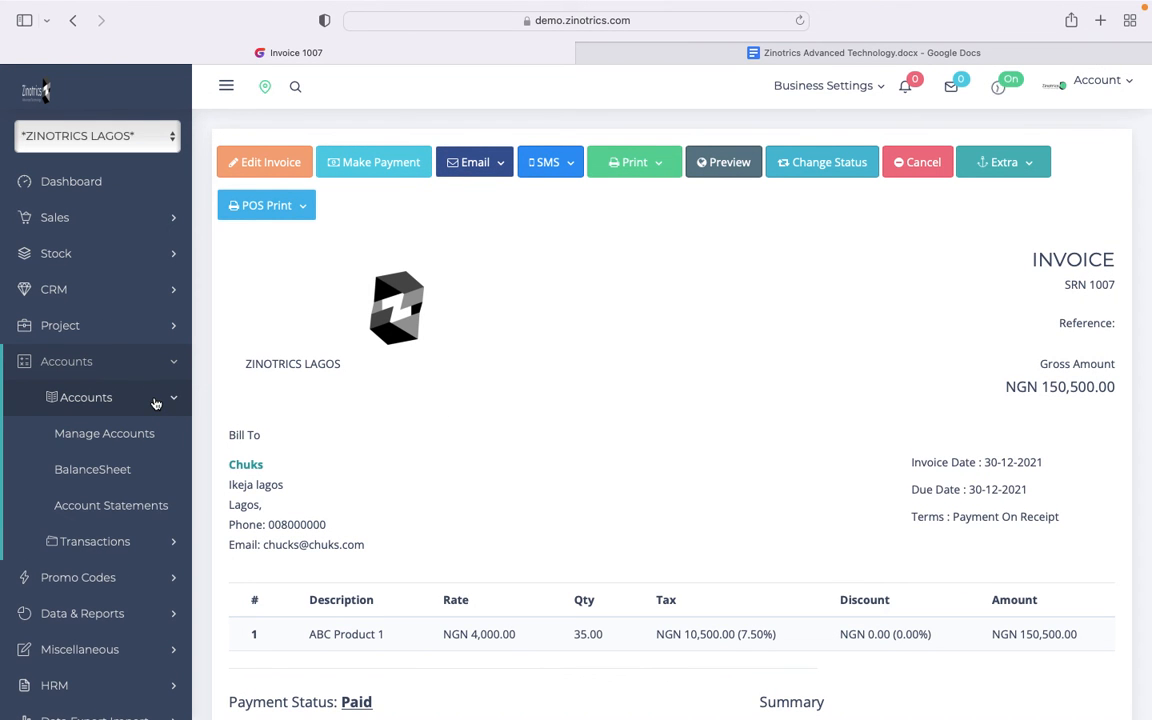
scroll(155, 380, "down", 1)
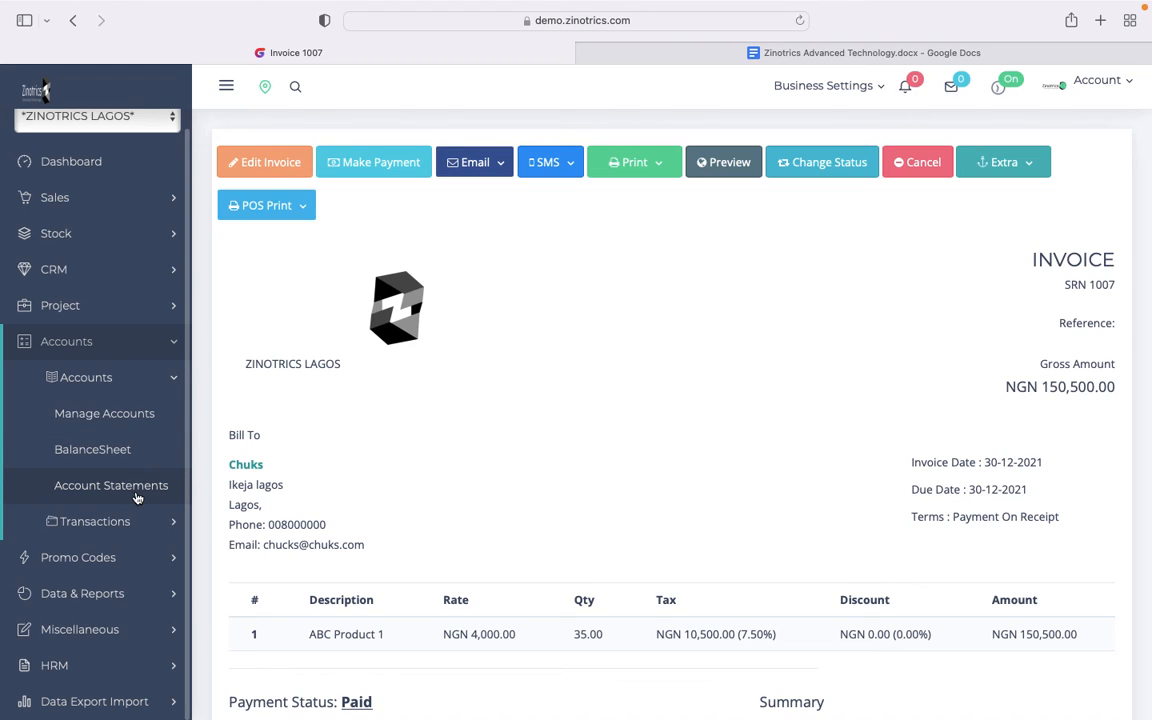
left_click(90, 522)
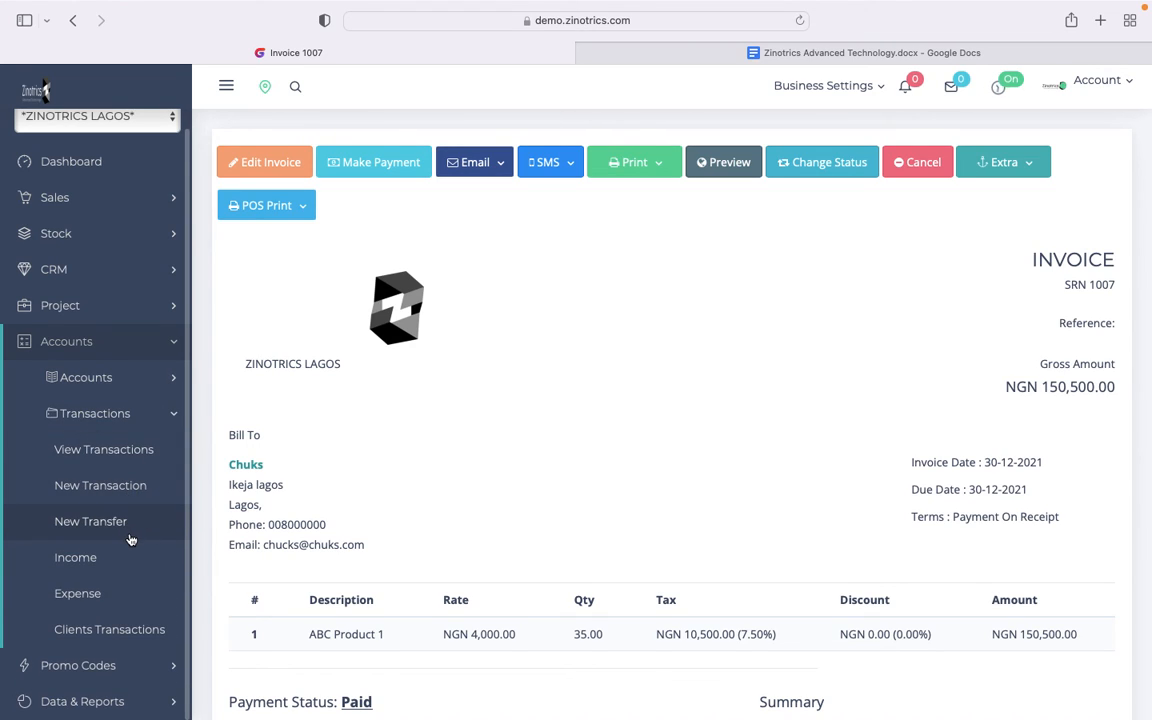
scroll(128, 537, "down", 1)
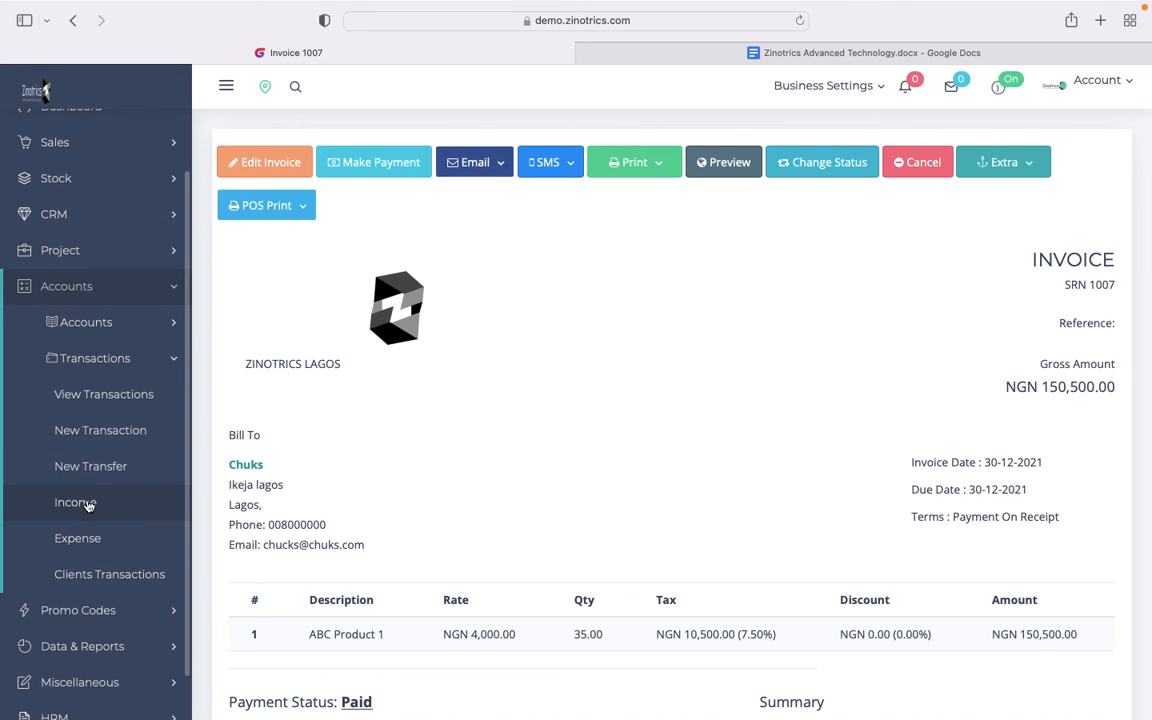
left_click(88, 506)
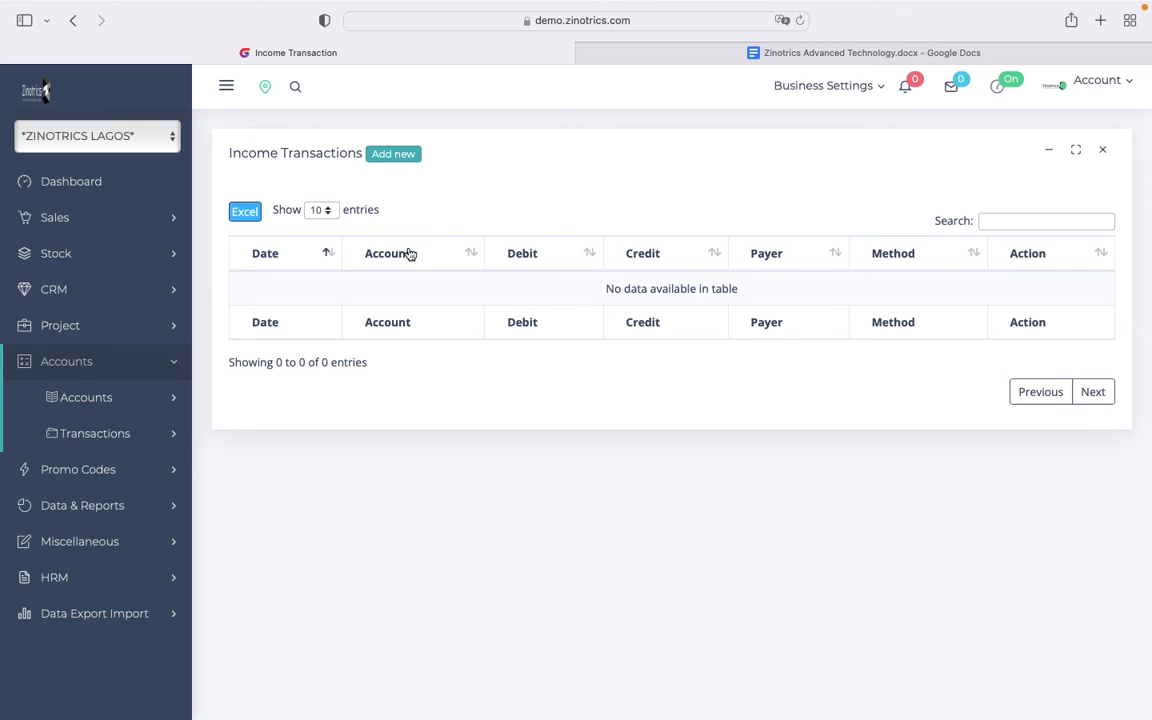
left_click(231, 214)
Open the account statement form among the report statements and view all transactions from 30-11-2021 to 30-12-2021
left_click(168, 397)
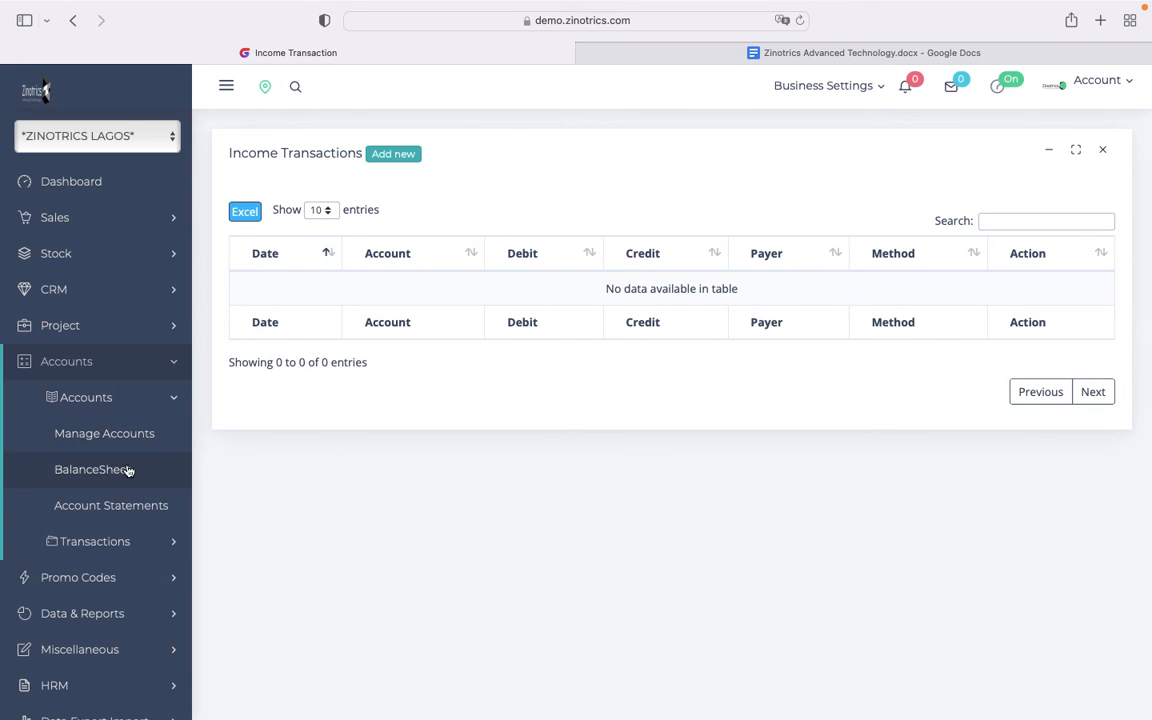
scroll(112, 490, "down", 1)
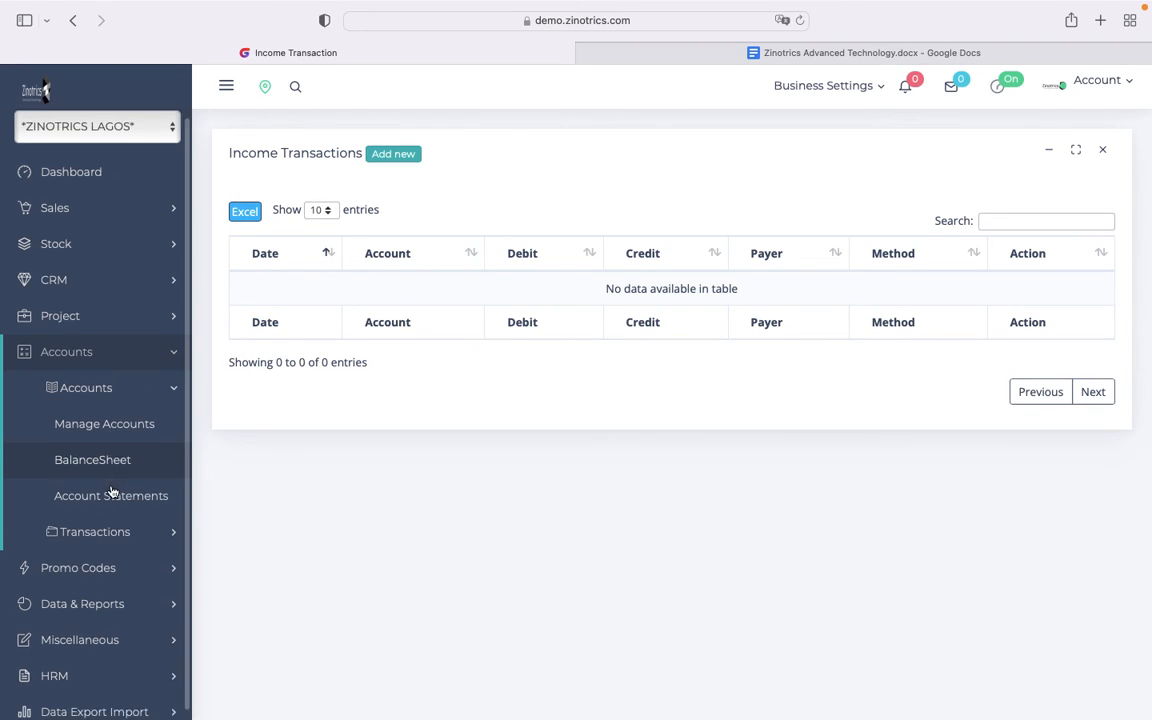
left_click(162, 597)
left_click(171, 486)
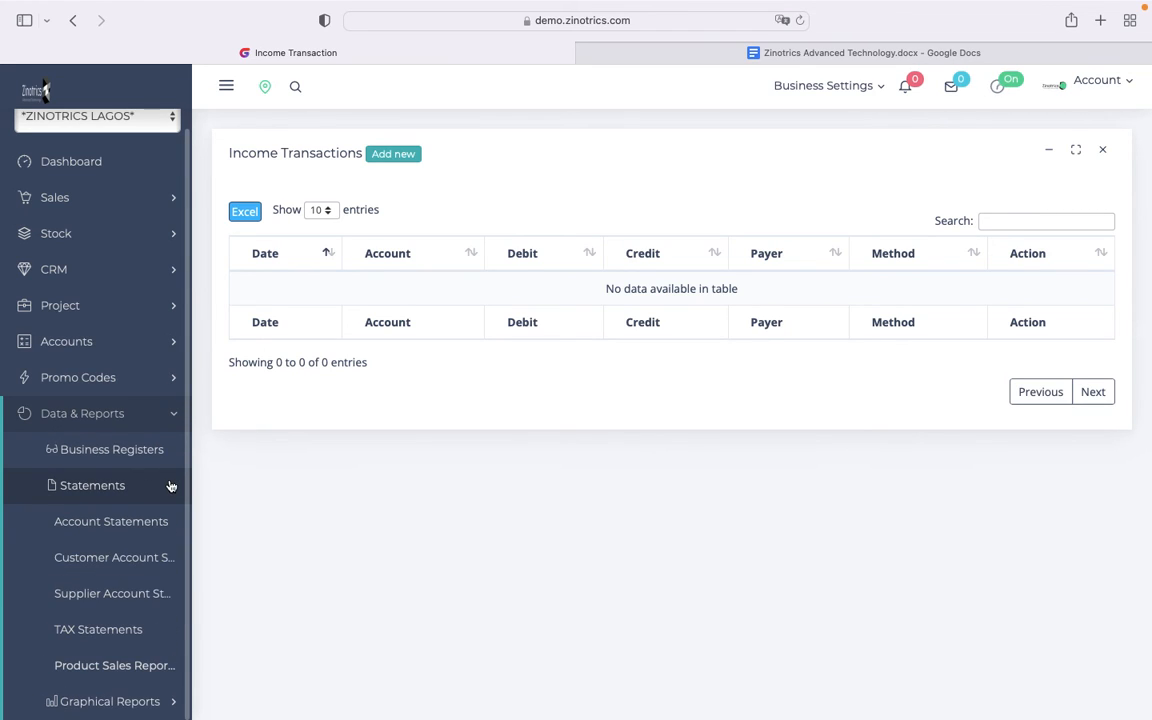
left_click(132, 529)
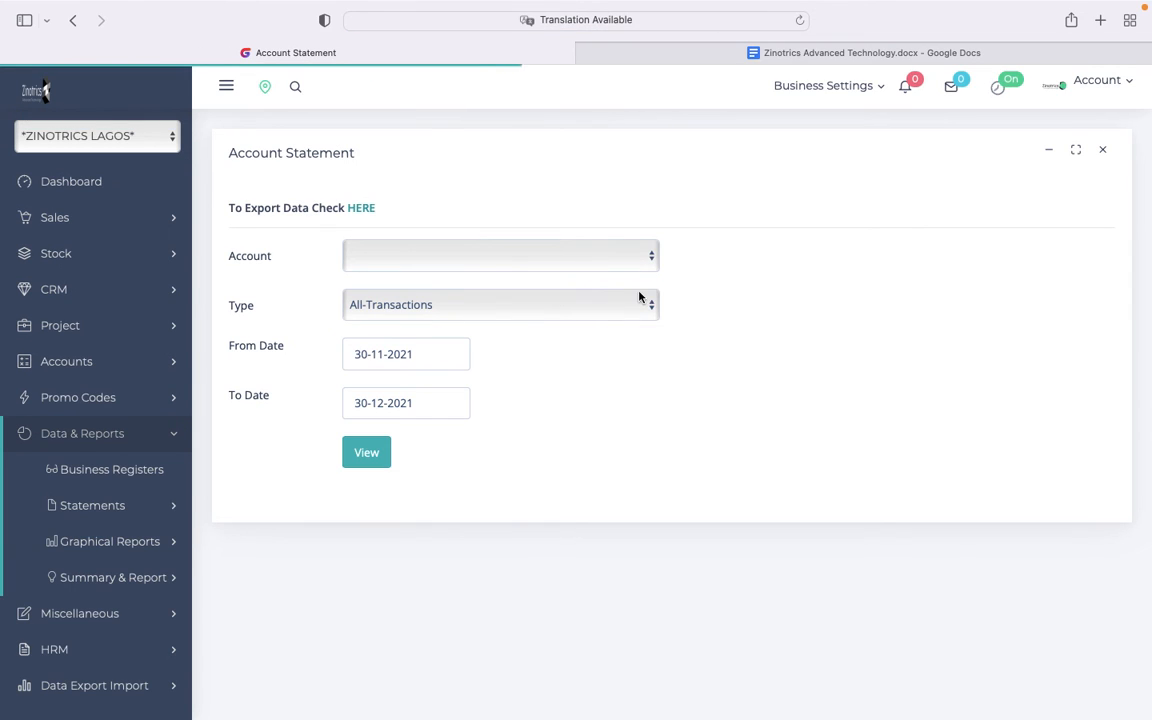
left_click(599, 256)
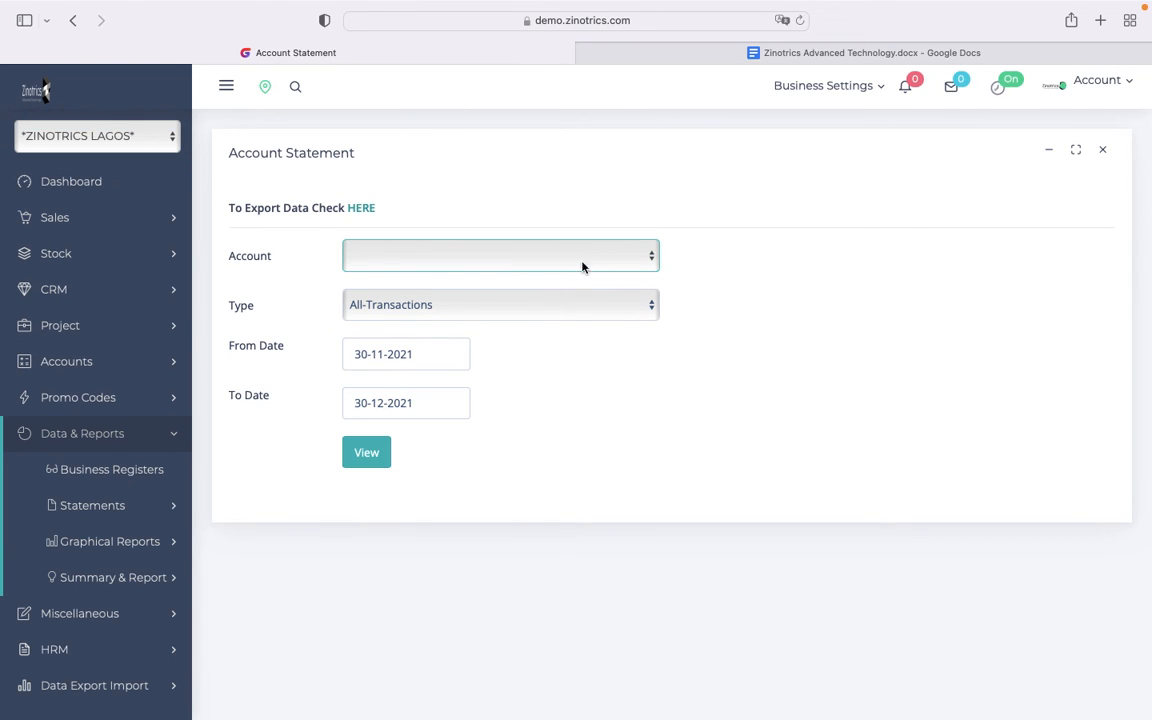
left_click(368, 455)
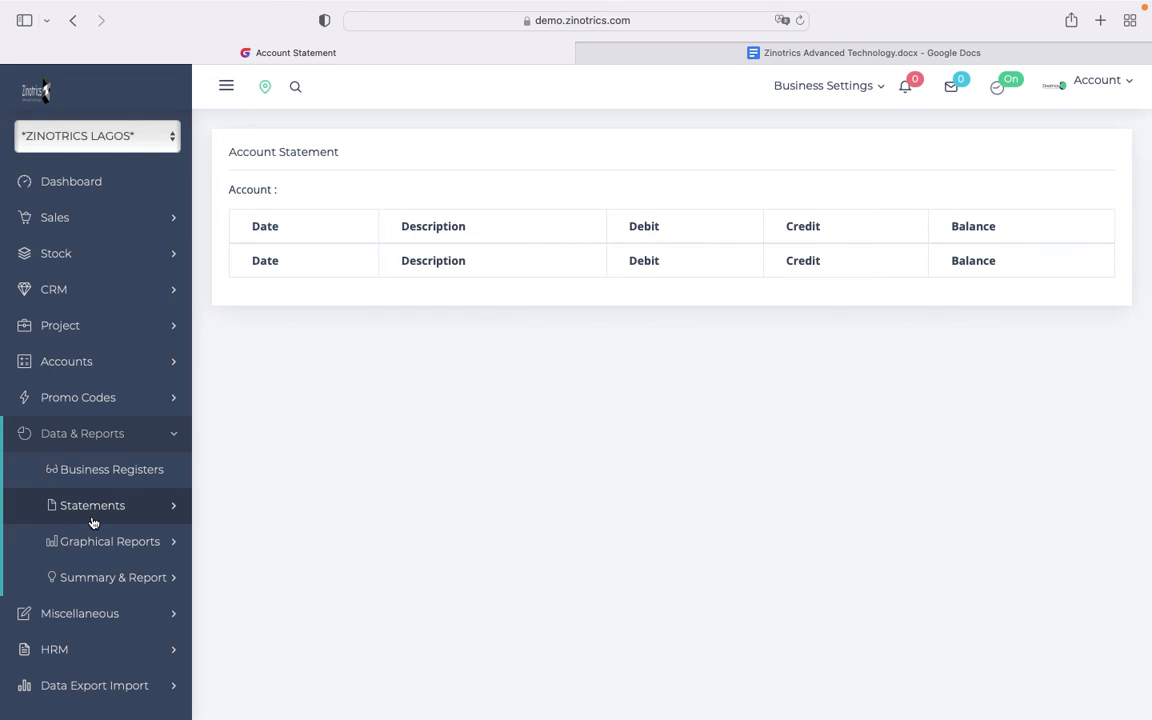
Open the list of employees in the HRM section
left_click(152, 647)
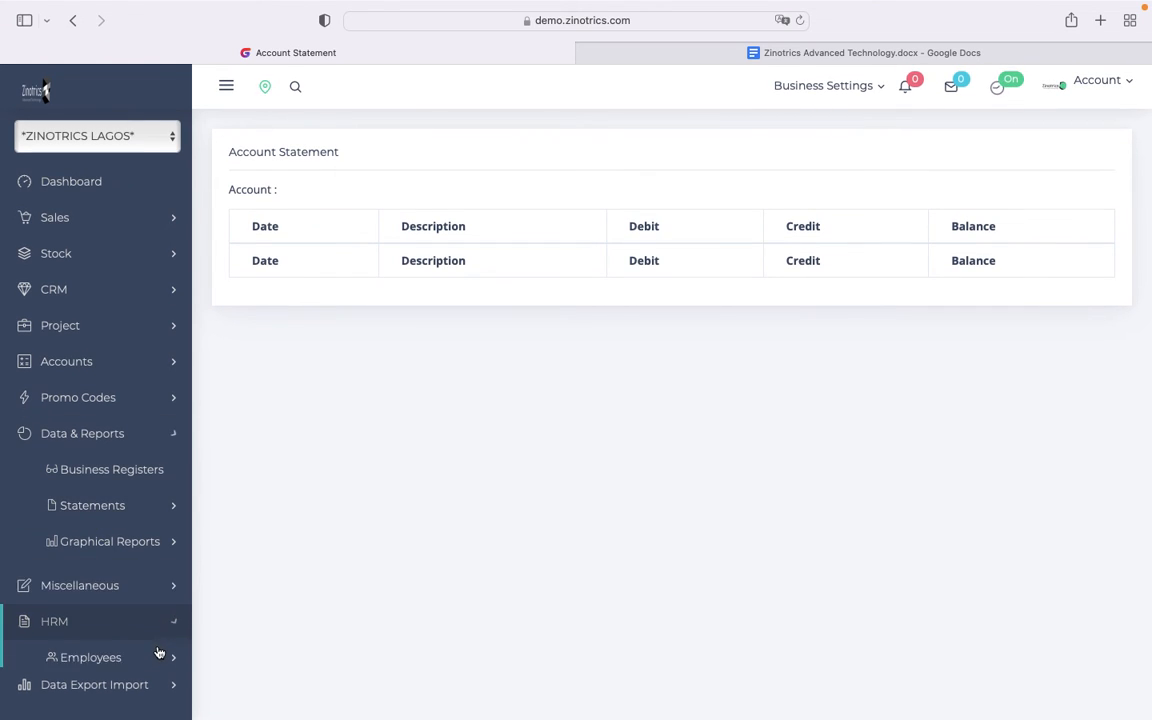
left_click(170, 542)
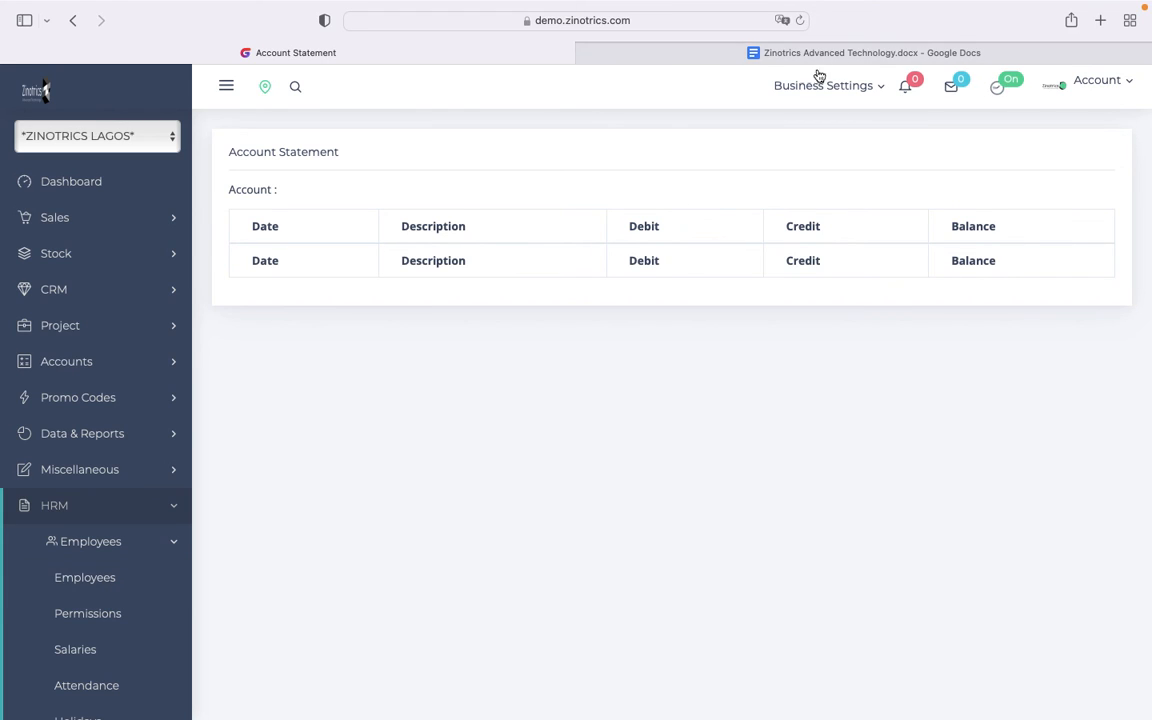
left_click(85, 578)
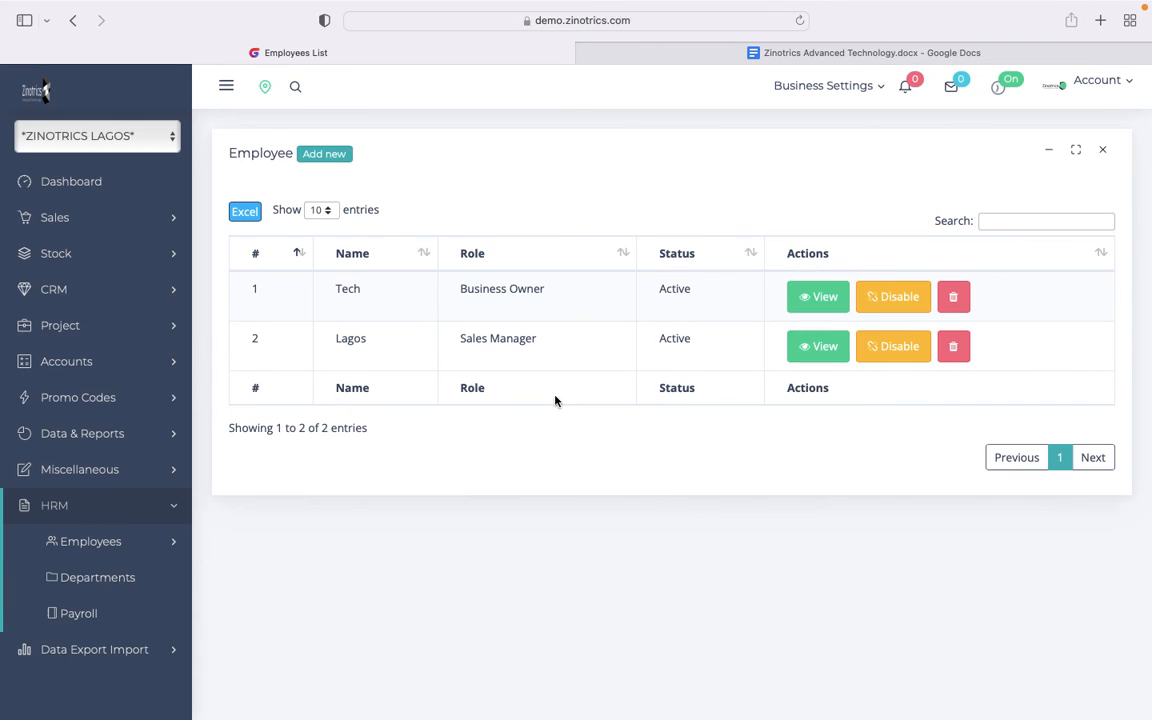
Open the form for adding a new employee and review its user role and business location choices
left_click(334, 154)
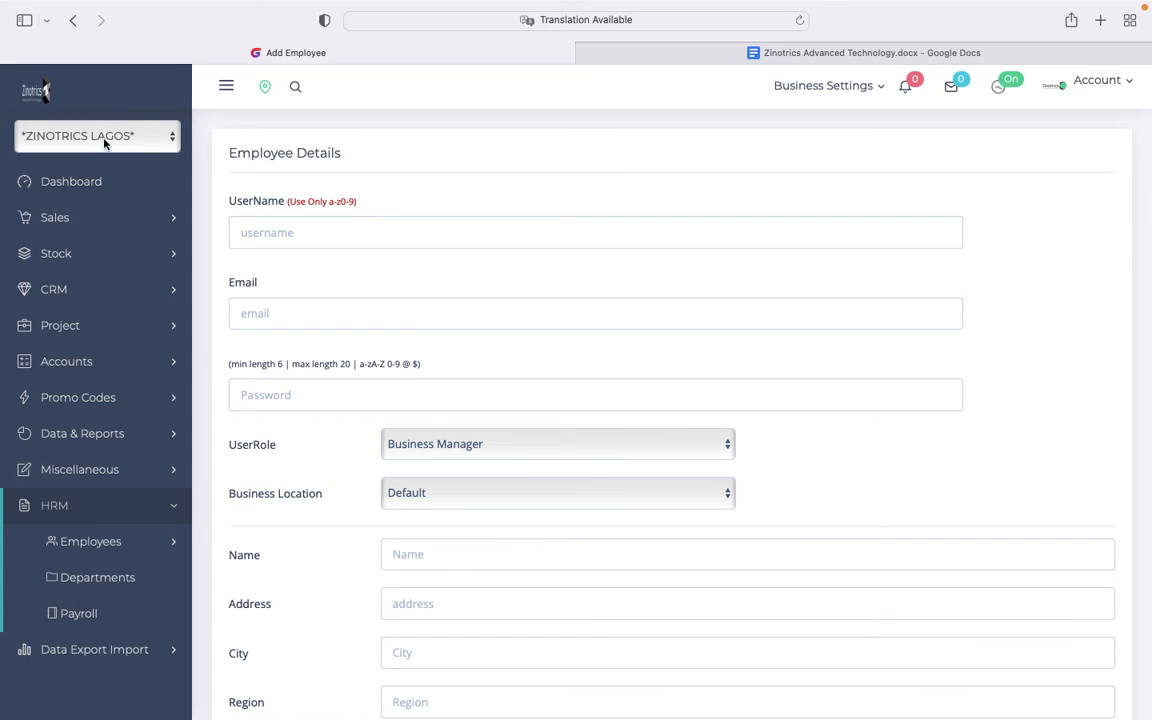
left_click(331, 231)
left_click(499, 443)
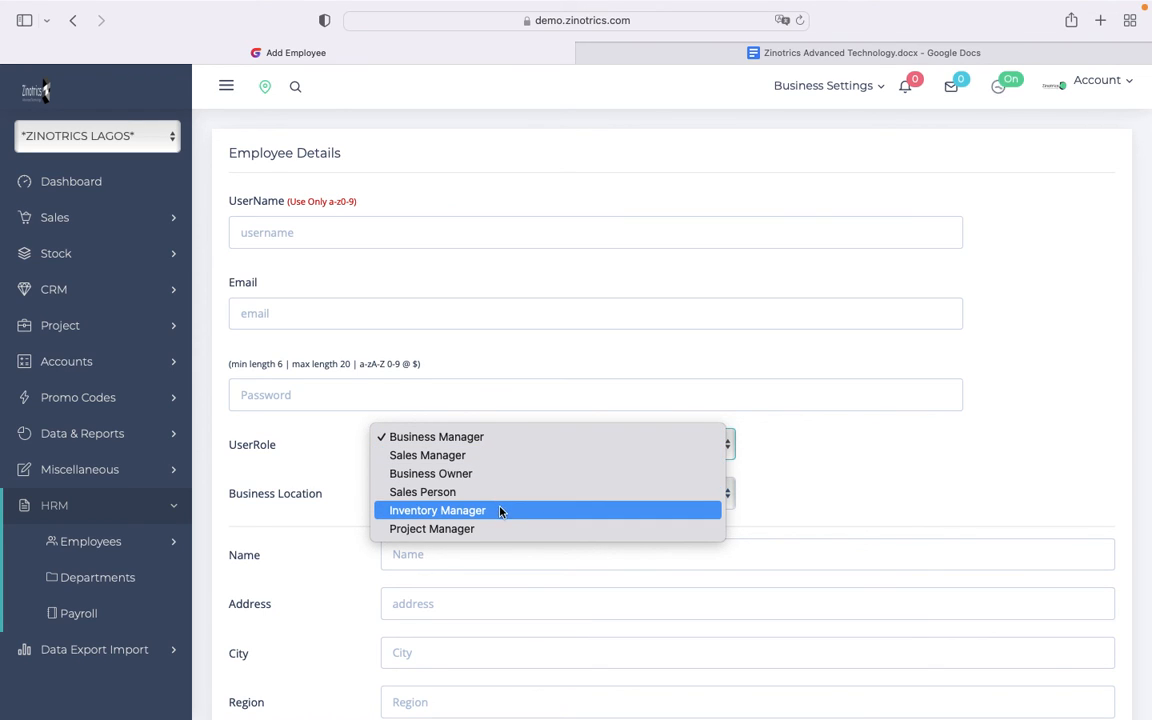
left_click(856, 481)
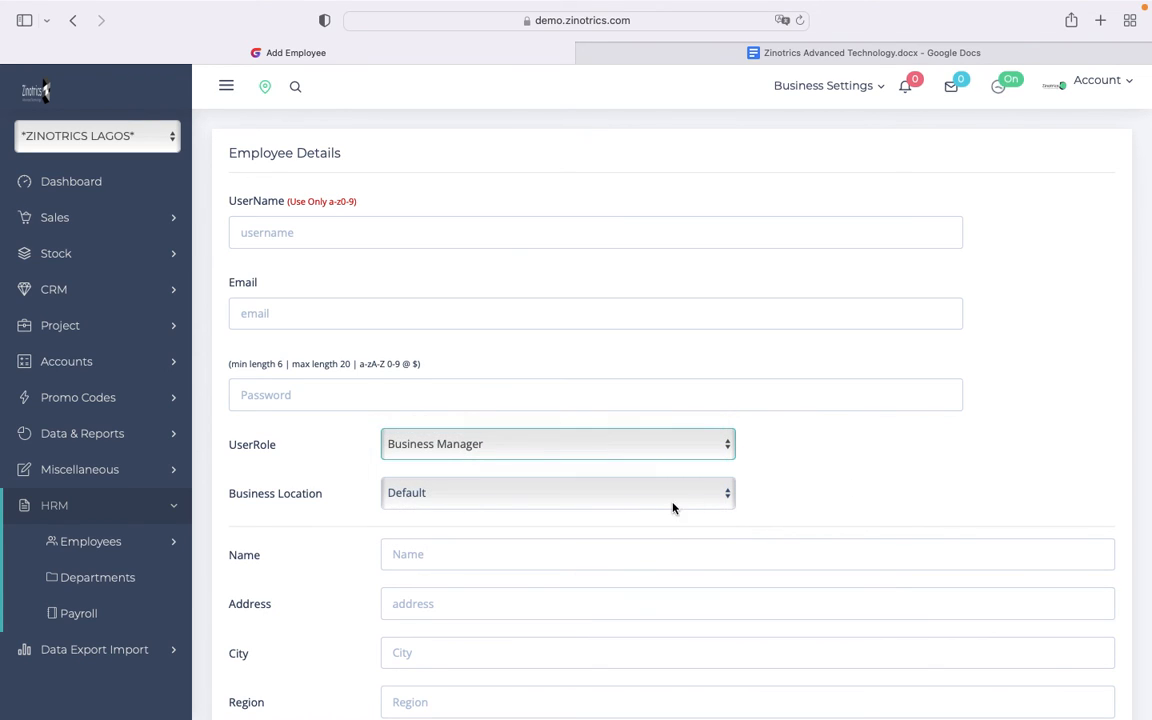
left_click(652, 503)
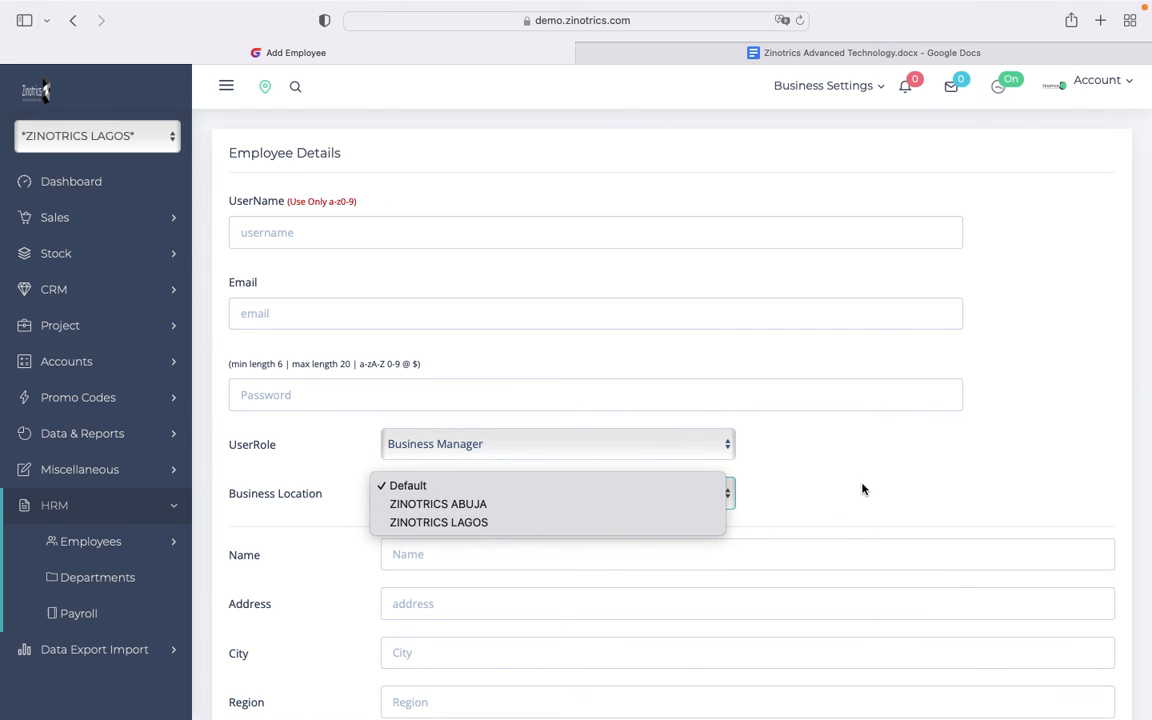
Check the business locations available for switching and look through the remaining employee detail fields, including salary, sales commission and department
left_click(126, 138)
left_click(126, 138)
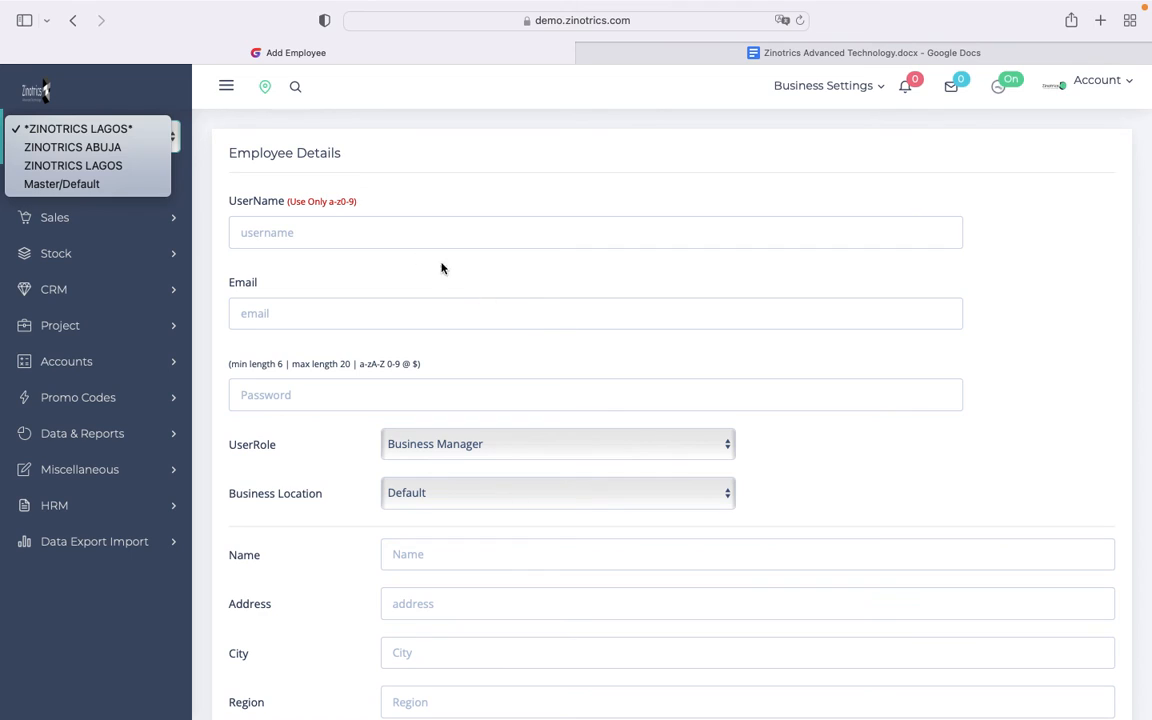
left_click(519, 234)
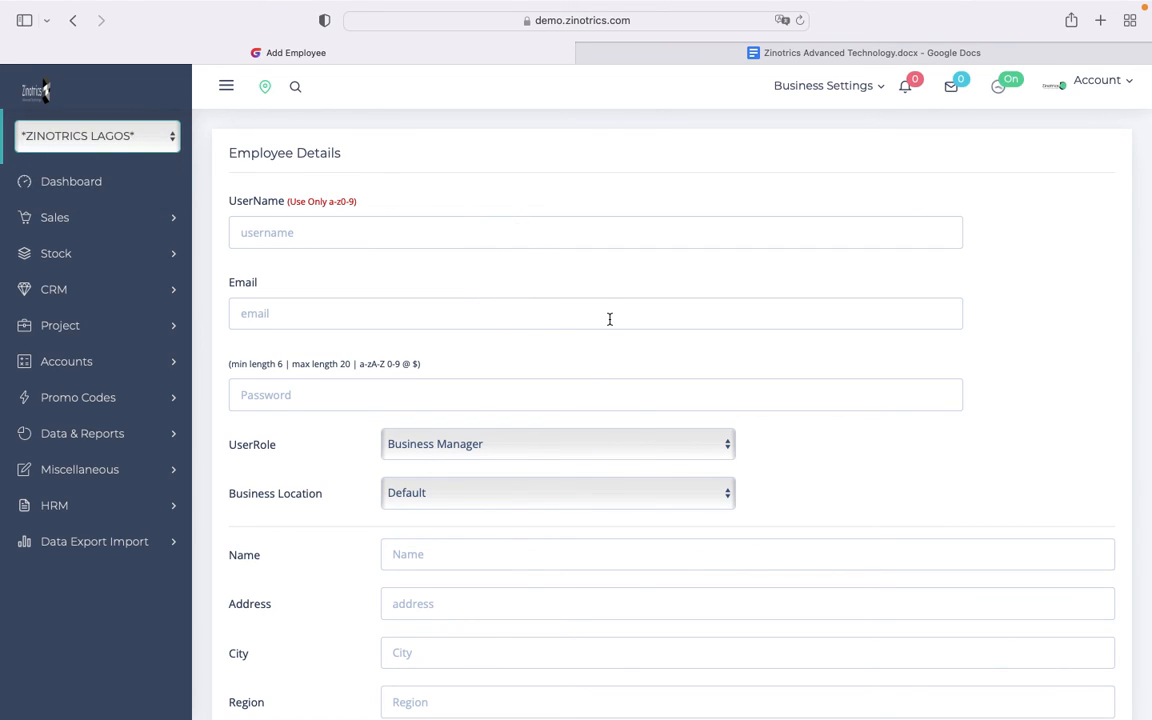
scroll(609, 319, "down", 2)
scroll(553, 459, "down", 5)
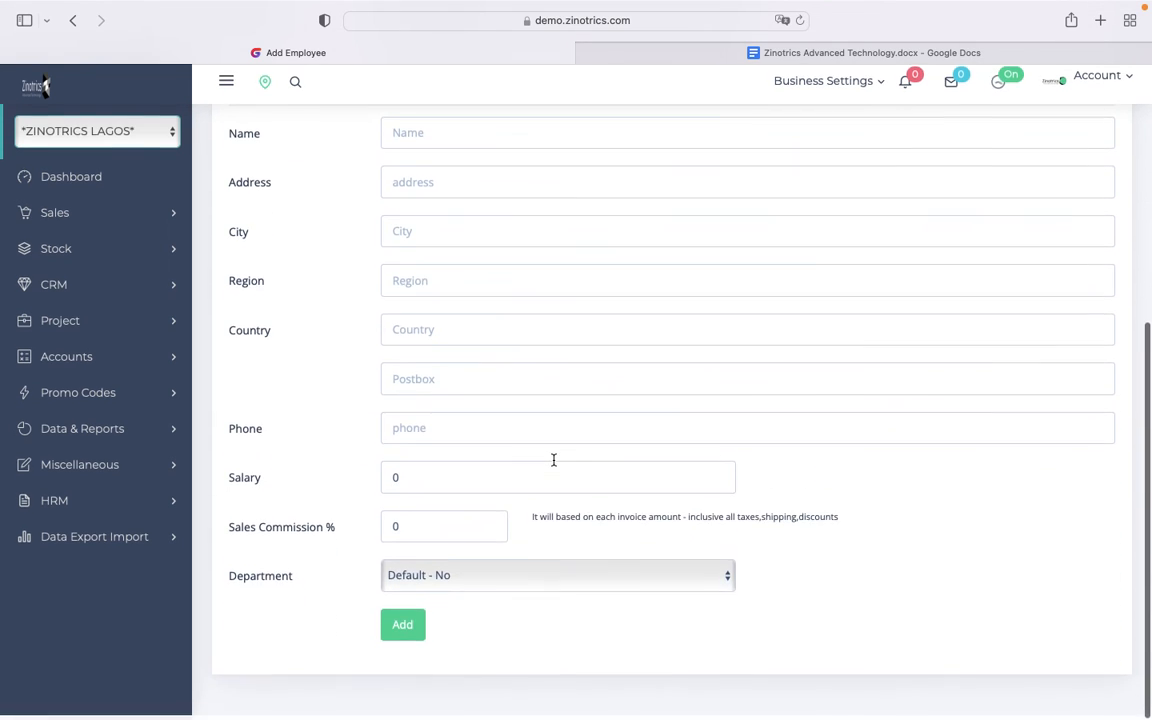
Open the HRM departments list, followed by the payroll transactions list
left_click(157, 503)
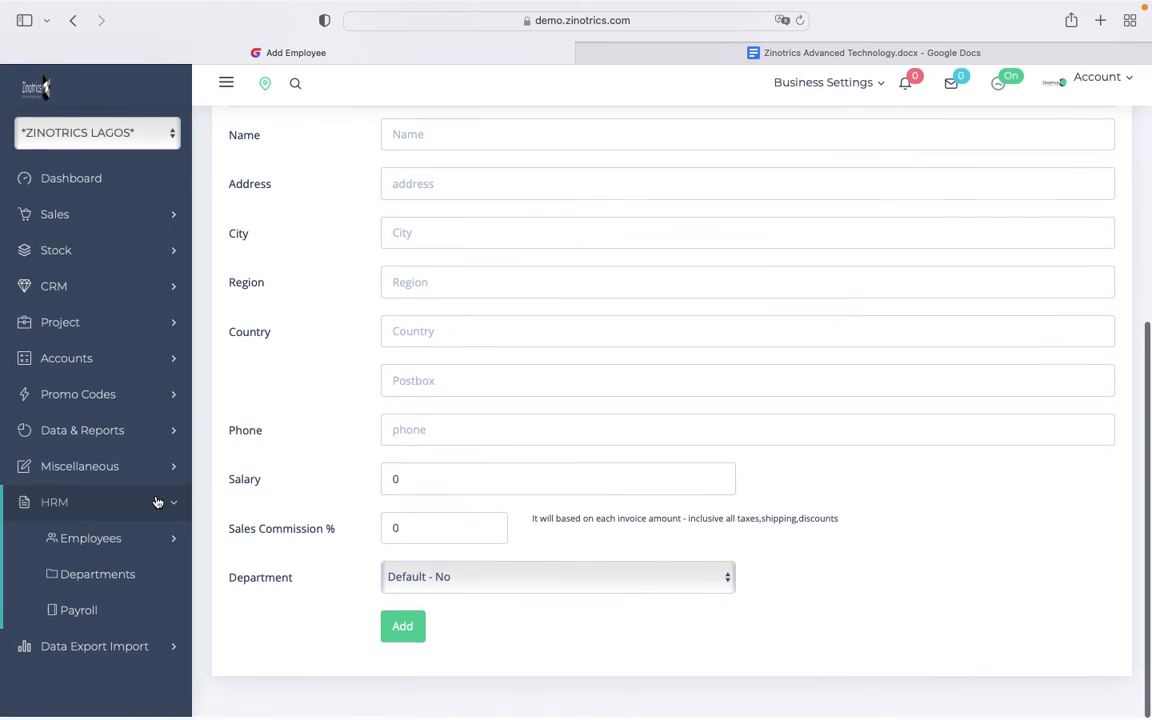
left_click(105, 580)
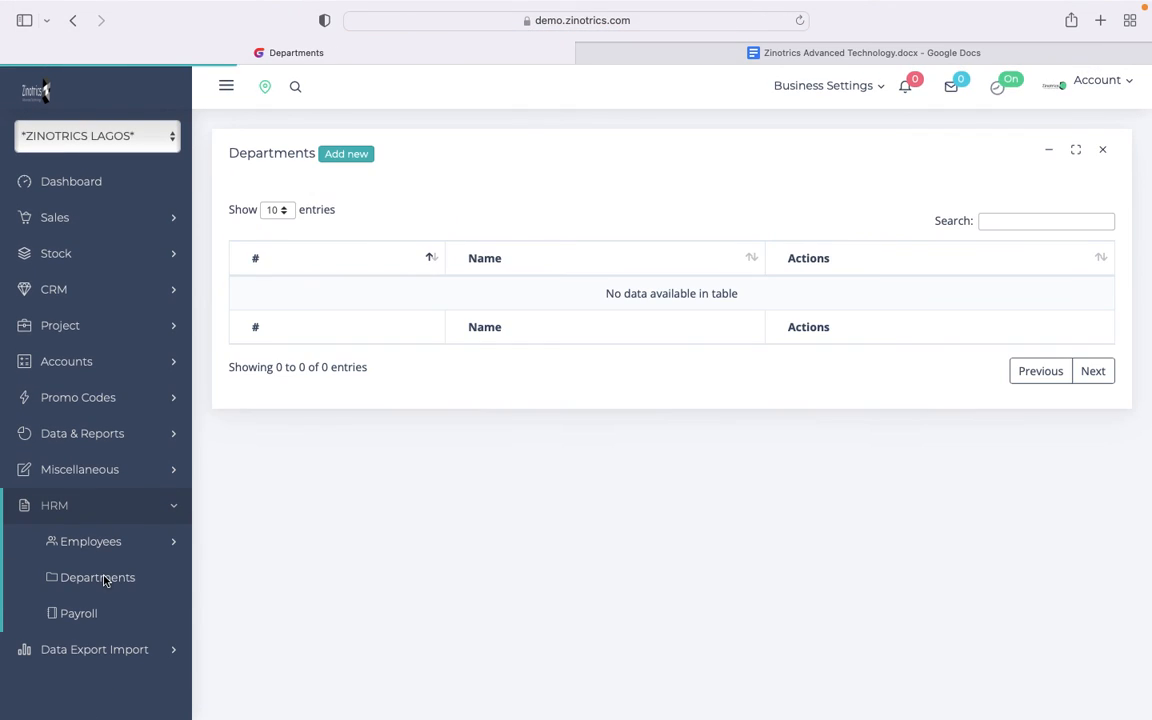
left_click(88, 615)
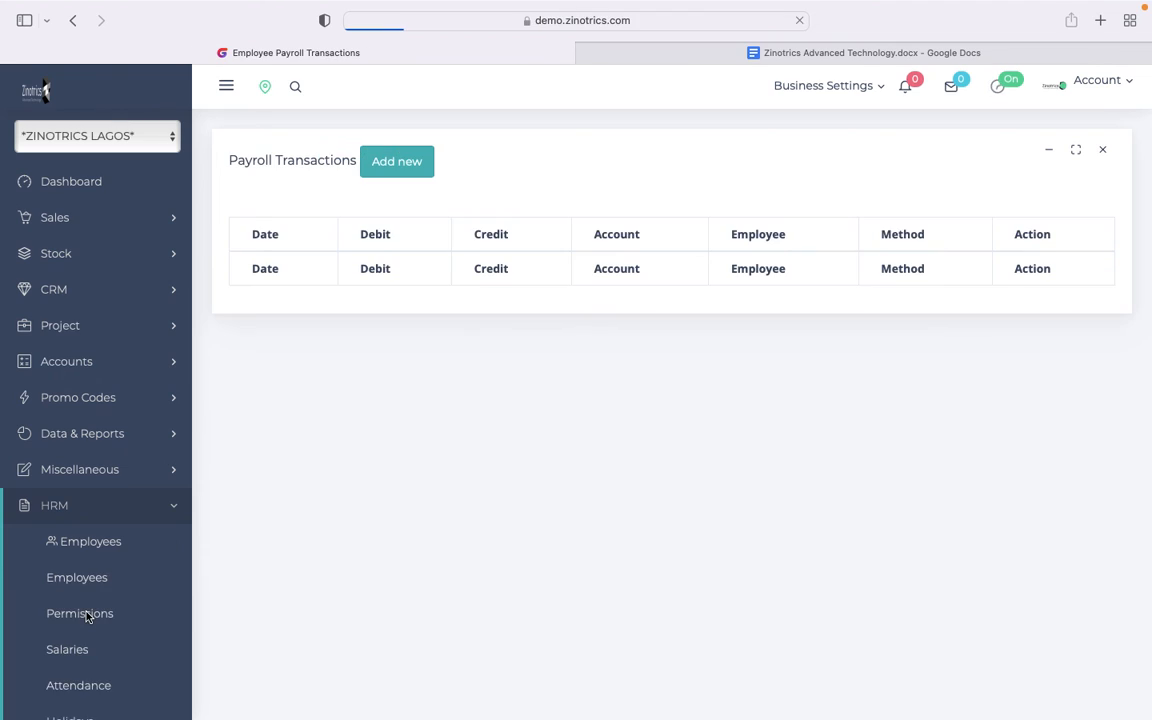
Open the form for adding a payroll transaction and check its payer search, Account and Type choices, keeping Expense
left_click(399, 175)
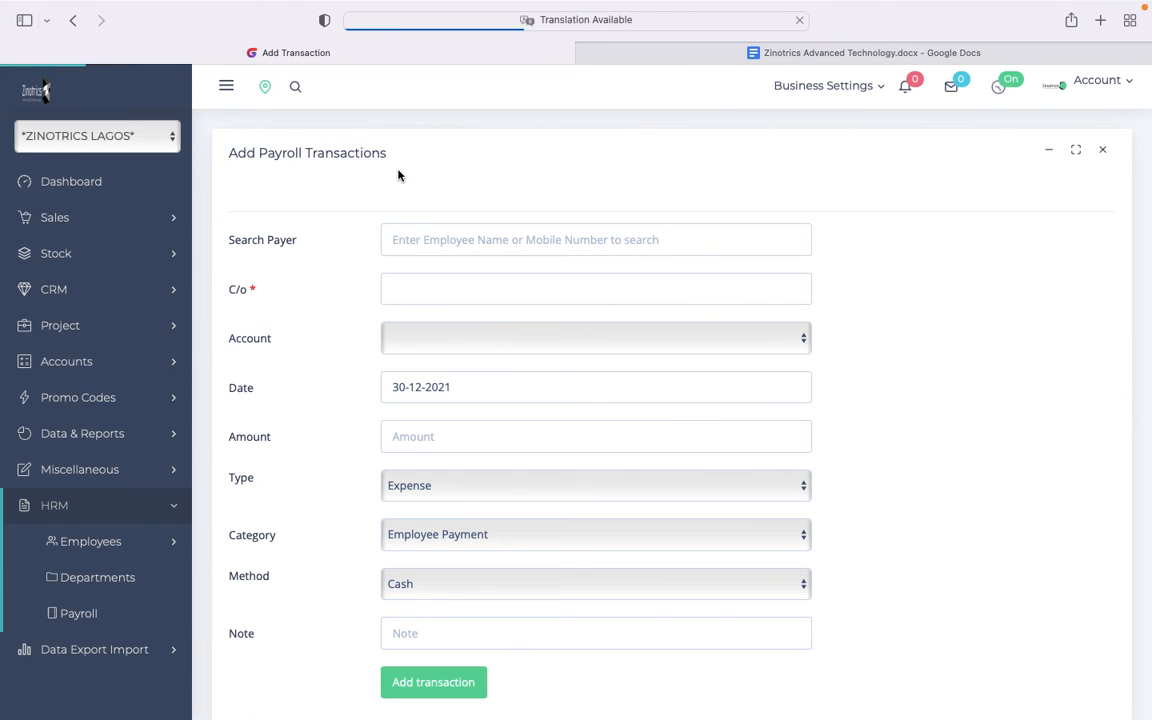
left_click(470, 240)
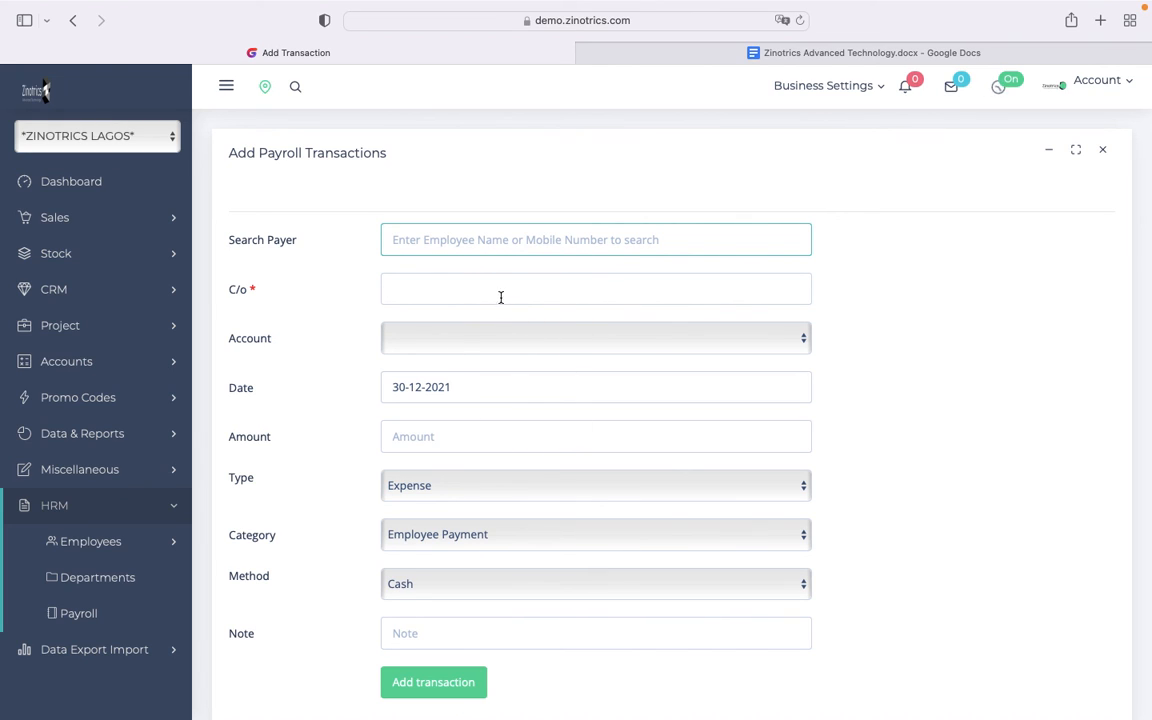
scroll(563, 346, "down", 2)
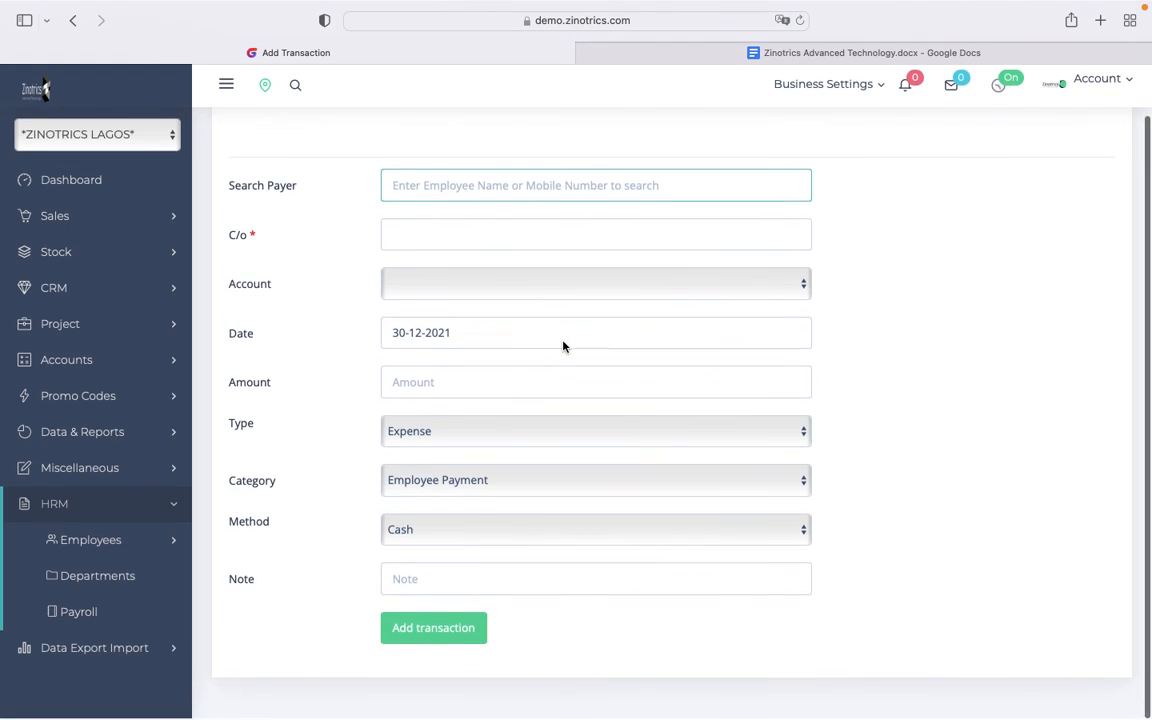
left_click(586, 285)
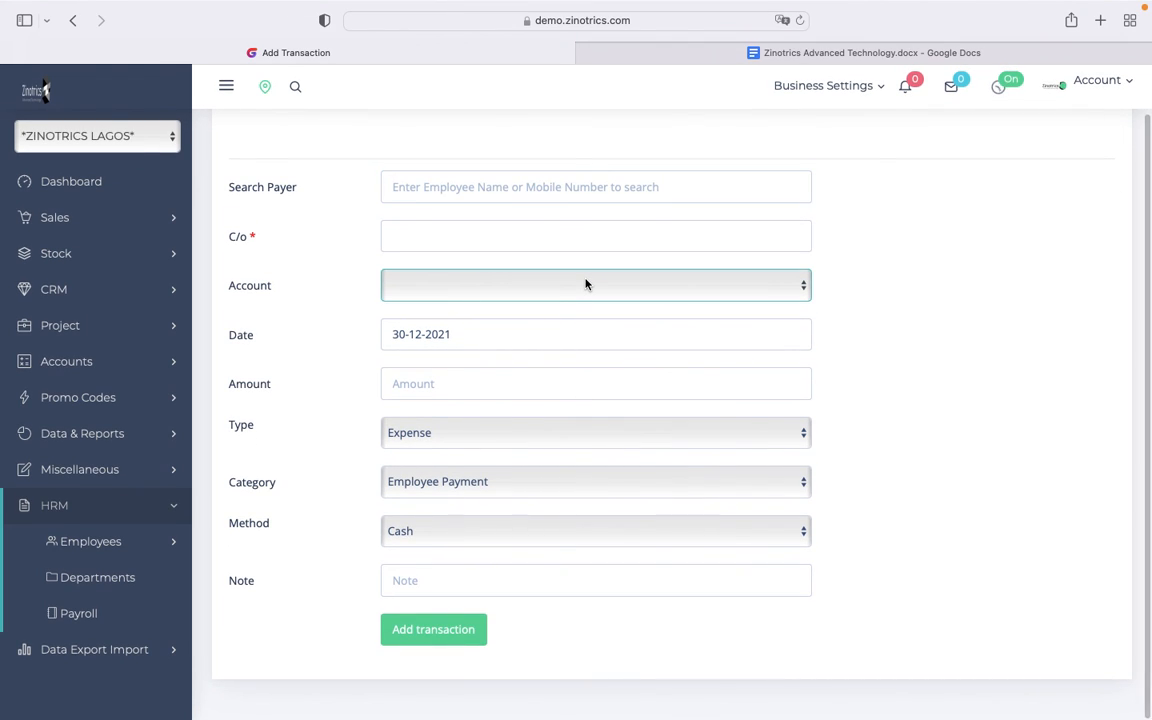
left_click(594, 436)
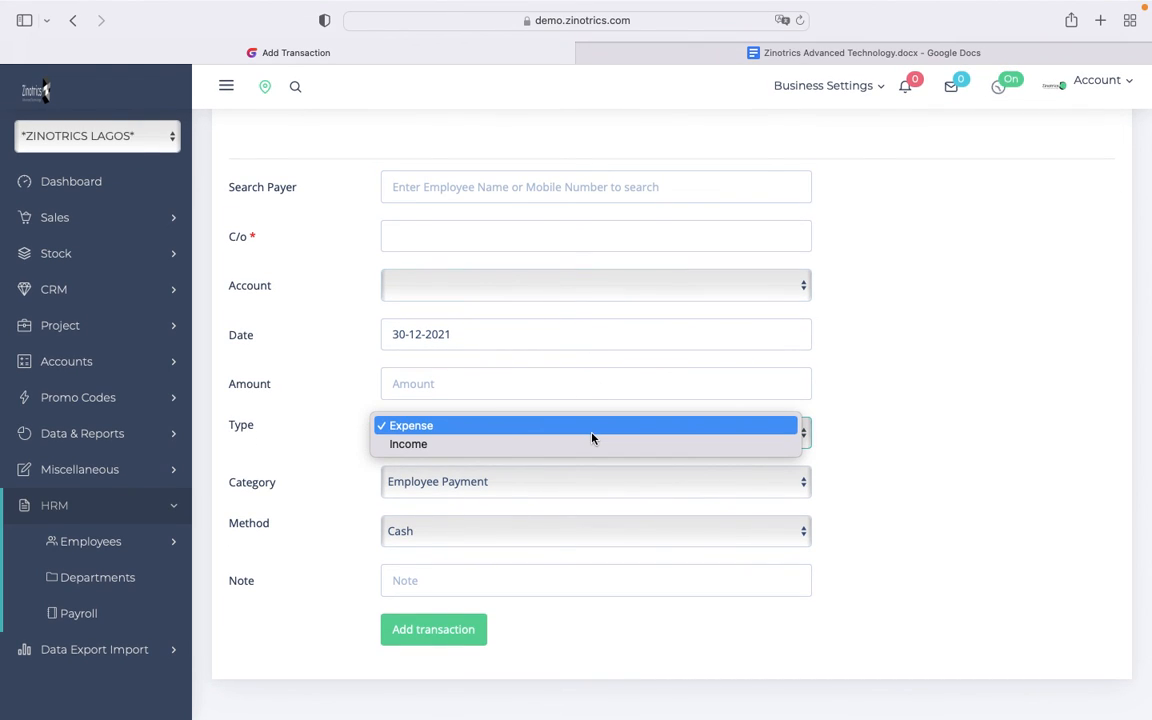
left_click(592, 438)
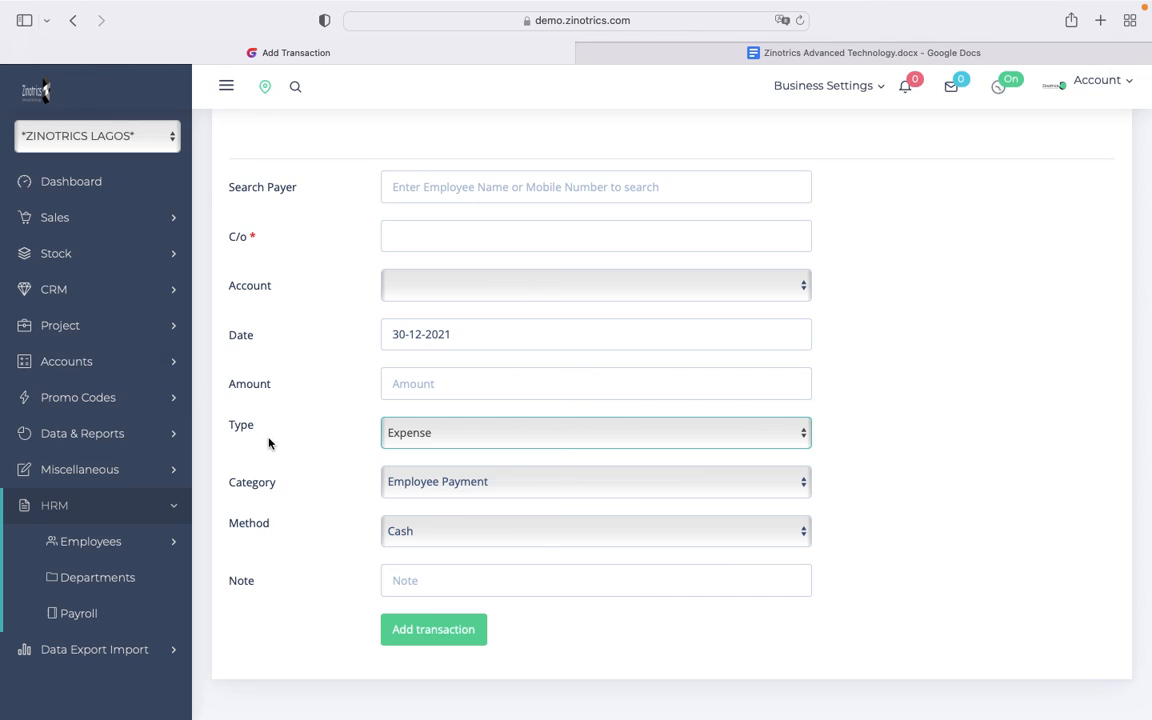
Review the payroll transaction's Category choices, keeping Employee Payment, and choose Card as the payment method
left_click(460, 489)
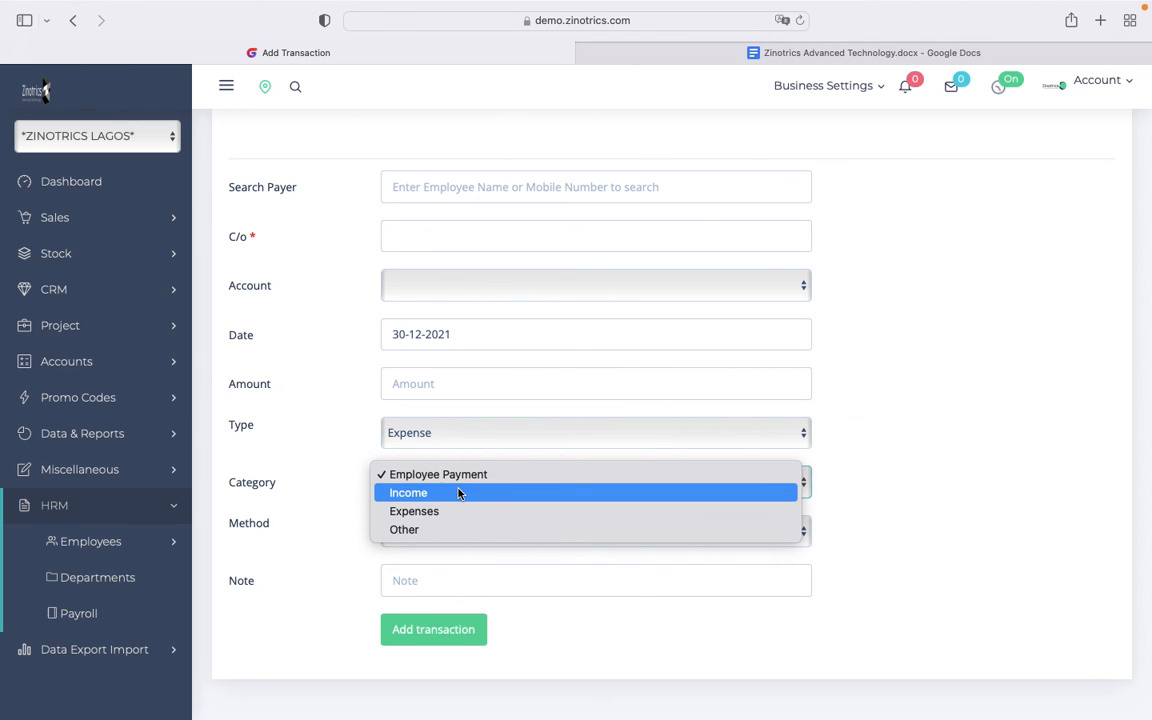
left_click(645, 620)
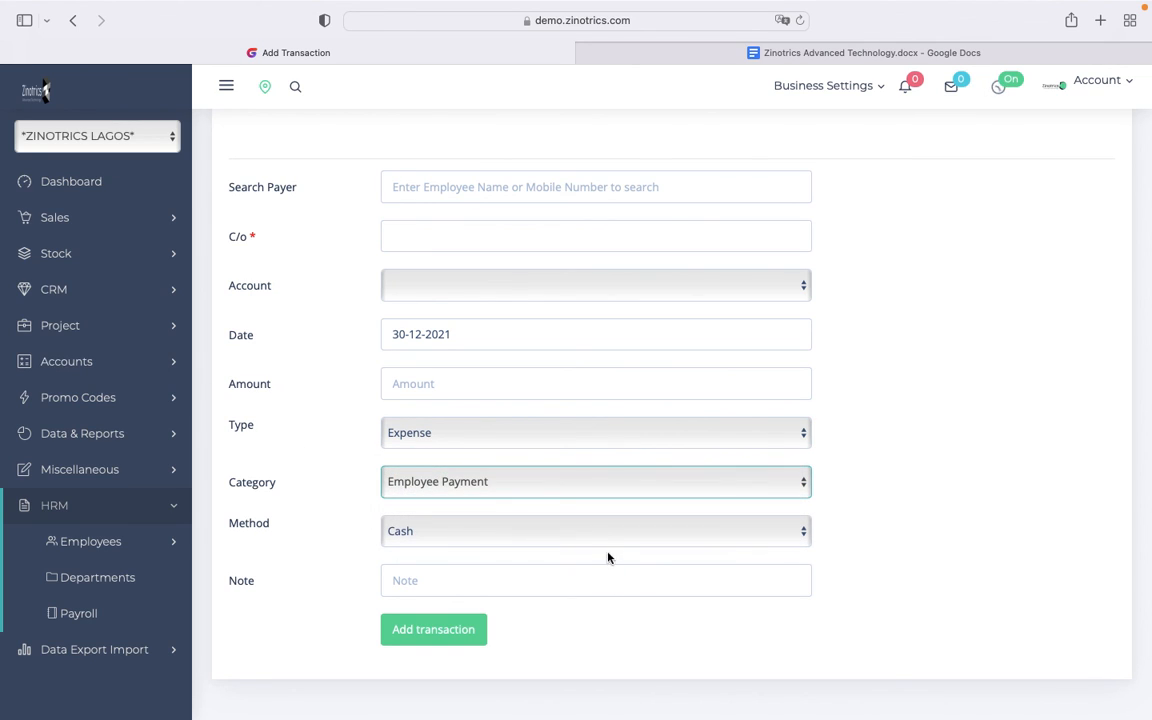
left_click(536, 540)
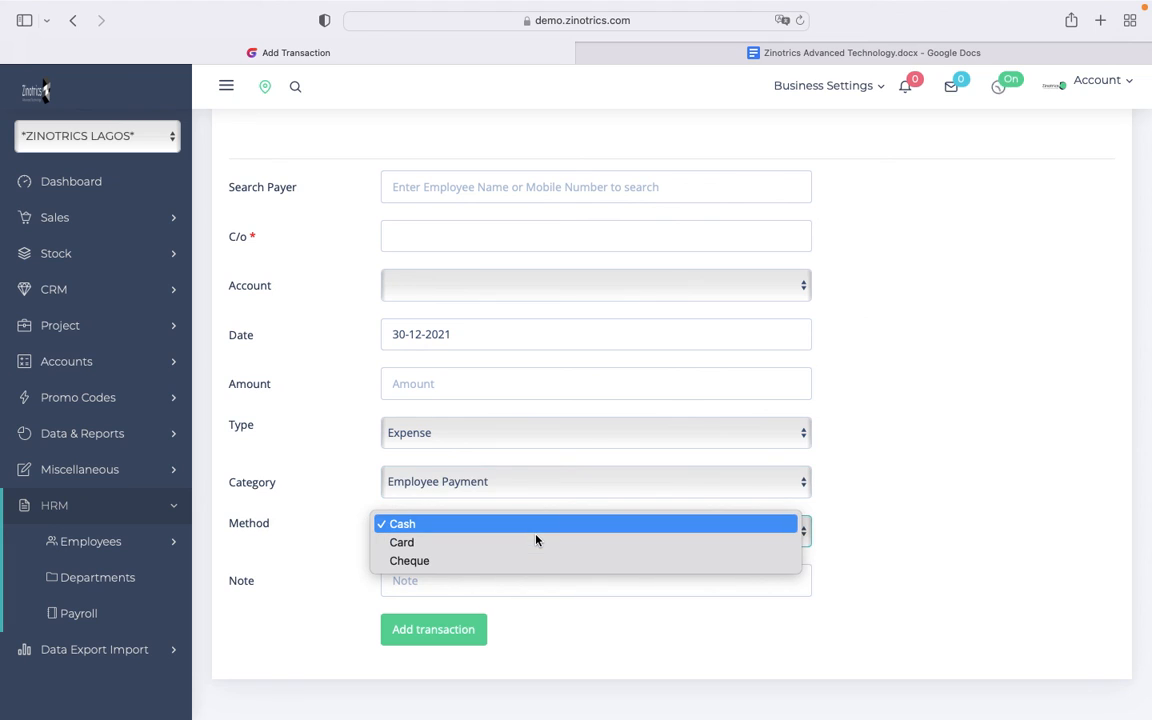
left_click(536, 541)
scroll(115, 597, "down", 1)
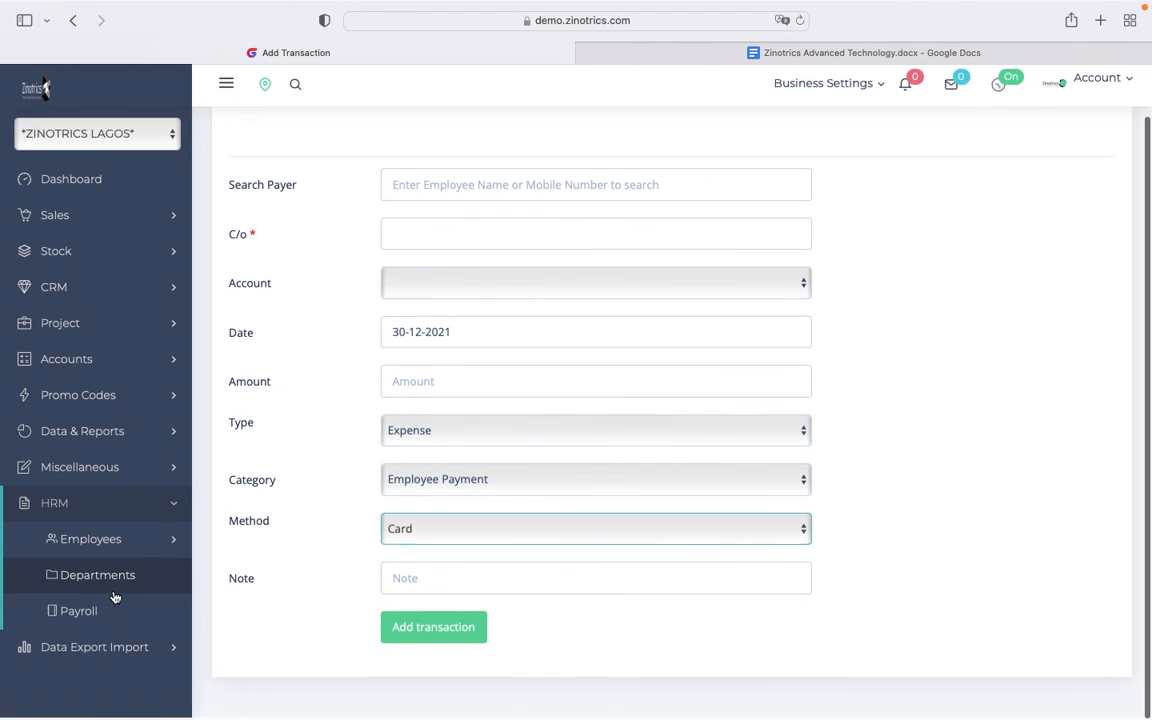
Review the available data export and import options
left_click(160, 647)
scroll(140, 570, "down", 1)
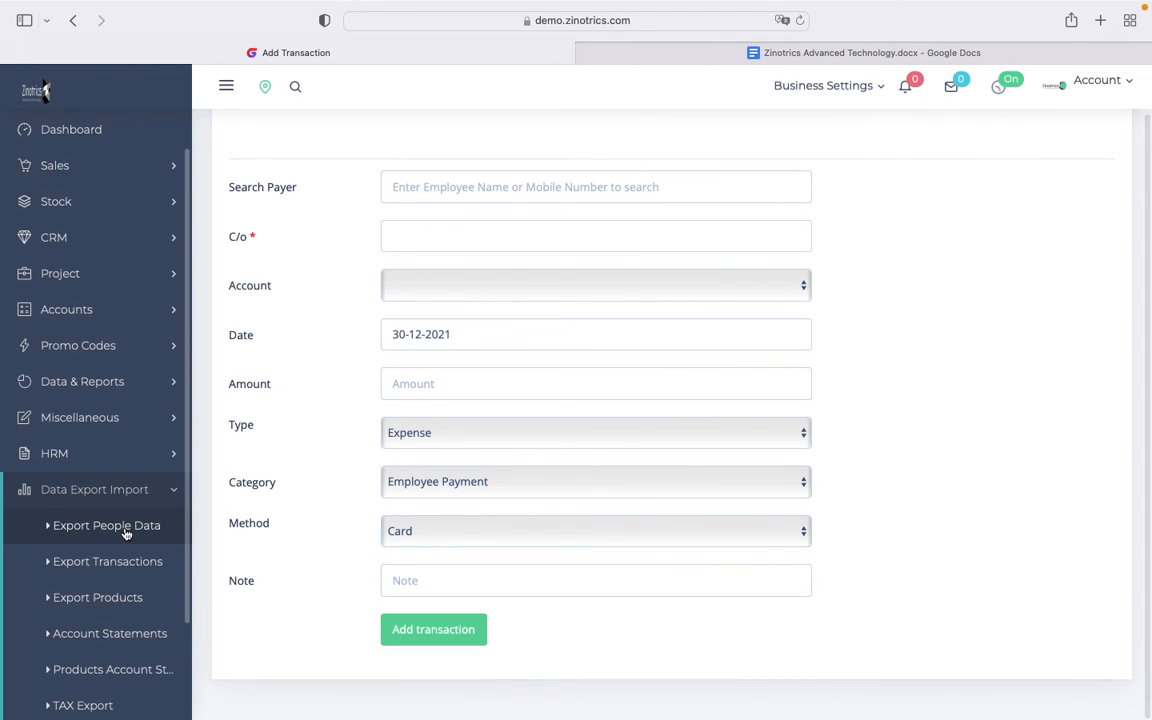
scroll(113, 441, "up", 1)
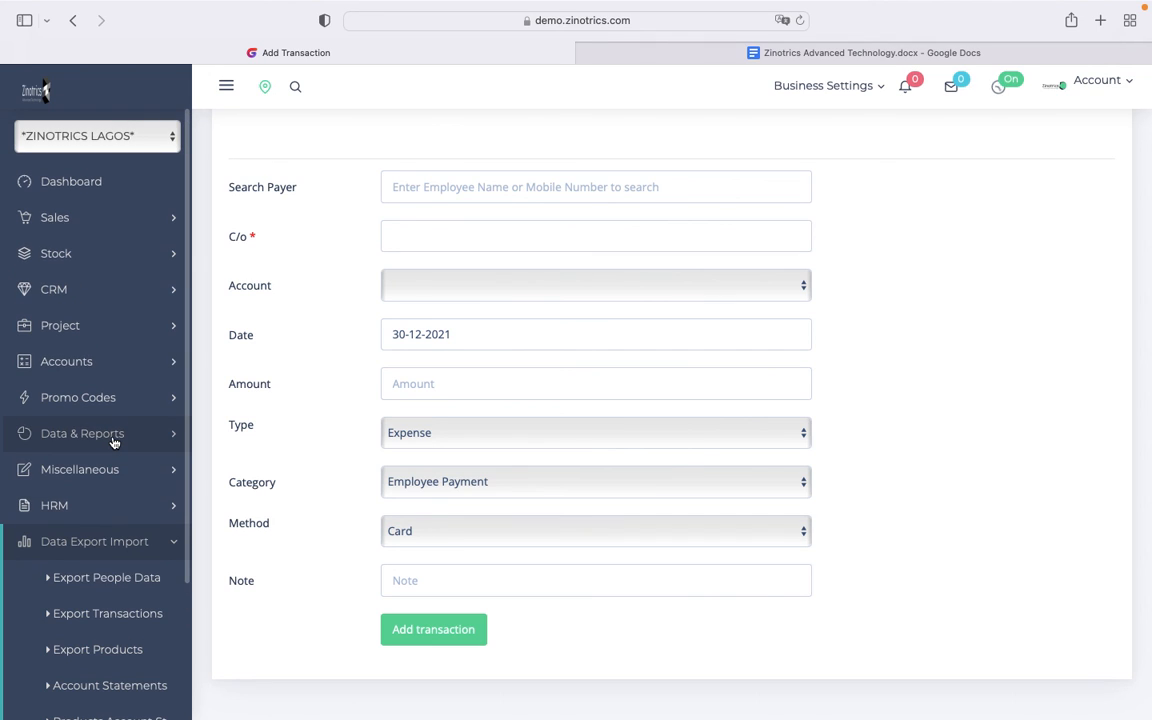
Open the dashboard and examine the last 30 days' sales graph, income figures and recent invoices
left_click(95, 186)
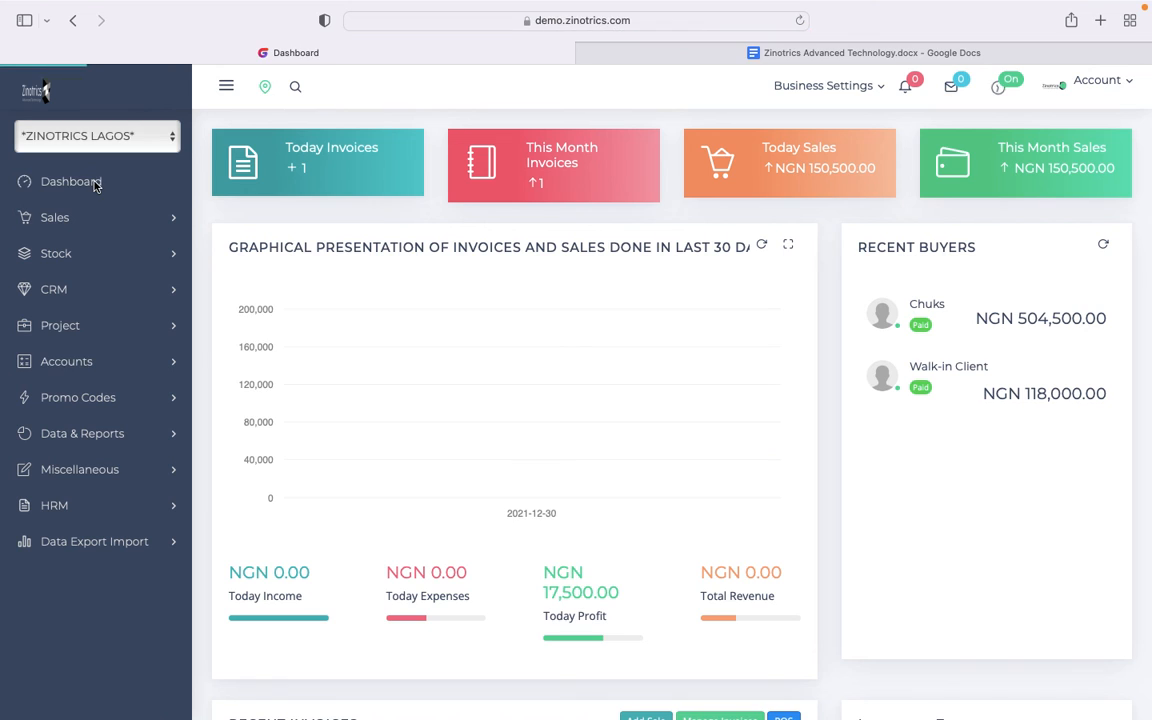
mouse_move(534, 358)
scroll(534, 358, "down", 4)
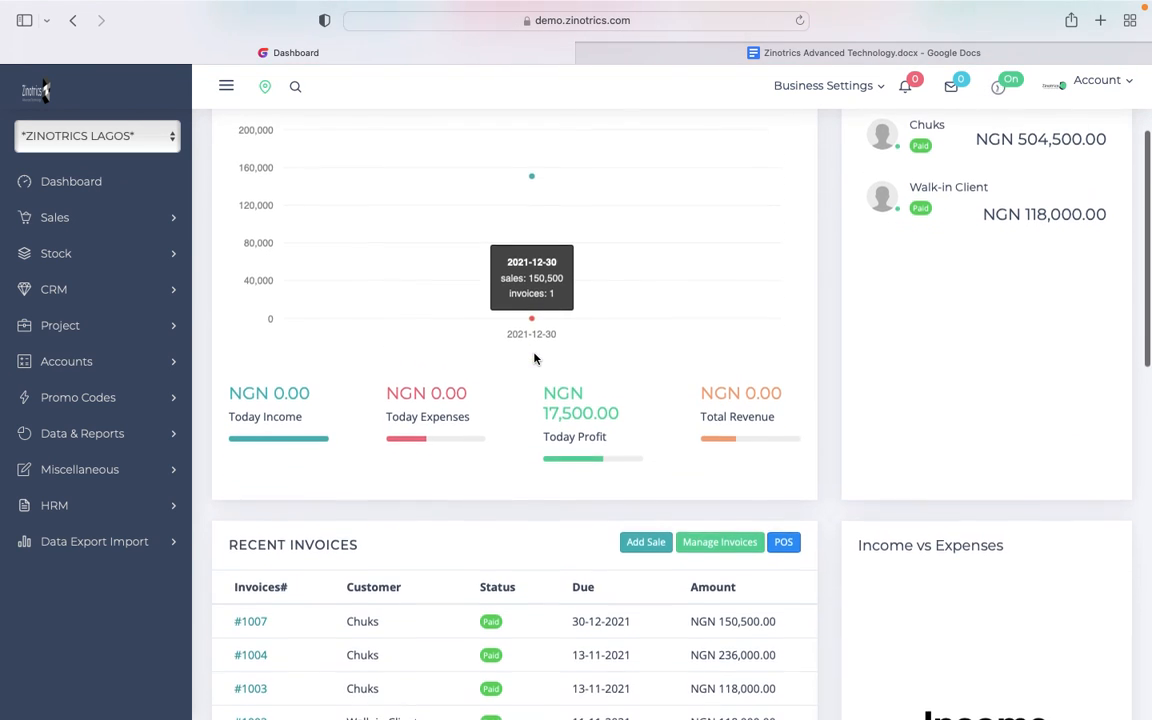
scroll(452, 483, "down", 5)
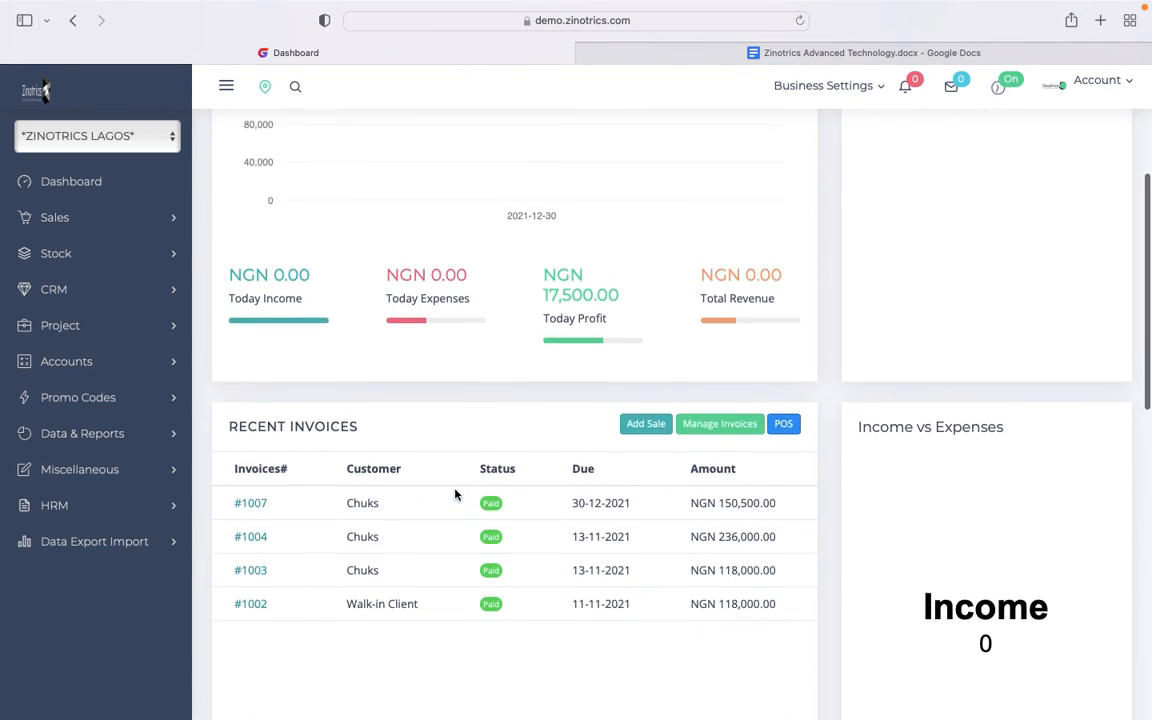
scroll(455, 494, "up", 9)
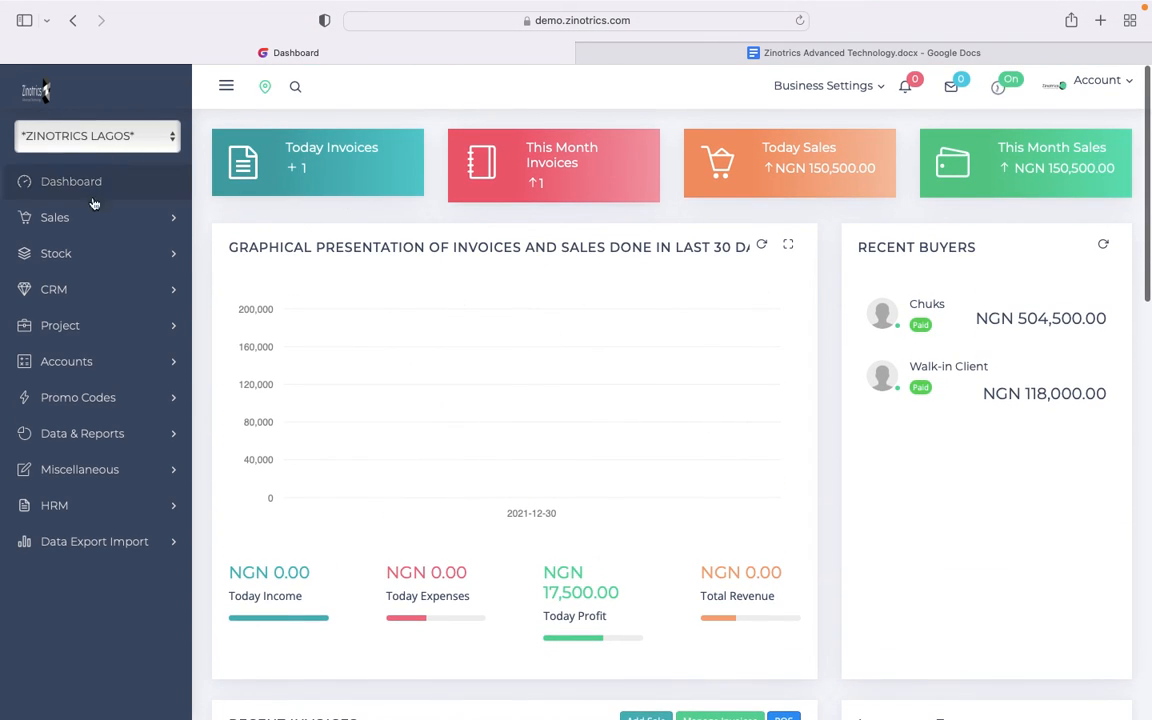
Review the account management, balance sheet and account statement options in the accounts section
left_click(134, 363)
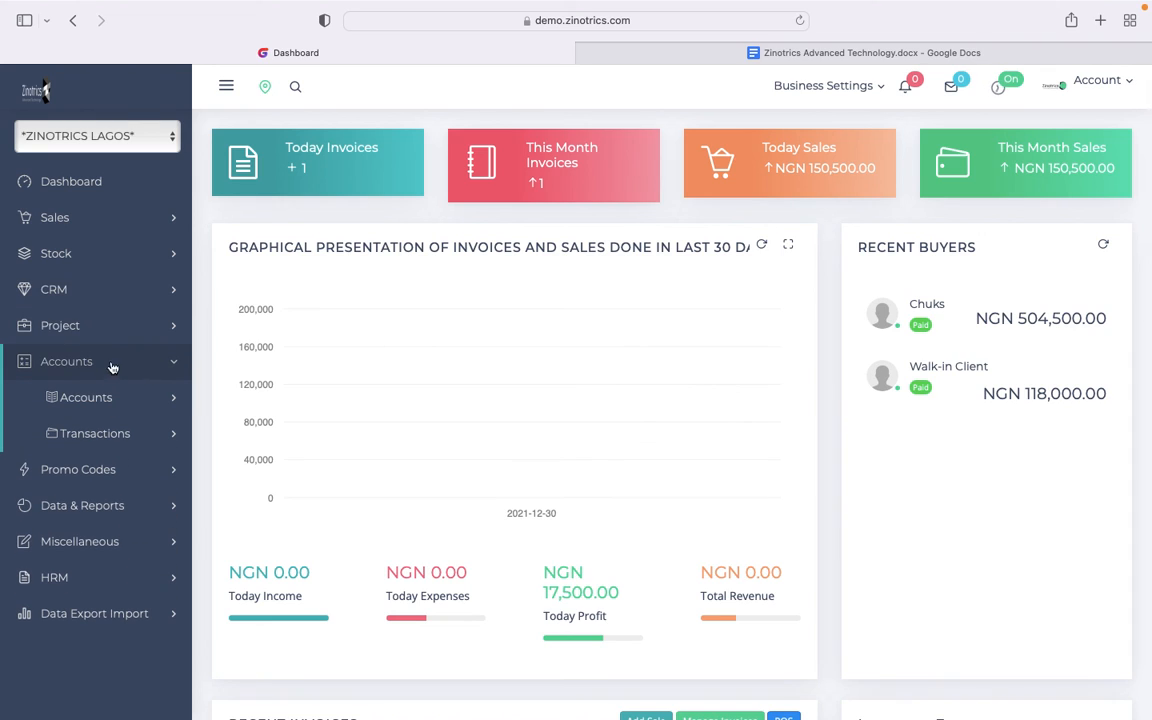
left_click(153, 400)
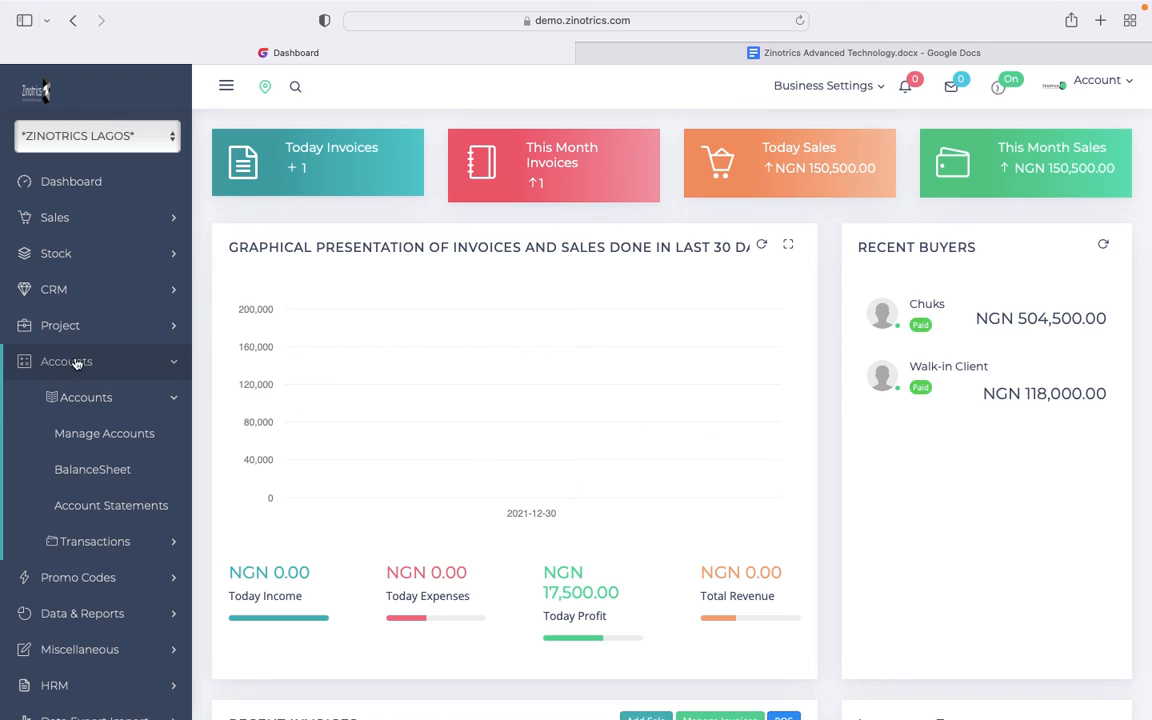
scroll(99, 537, "down", 1)
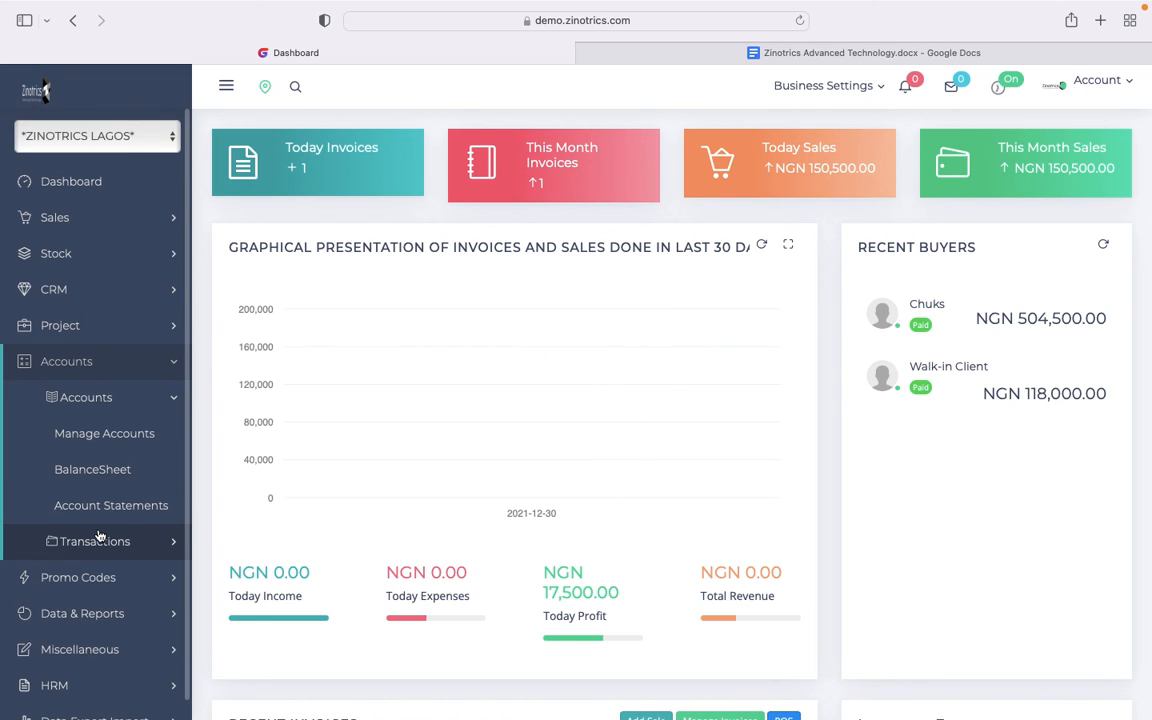
scroll(99, 537, "down", 1)
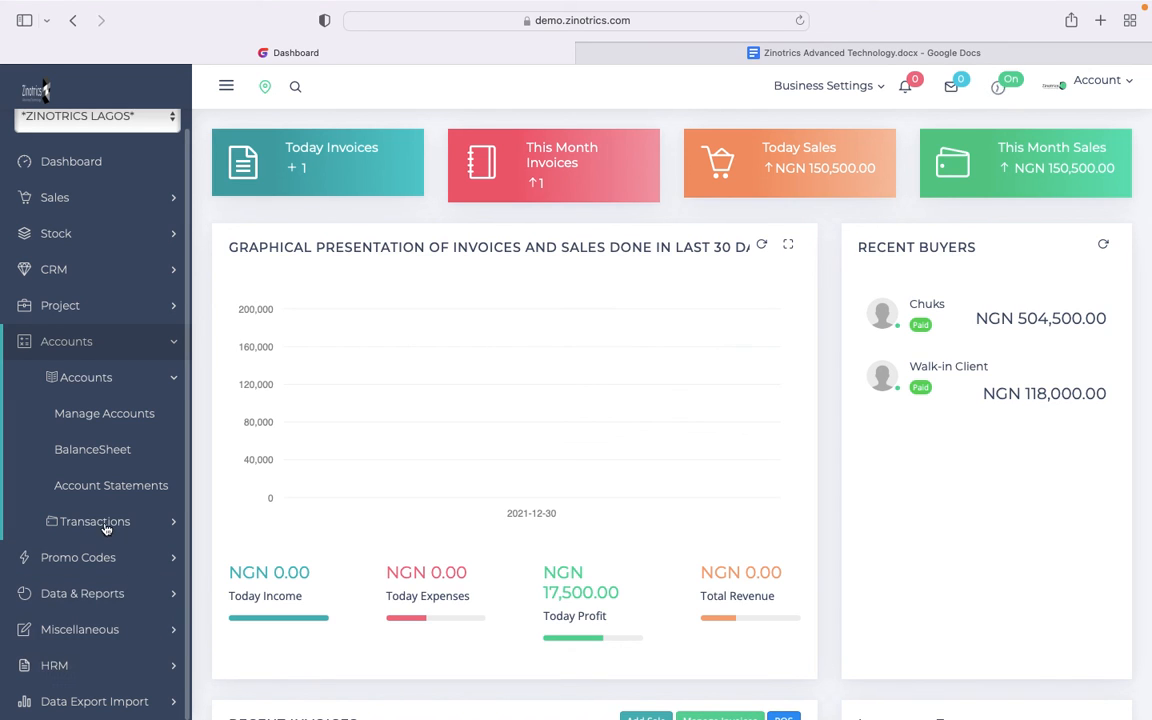
scroll(97, 474, "up", 1)
Examine the dashboard's monthly targets, the cashflow's Expenses and Income views, and the stock alert entry
scroll(445, 534, "down", 15)
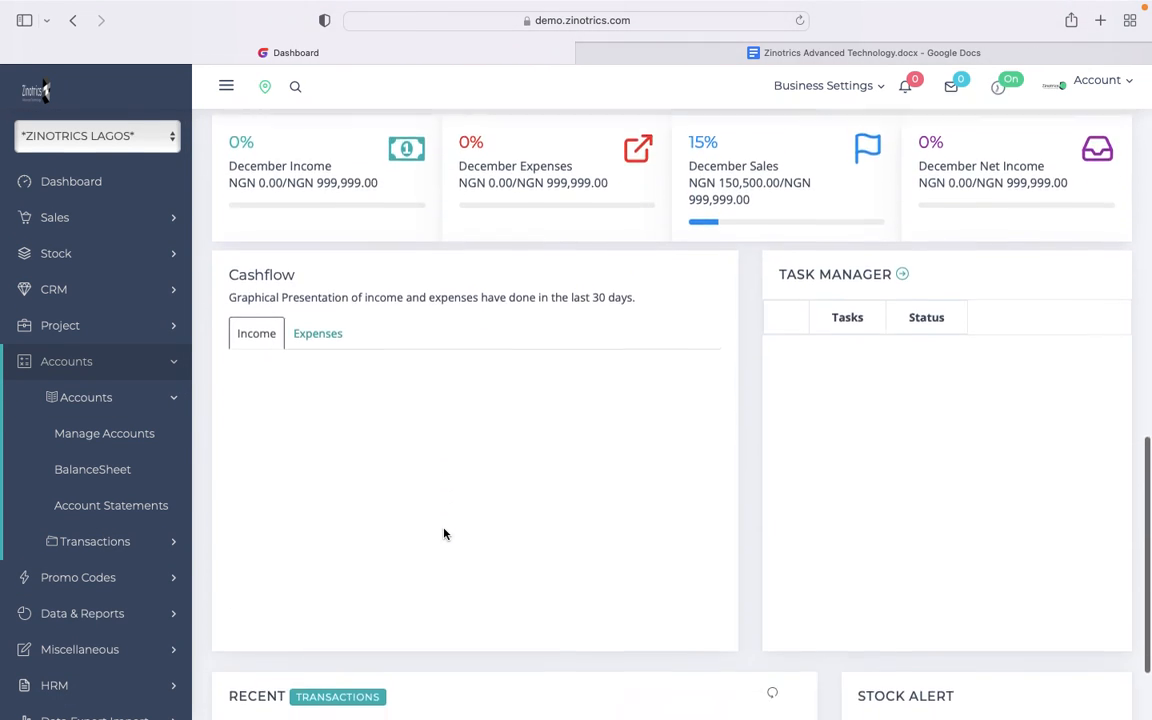
left_click(313, 288)
scroll(313, 292, "up", 3)
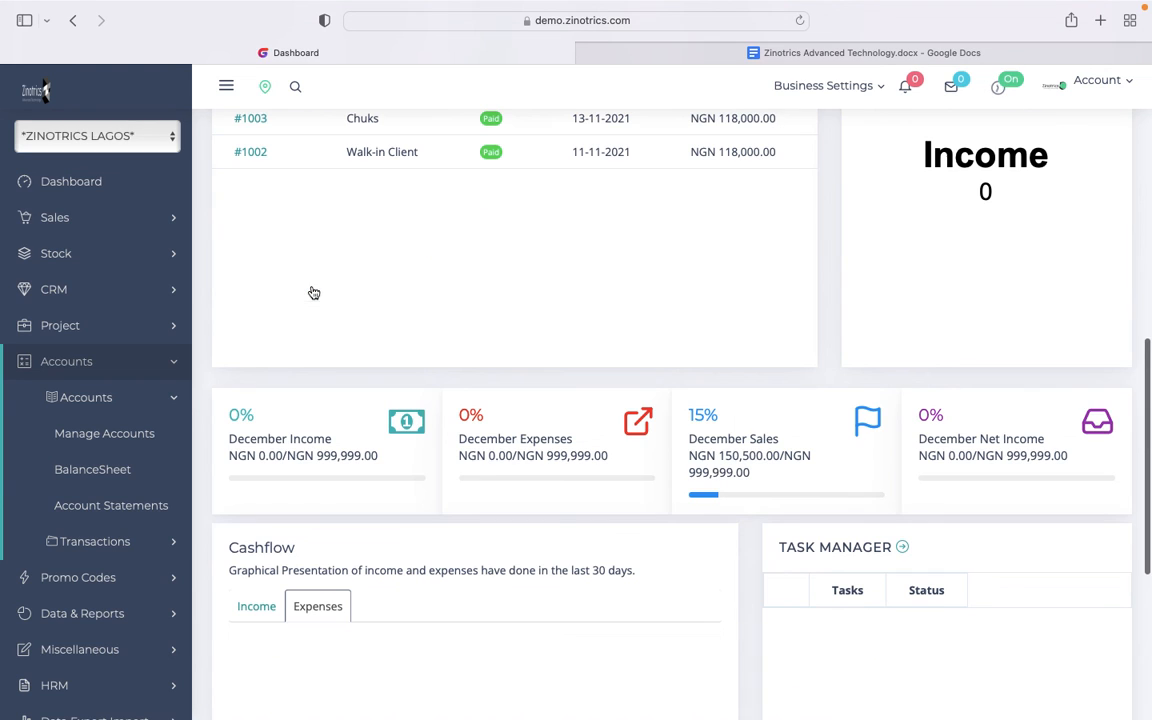
scroll(335, 342, "down", 5)
left_click(257, 212)
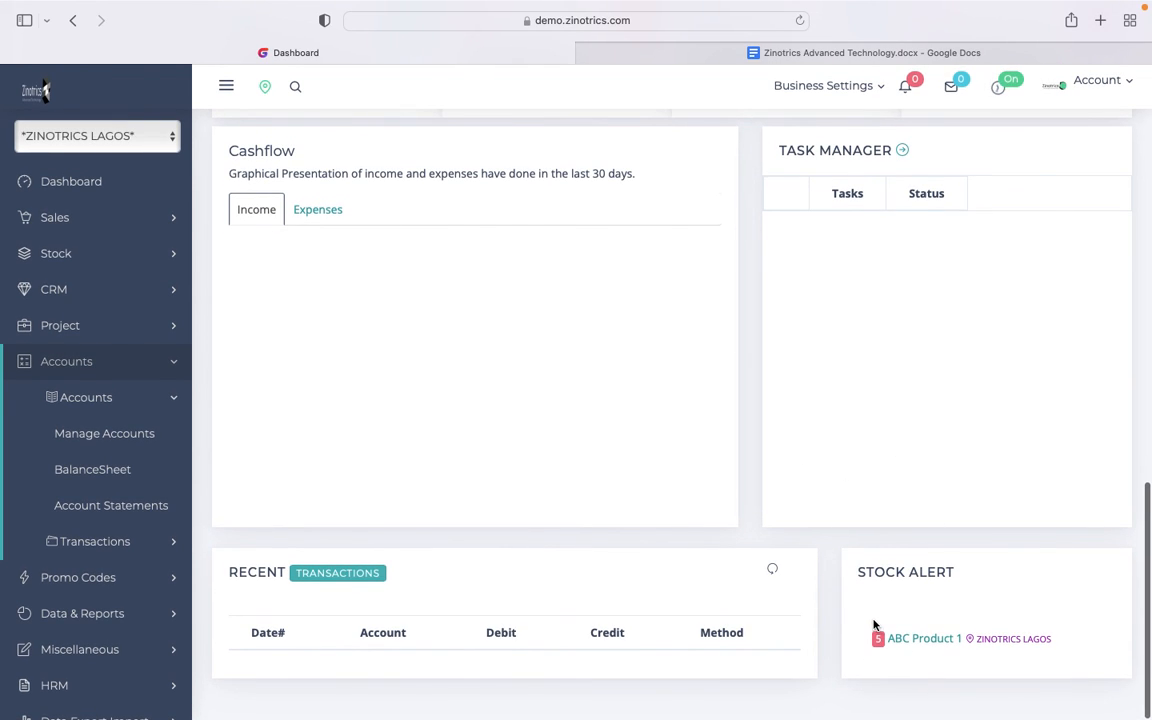
left_click_drag(874, 632, 1064, 633)
scroll(914, 348, "up", 10)
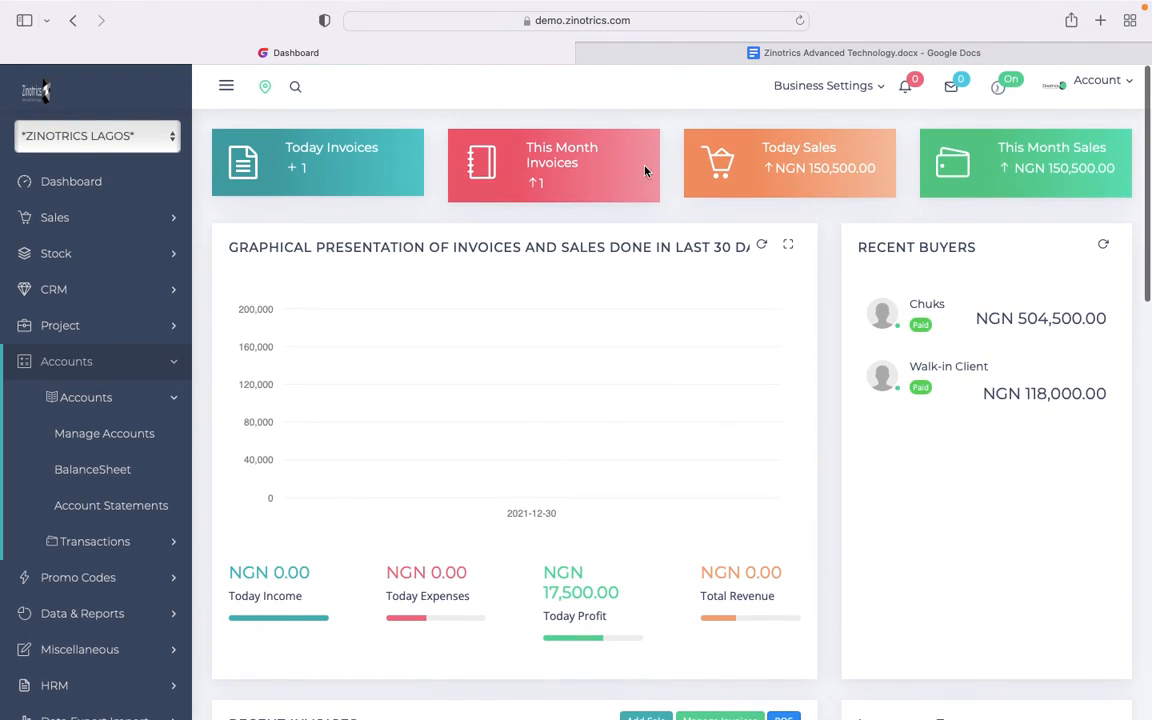
Review the stock section's options, including the product options under Items Manager
left_click(150, 254)
left_click(166, 292)
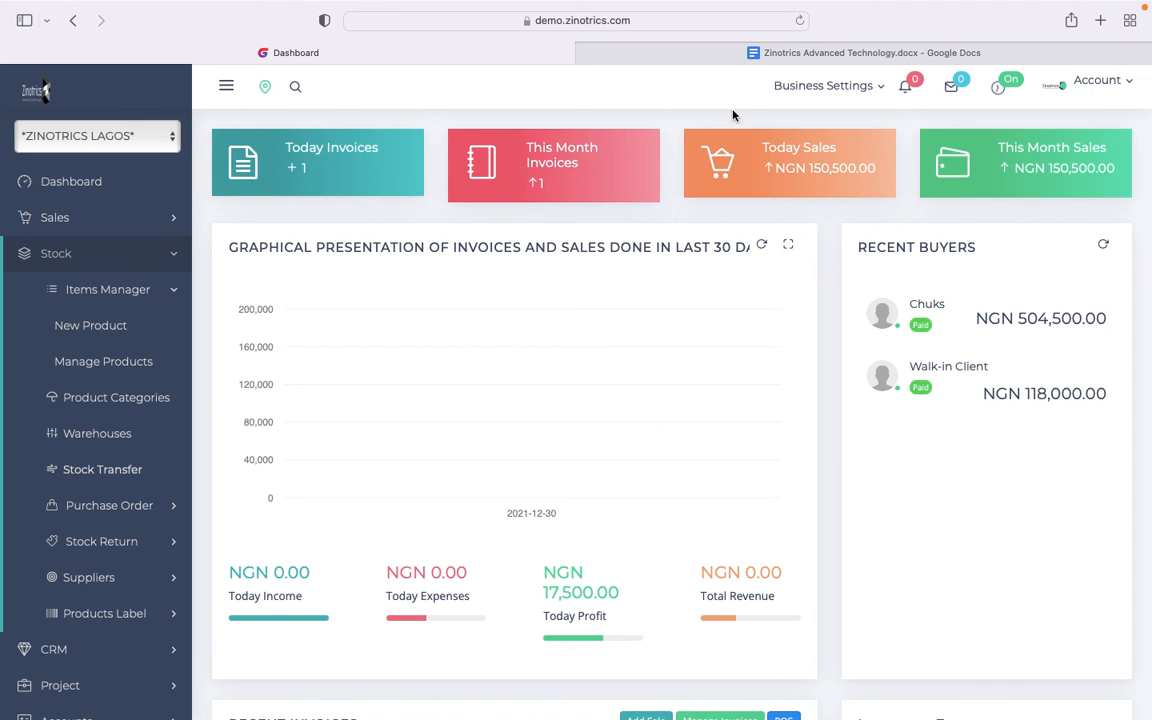
Switch to the Zinotrics Advanced Technology document in Google Docs and review the listed features from HRM through Subscriptions
left_click(658, 58)
scroll(610, 325, "up", 4)
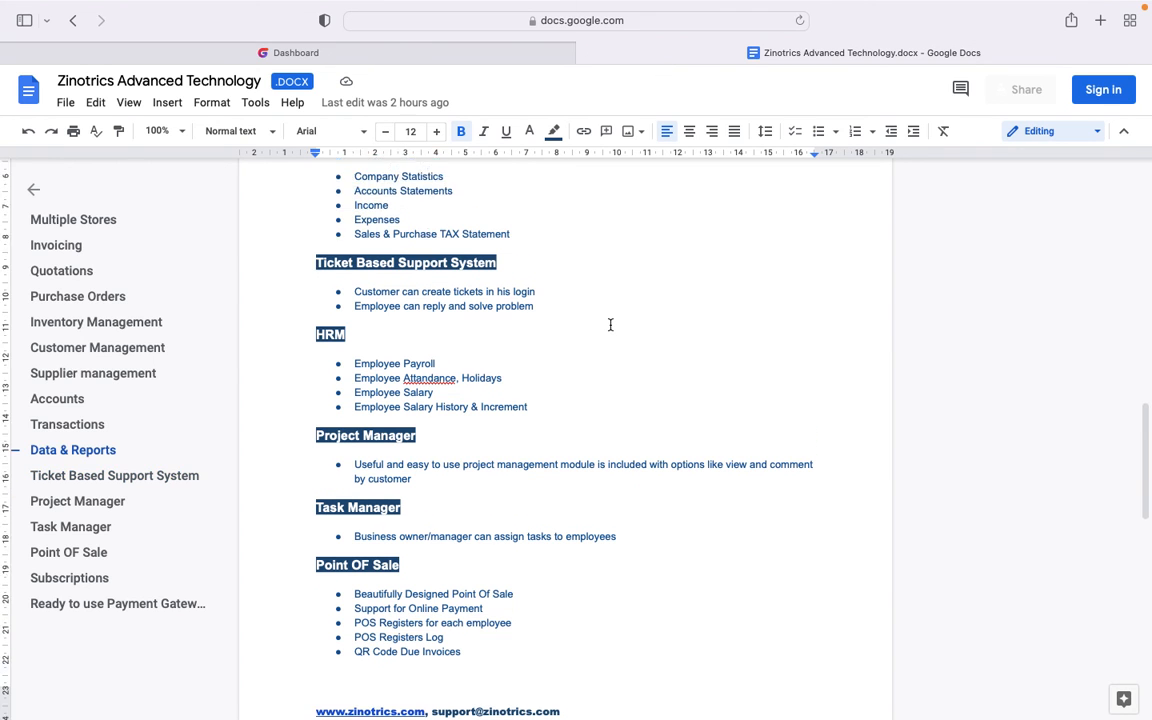
scroll(610, 325, "down", 10)
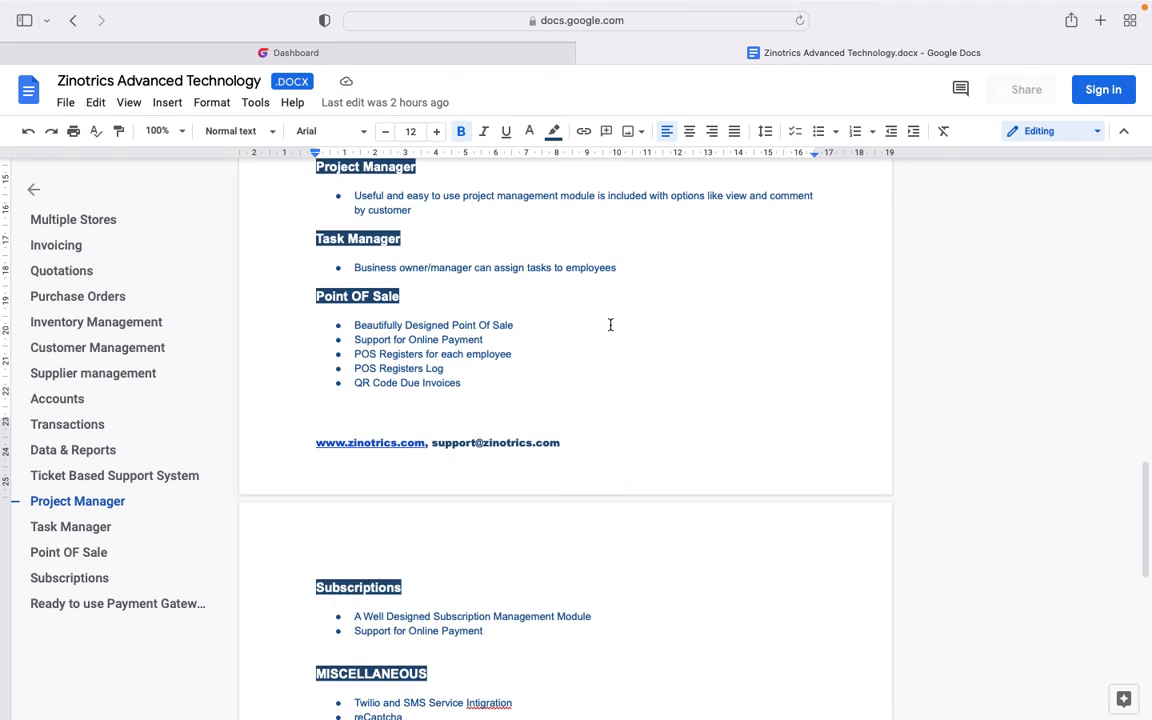
scroll(610, 325, "down", 2)
scroll(610, 325, "up", 8)
scroll(610, 325, "up", 3)
mouse_move(733, 5)
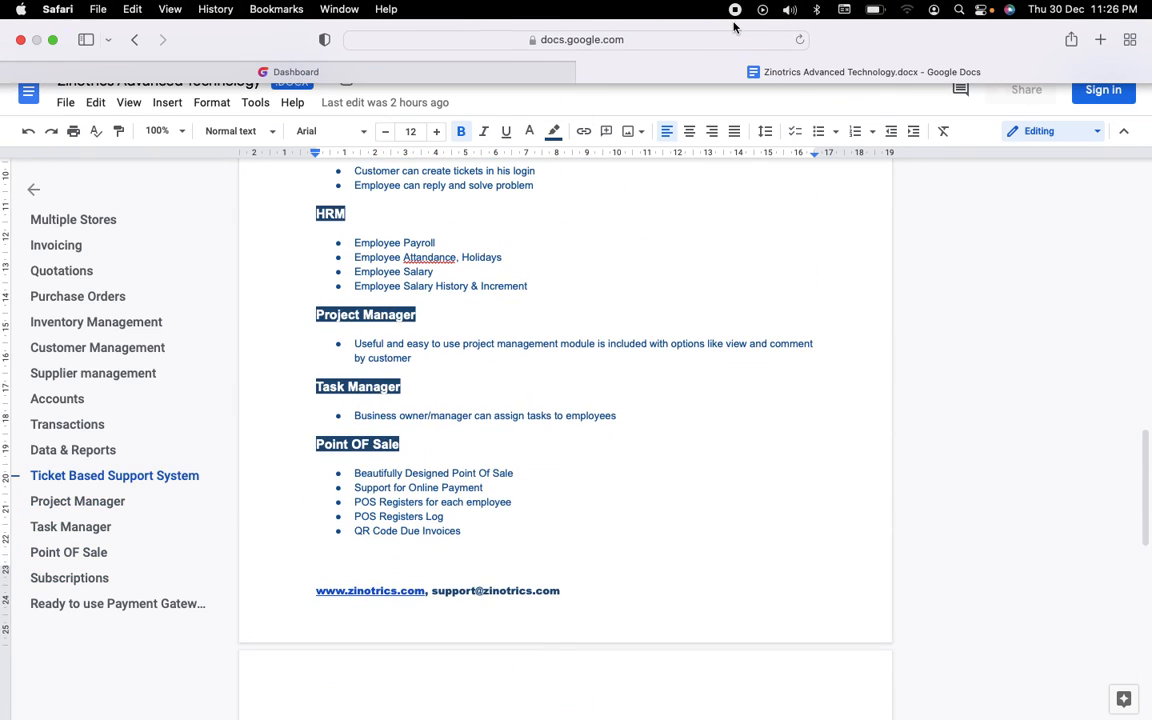